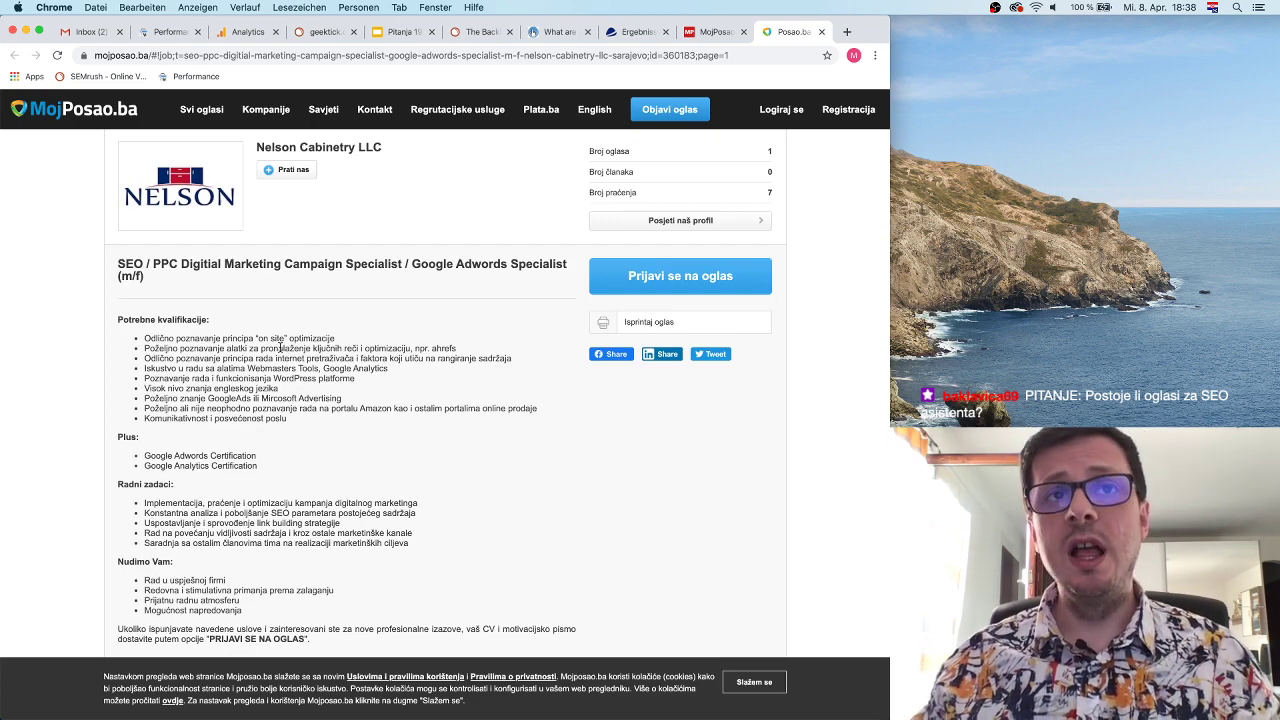
Open poslovi.infostud.com in a new tab
{"action": "scroll", "coordinate": [409, 388], "scroll_direction": "down", "scroll_amount": 3}
{"action": "scroll", "coordinate": [409, 388], "scroll_direction": "up", "scroll_amount": 5}
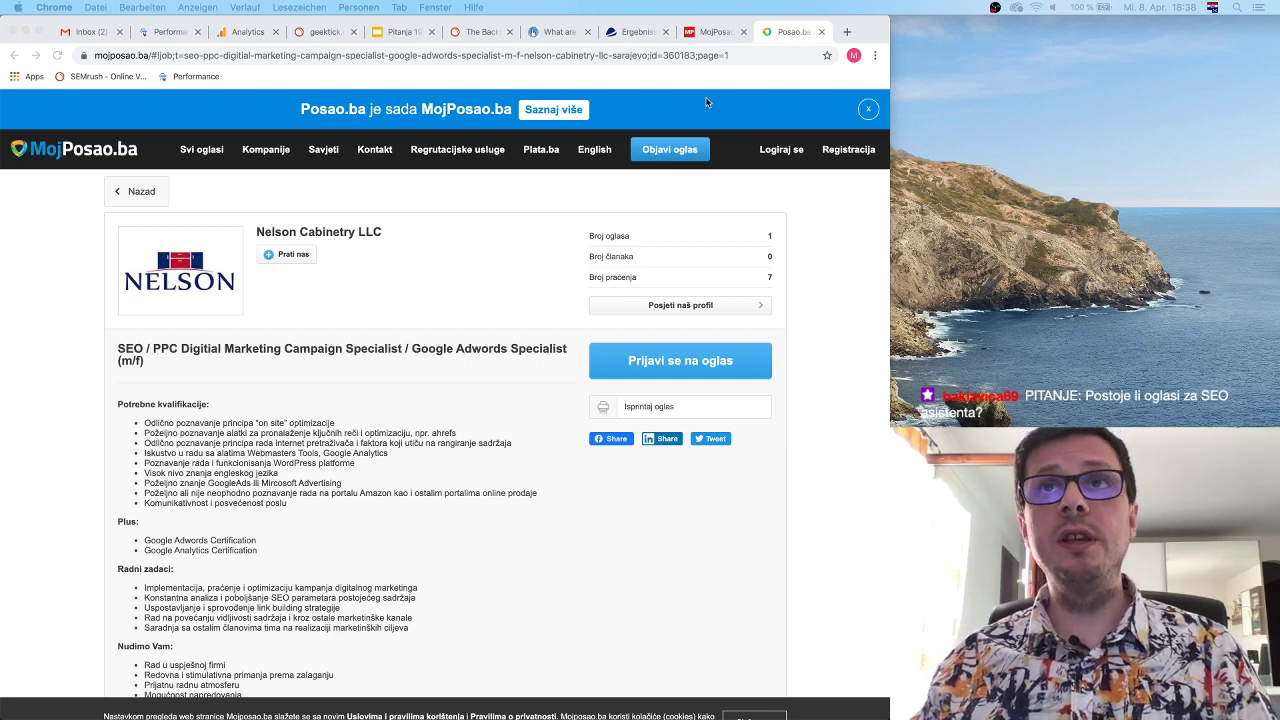
{"action": "left_click", "coordinate": [845, 32]}
{"action": "type", "text": "poslovi.infostud.com"}
{"action": "key", "text": "Return"}
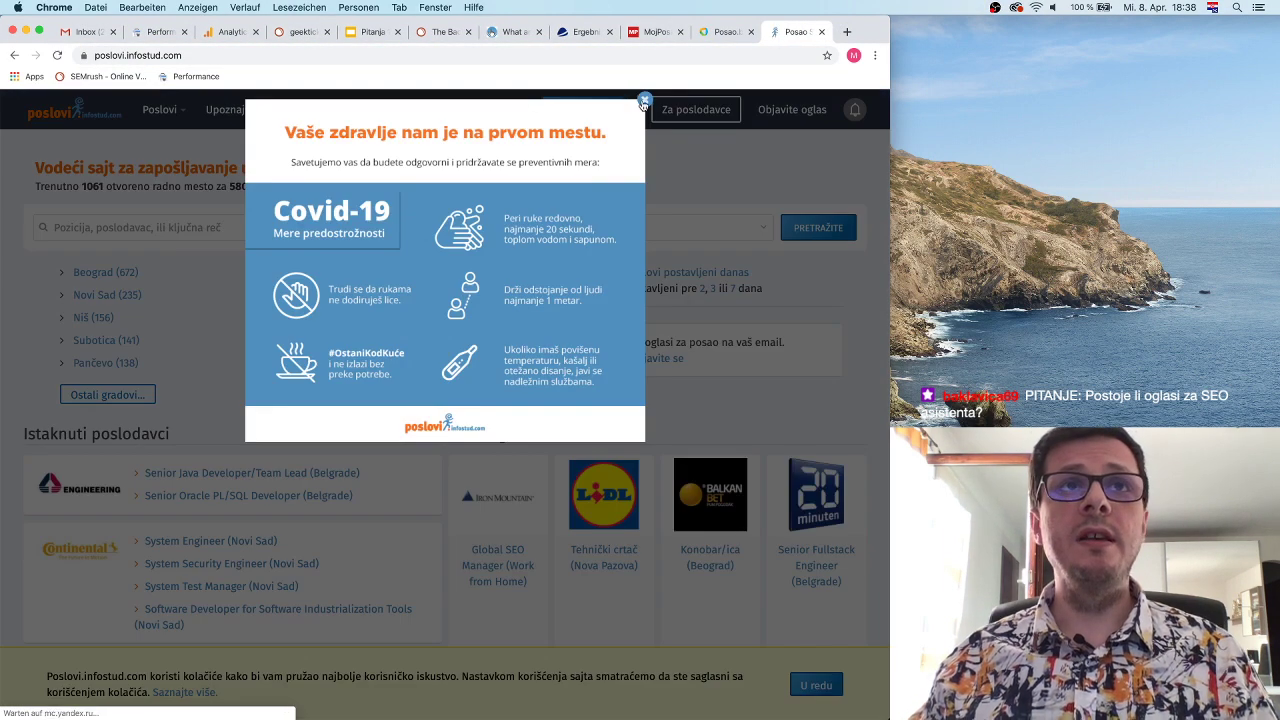
Dismiss the Covid-19 notice and search the job site for "seo"
{"action": "left_click", "coordinate": [644, 100]}
{"action": "left_click", "coordinate": [261, 224]}
{"action": "type", "text": "seo"}
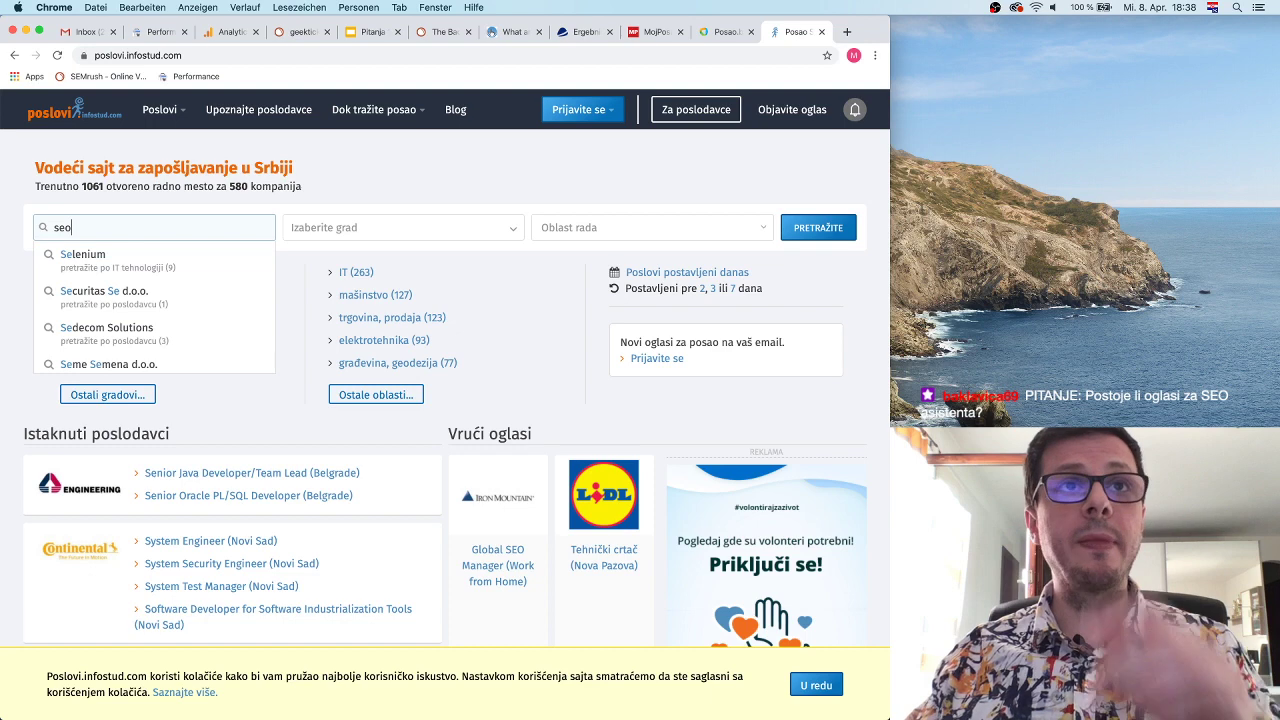
{"action": "key", "text": "Return"}
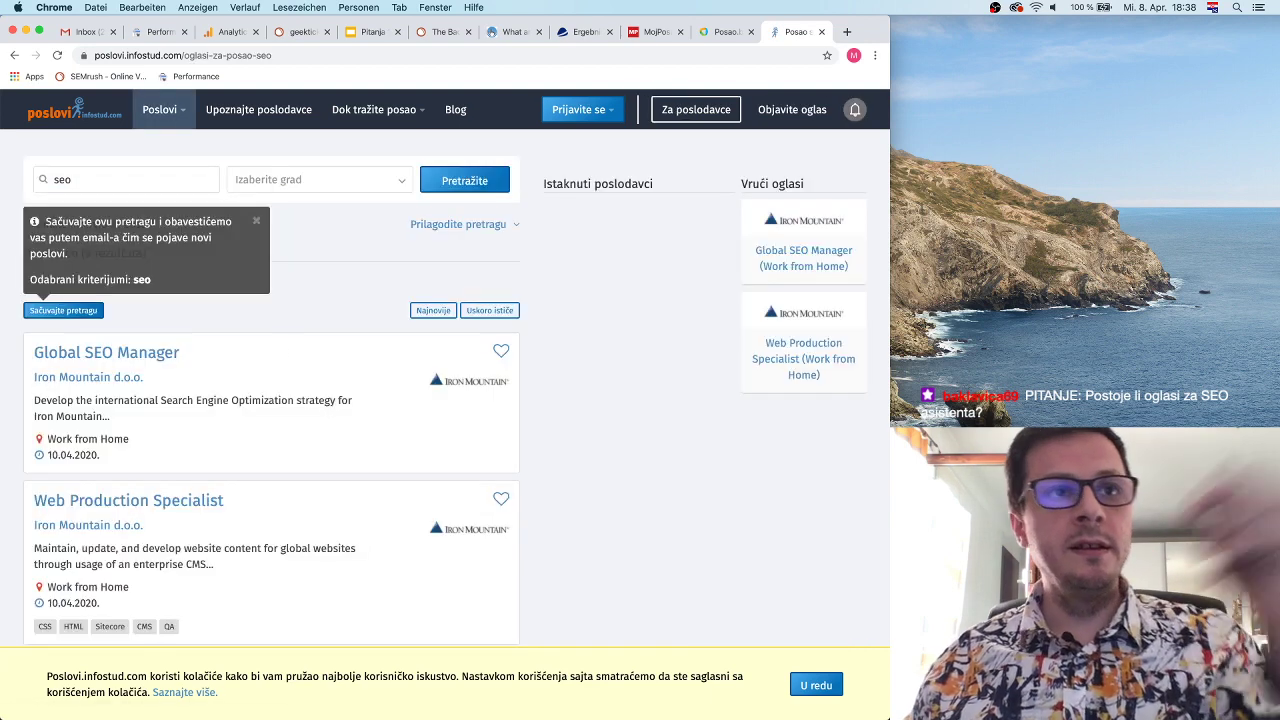
Look through the job listings found for "seo" and return to the MojPosao search results
{"action": "scroll", "coordinate": [324, 354], "scroll_direction": "down", "scroll_amount": 3}
{"action": "scroll", "coordinate": [324, 354], "scroll_direction": "down", "scroll_amount": 6}
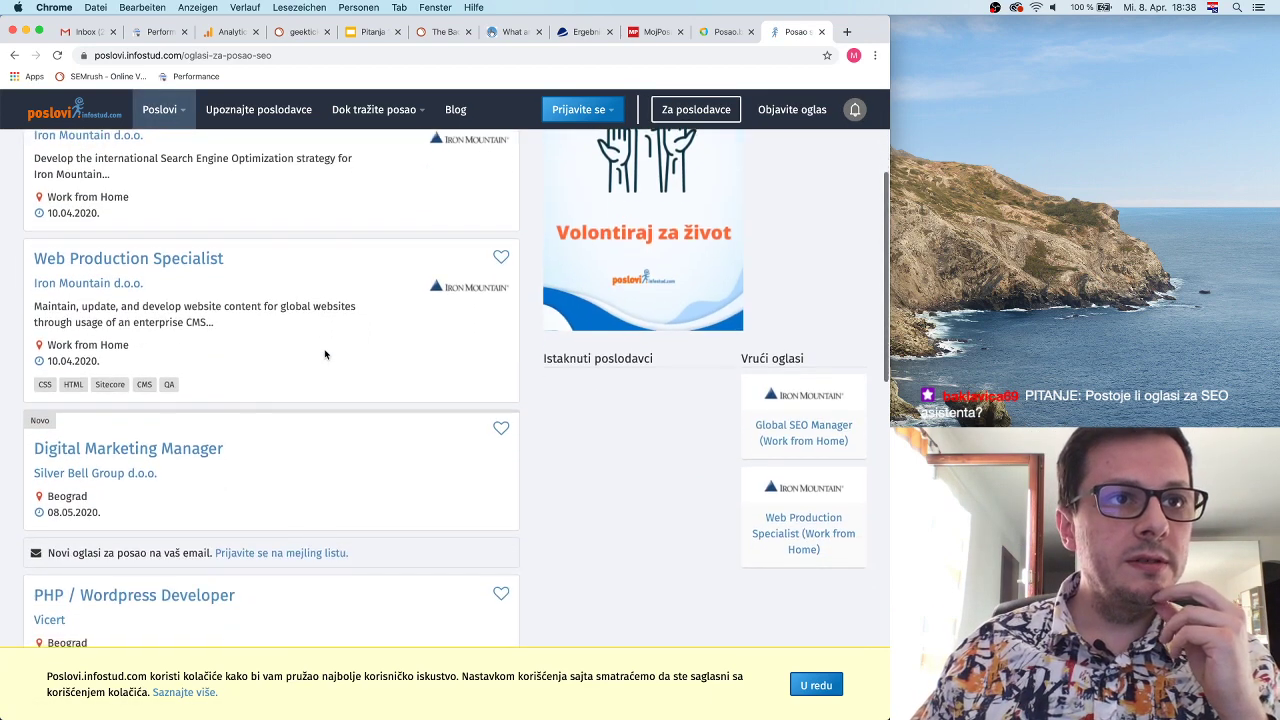
{"action": "scroll", "coordinate": [324, 354], "scroll_direction": "down", "scroll_amount": 2}
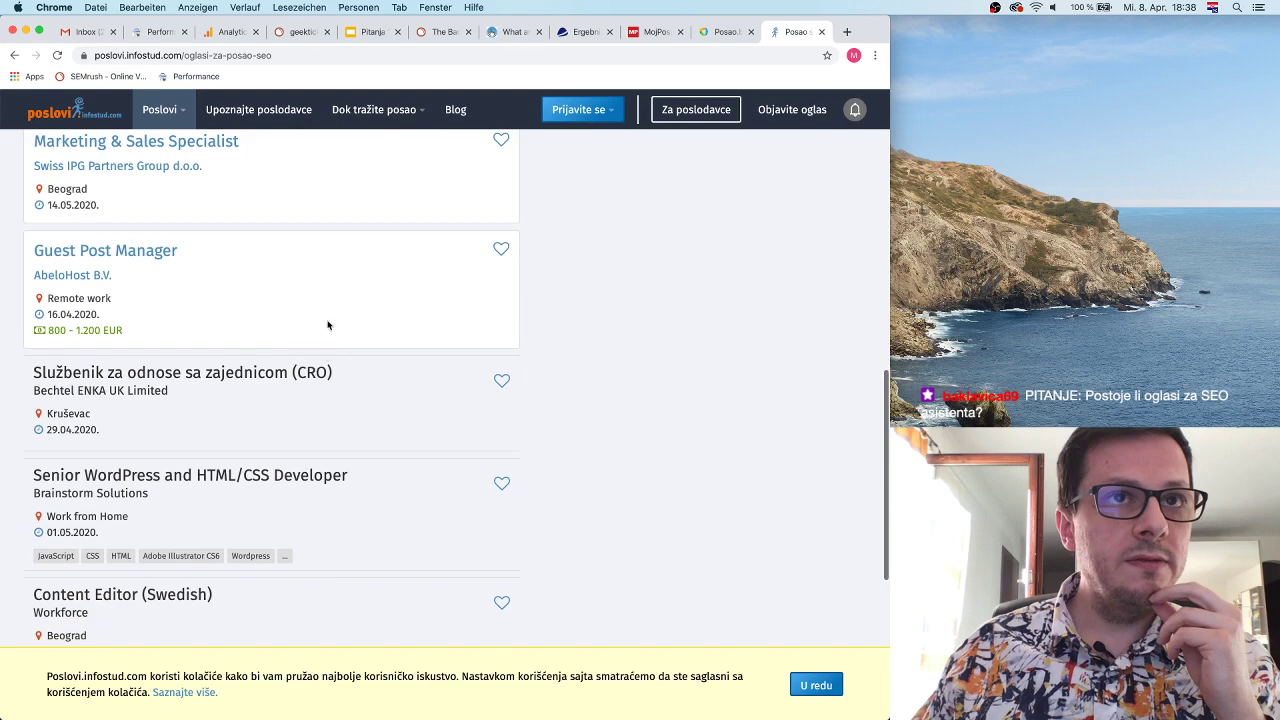
{"action": "scroll", "coordinate": [326, 300], "scroll_direction": "up", "scroll_amount": 3}
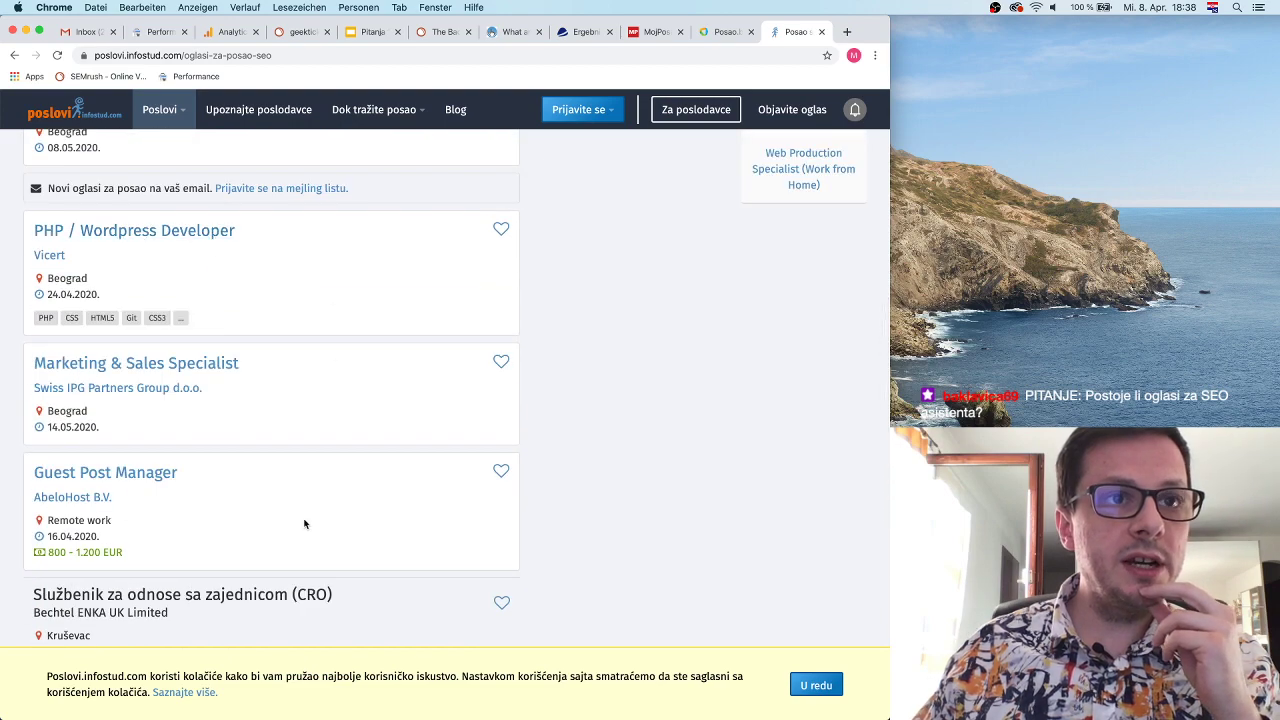
{"action": "scroll", "coordinate": [306, 523], "scroll_direction": "down", "scroll_amount": 3}
{"action": "scroll", "coordinate": [363, 490], "scroll_direction": "down", "scroll_amount": 3}
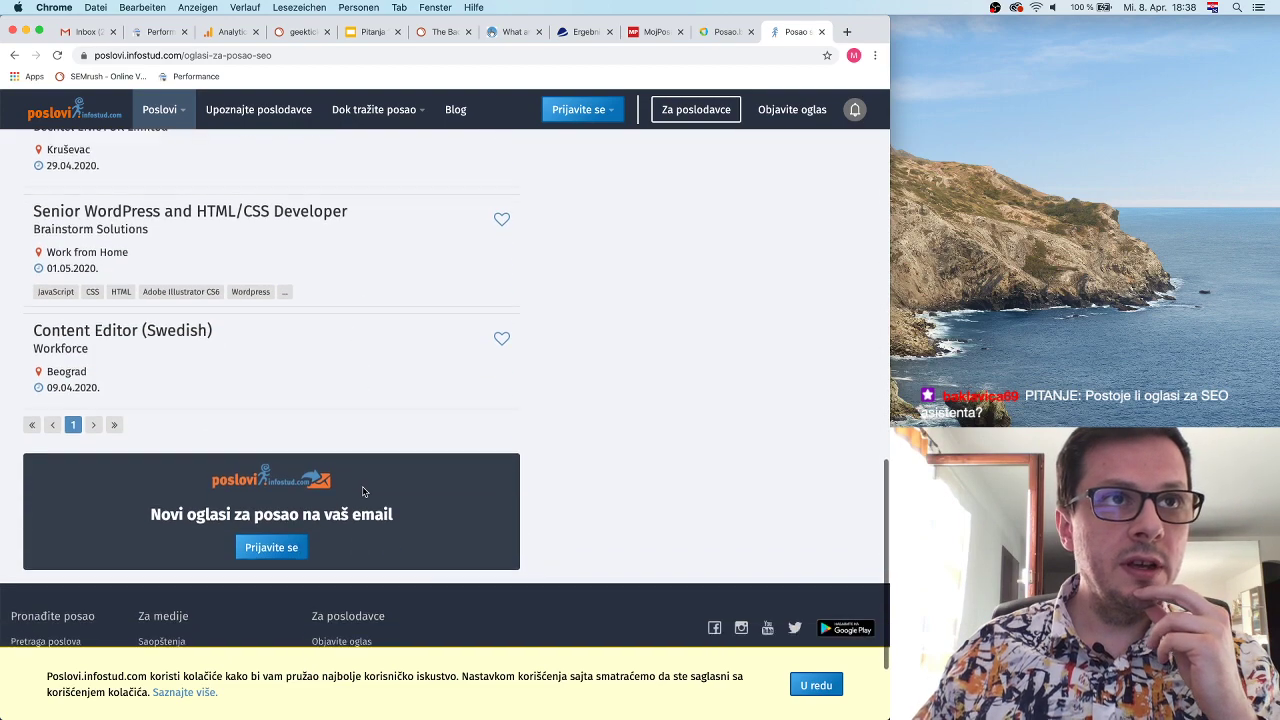
{"action": "scroll", "coordinate": [362, 486], "scroll_direction": "up", "scroll_amount": 15}
{"action": "left_click", "coordinate": [655, 32]}
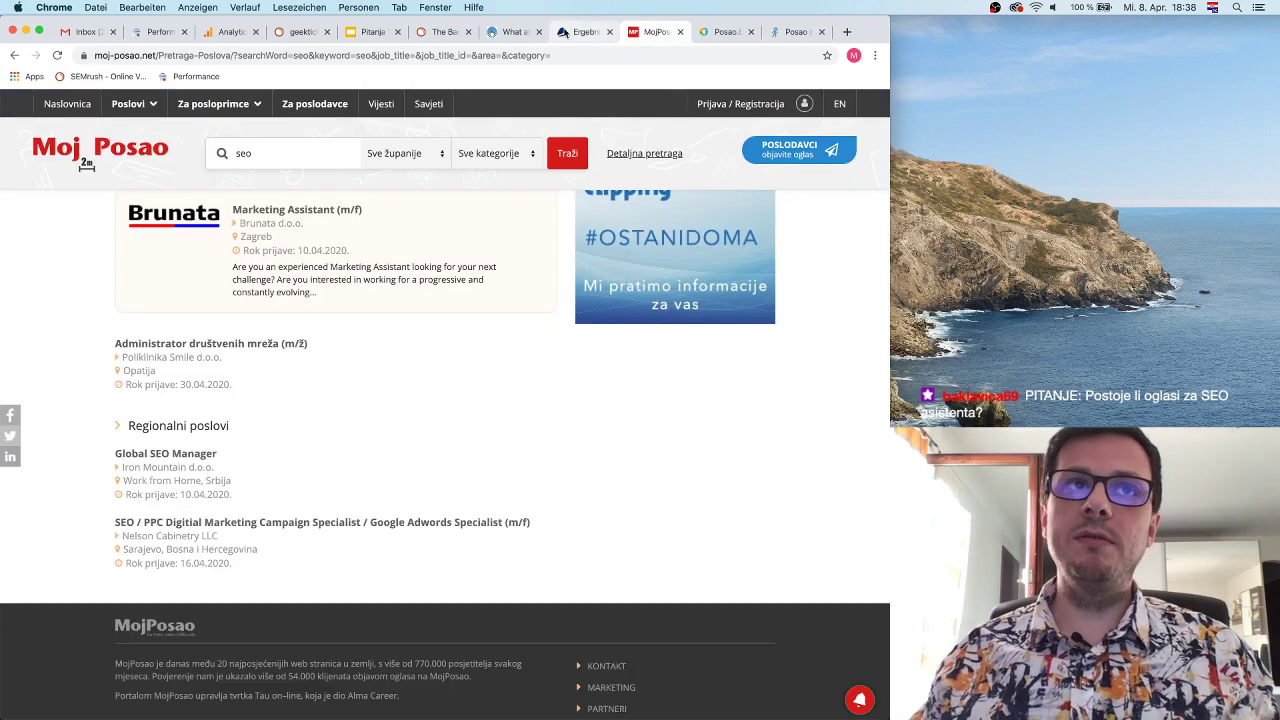
Open fiverr.com in a new tab
{"action": "left_click", "coordinate": [143, 36]}
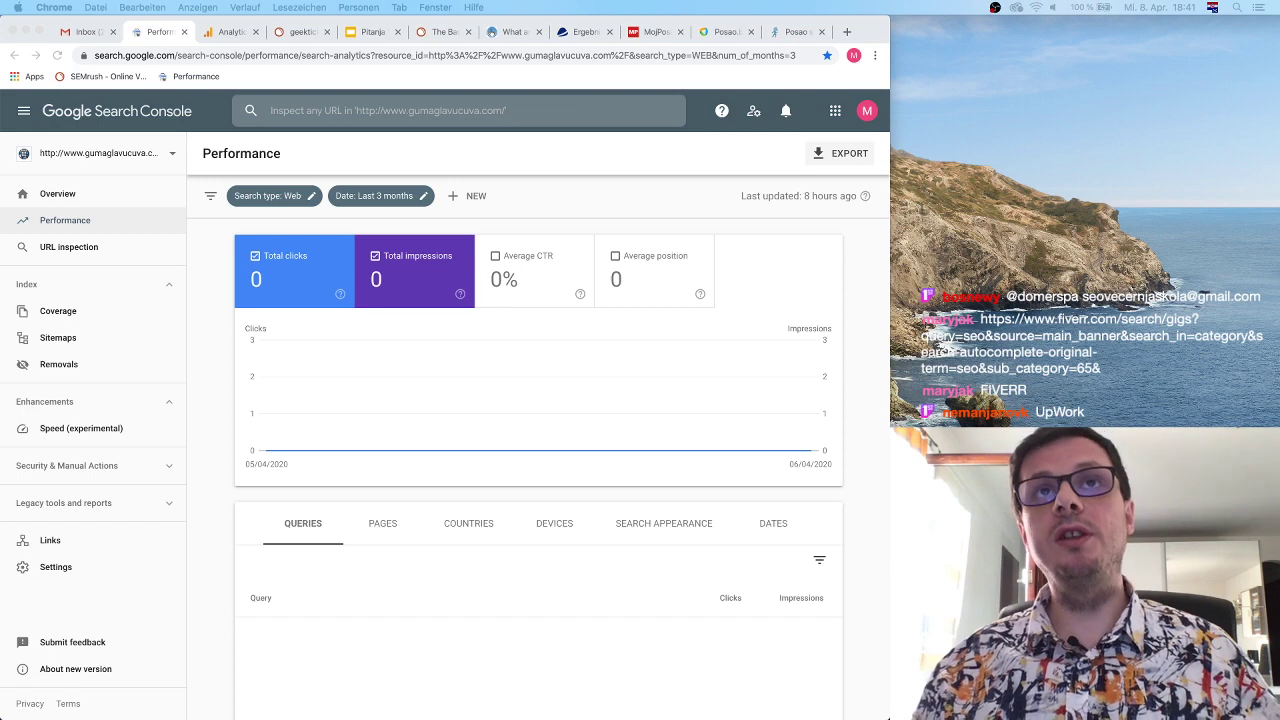
{"action": "left_click", "coordinate": [845, 34]}
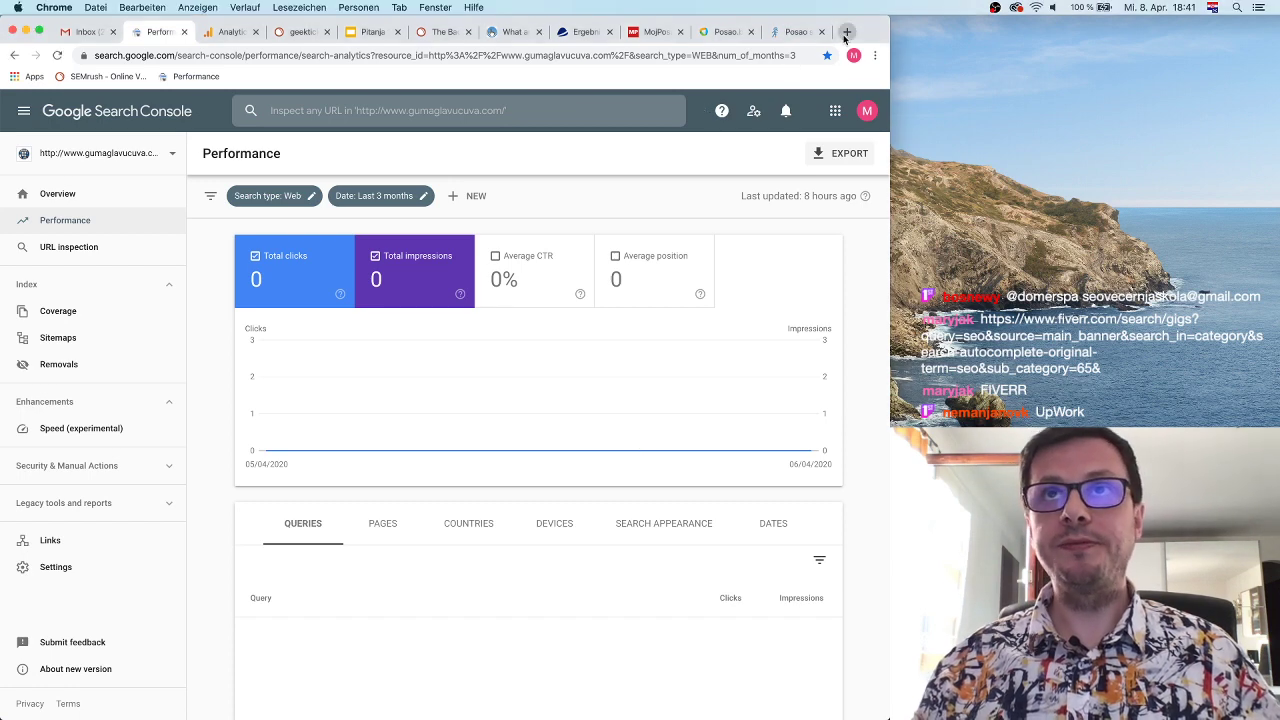
{"action": "left_click", "coordinate": [845, 34]}
{"action": "type", "text": "fiverr.co"}
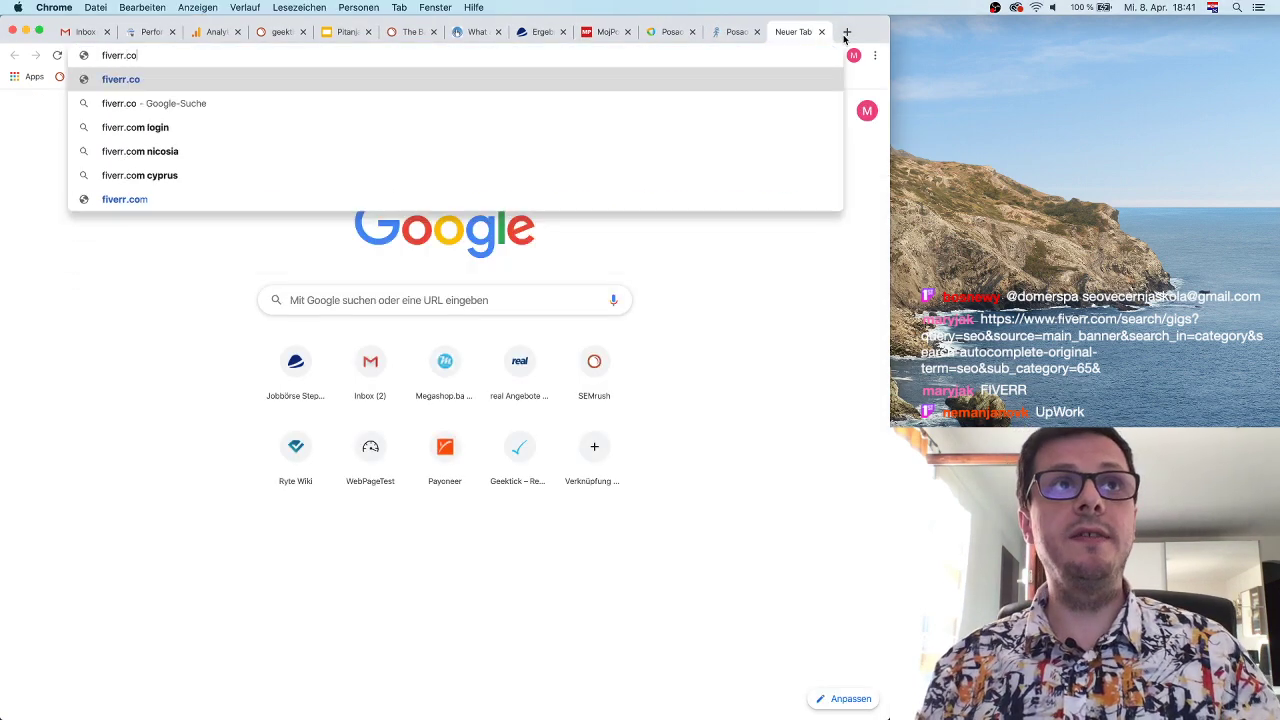
{"action": "type", "text": "m"}
{"action": "key", "text": "Return"}
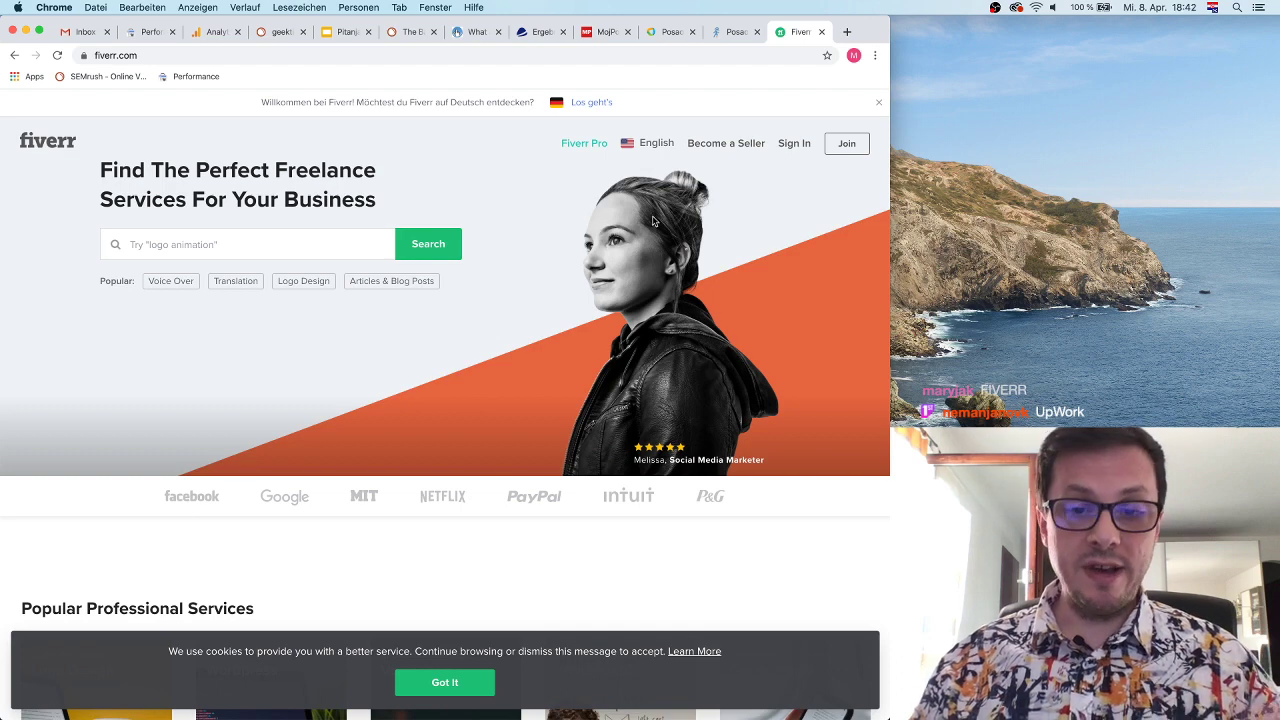
Replace the Fiverr page with upwork.com in the same tab
{"action": "left_click", "coordinate": [372, 57]}
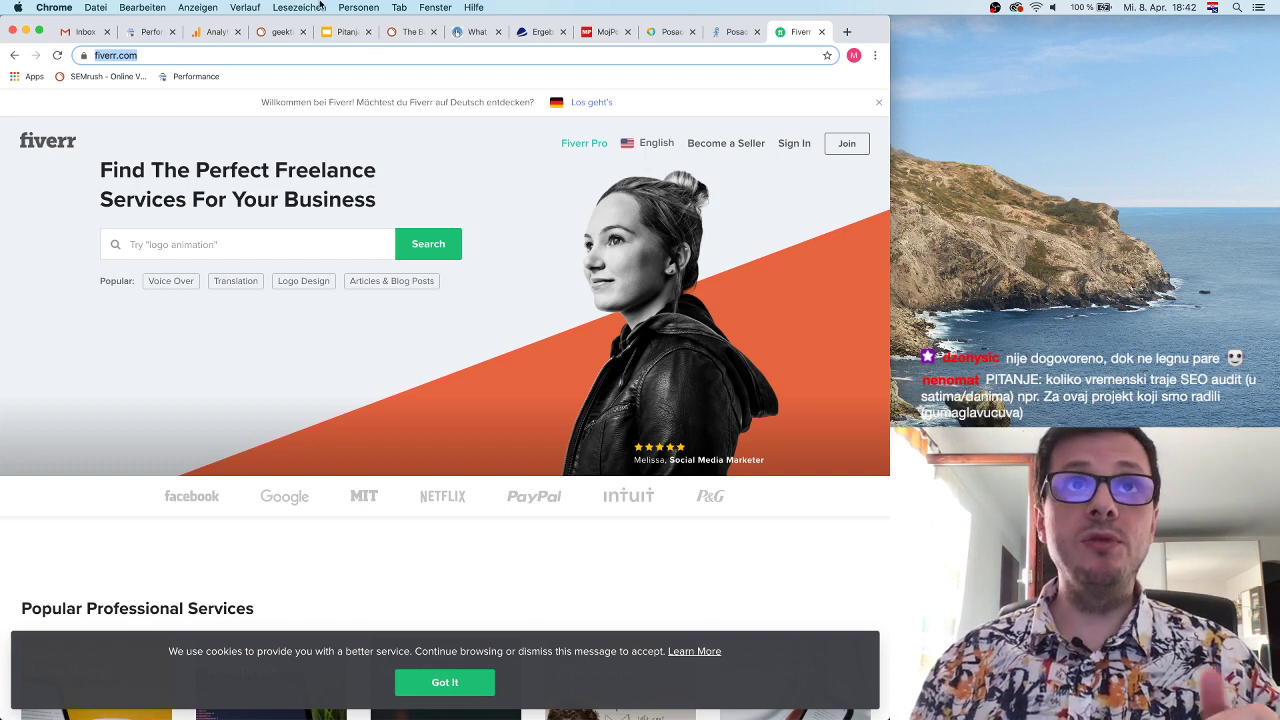
{"action": "type", "text": "upwork,c"}
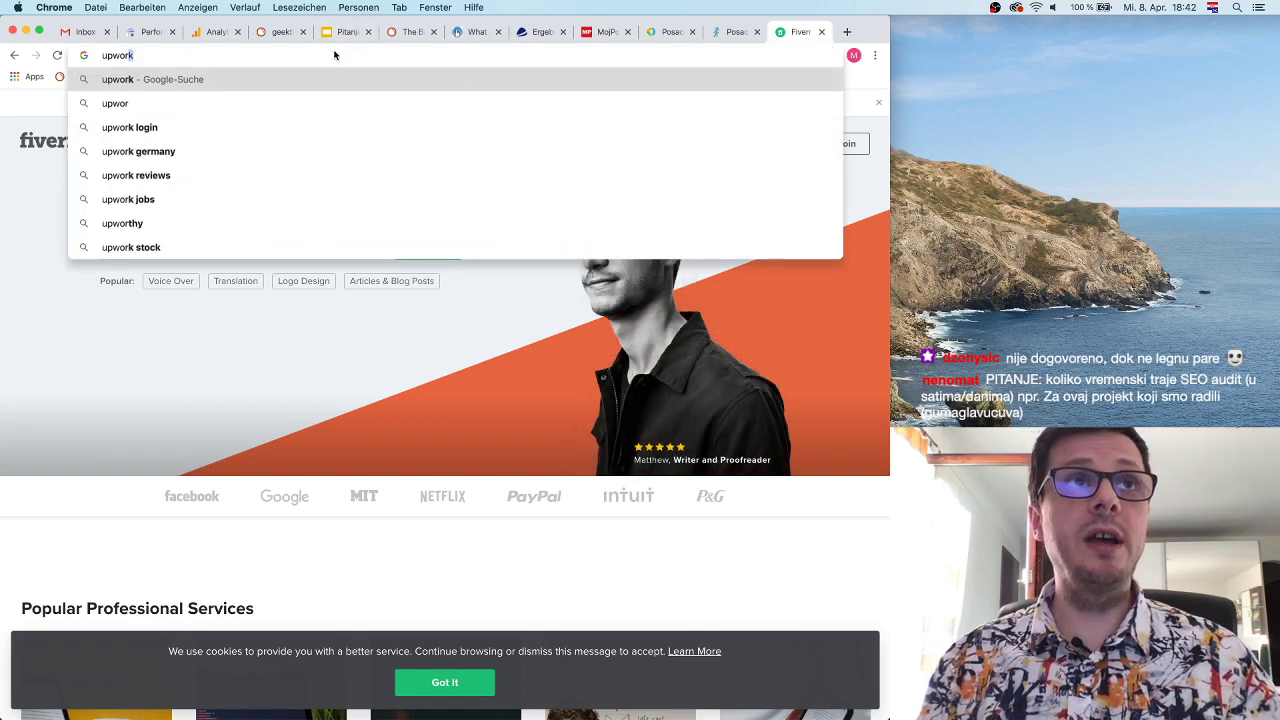
{"action": "key", "text": "BackSpace"}
{"action": "key", "text": "BackSpace"}
{"action": "type", "text": ".com"}
{"action": "key", "text": "Return"}
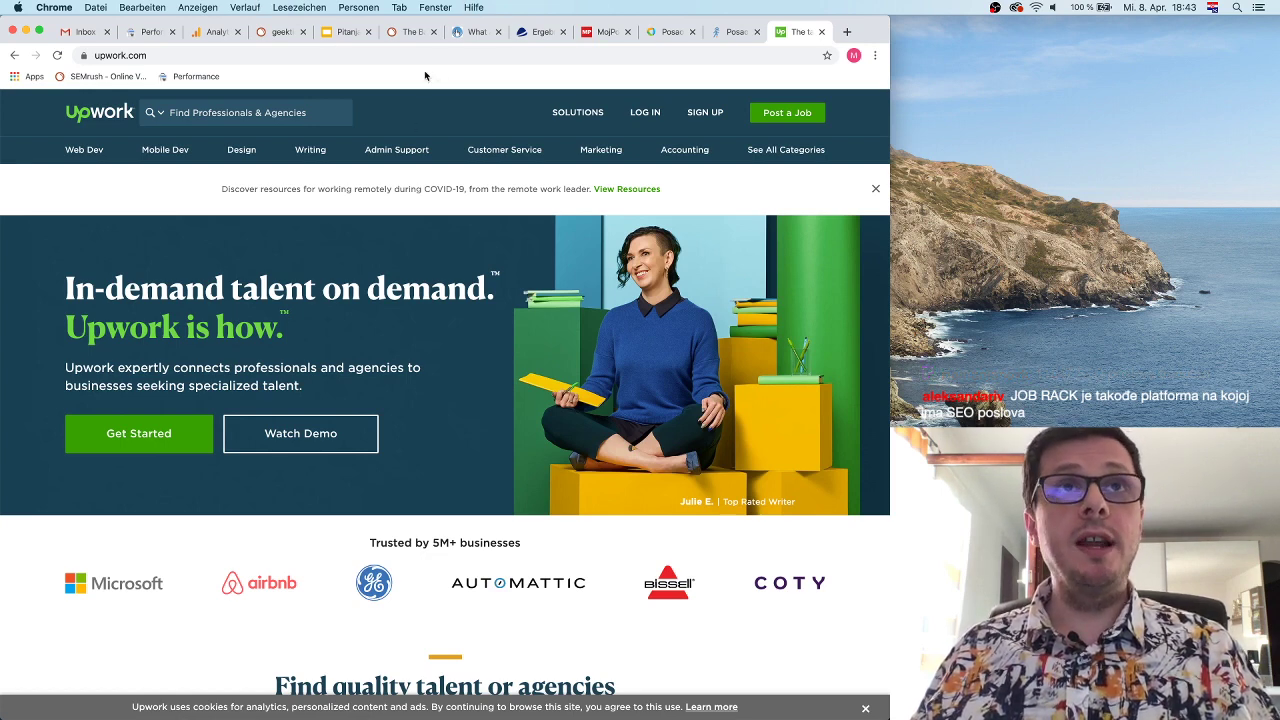
Close the SEMrush backlink article and all tabs after it, including the job sites and Upwork
{"action": "left_click", "coordinate": [418, 33]}
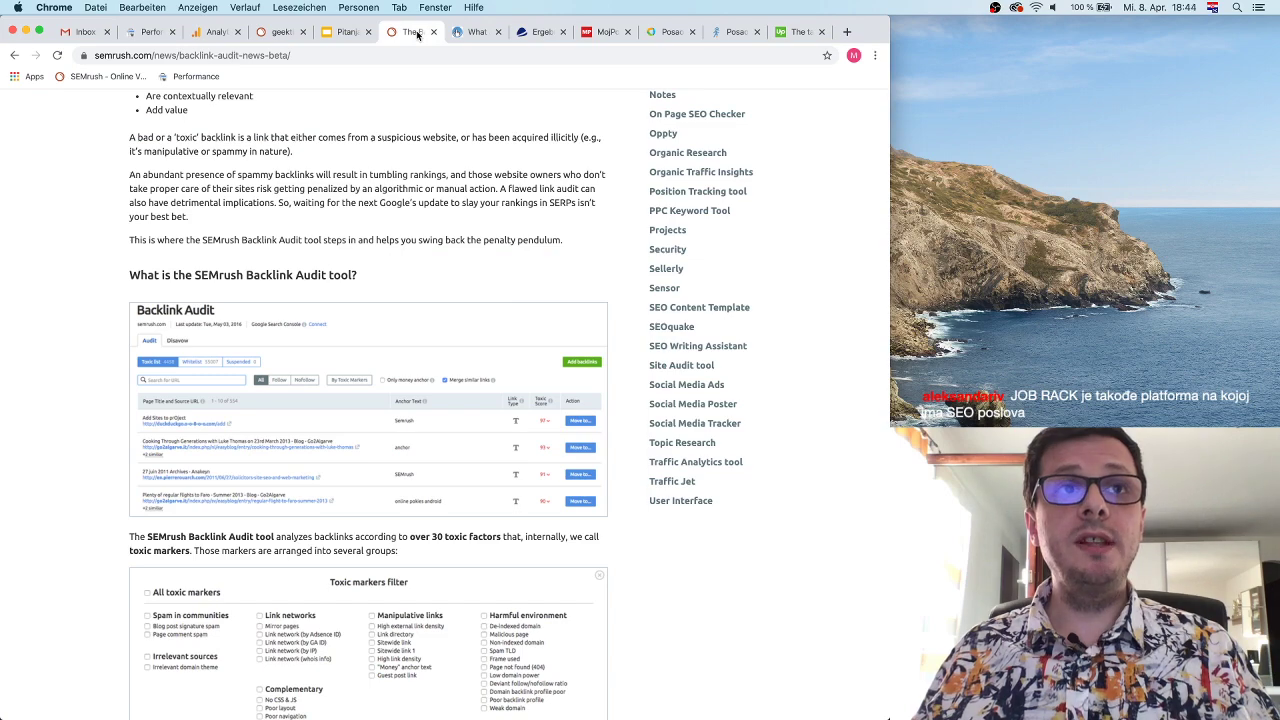
{"action": "left_click", "coordinate": [432, 32]}
{"action": "left_click", "coordinate": [432, 32]}
{"action": "left_click", "coordinate": [432, 32]}
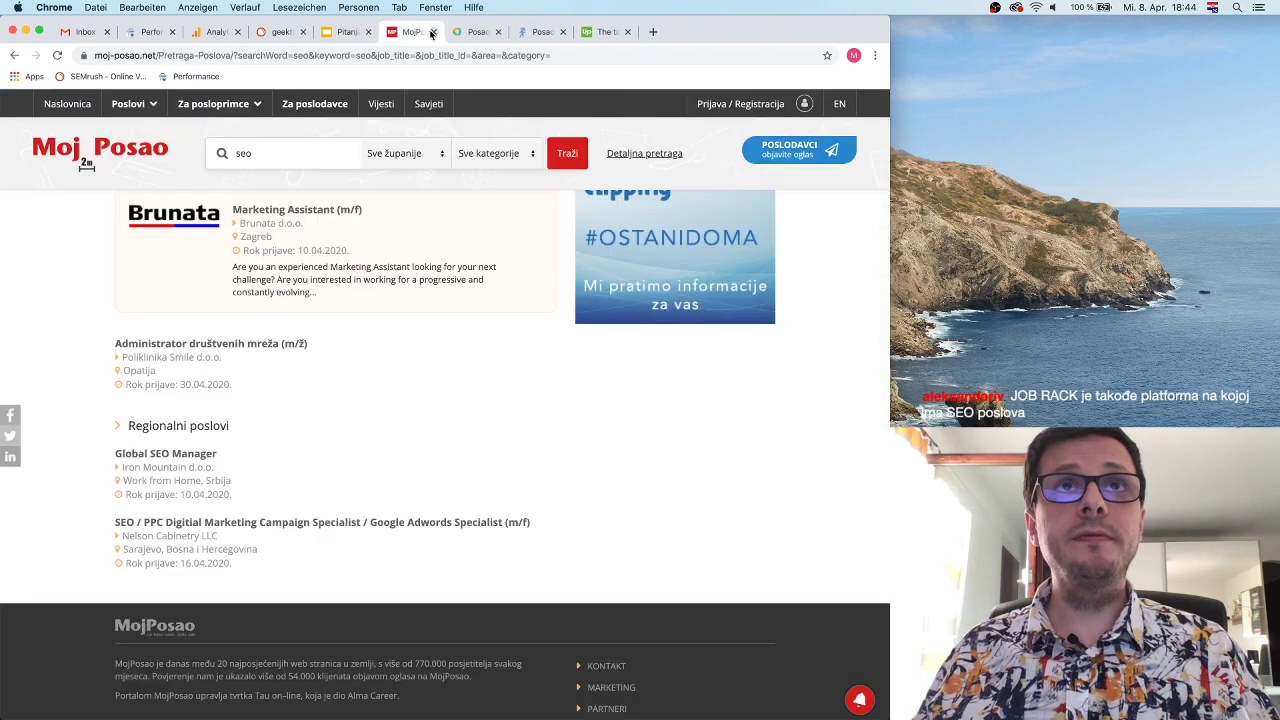
{"action": "left_click", "coordinate": [432, 32]}
{"action": "left_click", "coordinate": [432, 32]}
{"action": "left_click", "coordinate": [432, 32]}
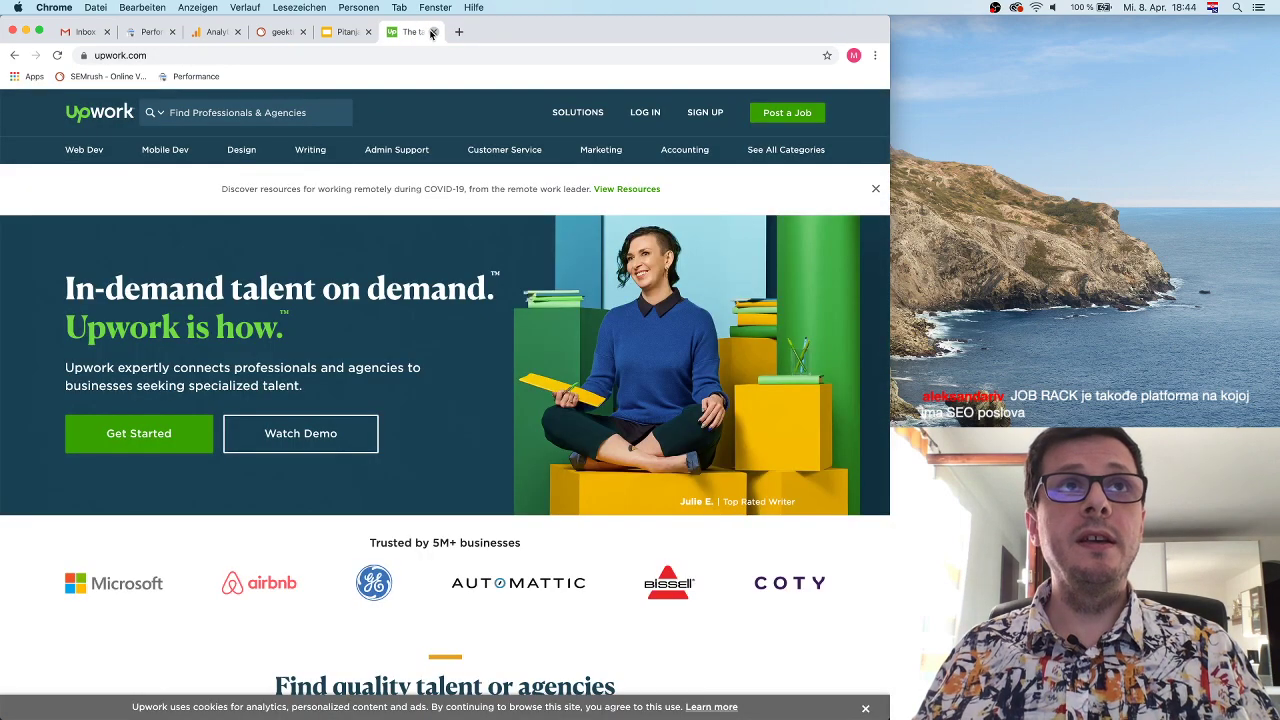
{"action": "left_click", "coordinate": [432, 32]}
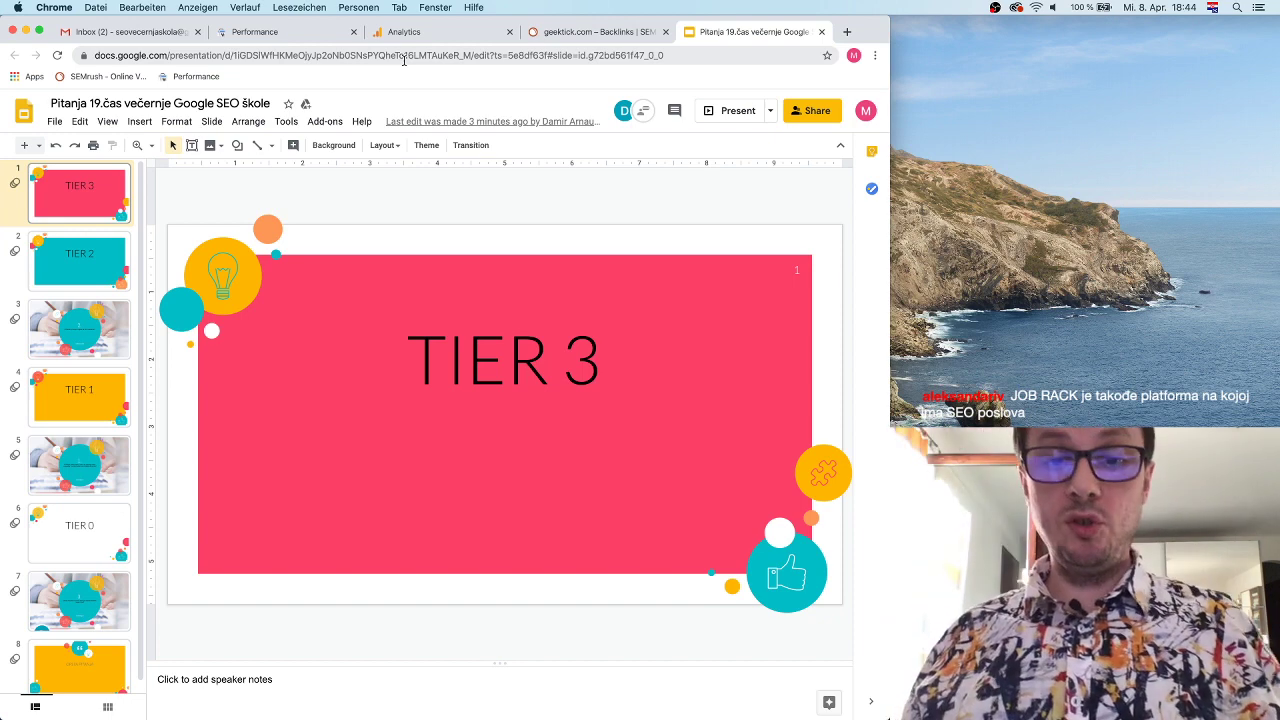
Search Google for "google tag manager" in a new tab and open the tagmanager.google.com result
{"action": "left_click", "coordinate": [426, 38]}
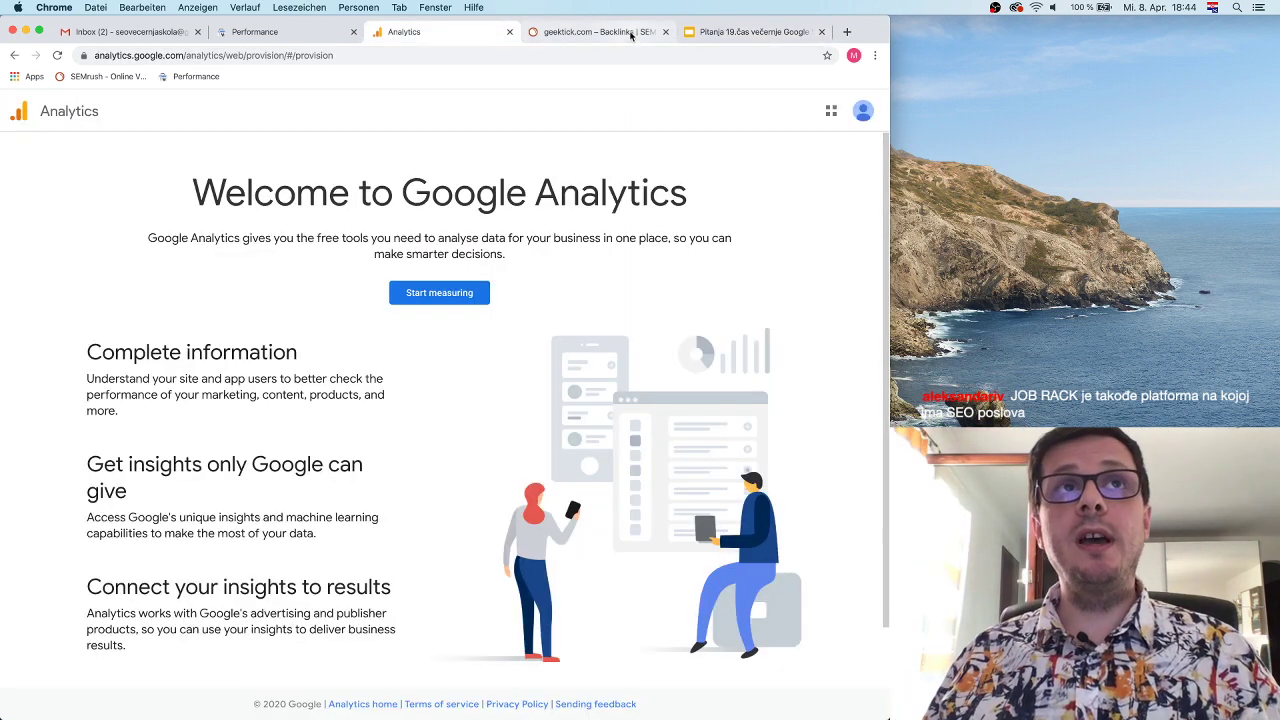
{"action": "left_click", "coordinate": [847, 32]}
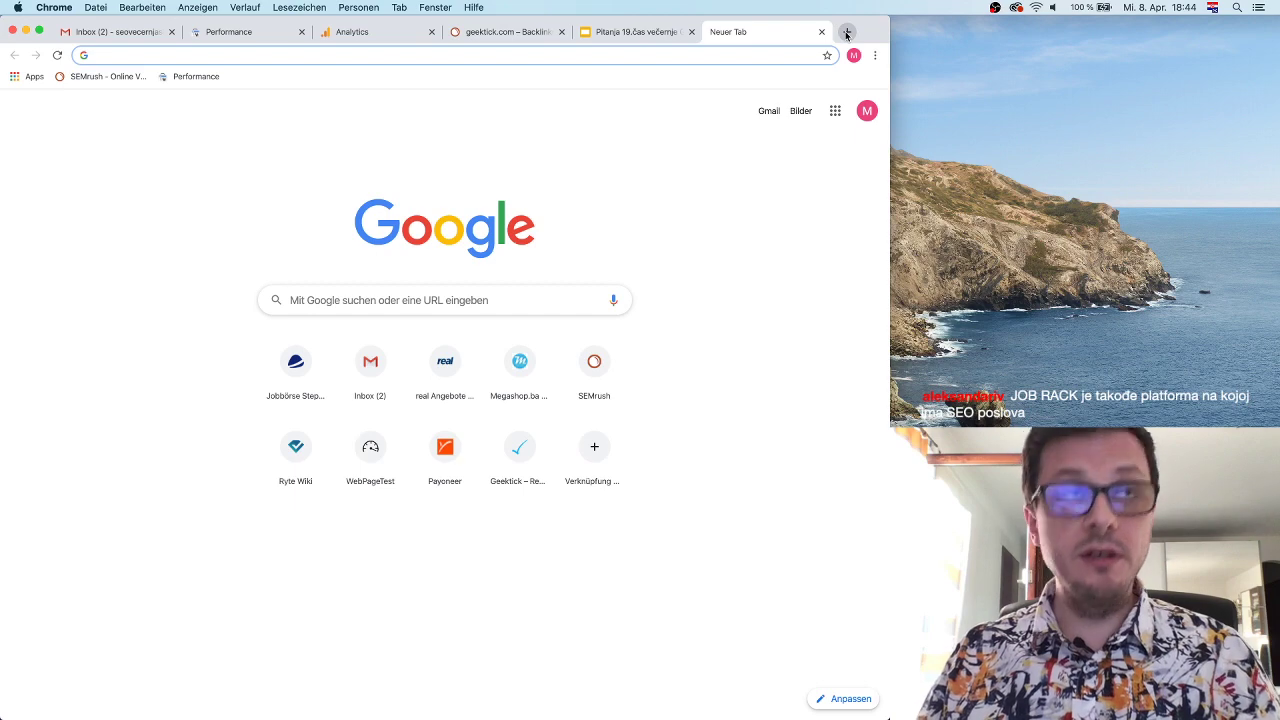
{"action": "type", "text": "google tag man"}
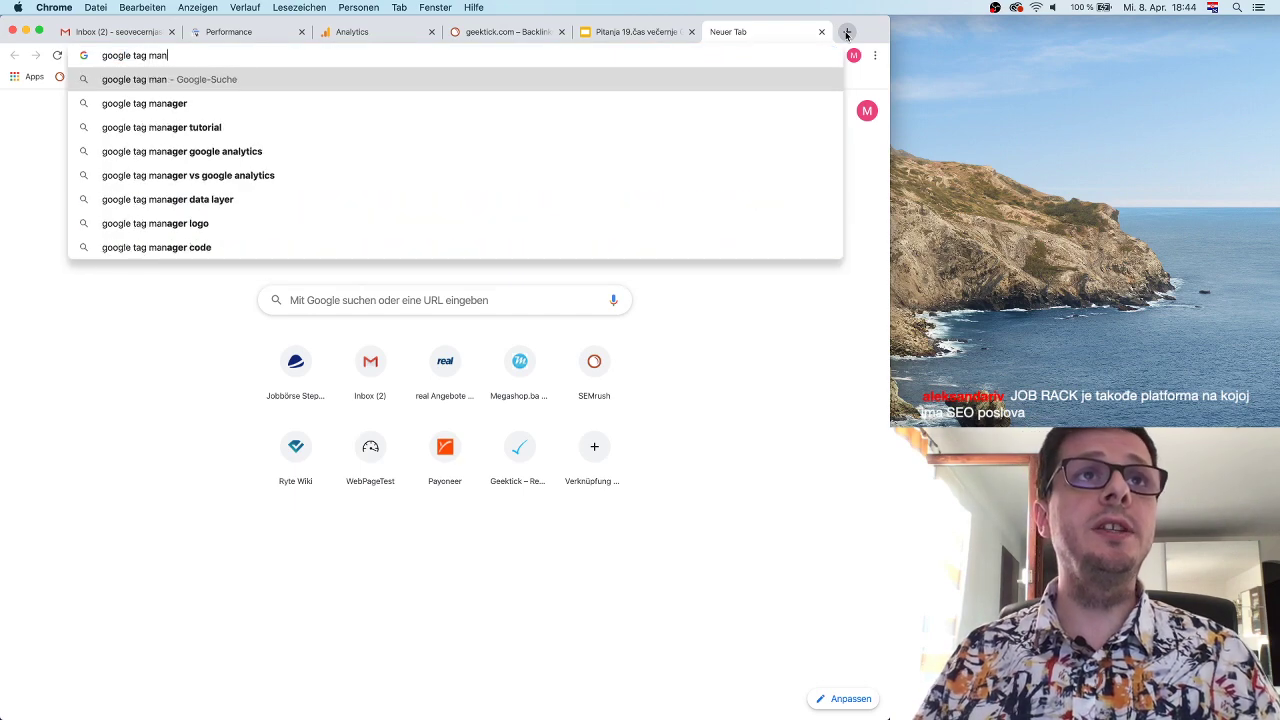
{"action": "key", "text": "Down"}
{"action": "key", "text": "Return"}
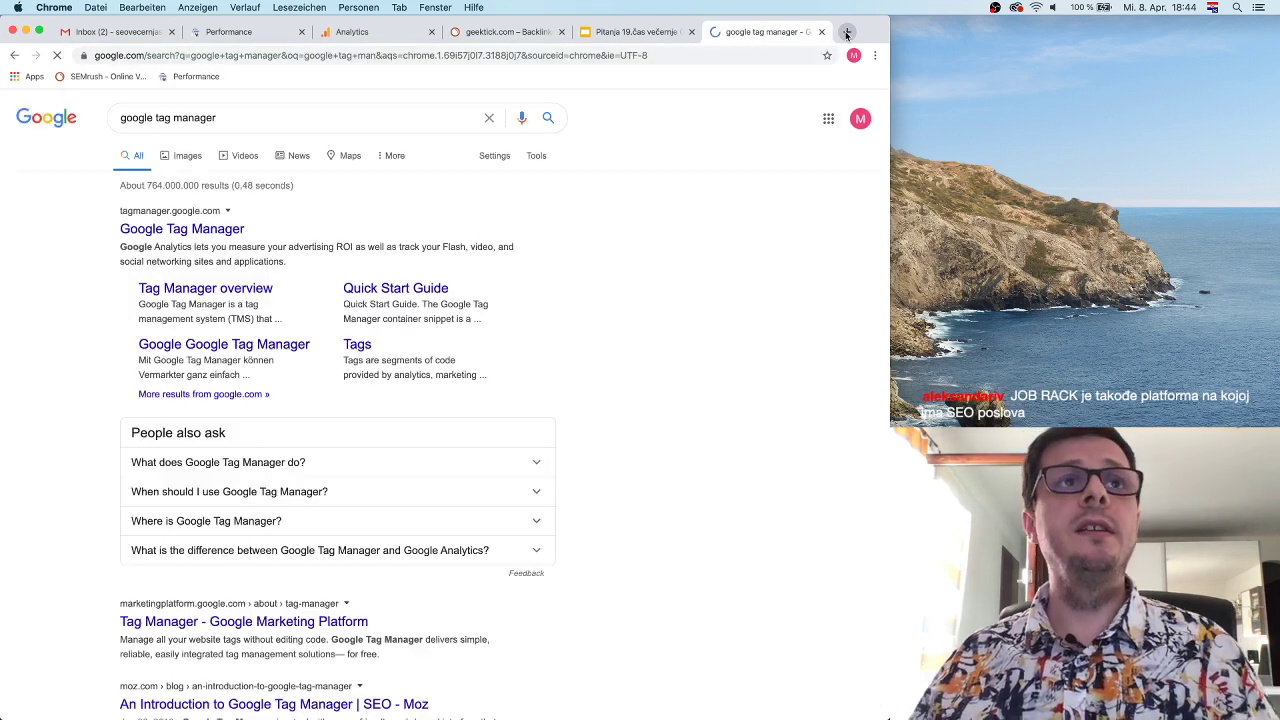
{"action": "left_click", "coordinate": [201, 231]}
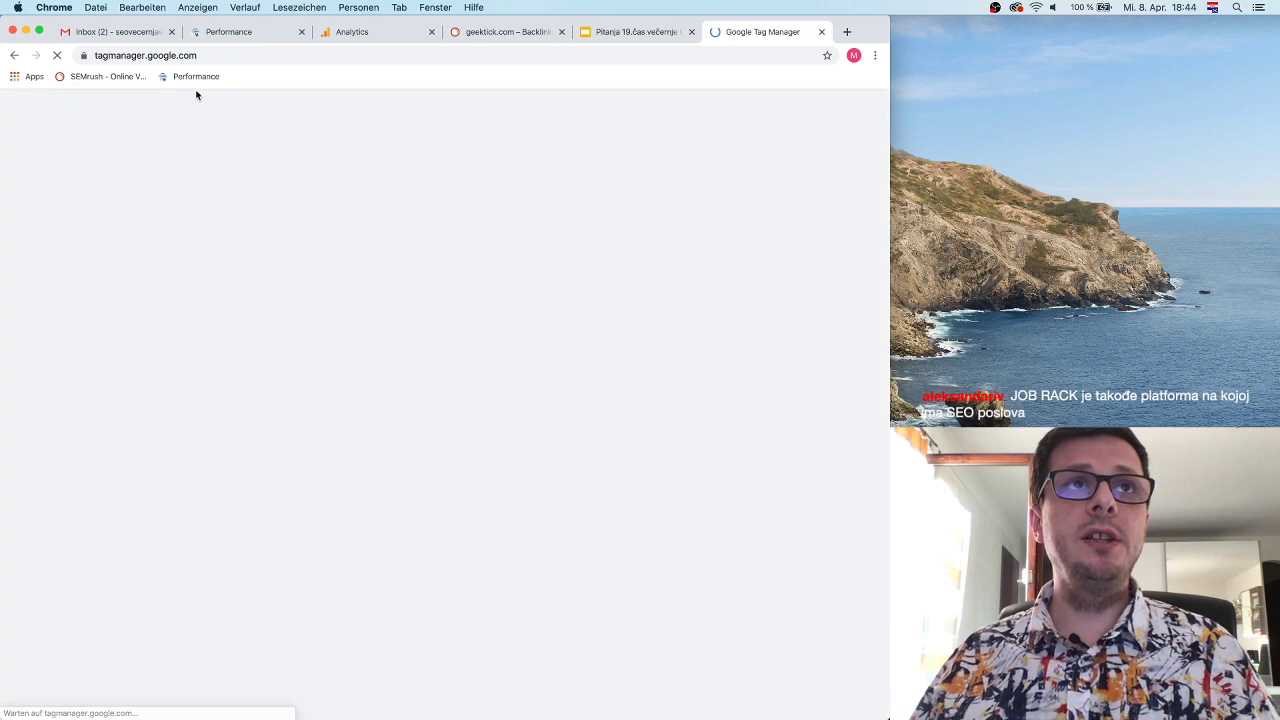
Share the Tag Manager home page's address in the stream chat and return to the browser
{"action": "left_click", "coordinate": [201, 55]}
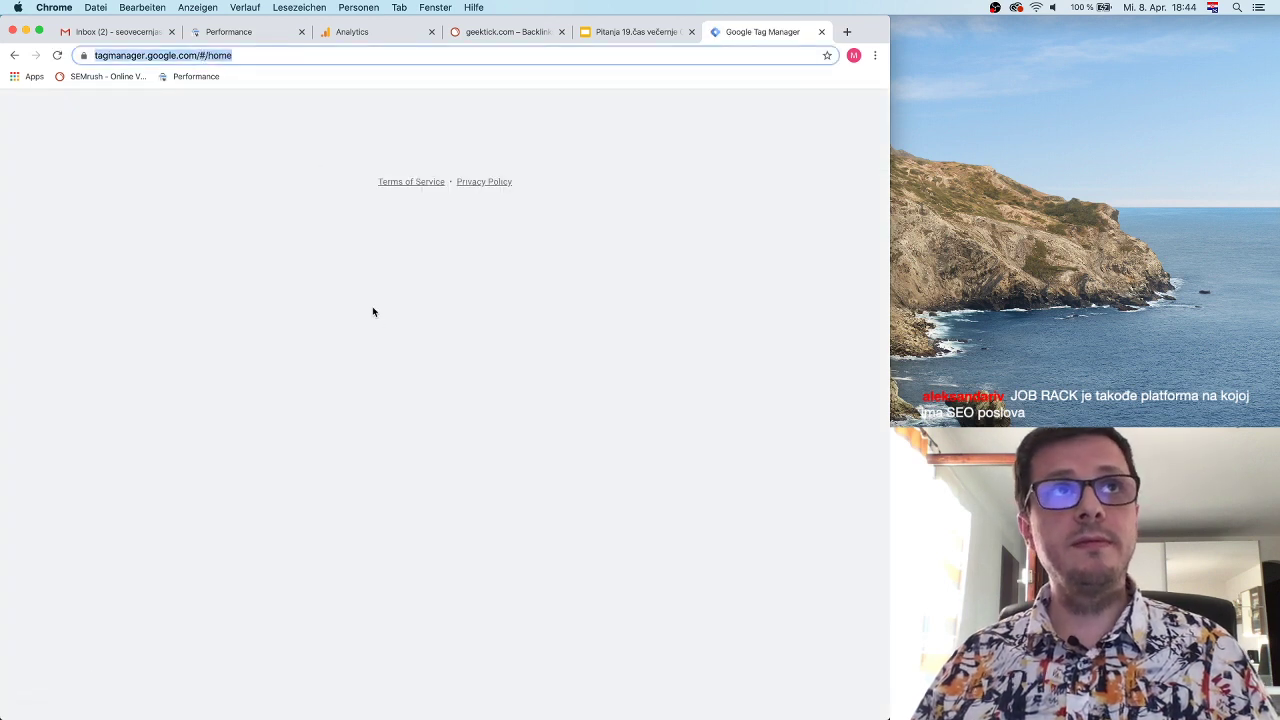
{"action": "key", "text": "super+Tab"}
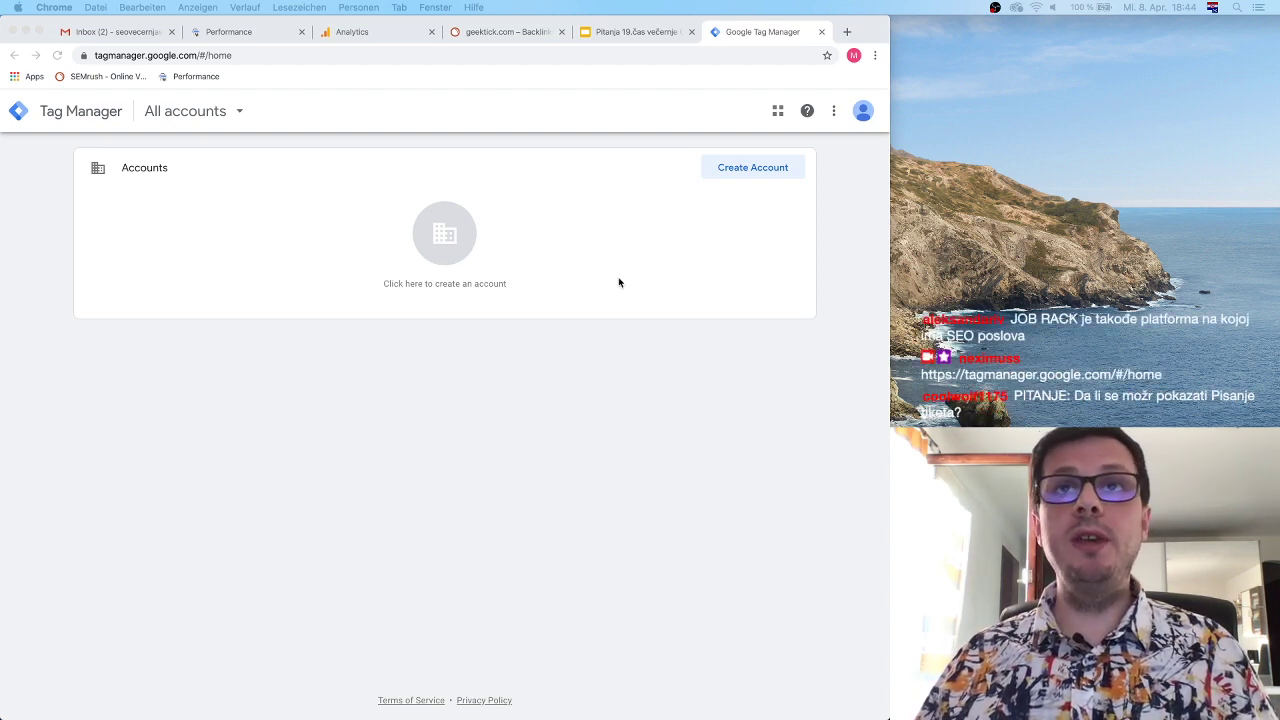
{"action": "key", "text": "super+Tab"}
{"action": "left_click", "coordinate": [349, 246]}
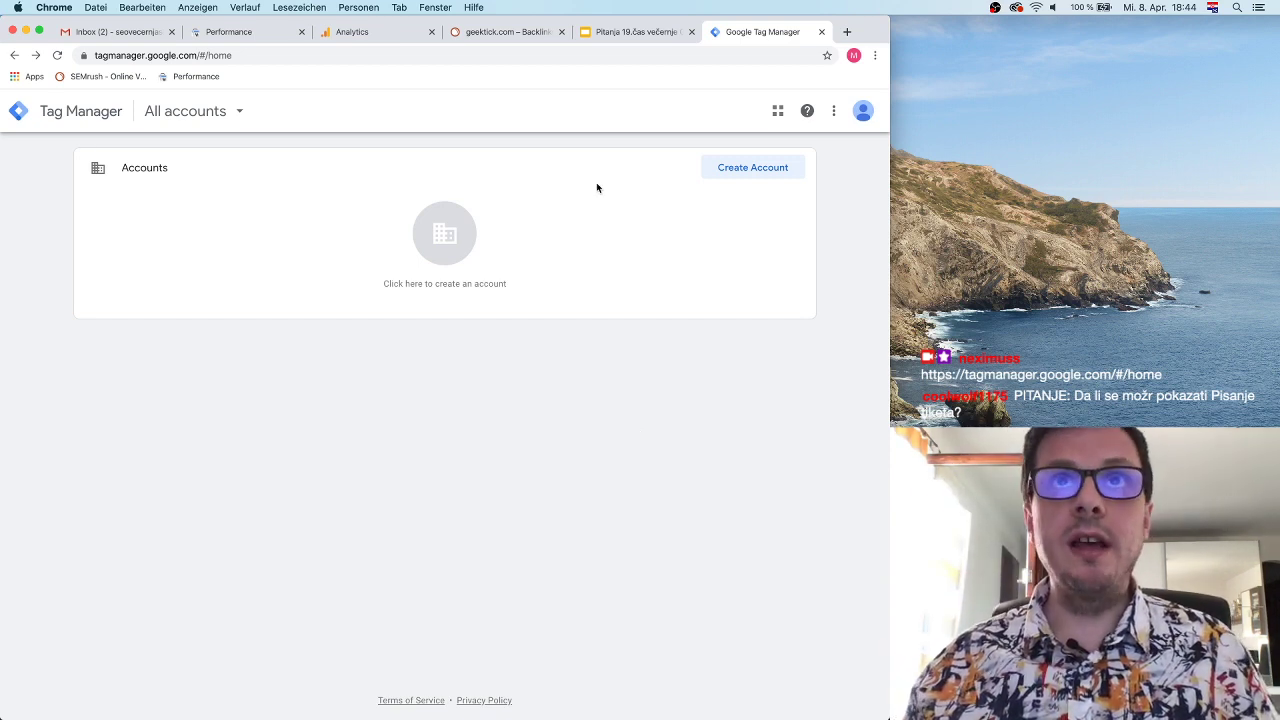
Open imtec.ba in a new tab and display the home page's source code
{"action": "left_click", "coordinate": [847, 31]}
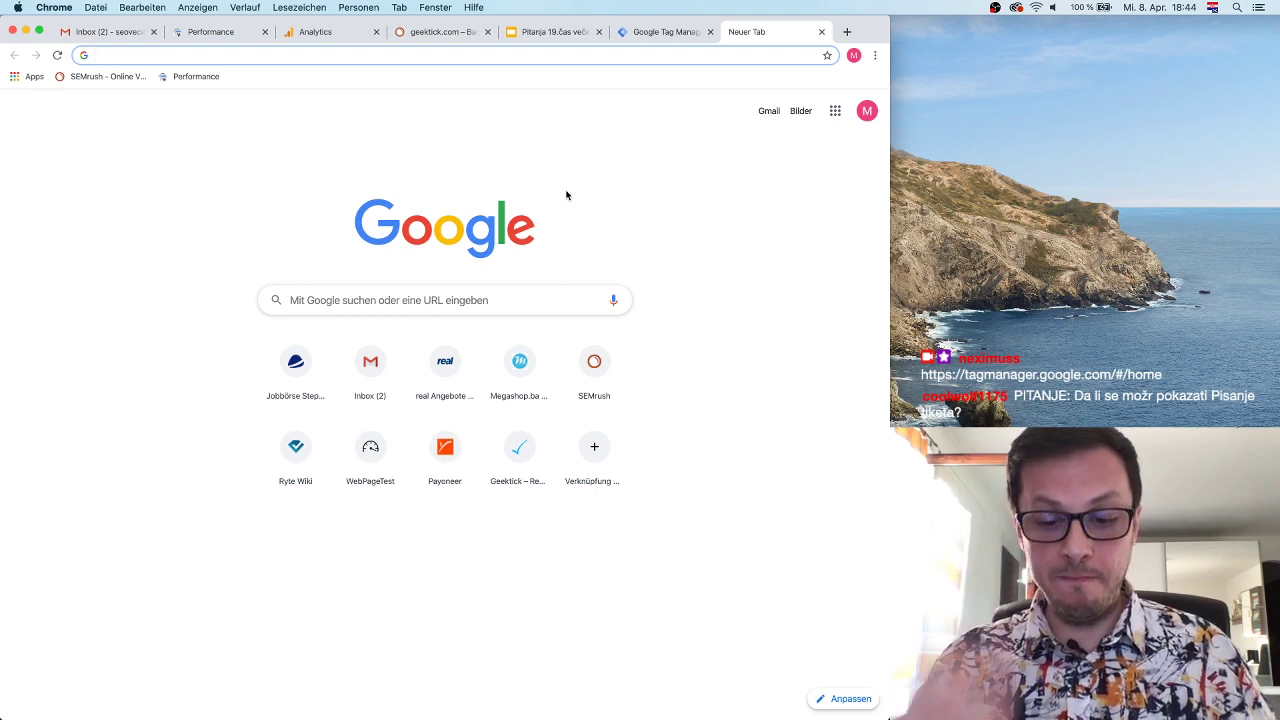
{"action": "type", "text": "imtec.ba"}
{"action": "key", "text": "Return"}
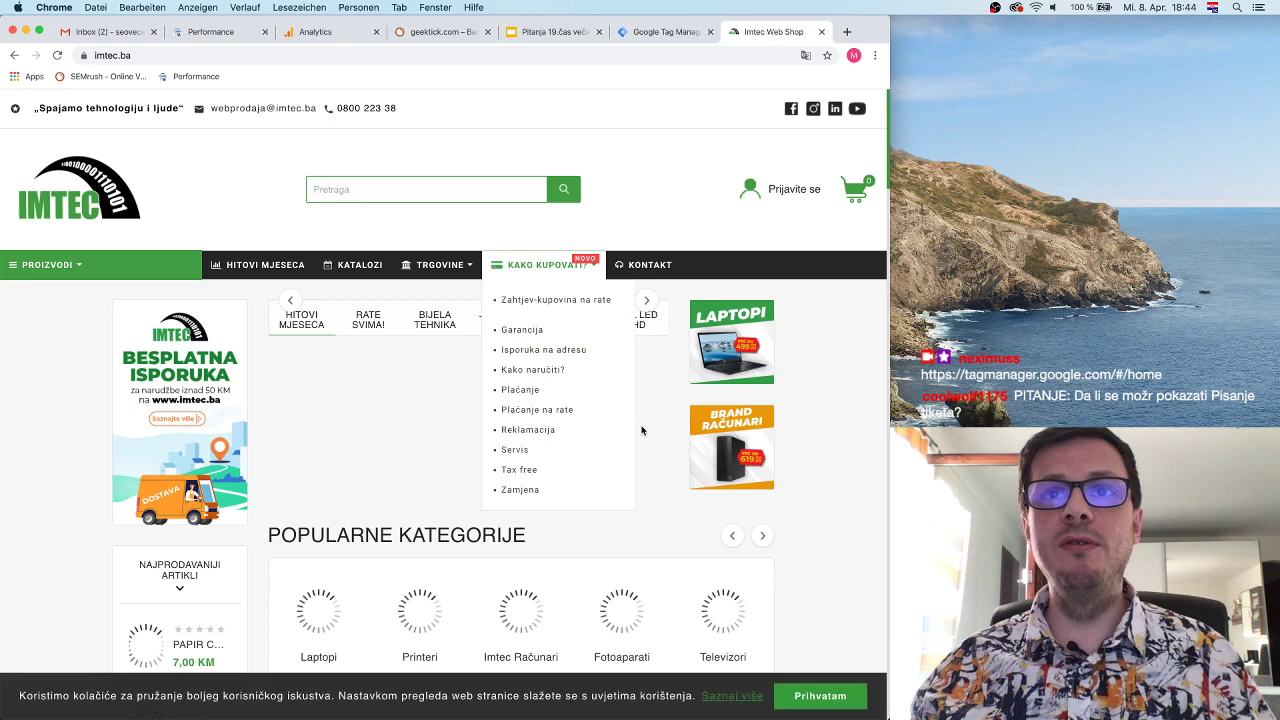
{"action": "right_click", "coordinate": [837, 322]}
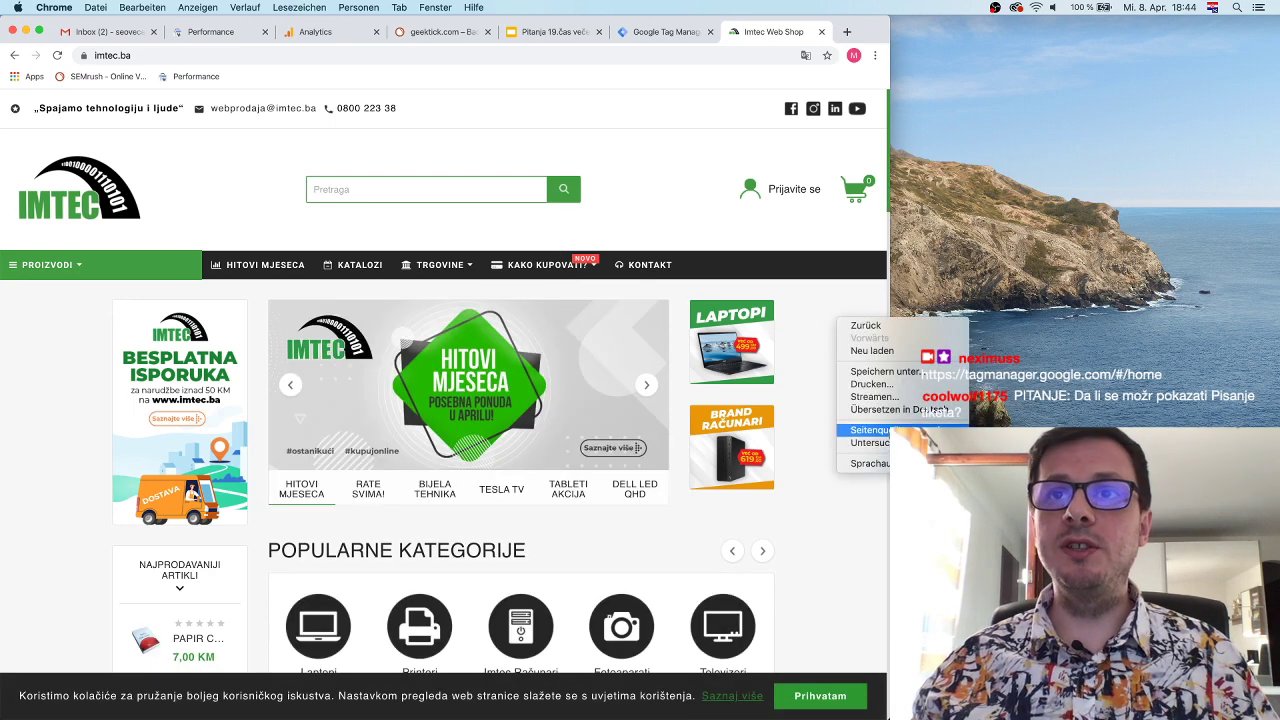
{"action": "left_click", "coordinate": [885, 434]}
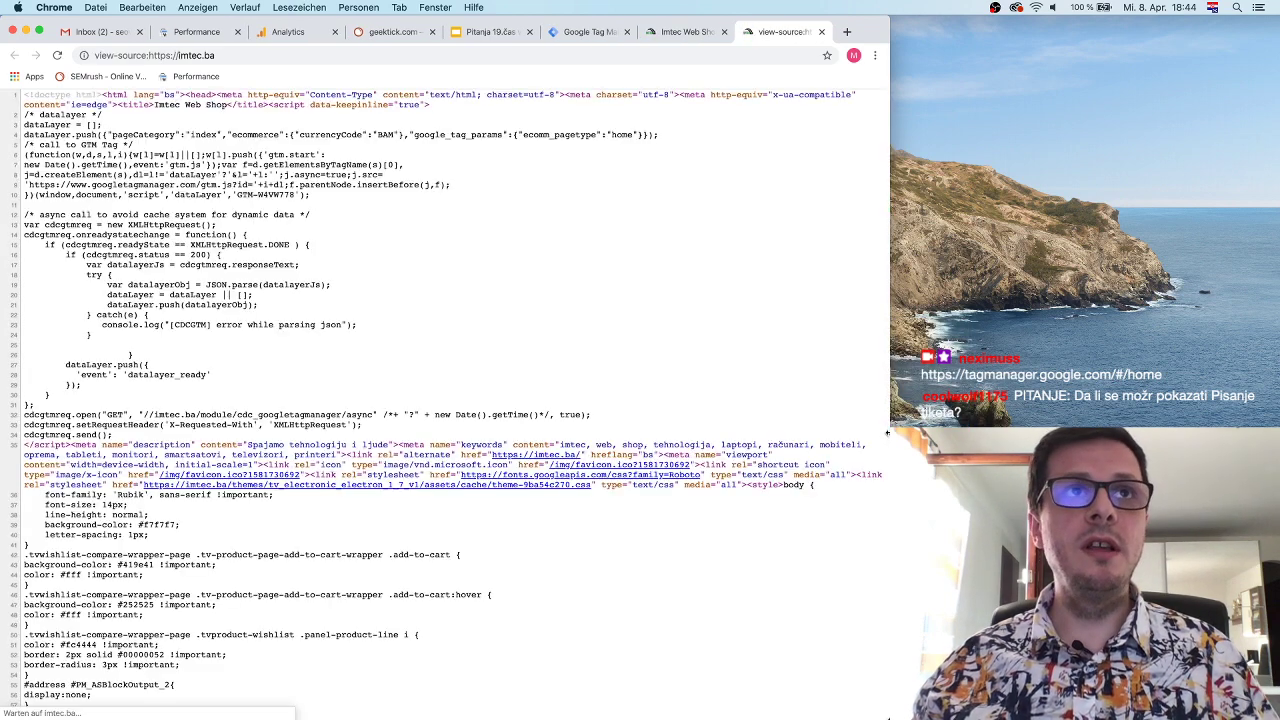
Examine where the Google Tag Manager code sits in the head and body of imtec.ba's source
{"action": "scroll", "coordinate": [140, 115], "scroll_direction": "down", "scroll_amount": 1}
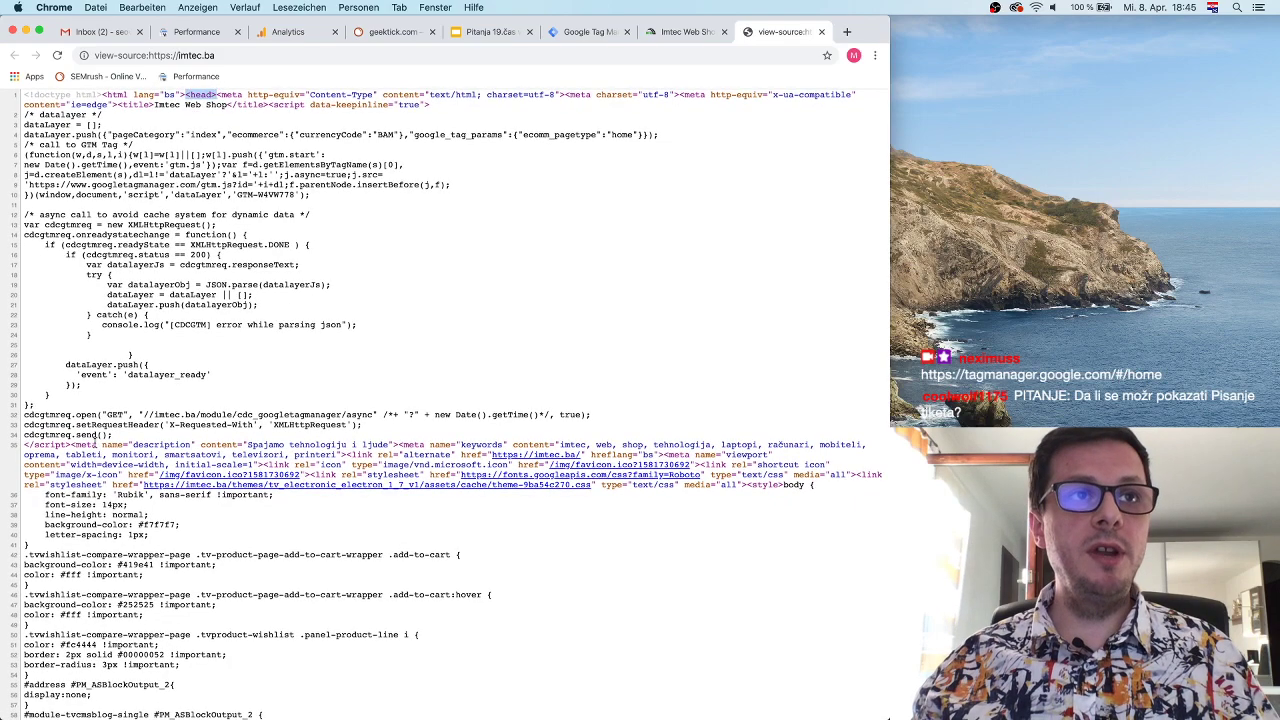
{"action": "scroll", "coordinate": [97, 437], "scroll_direction": "down", "scroll_amount": 20}
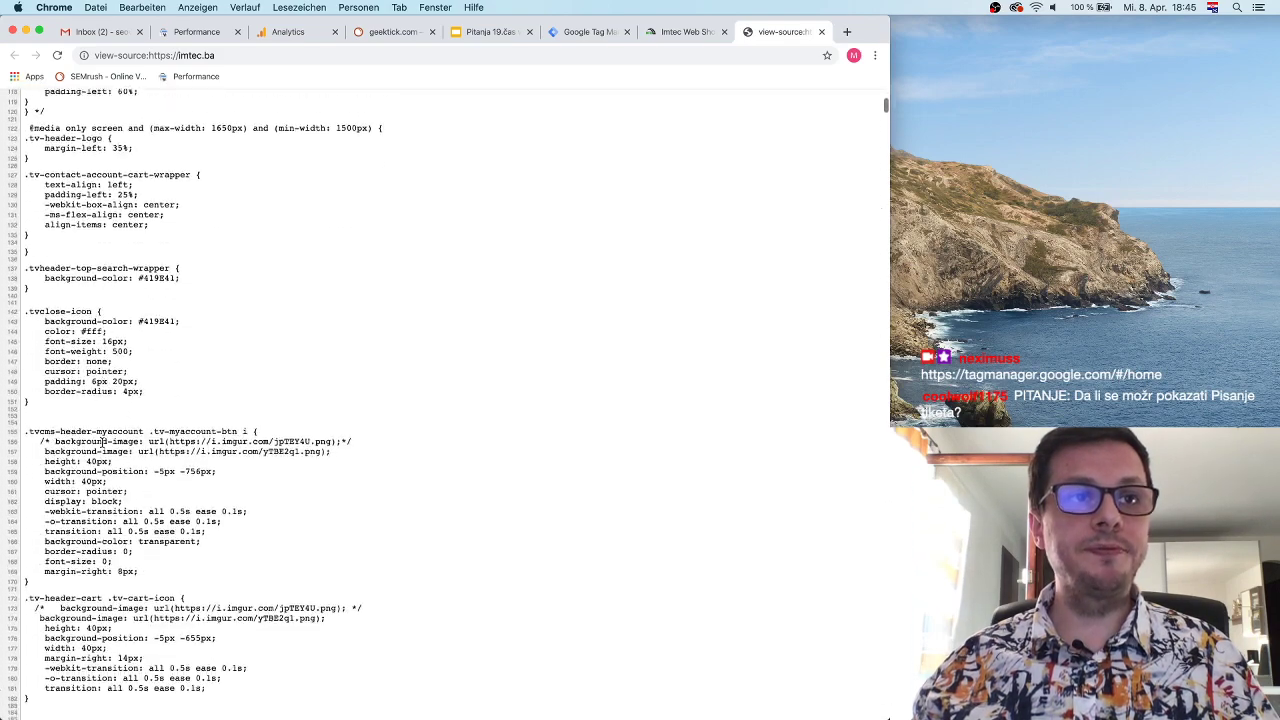
{"action": "scroll", "coordinate": [101, 441], "scroll_direction": "down", "scroll_amount": 20}
{"action": "scroll", "coordinate": [125, 440], "scroll_direction": "down", "scroll_amount": 20}
{"action": "scroll", "coordinate": [200, 448], "scroll_direction": "down", "scroll_amount": 20}
{"action": "scroll", "coordinate": [200, 448], "scroll_direction": "down", "scroll_amount": 20}
{"action": "scroll", "coordinate": [200, 440], "scroll_direction": "down", "scroll_amount": 20}
{"action": "scroll", "coordinate": [200, 443], "scroll_direction": "down", "scroll_amount": 20}
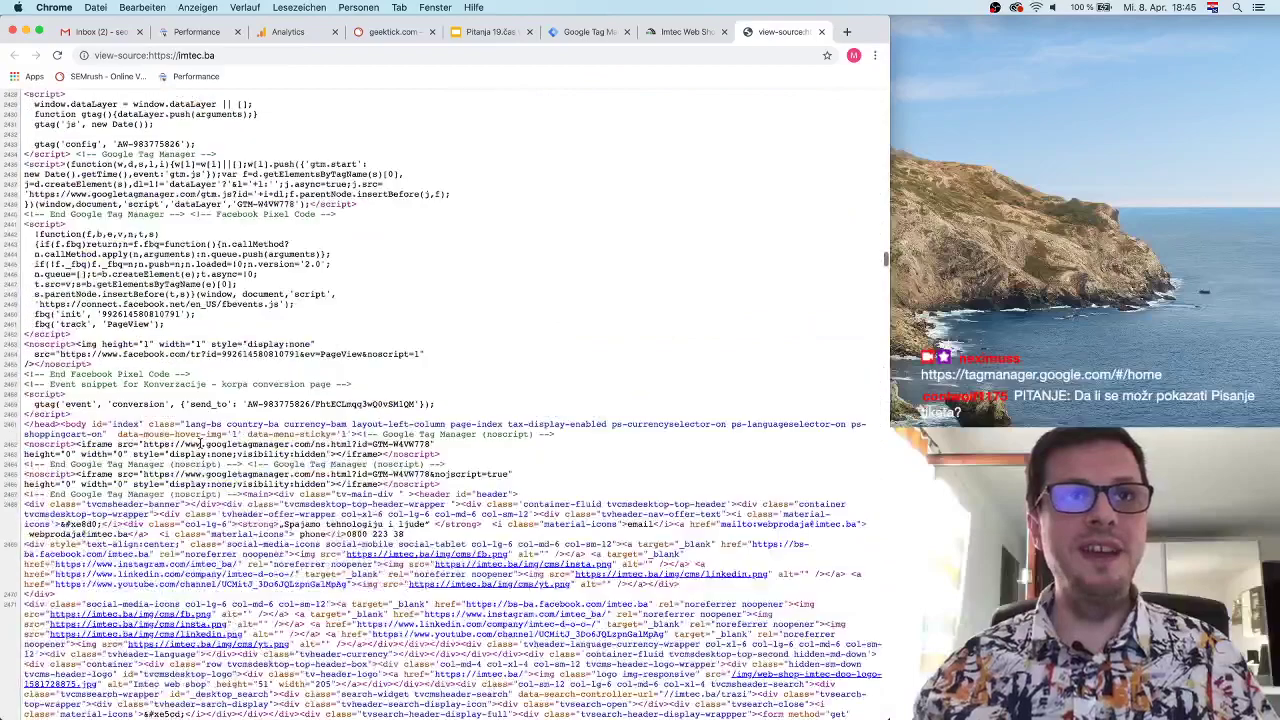
Examine the Google Tag Manager, Google Ads and Facebook Pixel scripts in the head of imtec.ba's source code
{"action": "scroll", "coordinate": [200, 443], "scroll_direction": "up", "scroll_amount": 1}
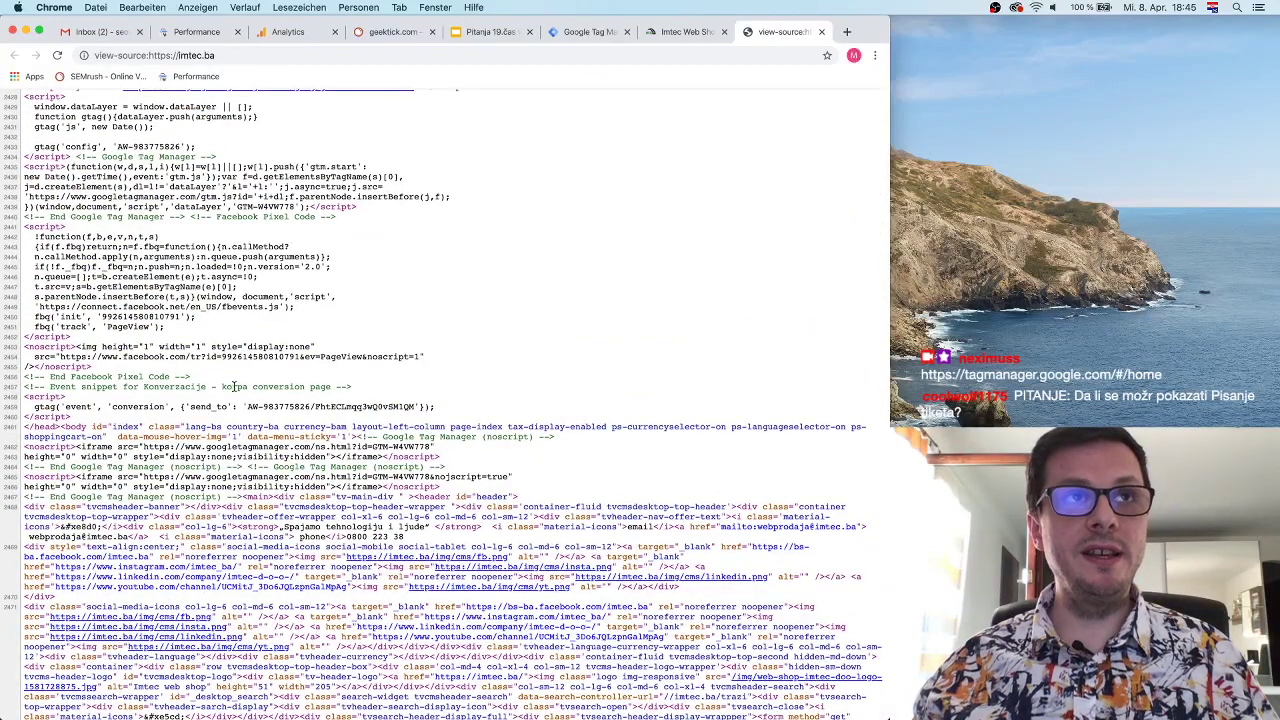
{"action": "scroll", "coordinate": [234, 386], "scroll_direction": "up", "scroll_amount": 2}
{"action": "left_click_drag", "start_coordinate": [75, 168], "coordinate": [200, 231]}
{"action": "scroll", "coordinate": [292, 216], "scroll_direction": "up", "scroll_amount": 4}
{"action": "scroll", "coordinate": [292, 216], "scroll_direction": "up", "scroll_amount": 1}
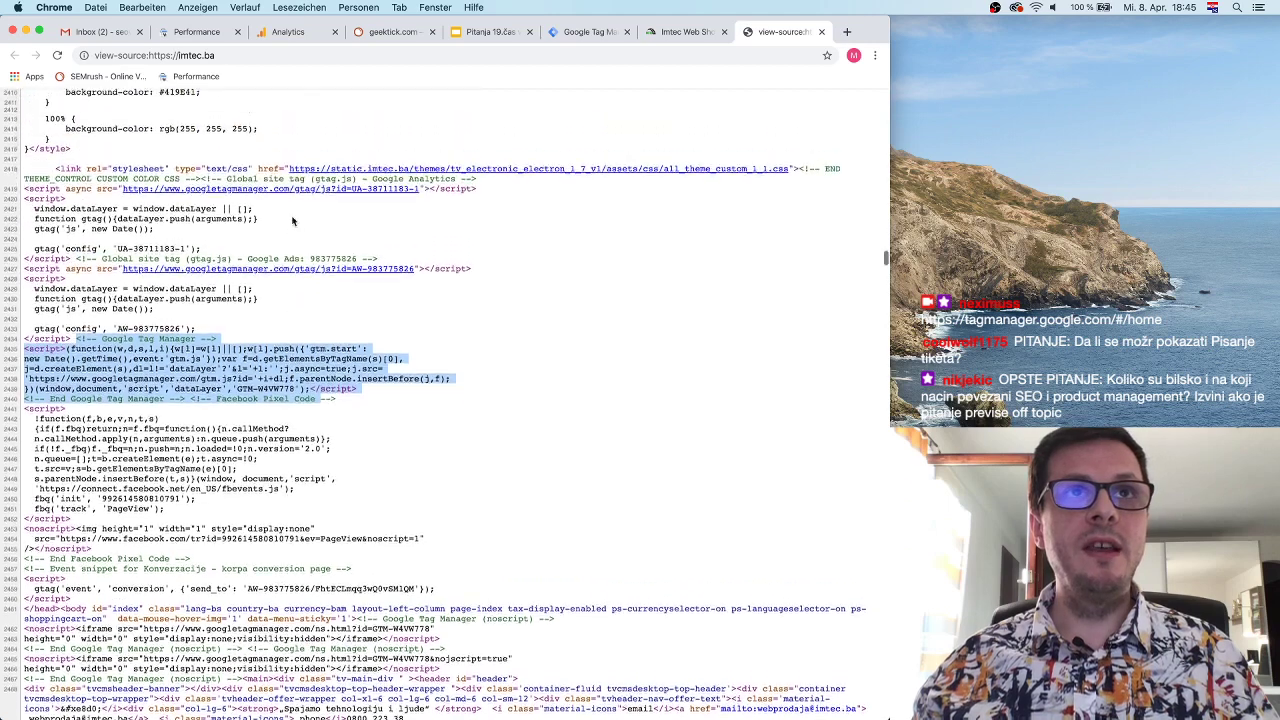
{"action": "left_click", "coordinate": [266, 310]}
{"action": "left_click_drag", "start_coordinate": [250, 258], "coordinate": [352, 310]}
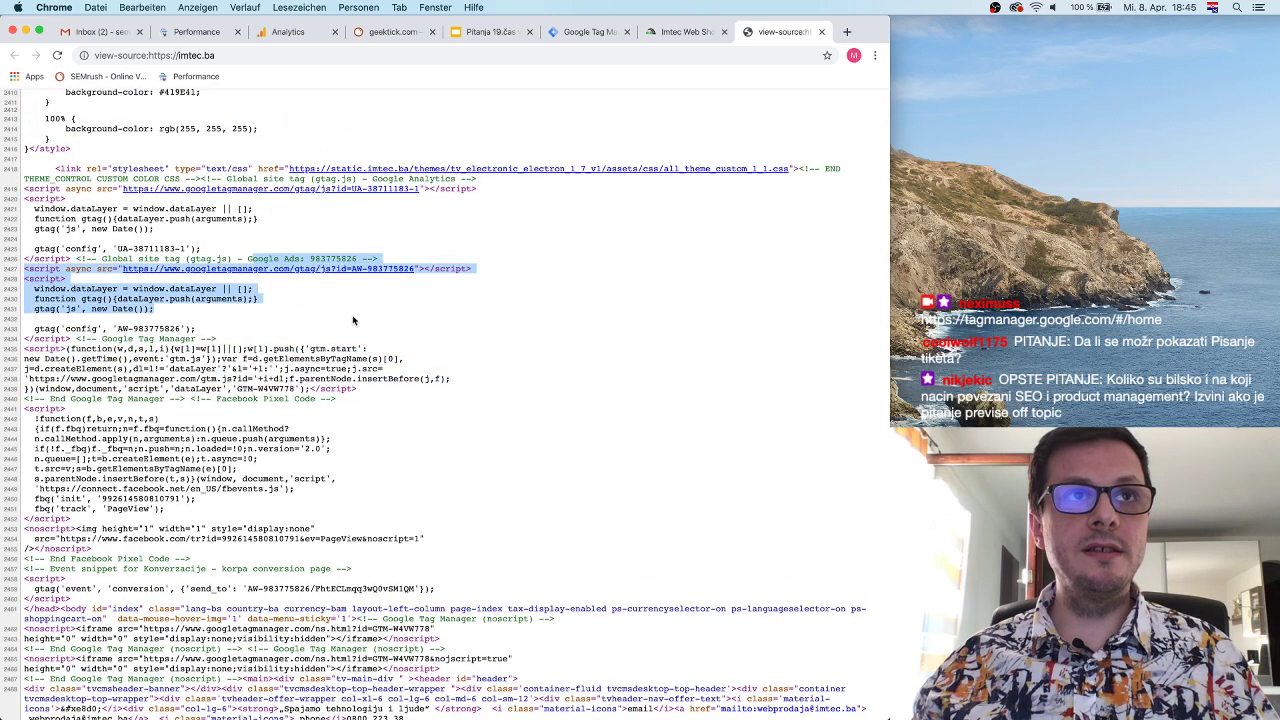
{"action": "left_click", "coordinate": [202, 246]}
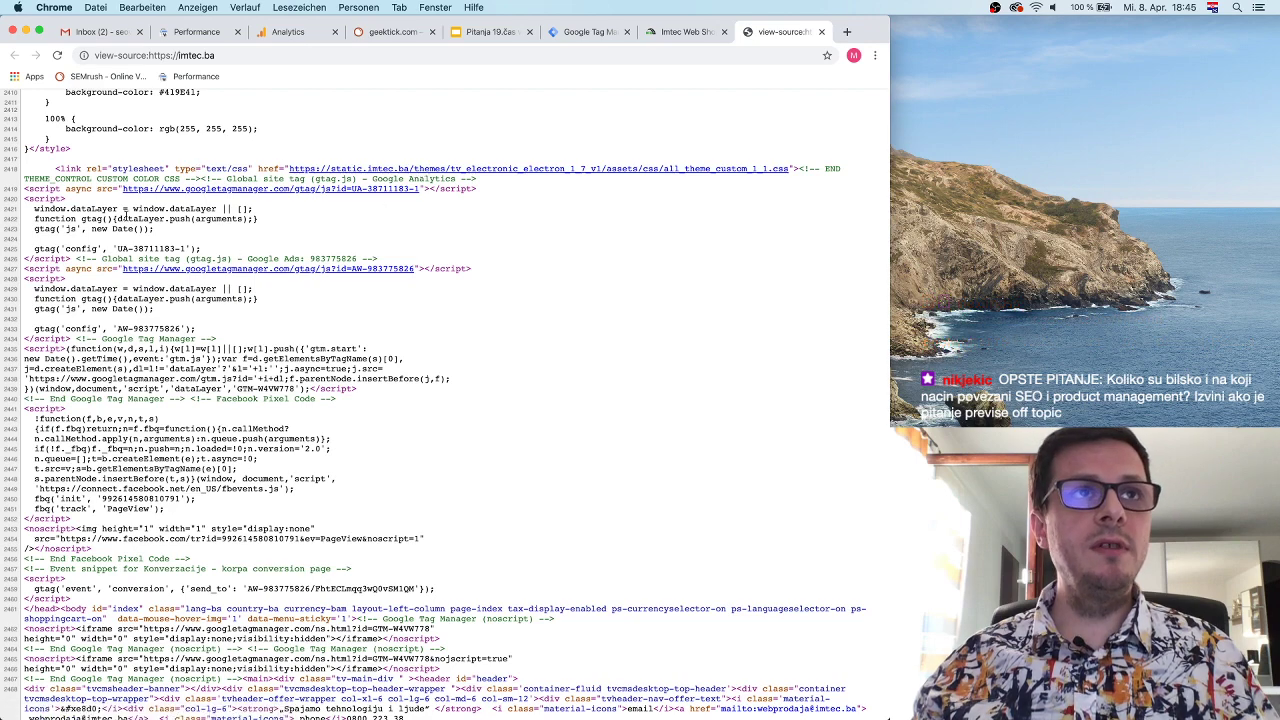
{"action": "scroll", "coordinate": [208, 229], "scroll_direction": "down", "scroll_amount": 3}
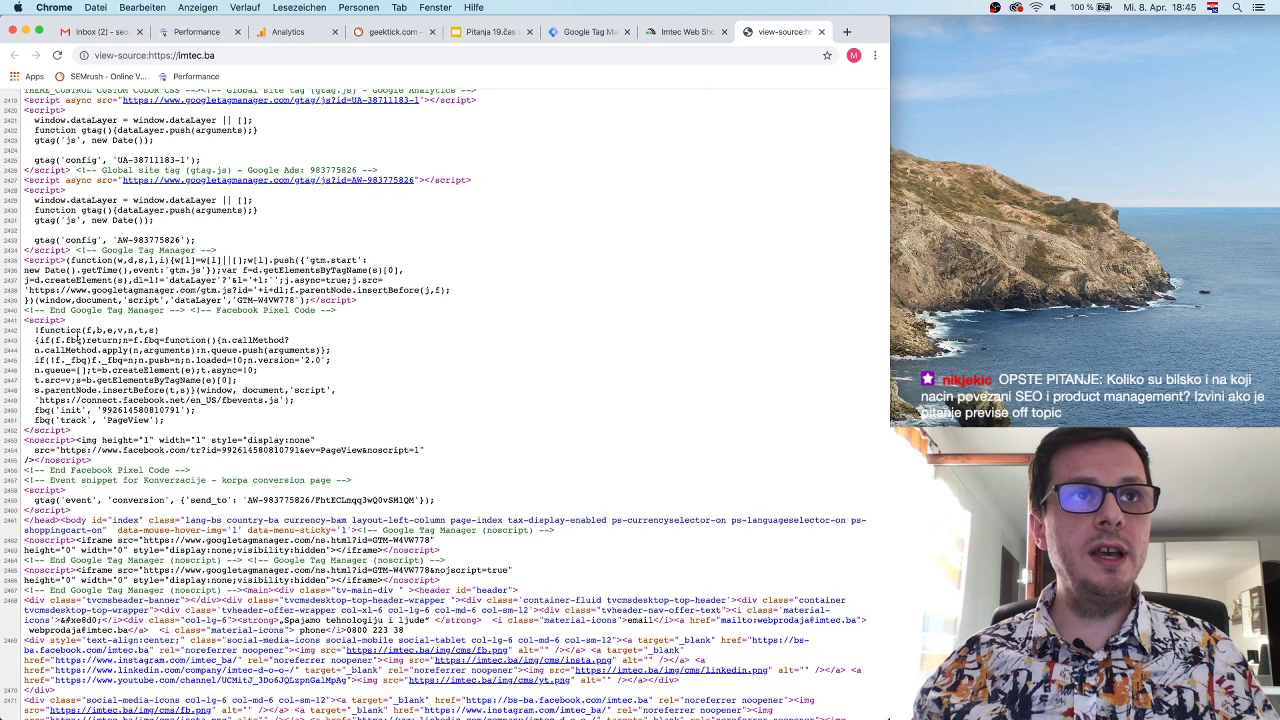
{"action": "left_click_drag", "start_coordinate": [27, 320], "coordinate": [231, 424]}
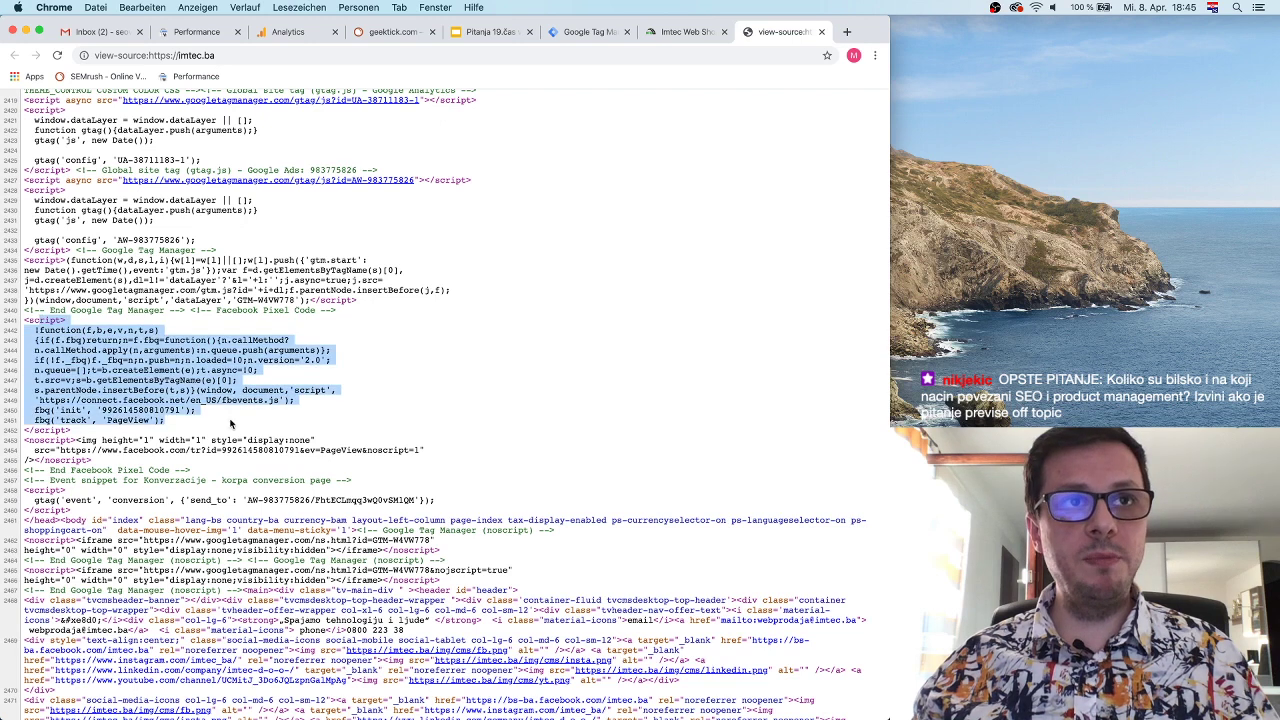
{"action": "left_click", "coordinate": [505, 388]}
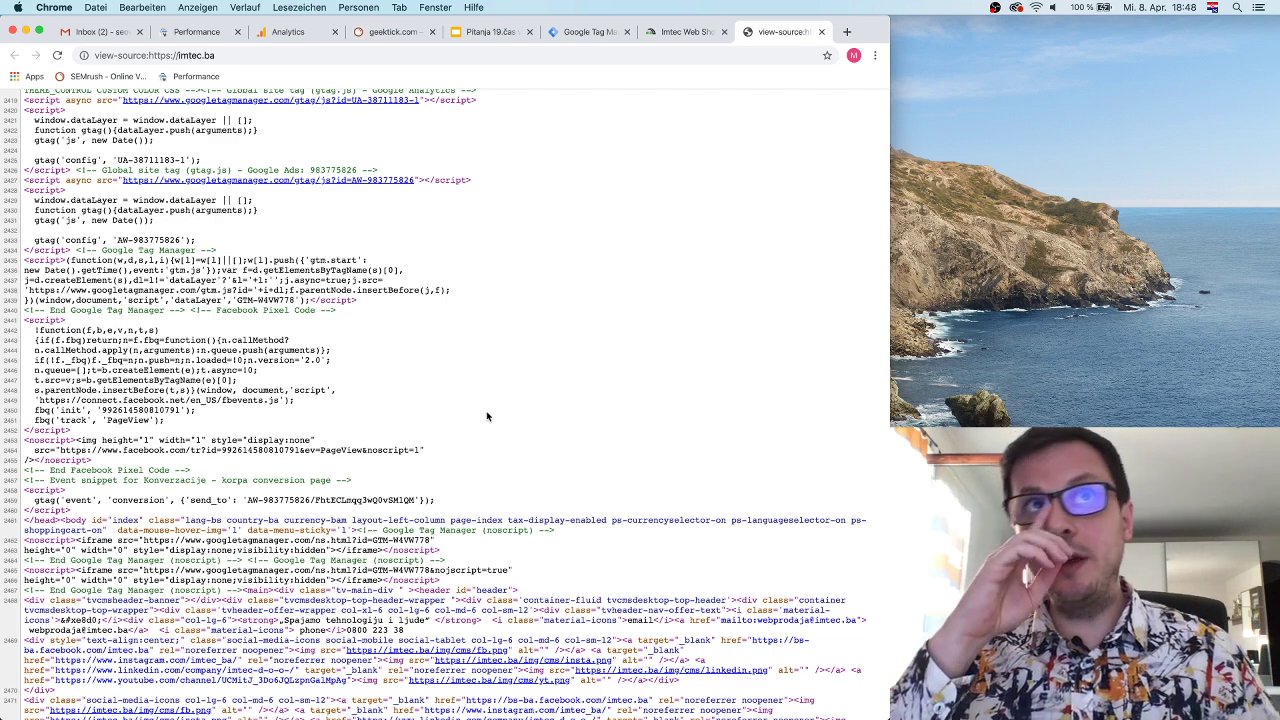
Start a new Google Tag Manager account and name it "Guma glavu čuva"
{"action": "left_click", "coordinate": [580, 31]}
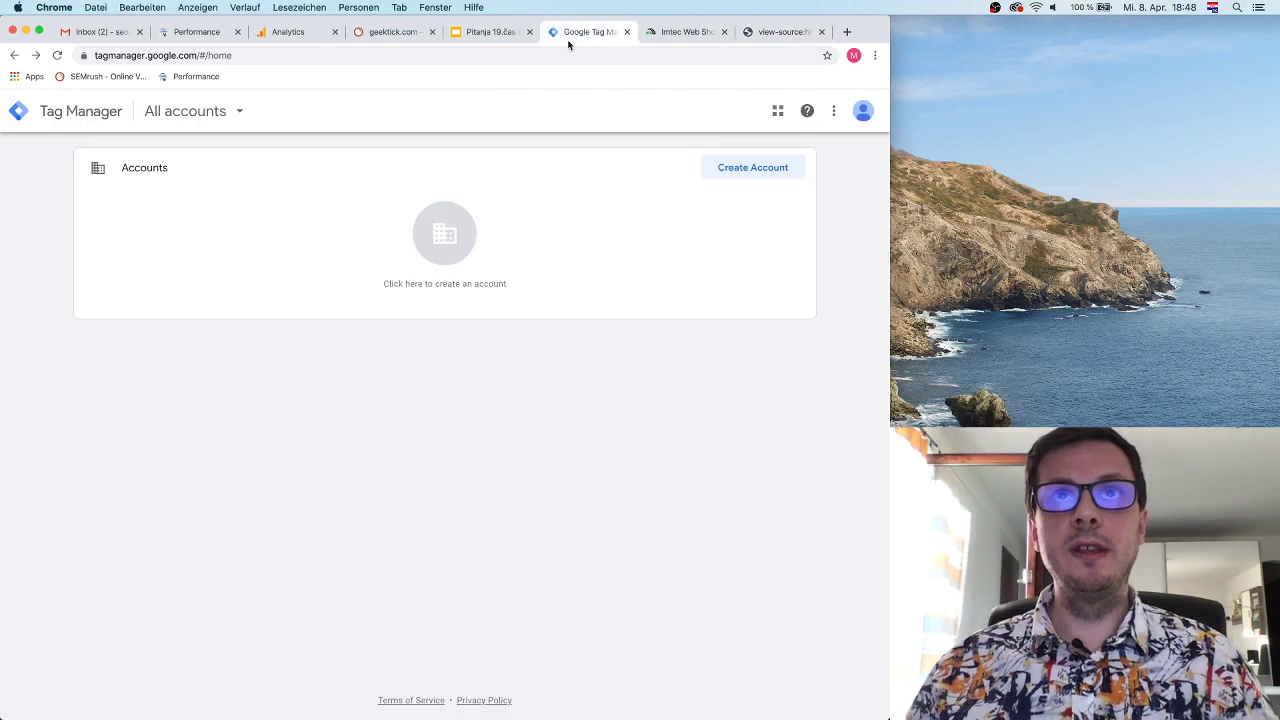
{"action": "left_click", "coordinate": [717, 168]}
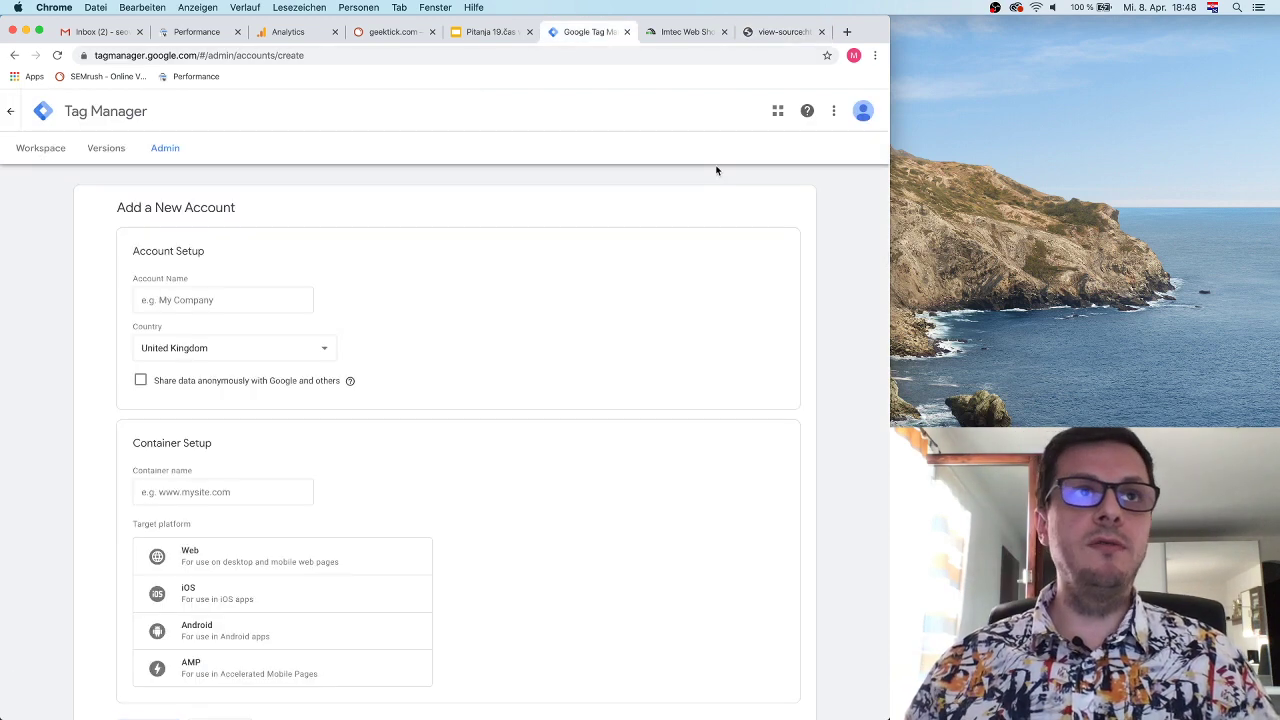
{"action": "left_click", "coordinate": [285, 308]}
{"action": "type", "text": "GurneGlav"}
{"action": "key", "text": "BackSpace"}
{"action": "key", "text": "BackSpace"}
{"action": "type", "text": "glavu čuva"}
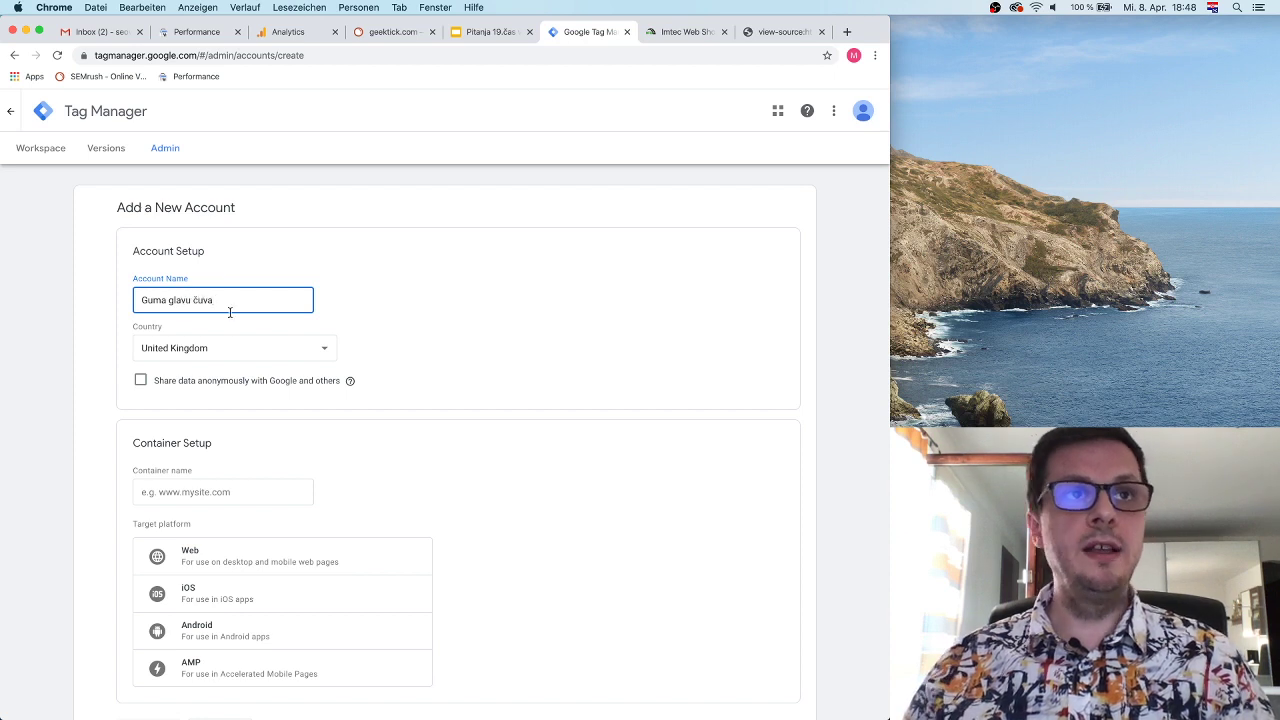
Set the new account's country to Bosnia & Herzegovina
{"action": "left_click", "coordinate": [248, 349]}
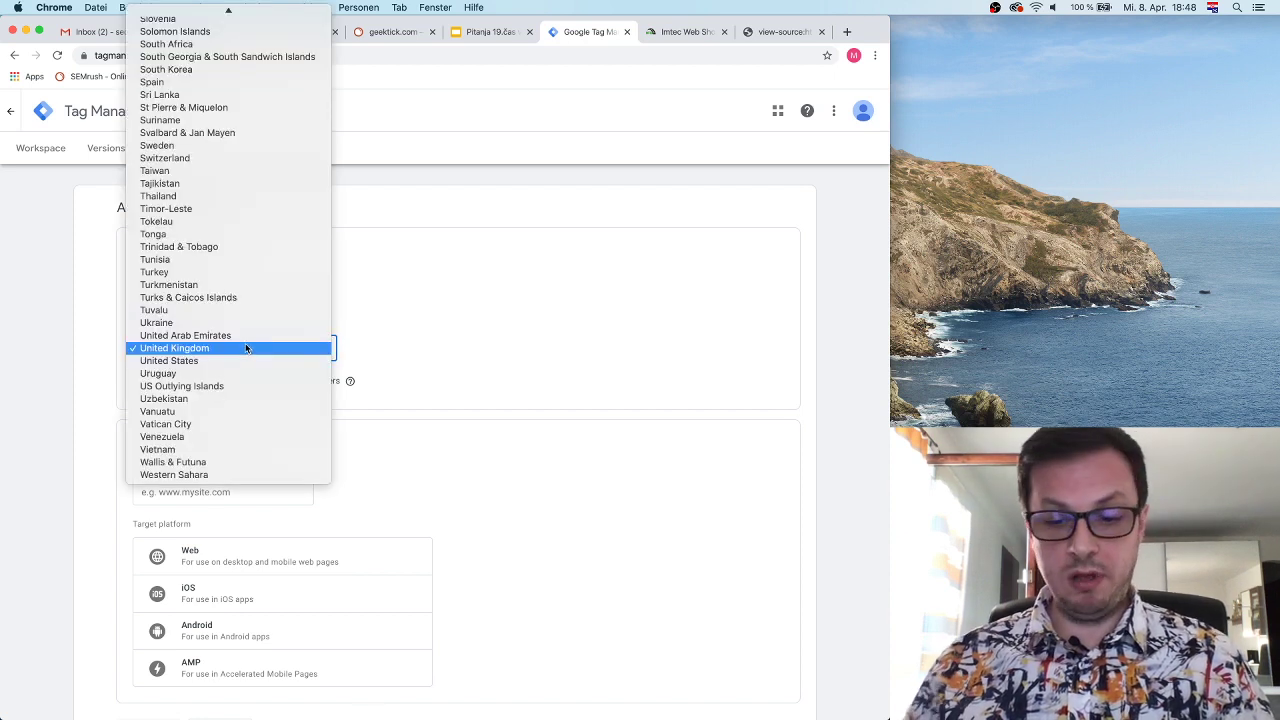
{"action": "type", "text": "bo"}
{"action": "left_click", "coordinate": [228, 135]}
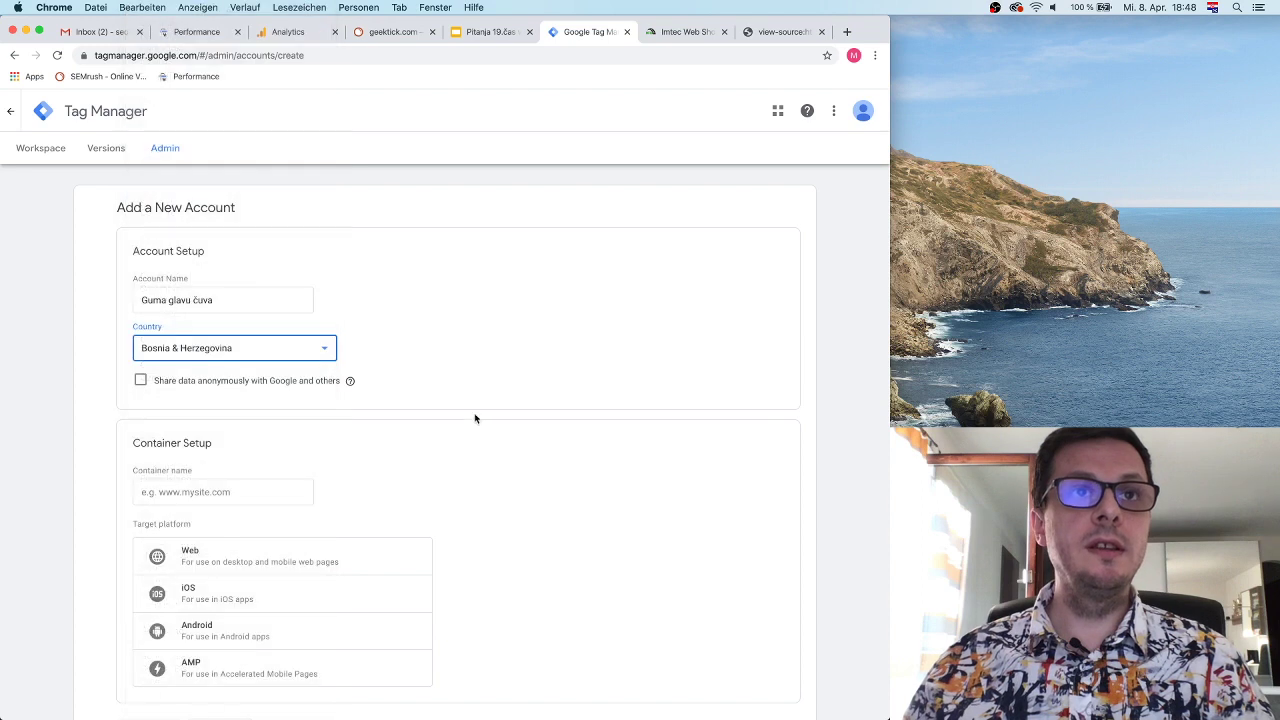
{"action": "left_click", "coordinate": [454, 352]}
{"action": "scroll", "coordinate": [391, 397], "scroll_direction": "down", "scroll_amount": 2}
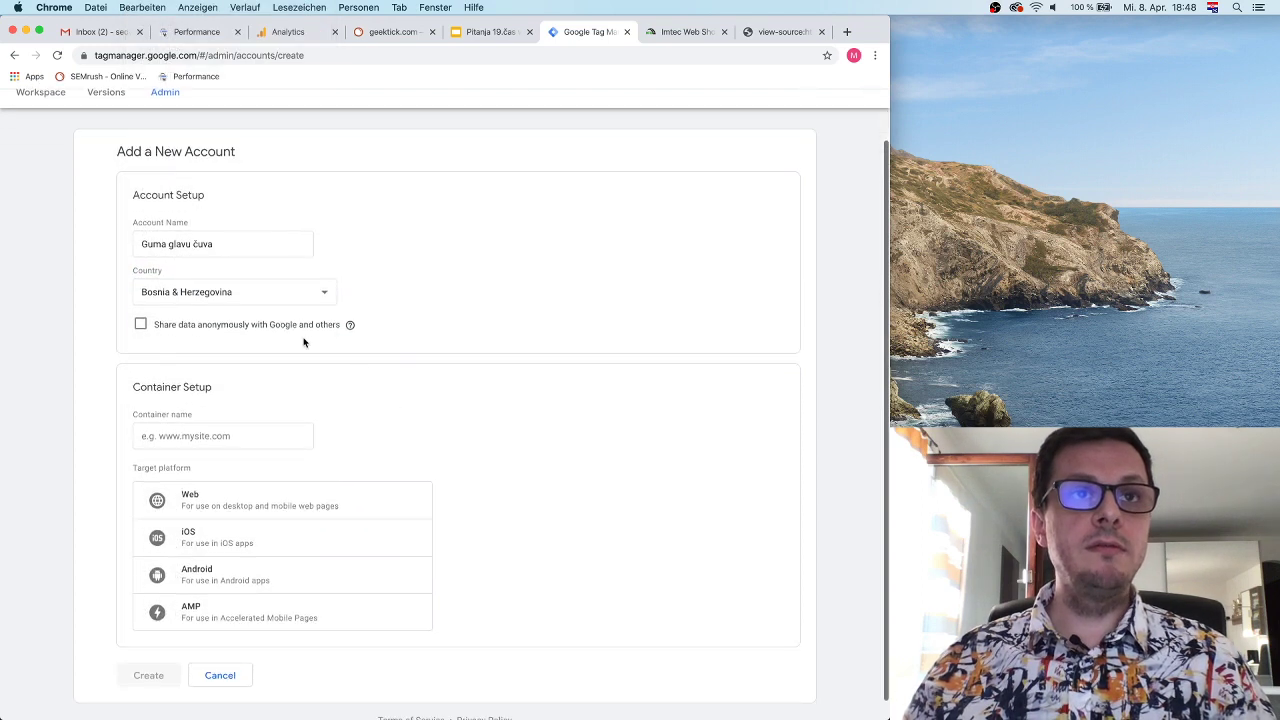
{"action": "mouse_move", "coordinate": [349, 325]}
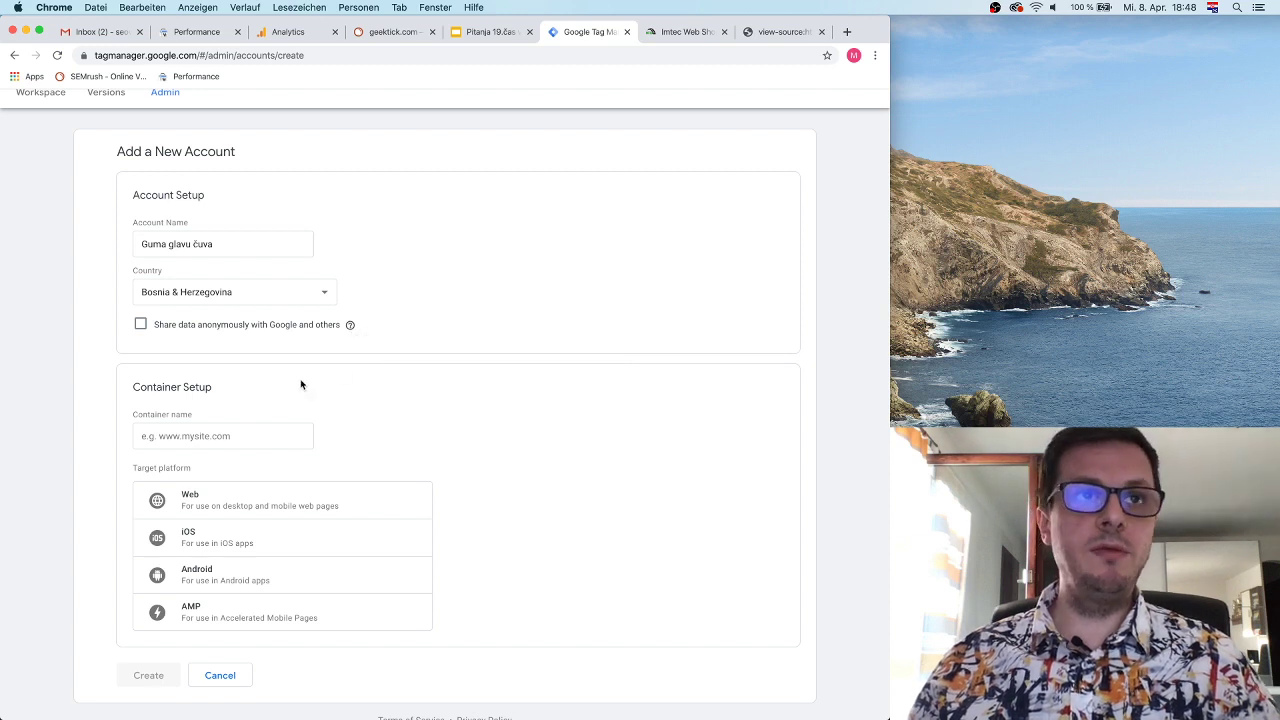
{"action": "left_click", "coordinate": [252, 434]}
{"action": "type", "text": "www"}
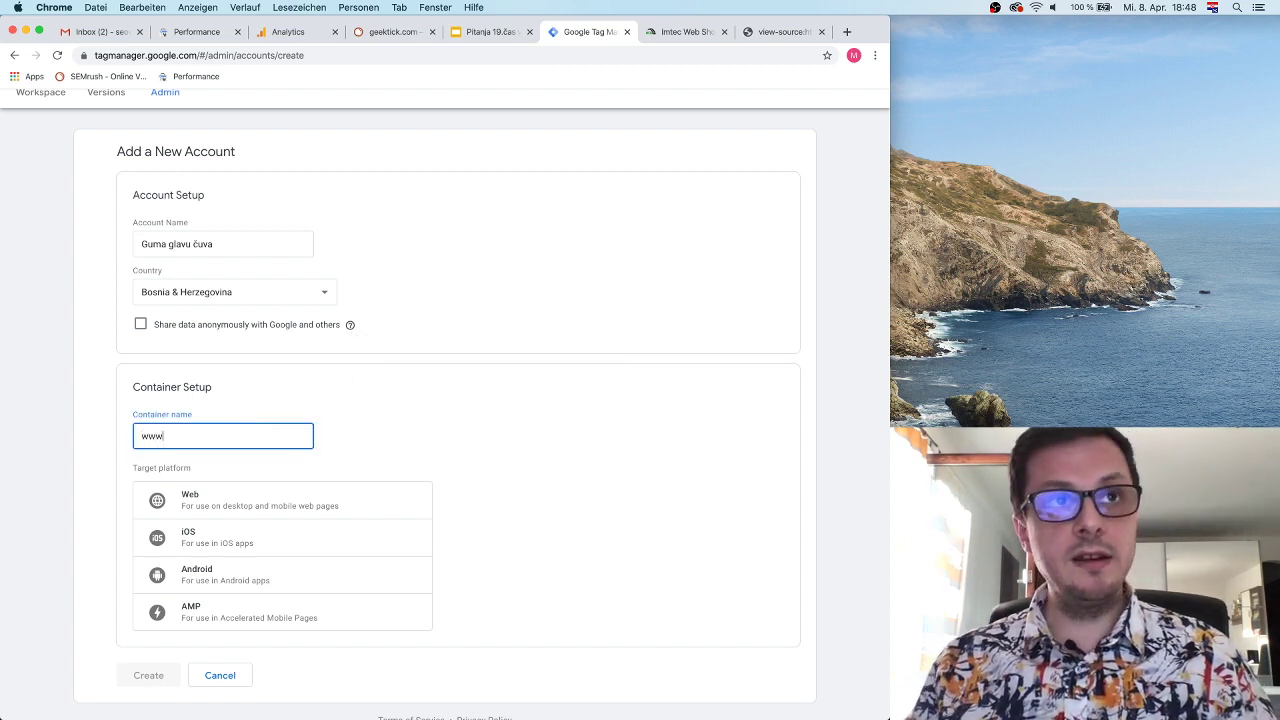
{"action": "type", "text": ".gume"}
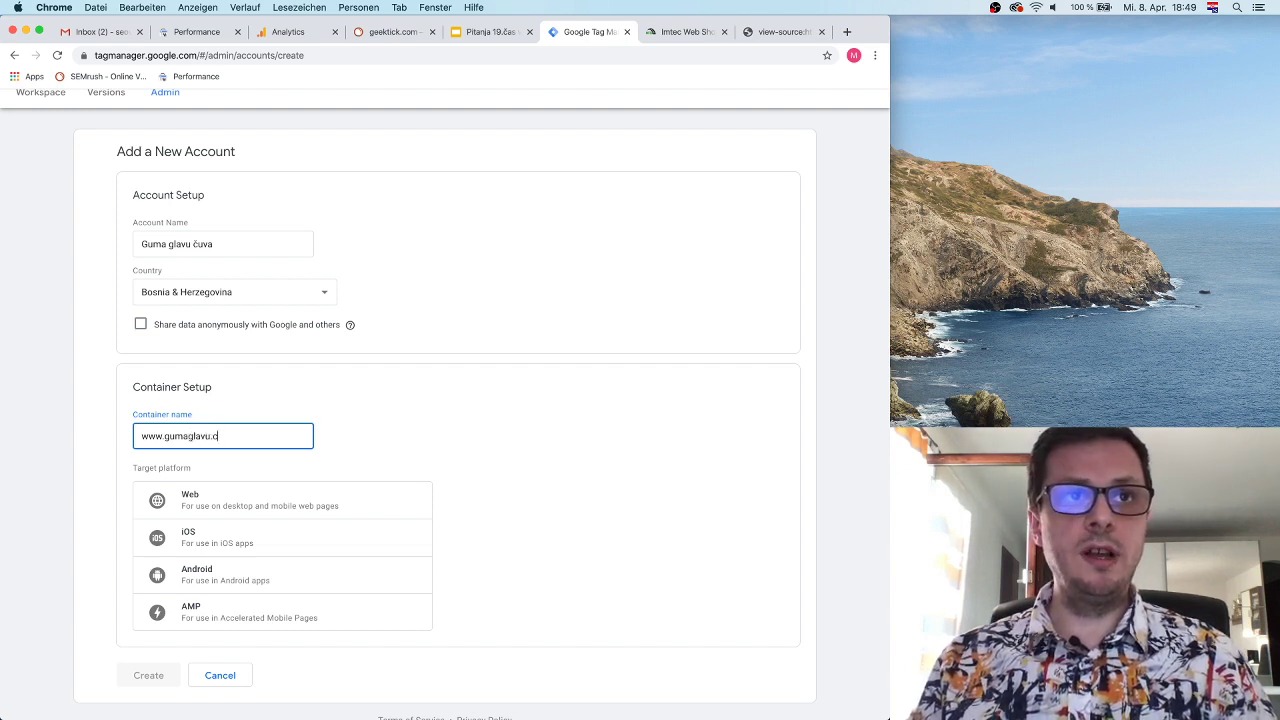
{"action": "type", "text": "glavucuva.com"}
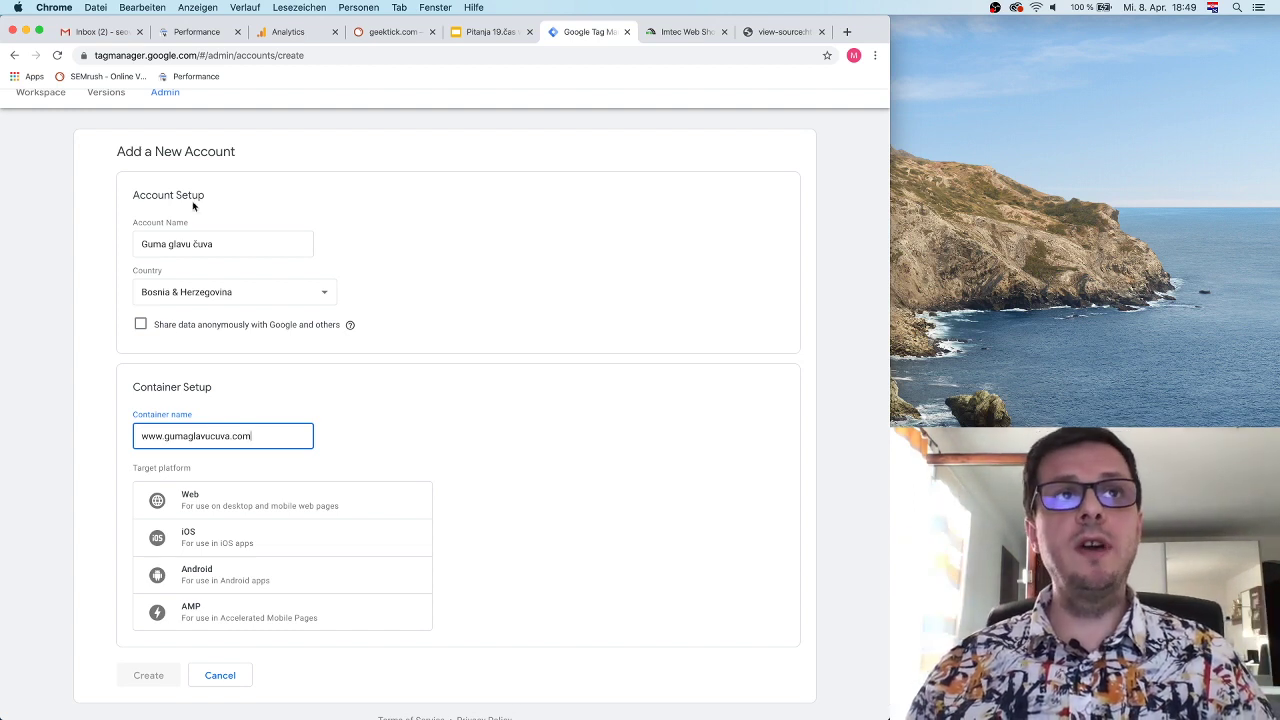
{"action": "left_click_drag", "start_coordinate": [260, 436], "coordinate": [114, 437]}
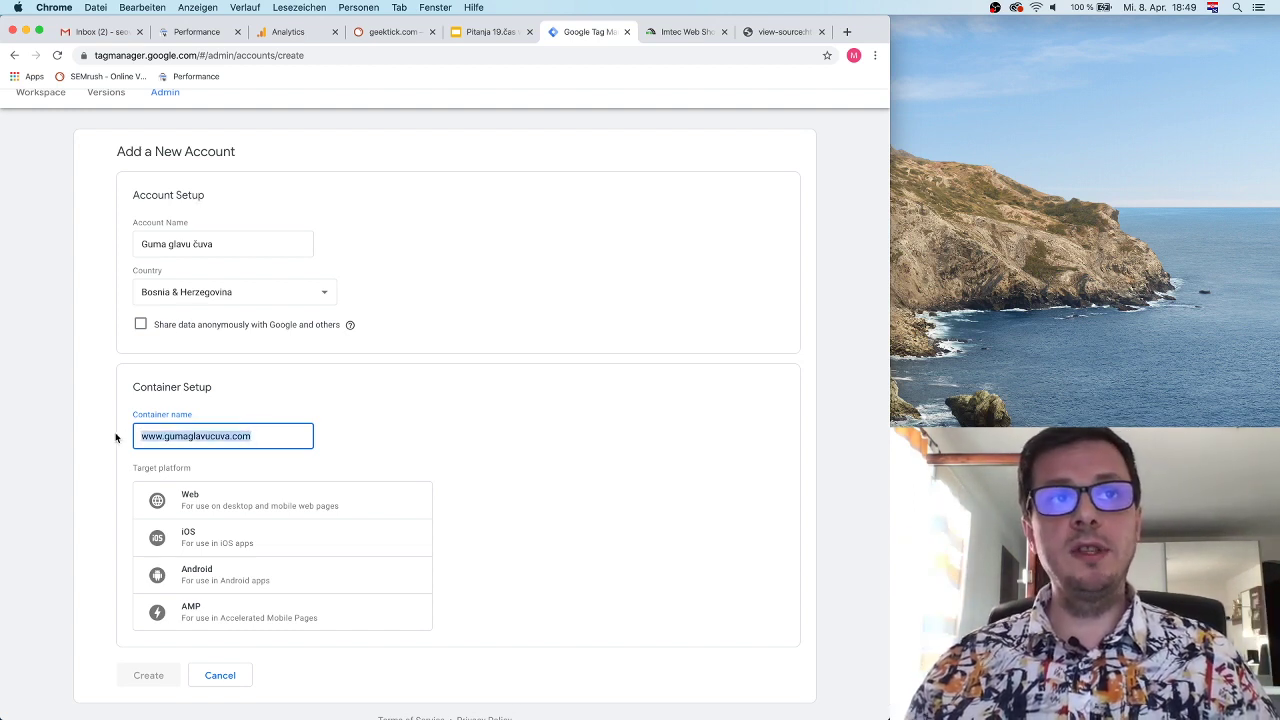
{"action": "left_click", "coordinate": [421, 455]}
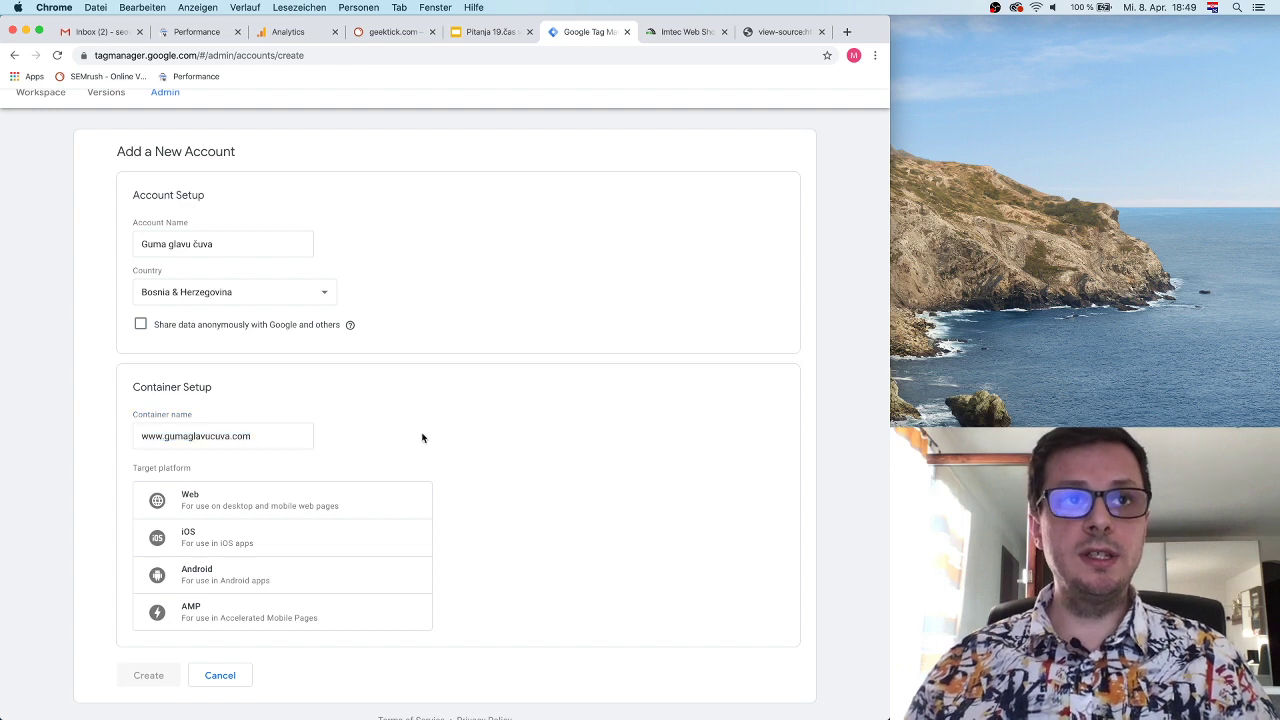
Choose Web as the target platform, create the account and accept the Terms of Service Agreement
{"action": "left_click", "coordinate": [367, 506]}
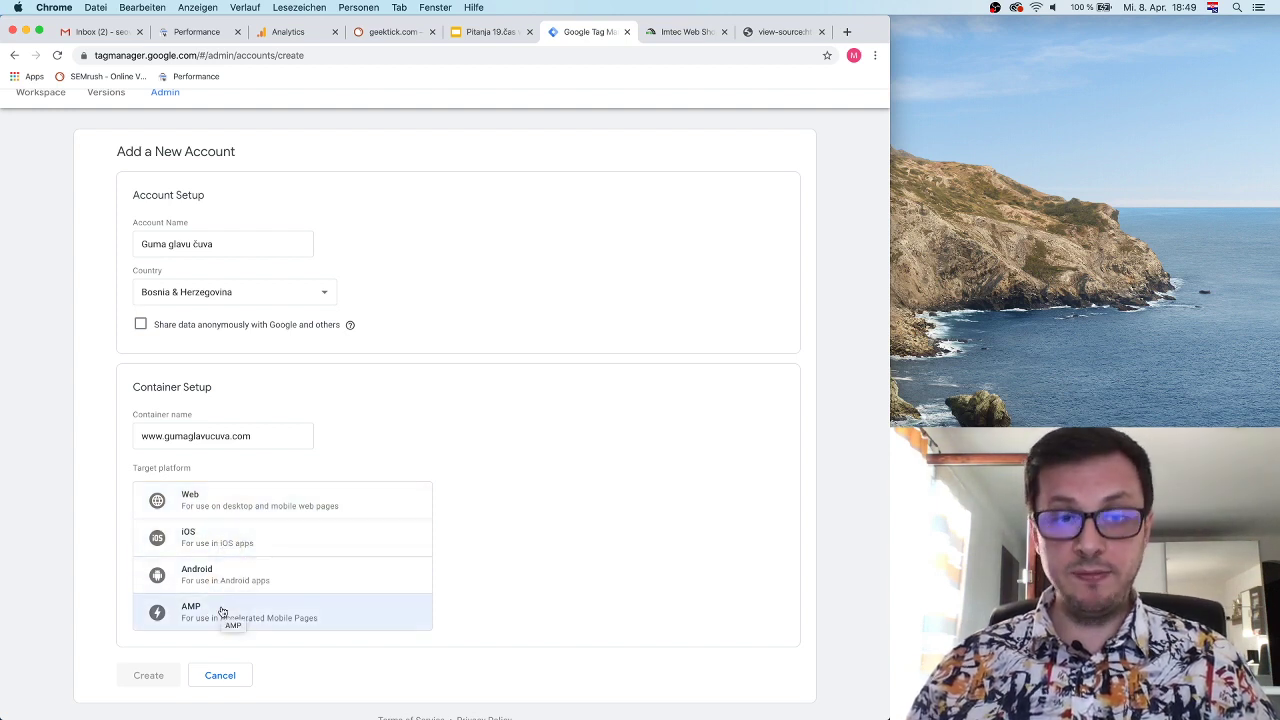
{"action": "left_click", "coordinate": [271, 502]}
{"action": "left_click", "coordinate": [158, 672]}
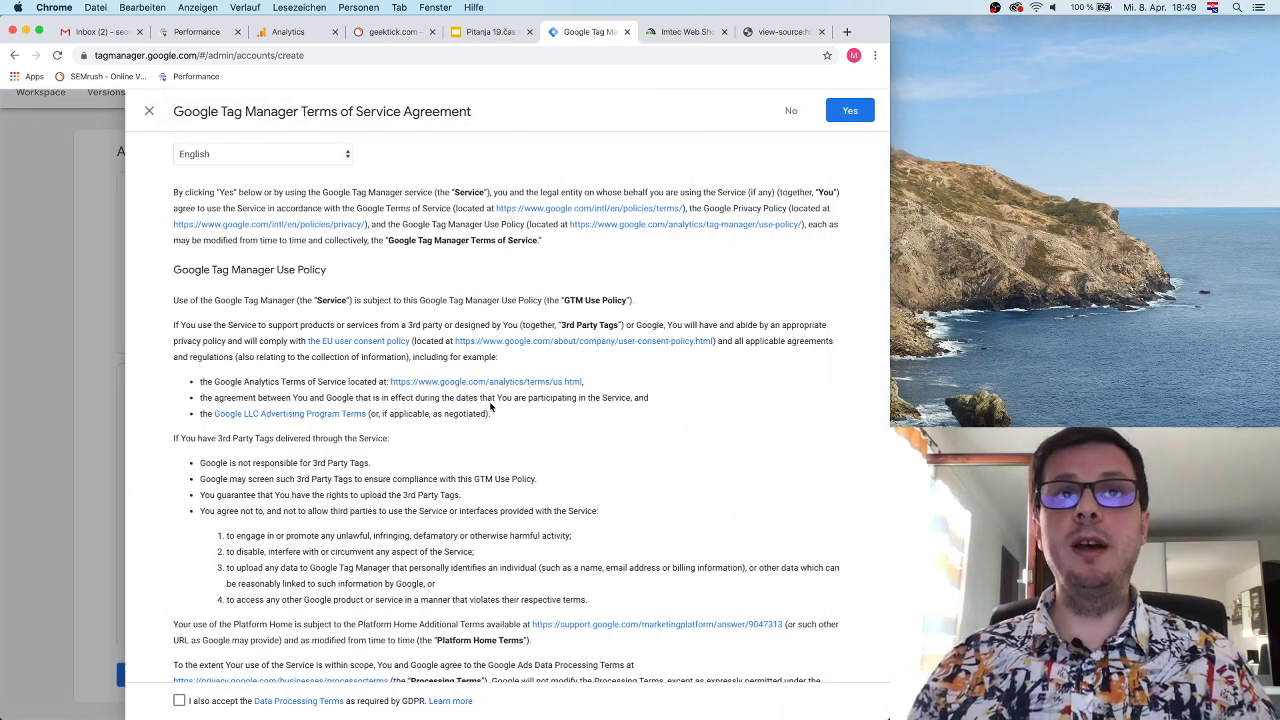
{"action": "left_click", "coordinate": [852, 111]}
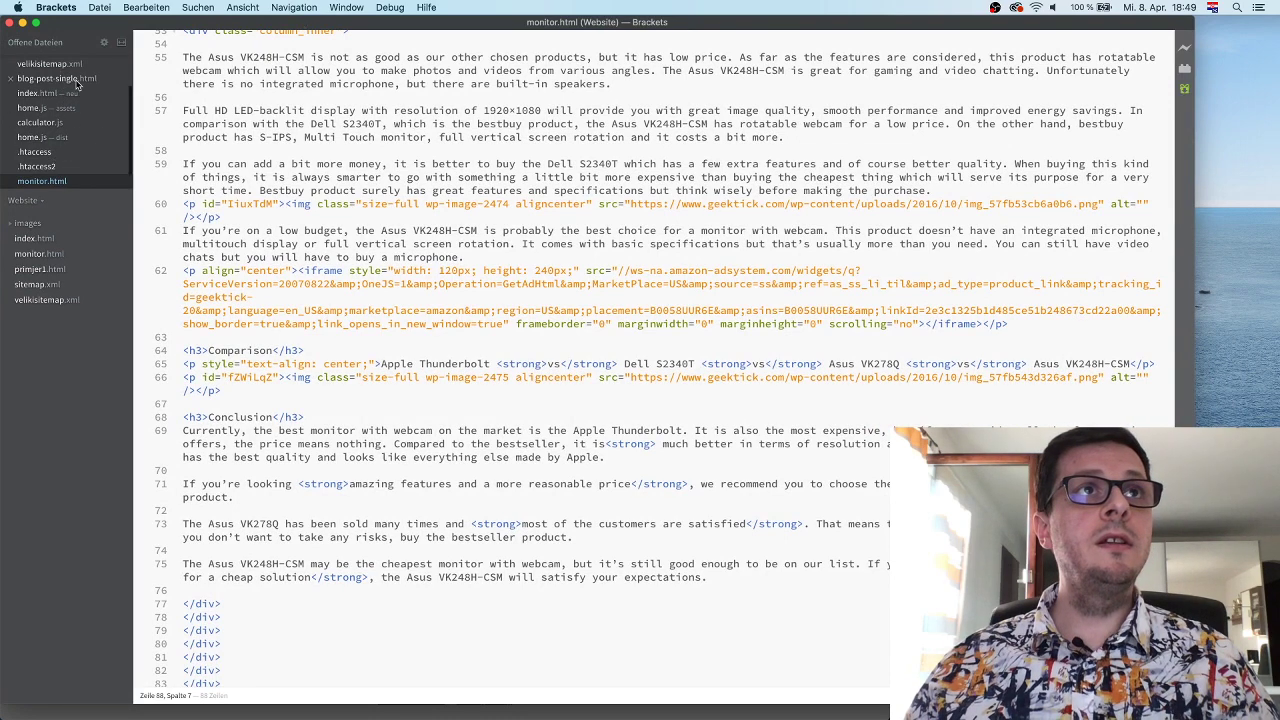
Open the Website project's index.html in Brackets, then resize its window and move it down to uncover the browser
{"action": "left_click", "coordinate": [35, 239]}
{"action": "left_click_drag", "start_coordinate": [1195, 374], "coordinate": [888, 374]}
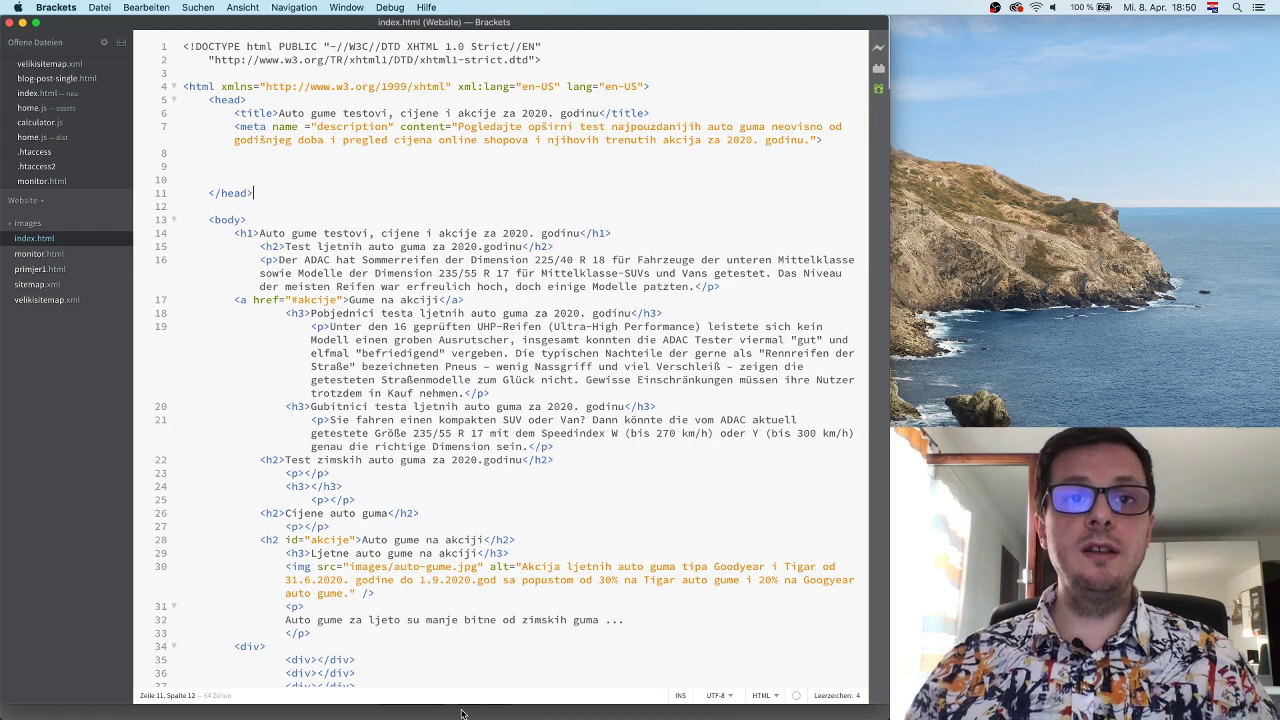
{"action": "left_click_drag", "start_coordinate": [461, 707], "coordinate": [461, 719]}
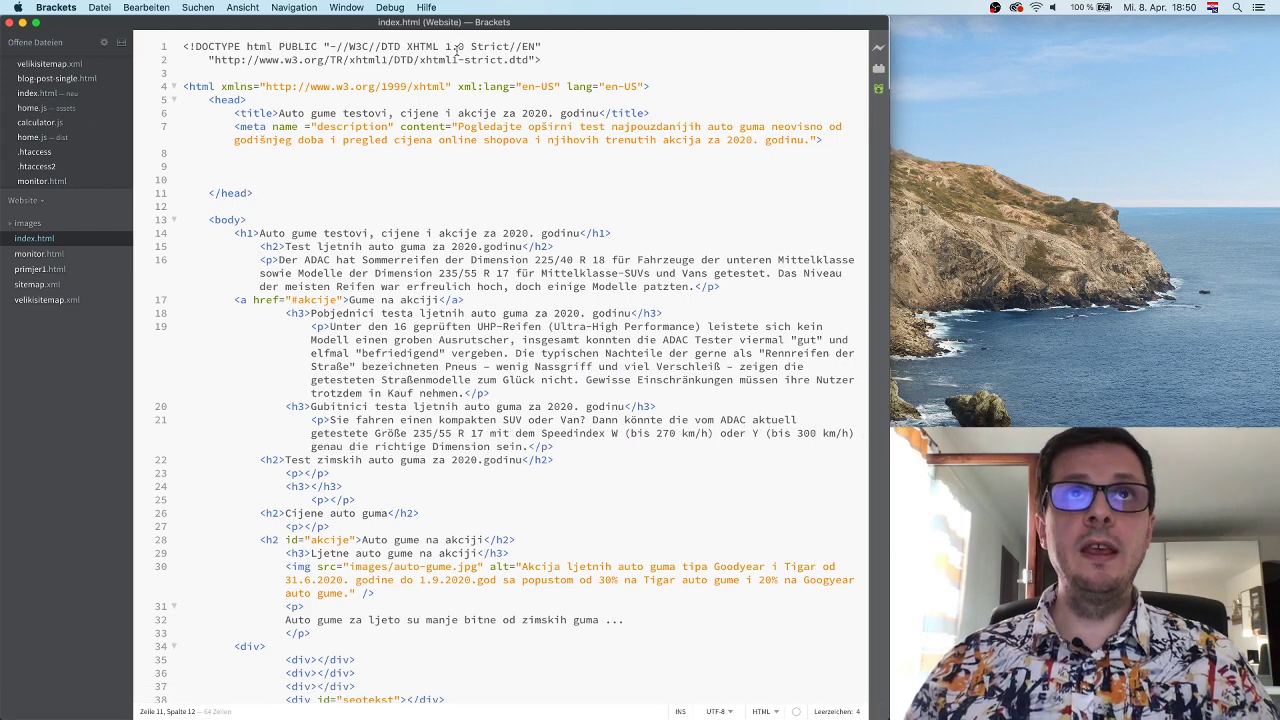
{"action": "left_click_drag", "start_coordinate": [453, 17], "coordinate": [467, 608]}
Clear the OBS window away and show index.html in Brackets beneath the Install Google Tag Manager dialog
{"action": "left_click", "coordinate": [597, 624]}
{"action": "key", "text": "super+Tab"}
{"action": "left_click", "coordinate": [470, 570]}
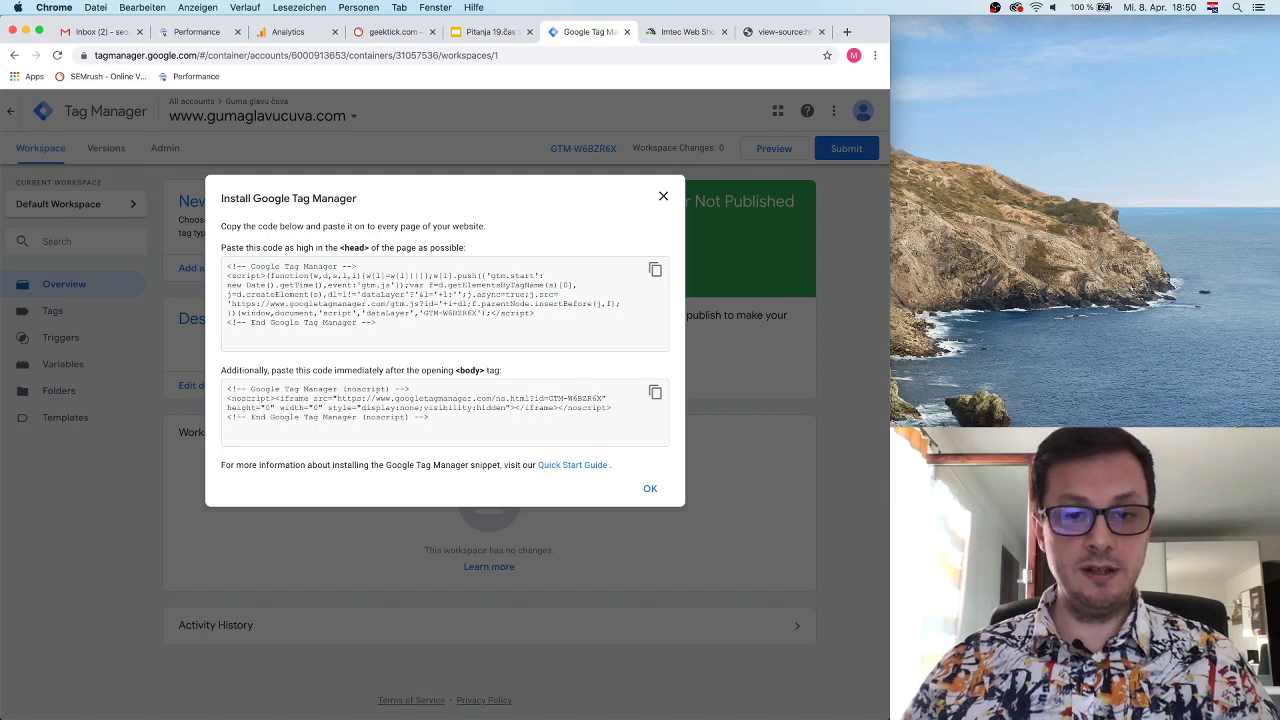
{"action": "key", "text": "ctrl+Up"}
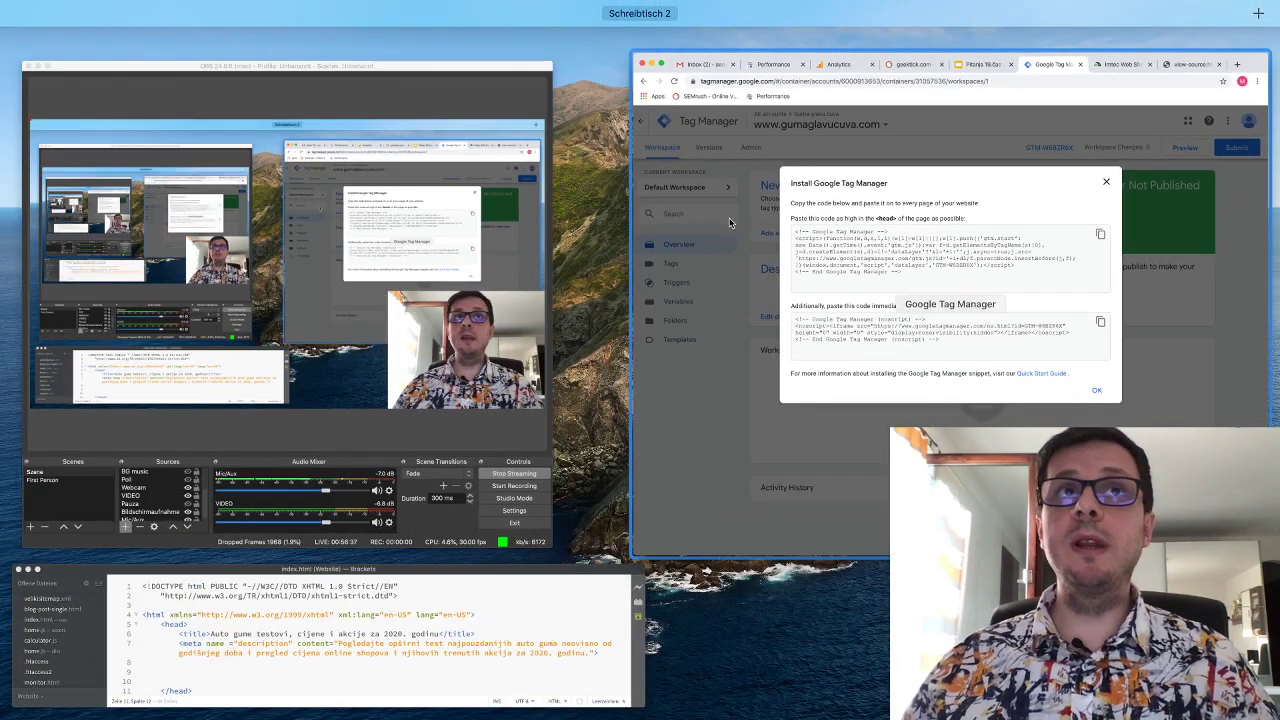
{"action": "left_click", "coordinate": [473, 404]}
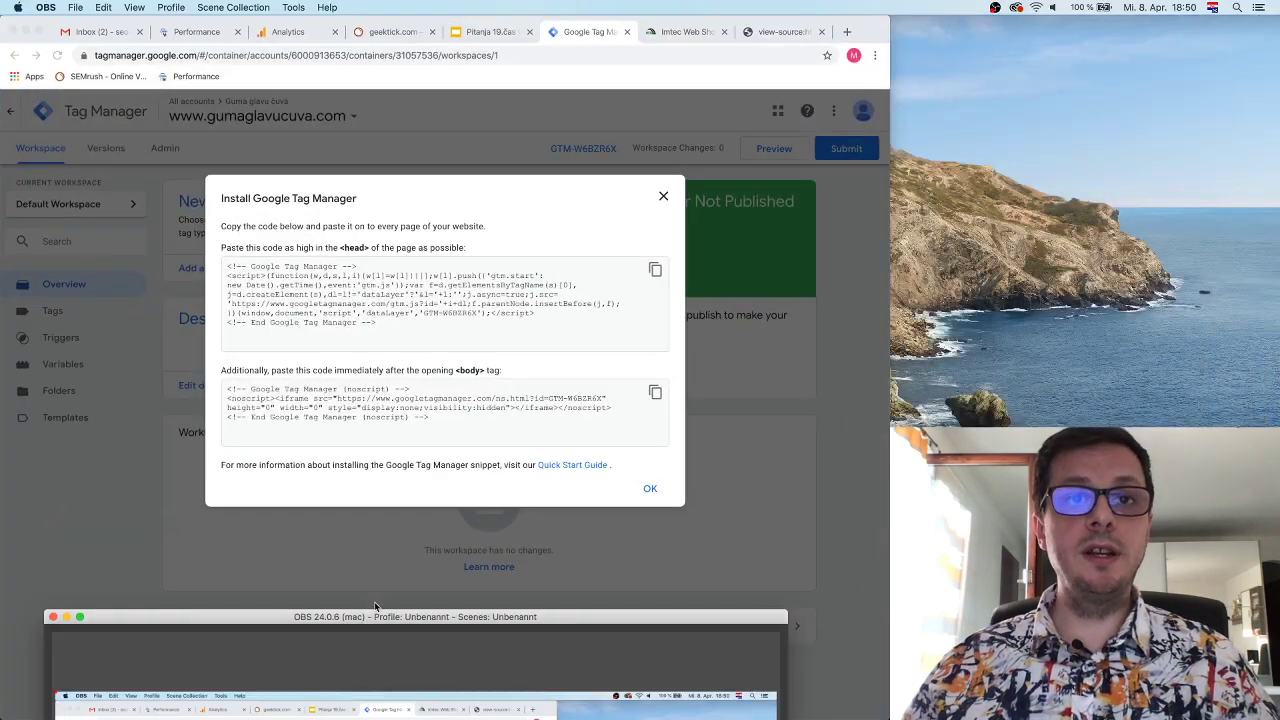
{"action": "key", "text": "super+h"}
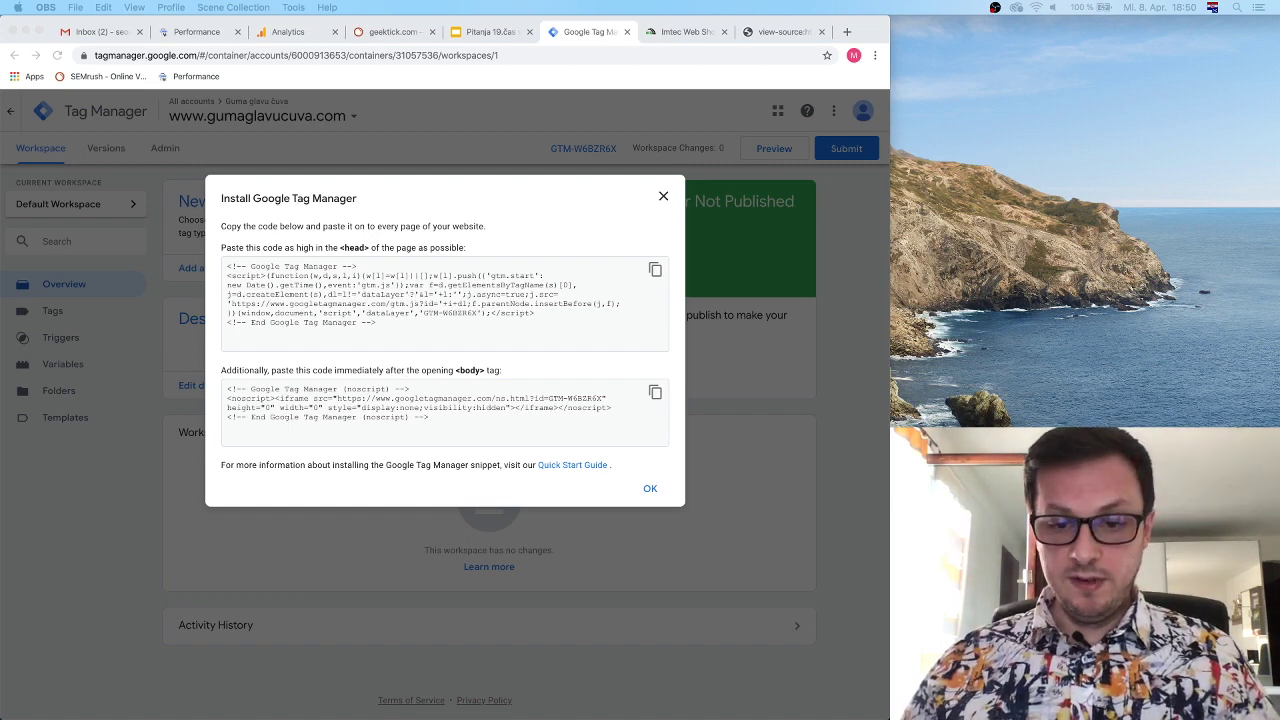
{"action": "left_click", "coordinate": [572, 614]}
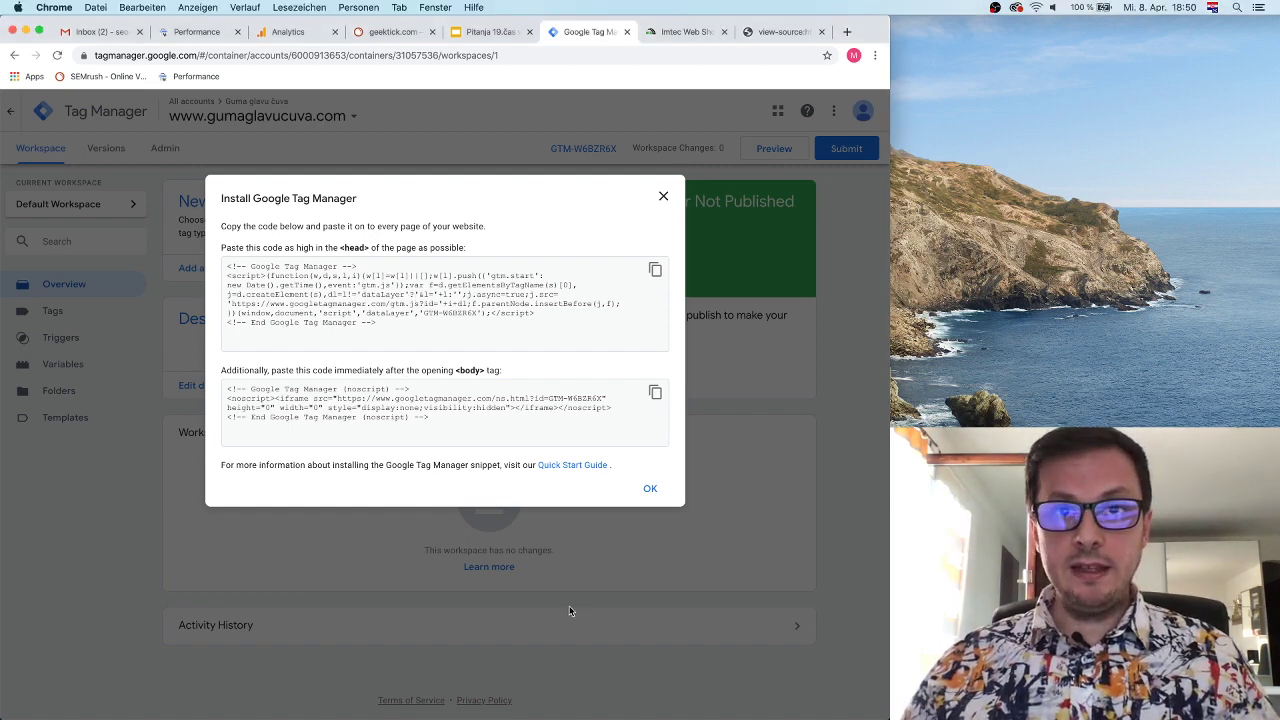
{"action": "left_click", "coordinate": [479, 695]}
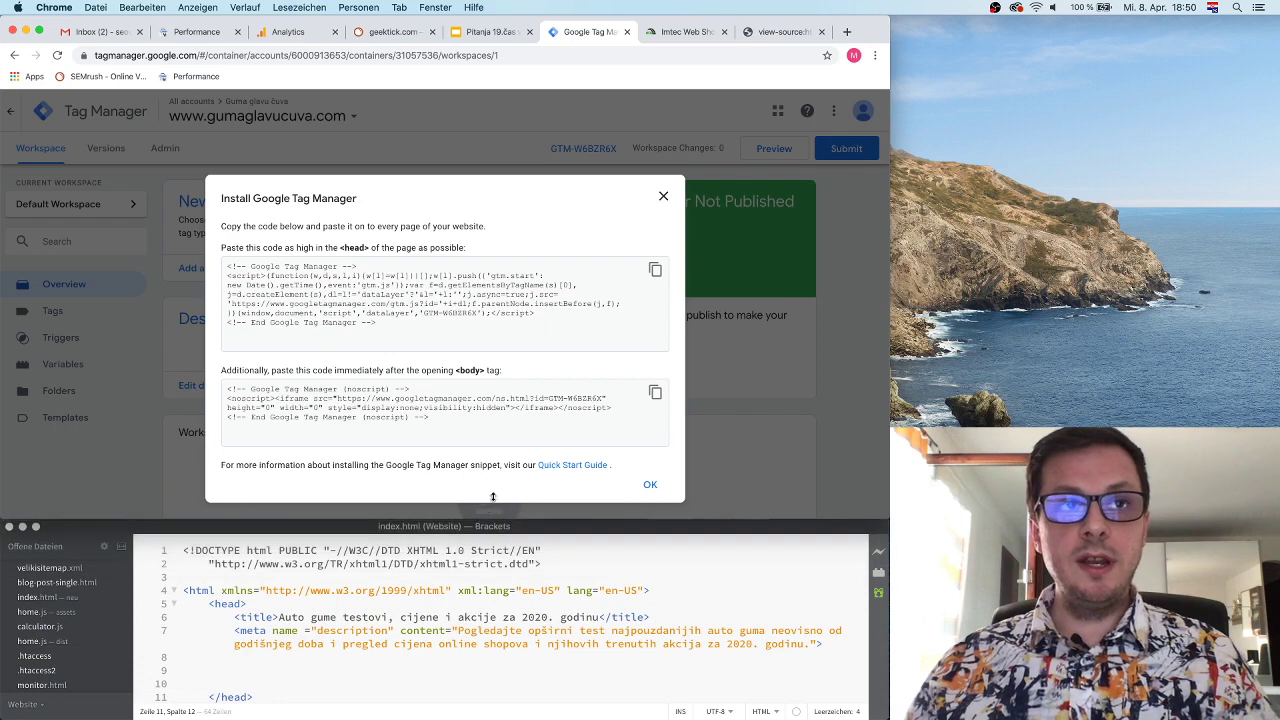
Copy the Google Tag Manager code meant for the page's head from the install dialog
{"action": "left_click", "coordinate": [410, 298]}
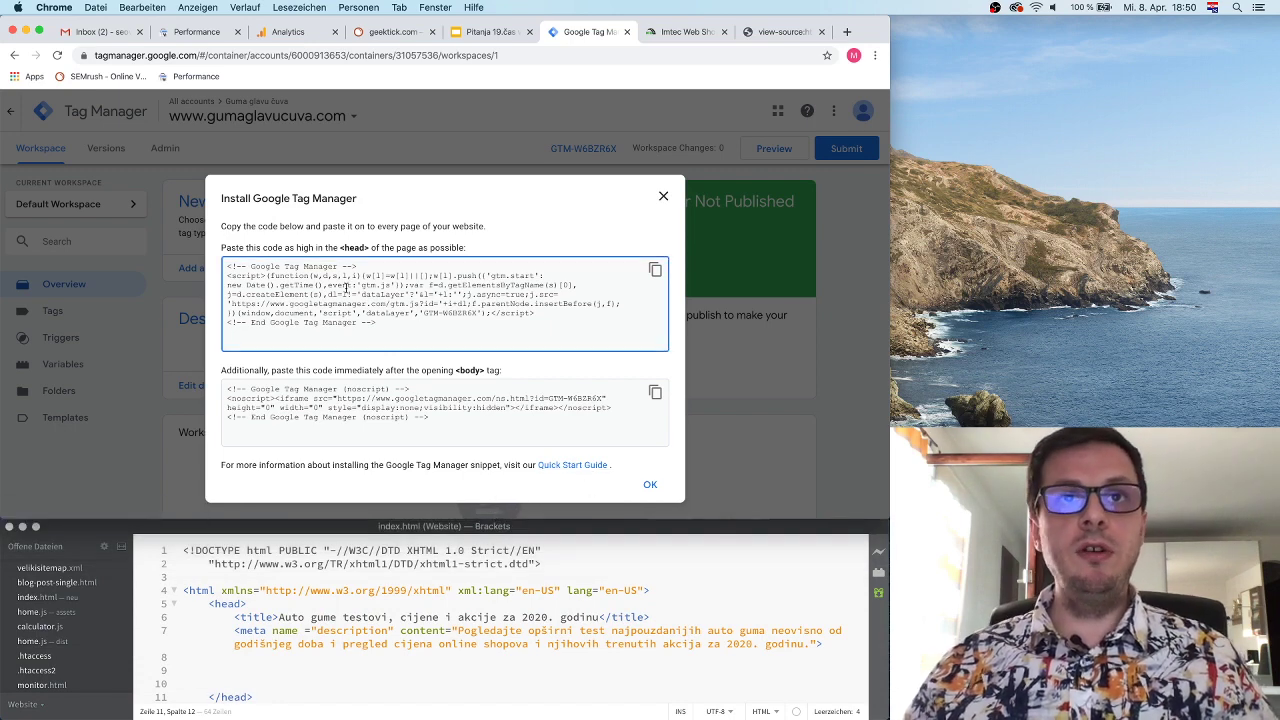
{"action": "left_click", "coordinate": [358, 251]}
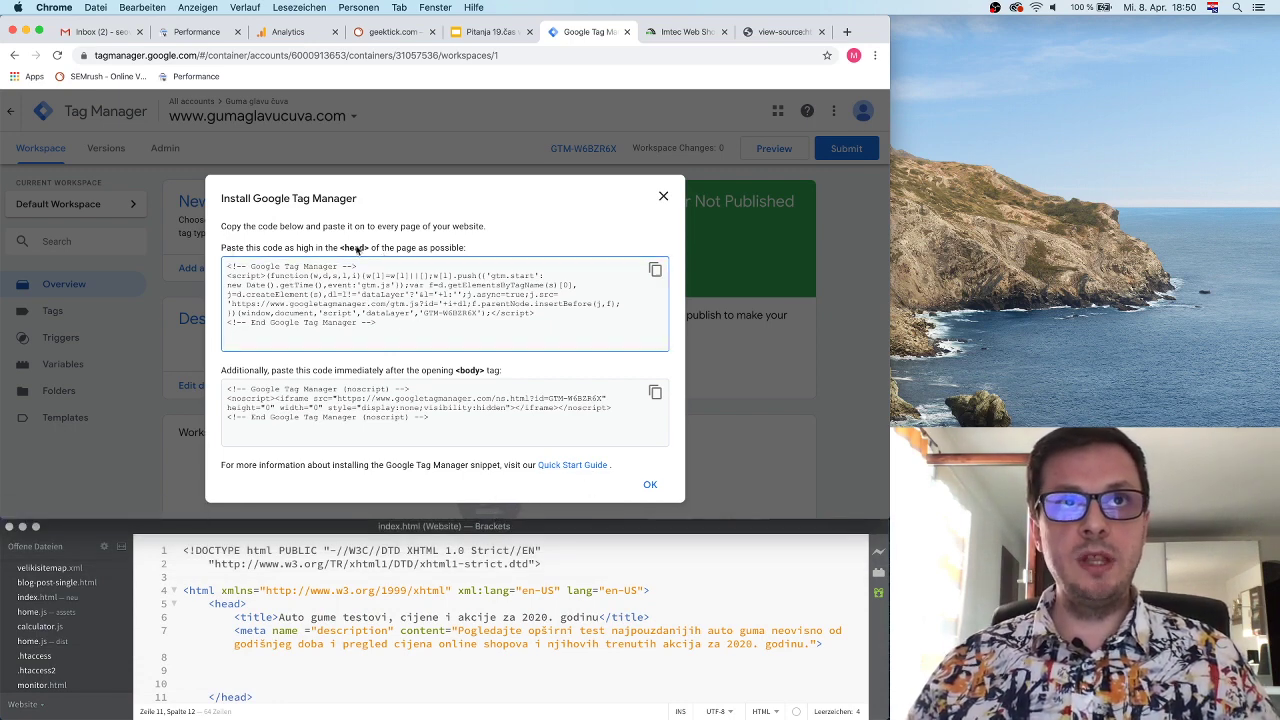
{"action": "left_click", "coordinate": [655, 271]}
Paste the copied Google Tag Manager code on a new line directly after the opening head tag in index.html
{"action": "left_click", "coordinate": [420, 526]}
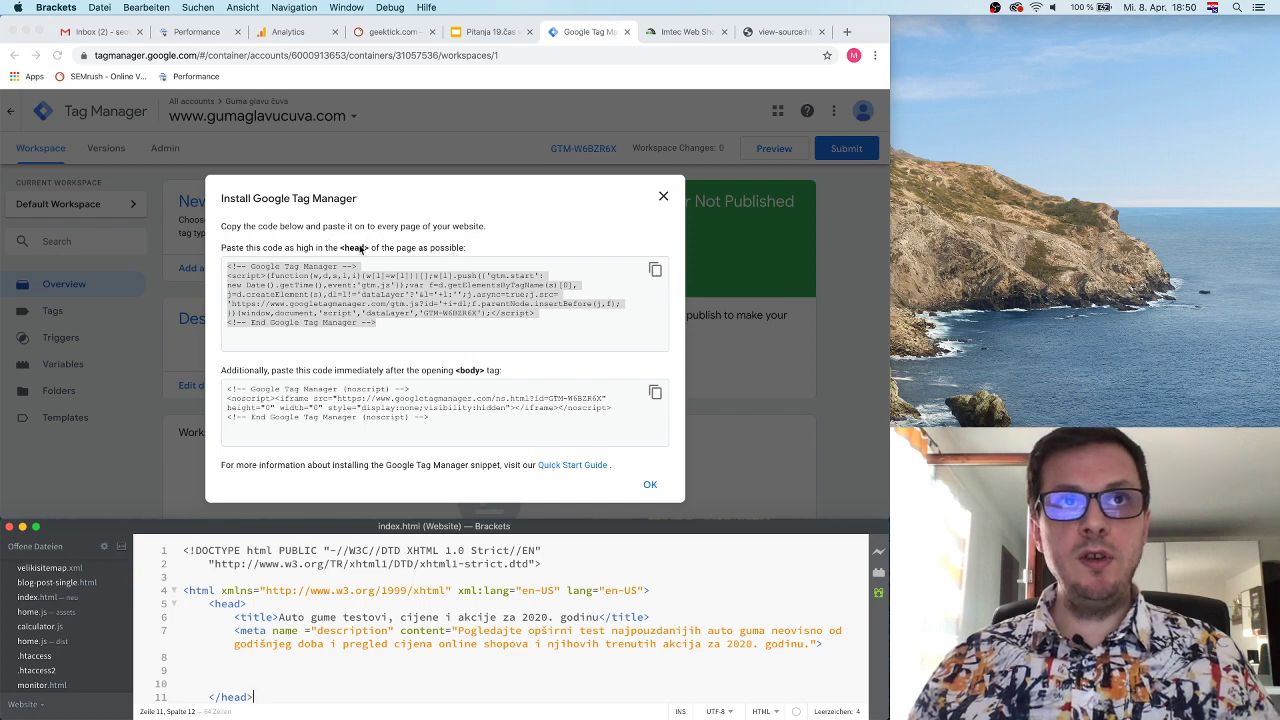
{"action": "left_click", "coordinate": [314, 633]}
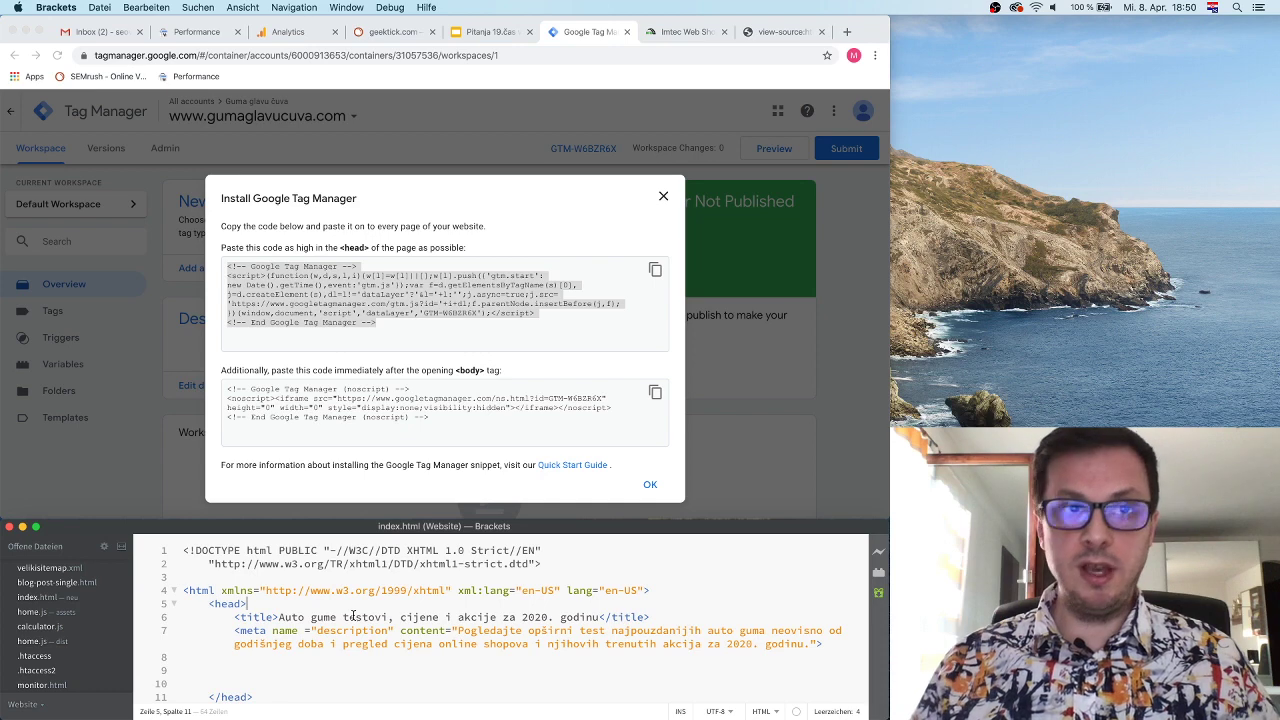
{"action": "left_click_drag", "start_coordinate": [254, 697], "coordinate": [256, 597]}
{"action": "left_click", "coordinate": [256, 597]}
{"action": "key", "text": "Return"}
{"action": "key", "text": "super+v"}
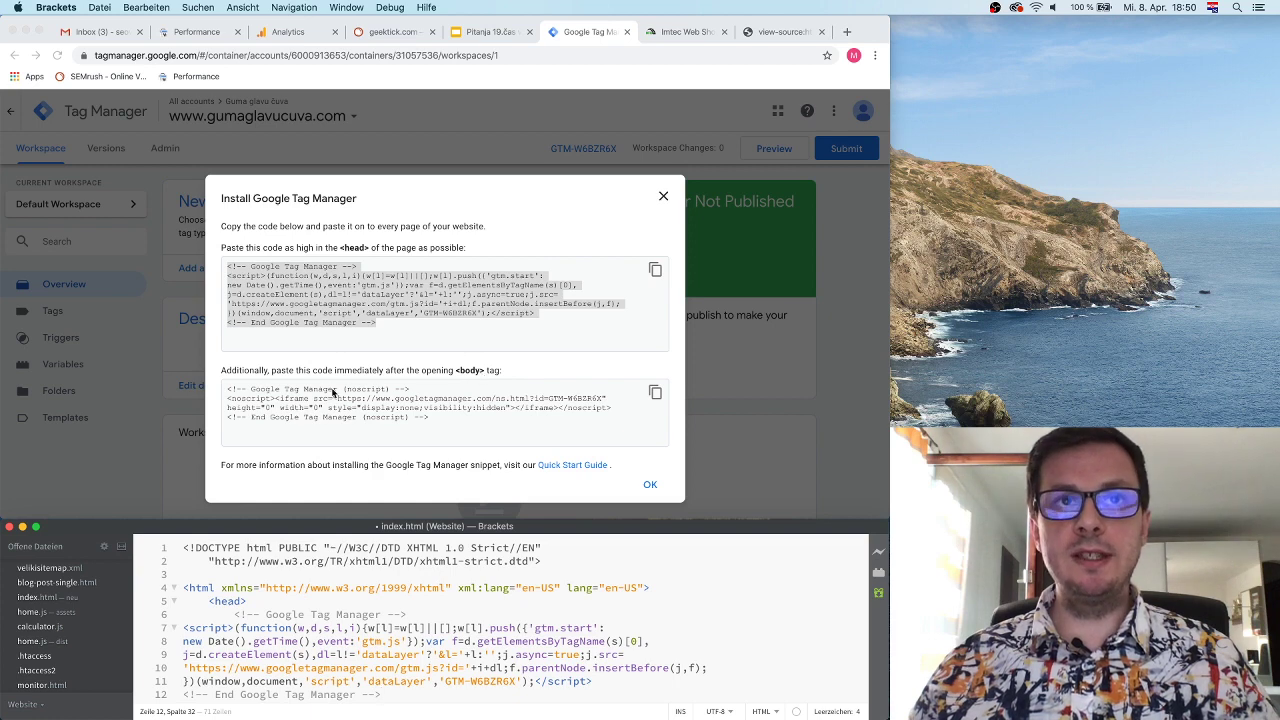
Copy the Google Tag Manager noscript code, paste it on a new line directly after the opening body tag in index.html, and save the file
{"action": "left_click", "coordinate": [655, 392]}
{"action": "left_click", "coordinate": [655, 392]}
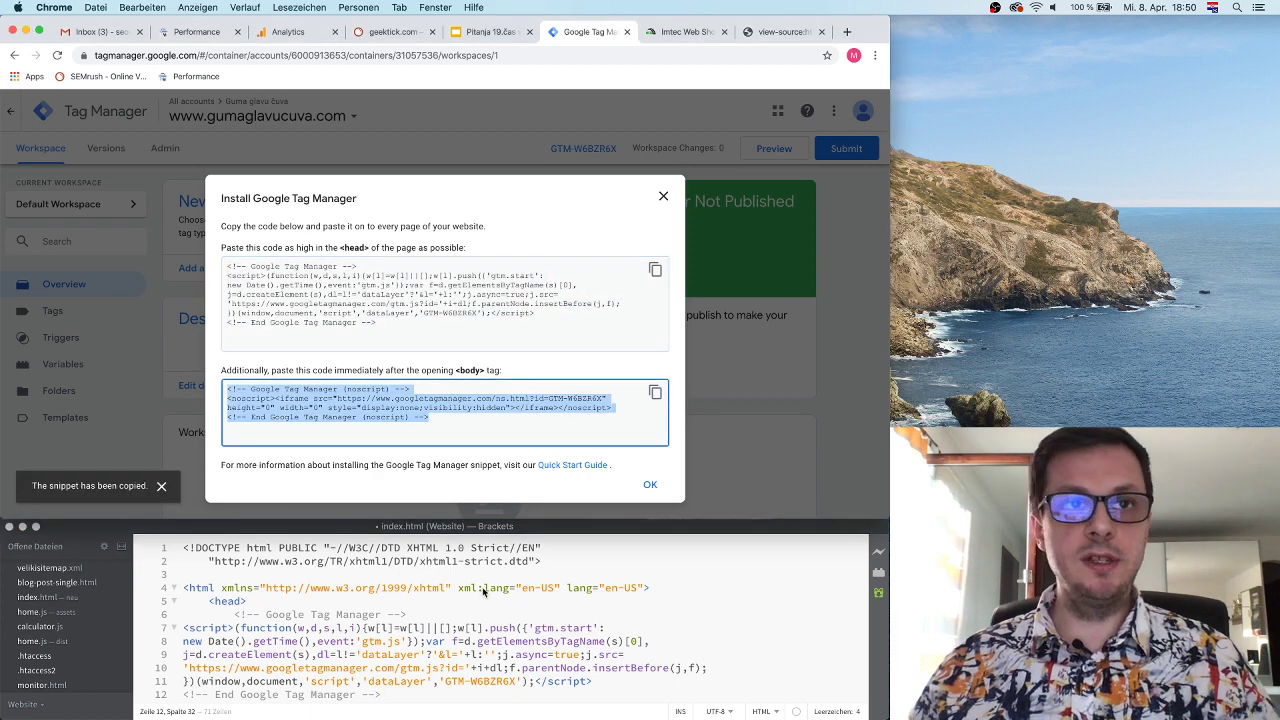
{"action": "scroll", "coordinate": [484, 592], "scroll_direction": "down", "scroll_amount": 3}
{"action": "scroll", "coordinate": [484, 592], "scroll_direction": "down", "scroll_amount": 3}
{"action": "left_click", "coordinate": [306, 597]}
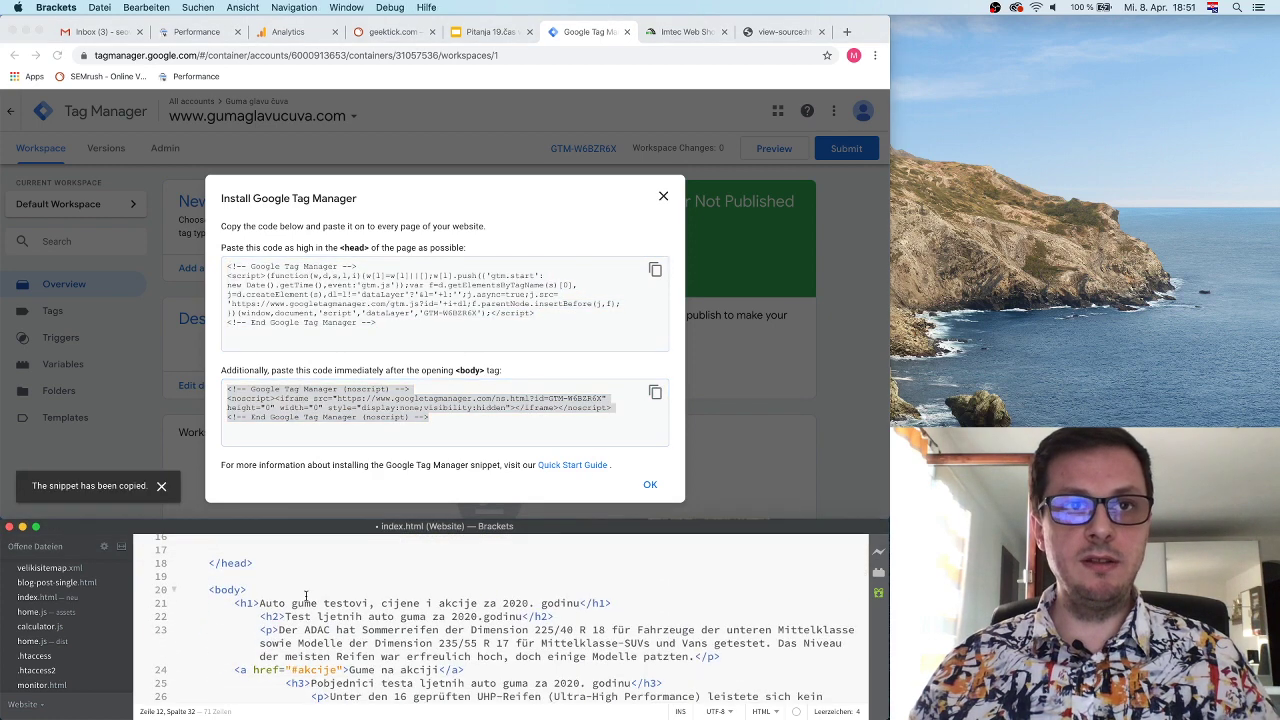
{"action": "key", "text": "Return"}
{"action": "key", "text": "super+v"}
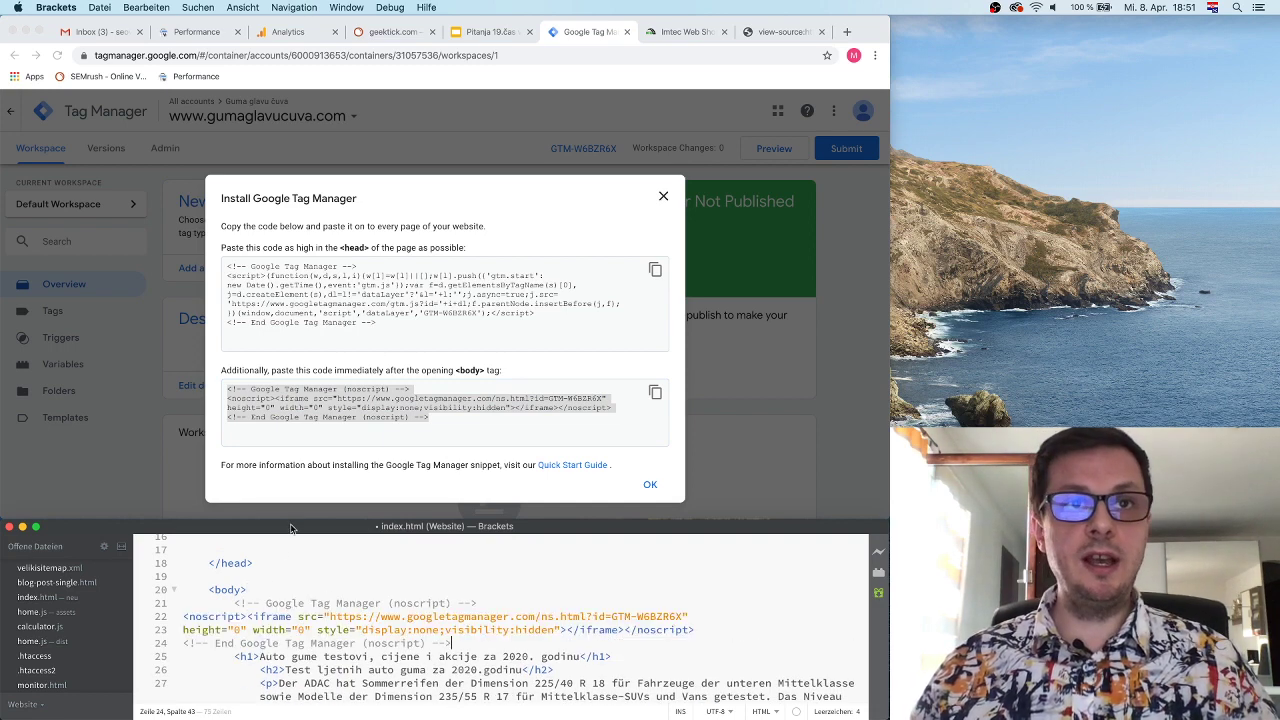
{"action": "key", "text": "super+s"}
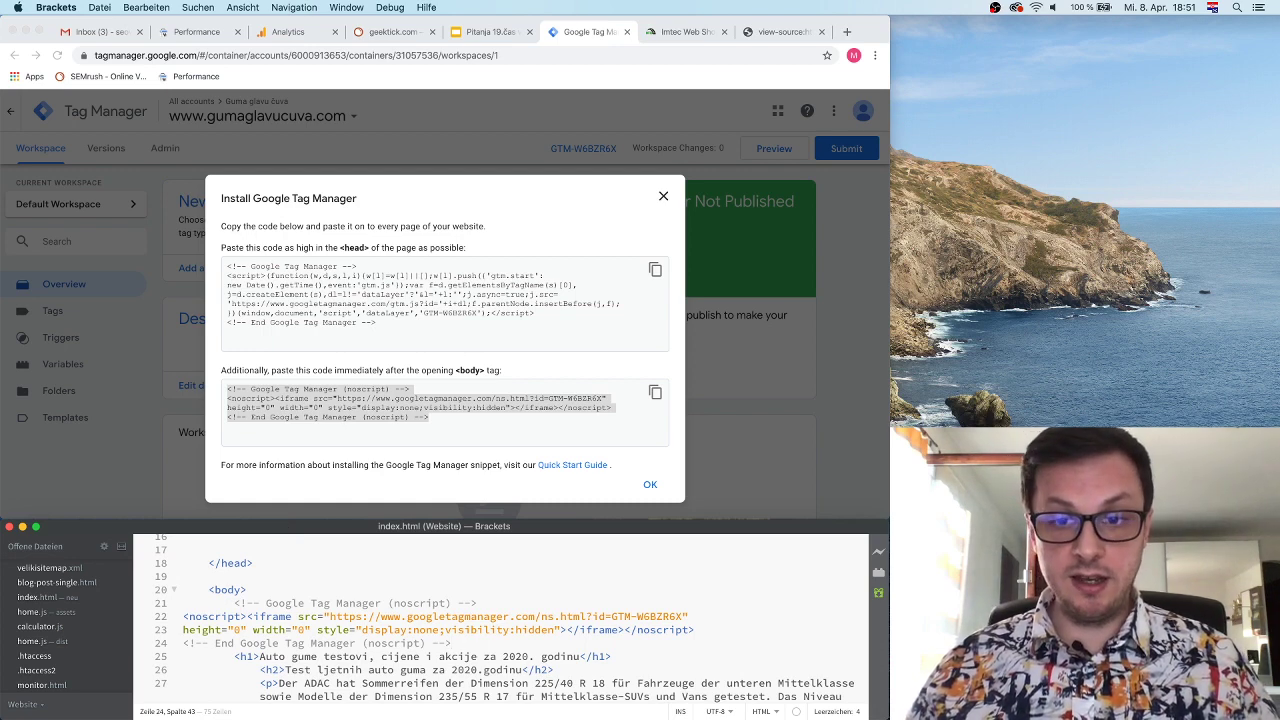
Switch back to Chrome and open gumaglavucuva.com in a new tab
{"action": "key", "text": "super+Tab"}
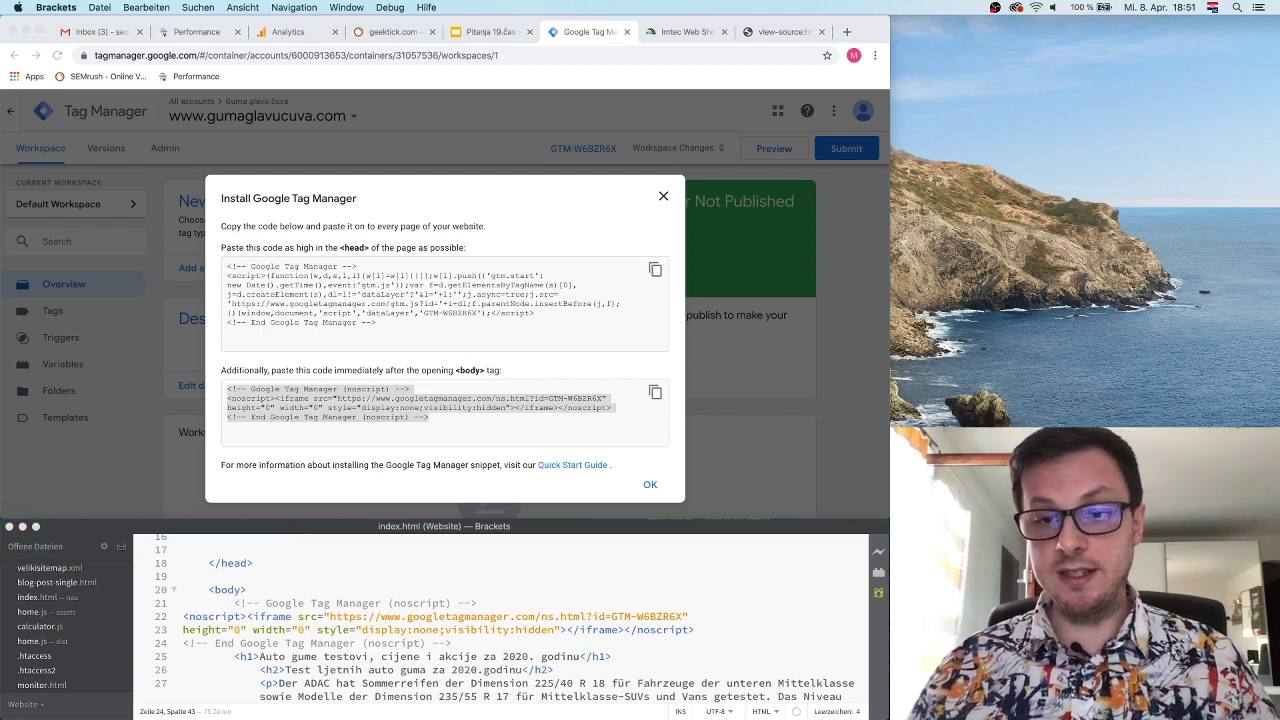
{"action": "key", "text": "super+Tab"}
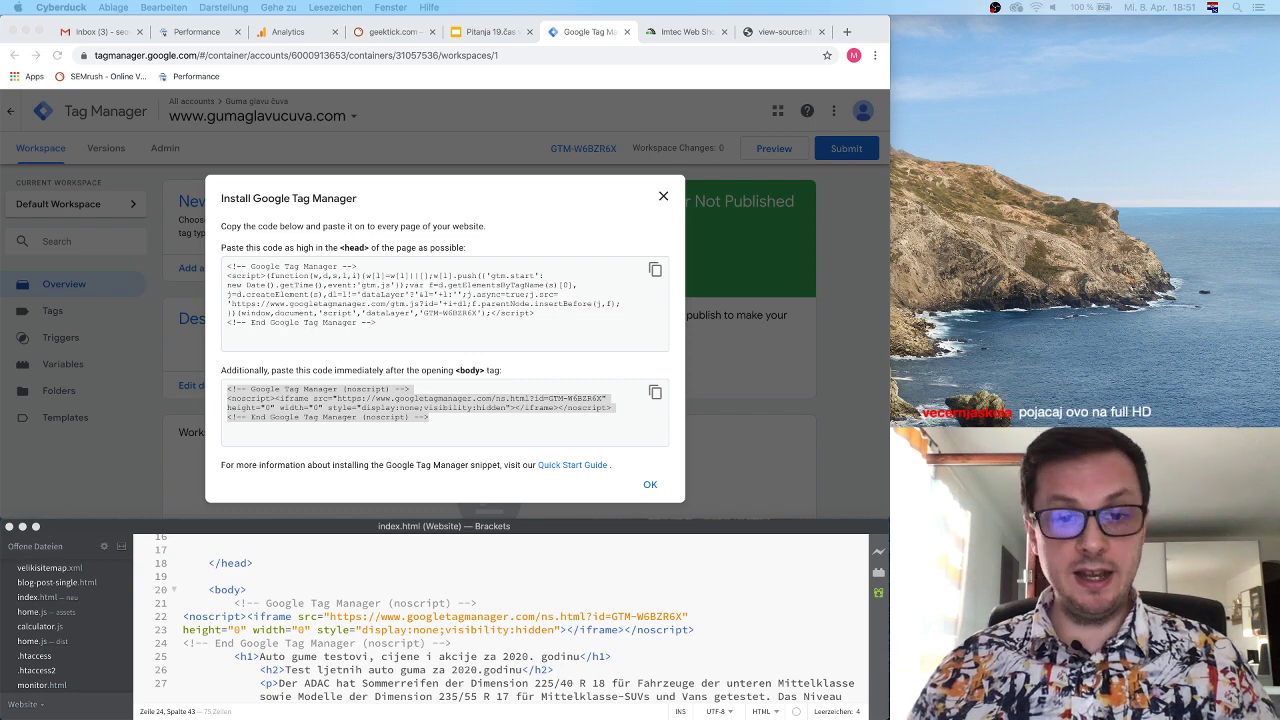
{"action": "left_click", "coordinate": [847, 32]}
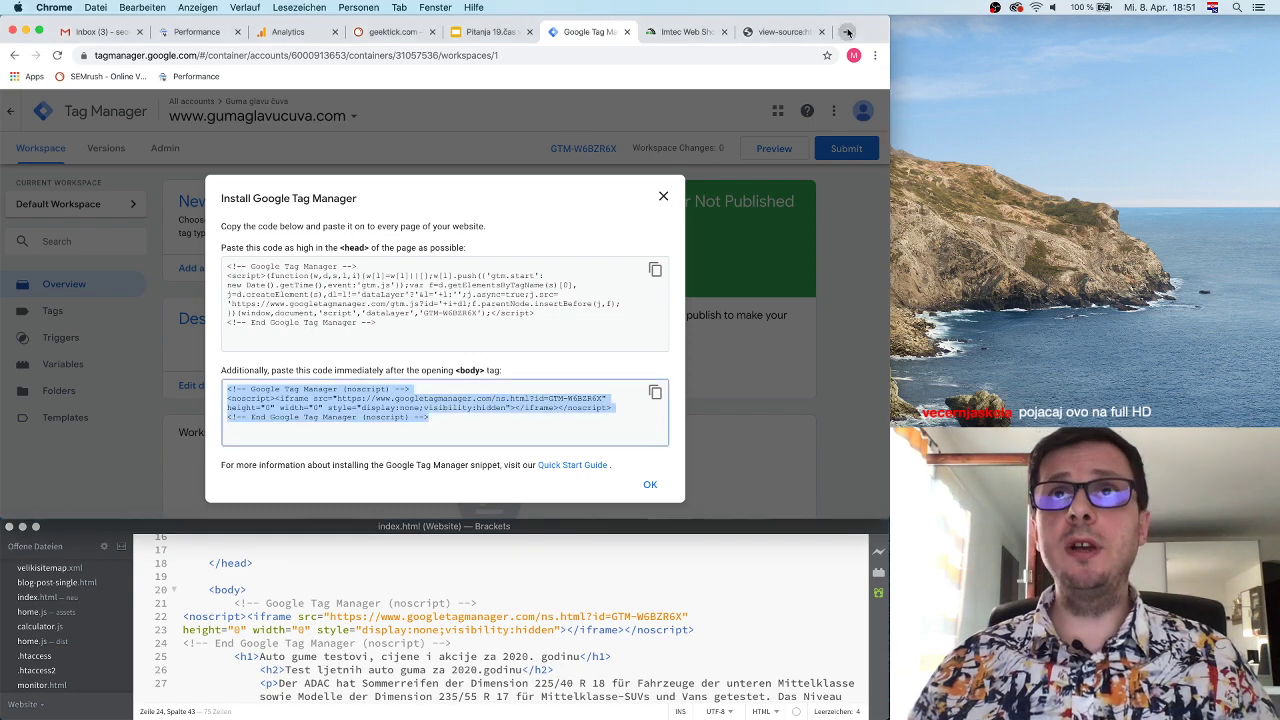
{"action": "type", "text": "guma"}
{"action": "key", "text": "Return"}
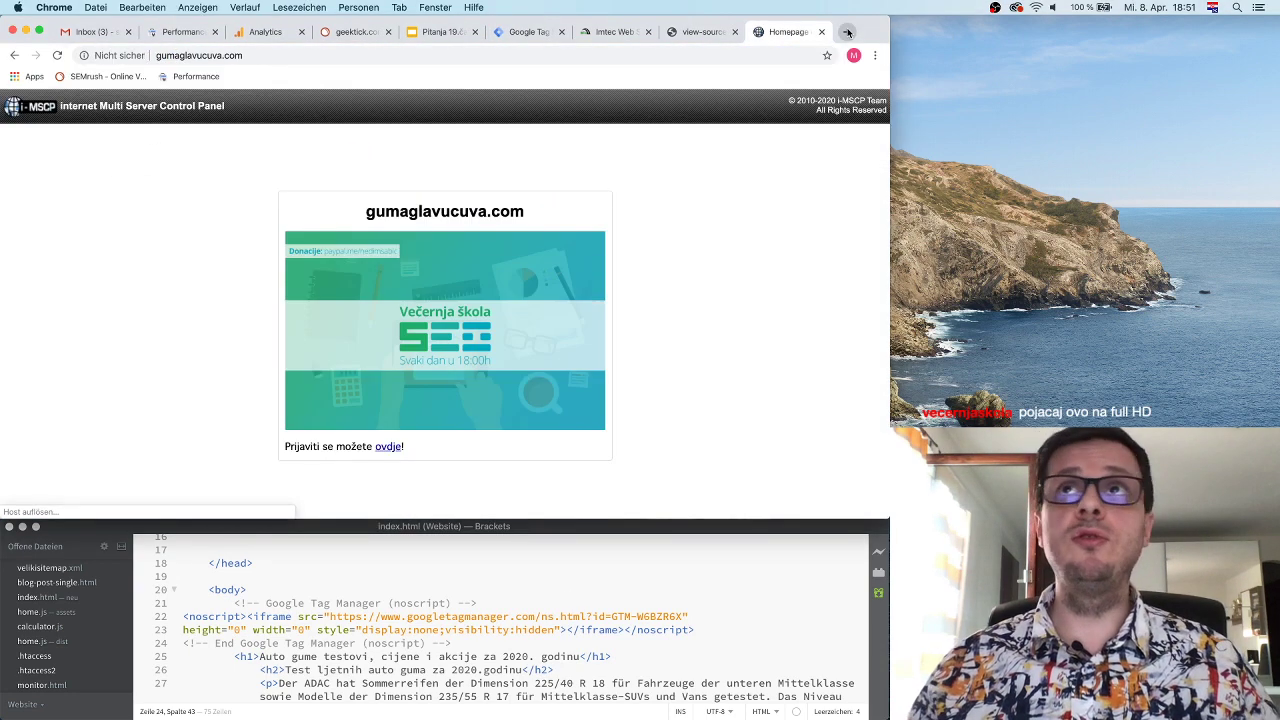
Open the source of the gumaglavucuva.com page and examine its head and body for the Google Tag Manager code
{"action": "right_click", "coordinate": [703, 223]}
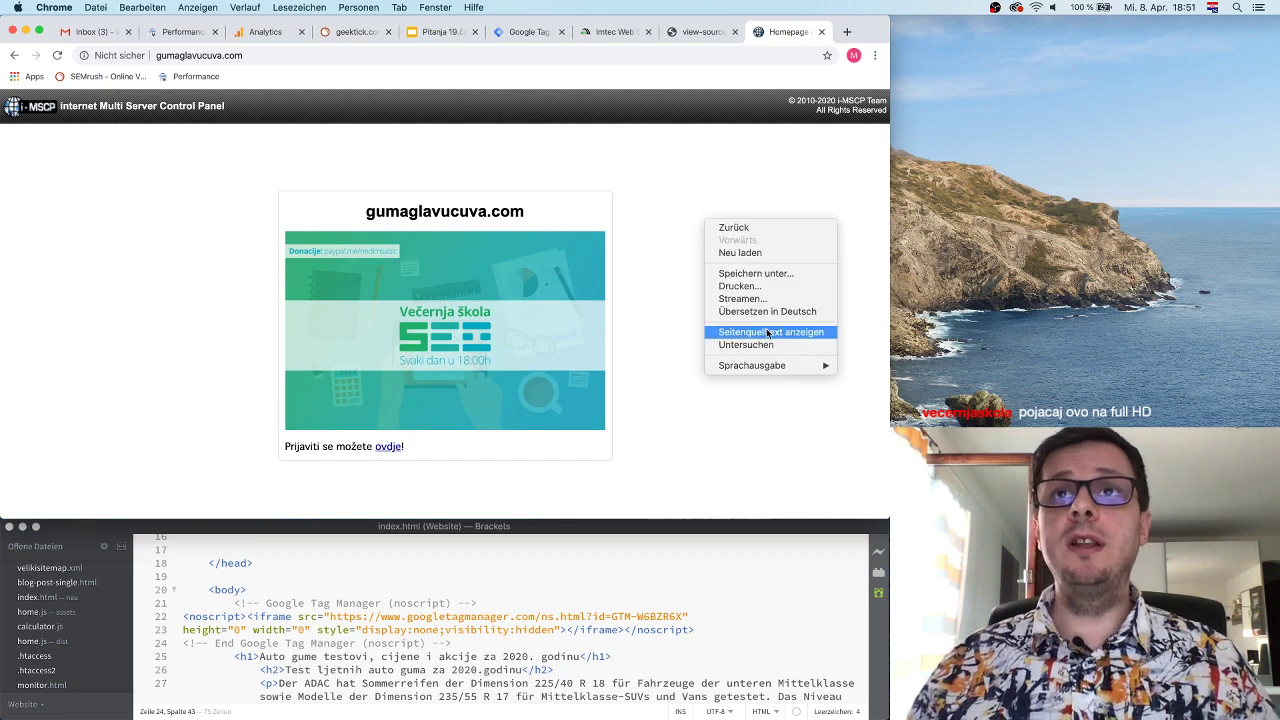
{"action": "left_click", "coordinate": [766, 332]}
{"action": "left_click_drag", "start_coordinate": [94, 134], "coordinate": [151, 200]}
{"action": "left_click", "coordinate": [151, 200]}
{"action": "left_click_drag", "start_coordinate": [86, 136], "coordinate": [135, 188]}
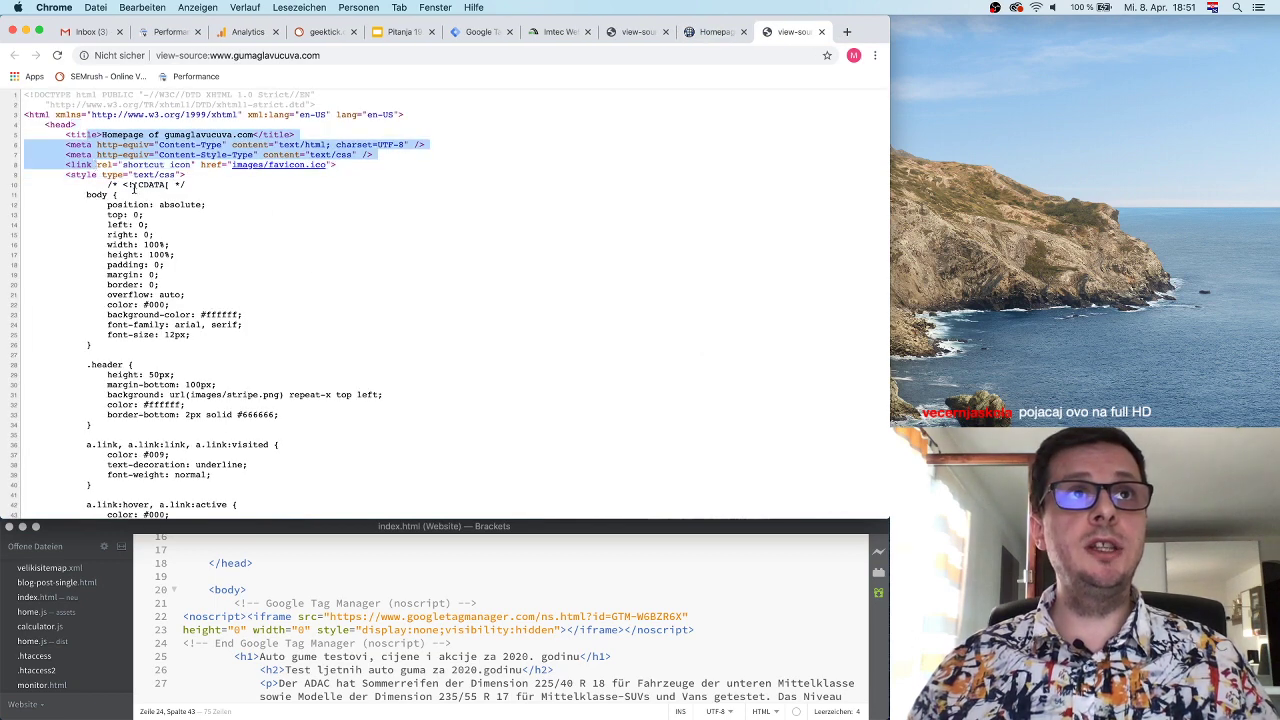
{"action": "scroll", "coordinate": [134, 188], "scroll_direction": "down", "scroll_amount": 5}
{"action": "scroll", "coordinate": [134, 188], "scroll_direction": "down", "scroll_amount": 10}
{"action": "scroll", "coordinate": [134, 188], "scroll_direction": "up", "scroll_amount": 15}
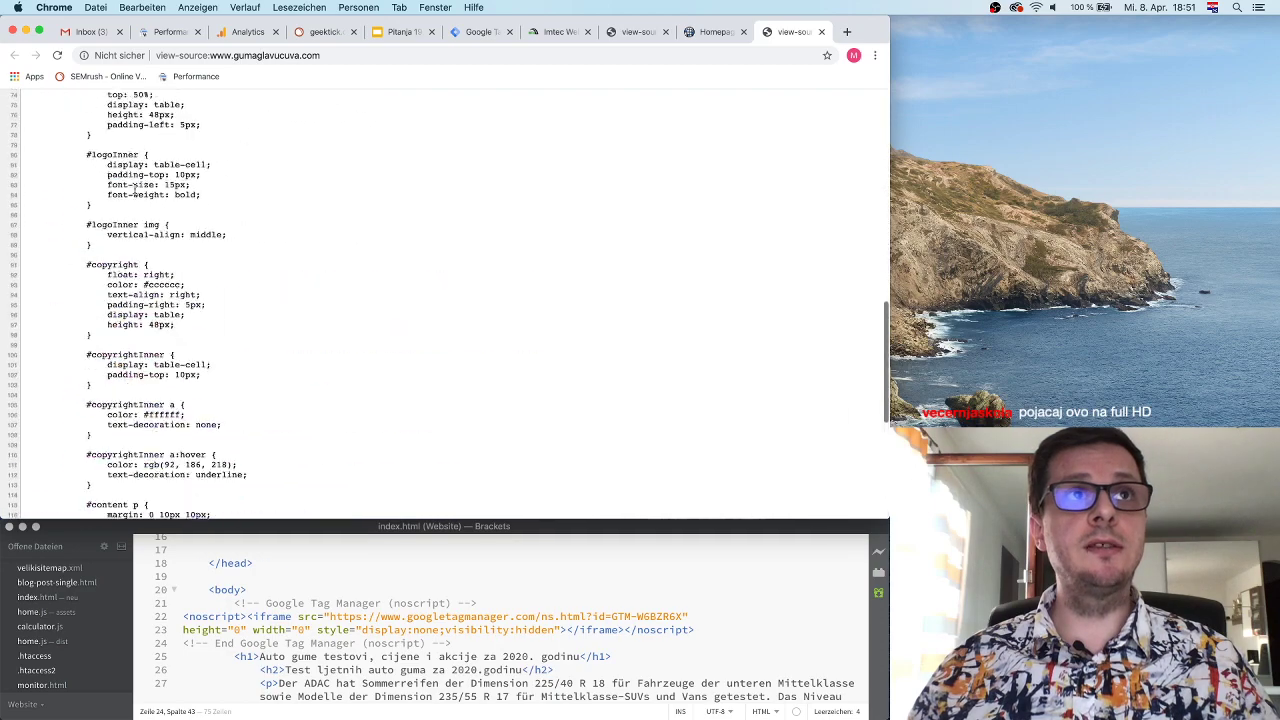
{"action": "scroll", "coordinate": [134, 188], "scroll_direction": "down", "scroll_amount": 10}
{"action": "scroll", "coordinate": [134, 188], "scroll_direction": "up", "scroll_amount": 10}
{"action": "left_click", "coordinate": [148, 122]}
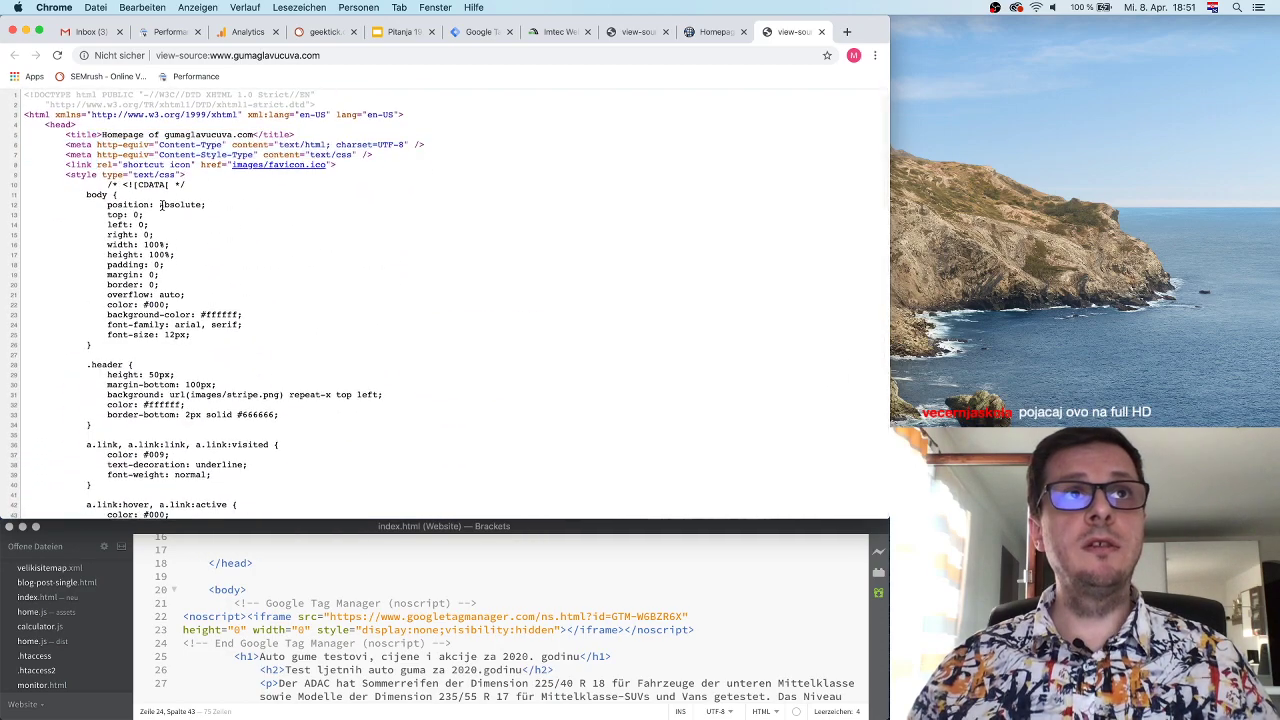
Return to the gumaglavucuva.com homepage and reload it to load its current version
{"action": "left_click", "coordinate": [706, 31]}
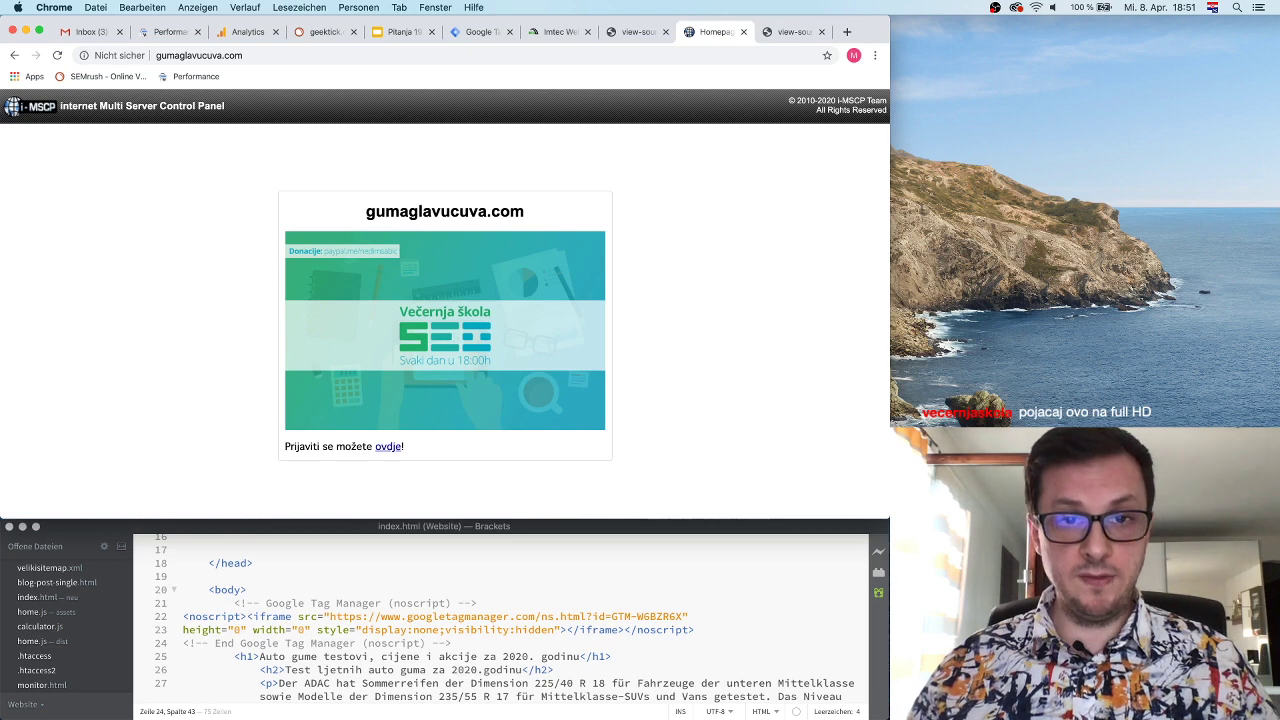
{"action": "key", "text": "super+Tab"}
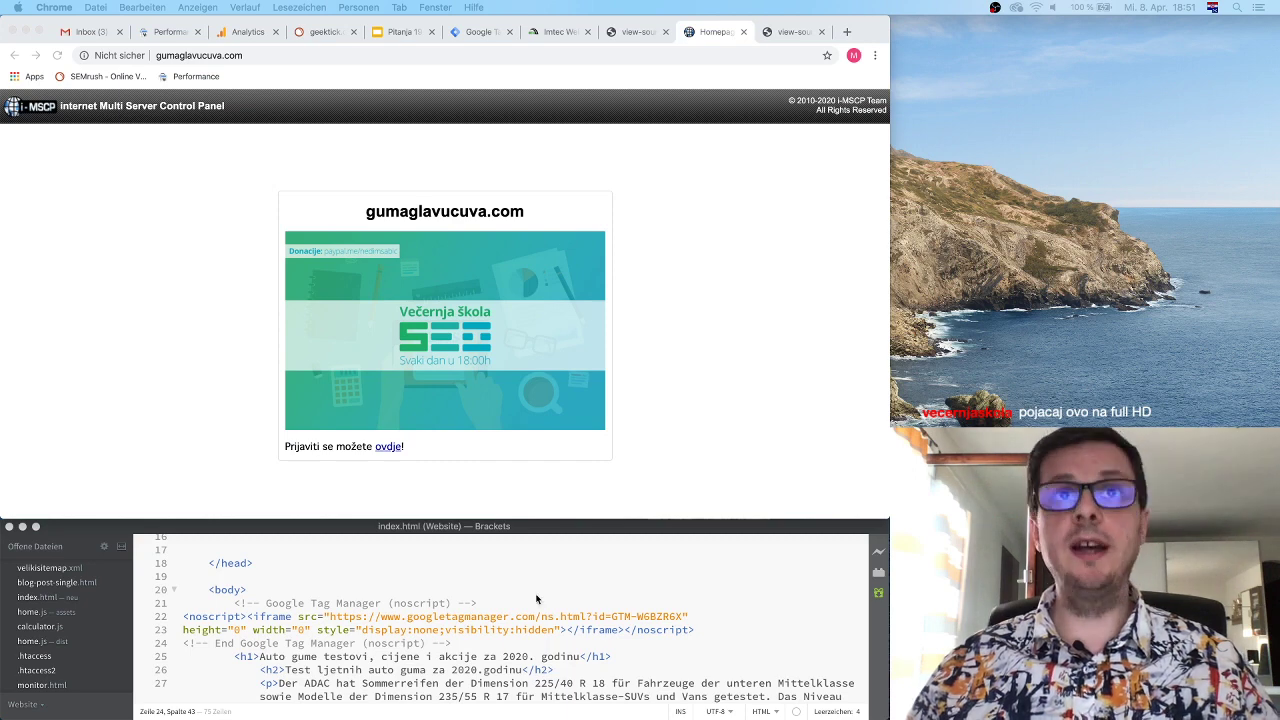
{"action": "left_click", "coordinate": [694, 217]}
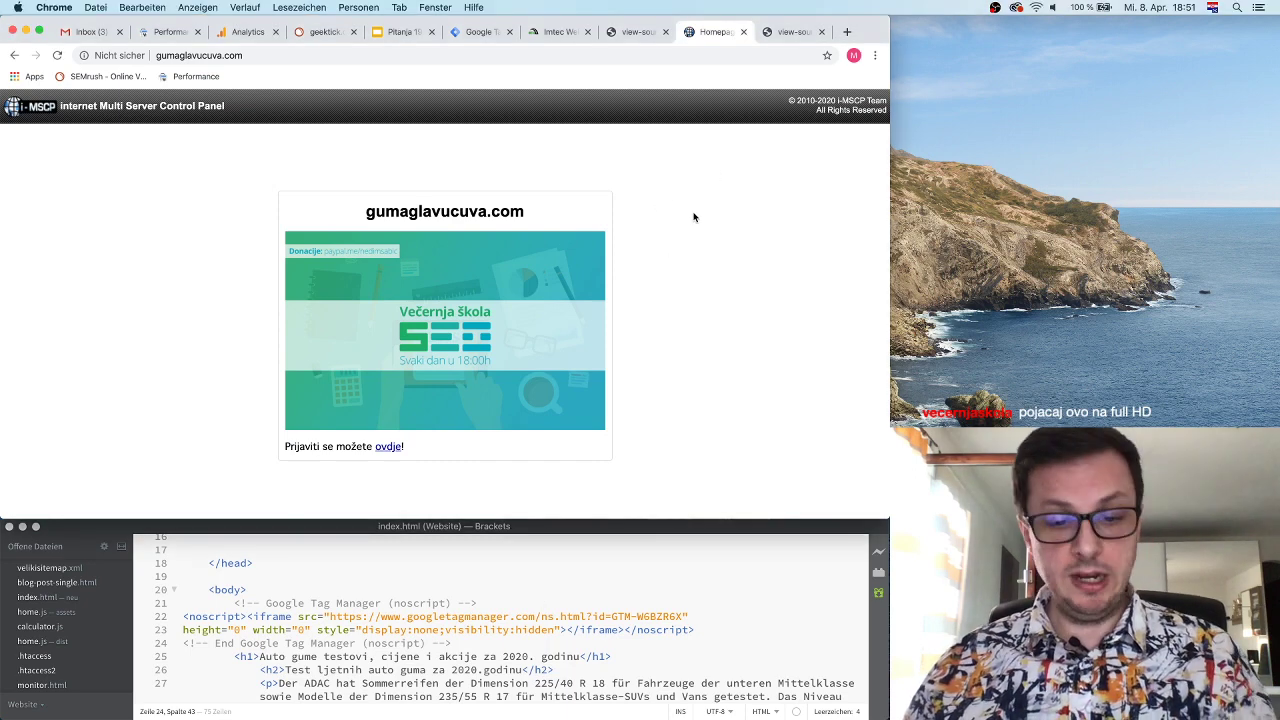
{"action": "key", "text": "super+r"}
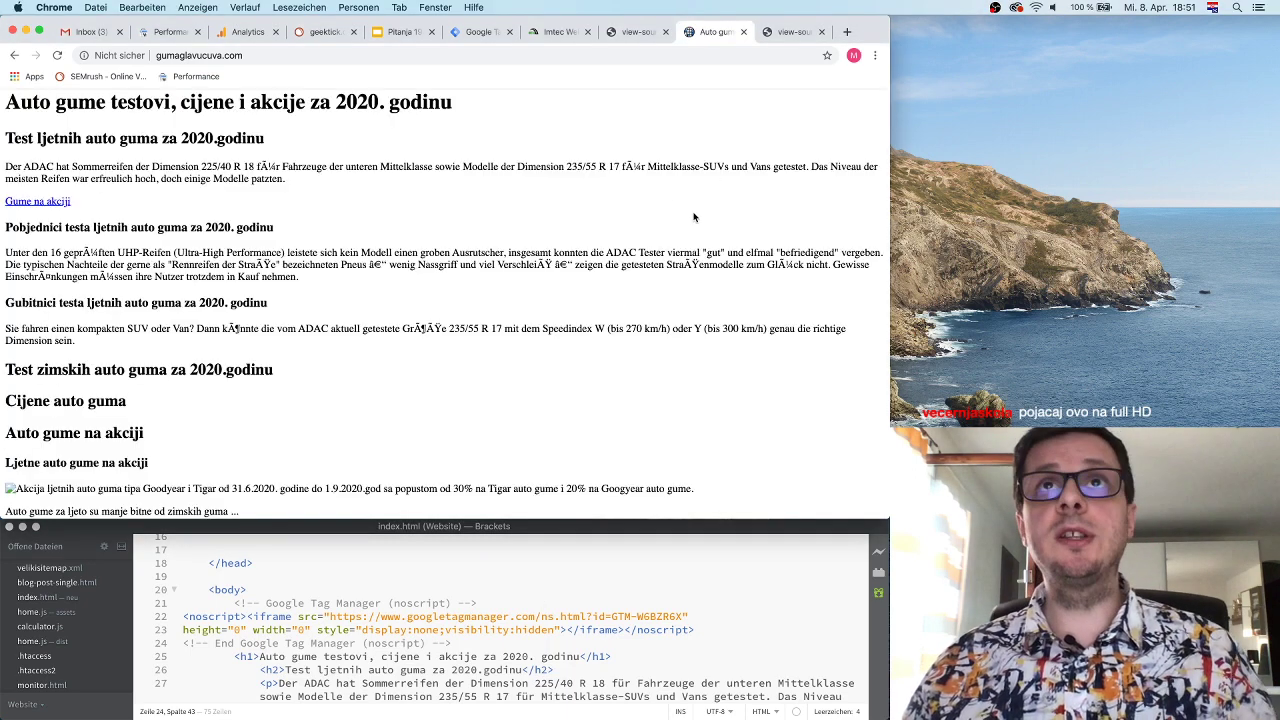
Open the reloaded page's source and highlight the Google Tag Manager script within the head section
{"action": "right_click", "coordinate": [638, 191]}
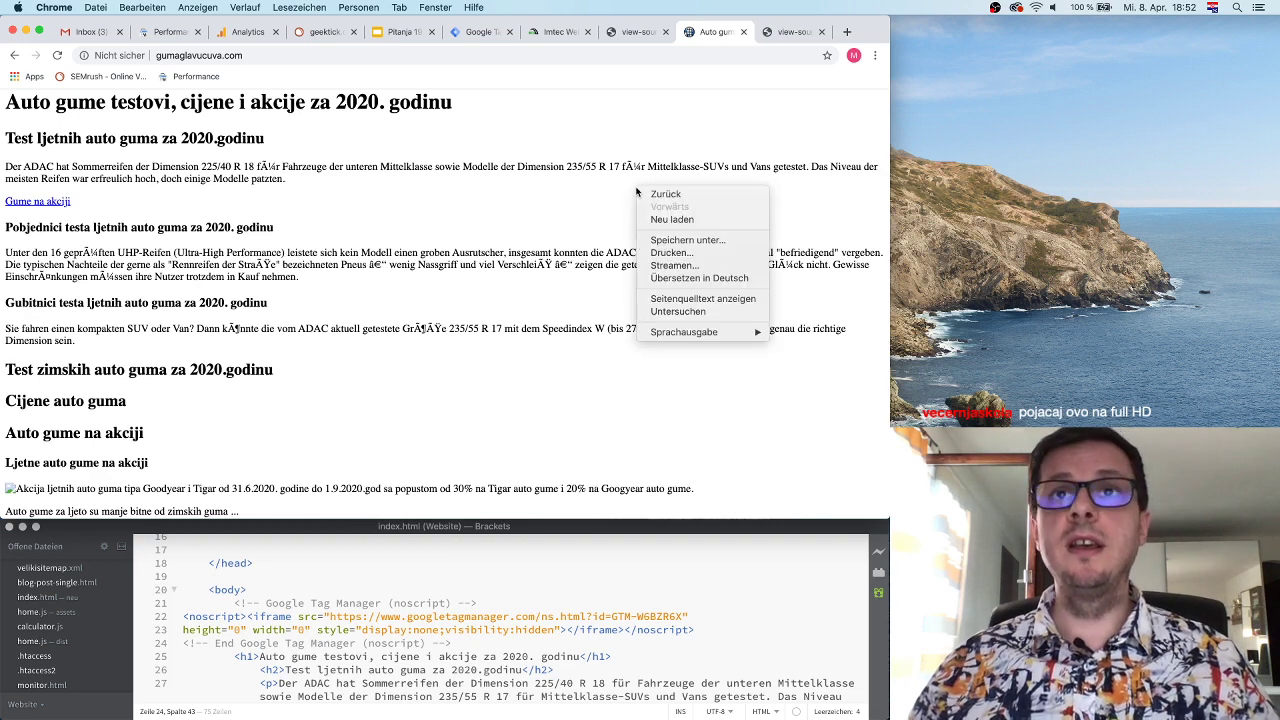
{"action": "left_click", "coordinate": [697, 299]}
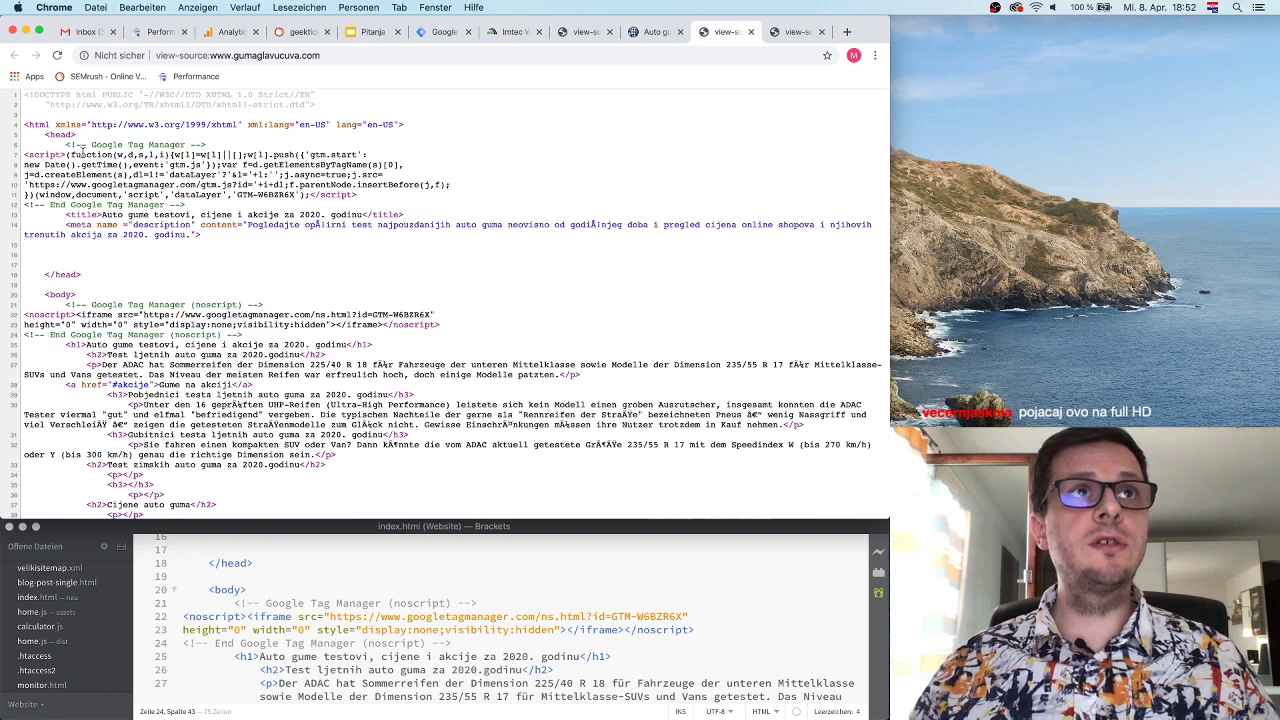
{"action": "left_click_drag", "start_coordinate": [66, 145], "coordinate": [213, 205]}
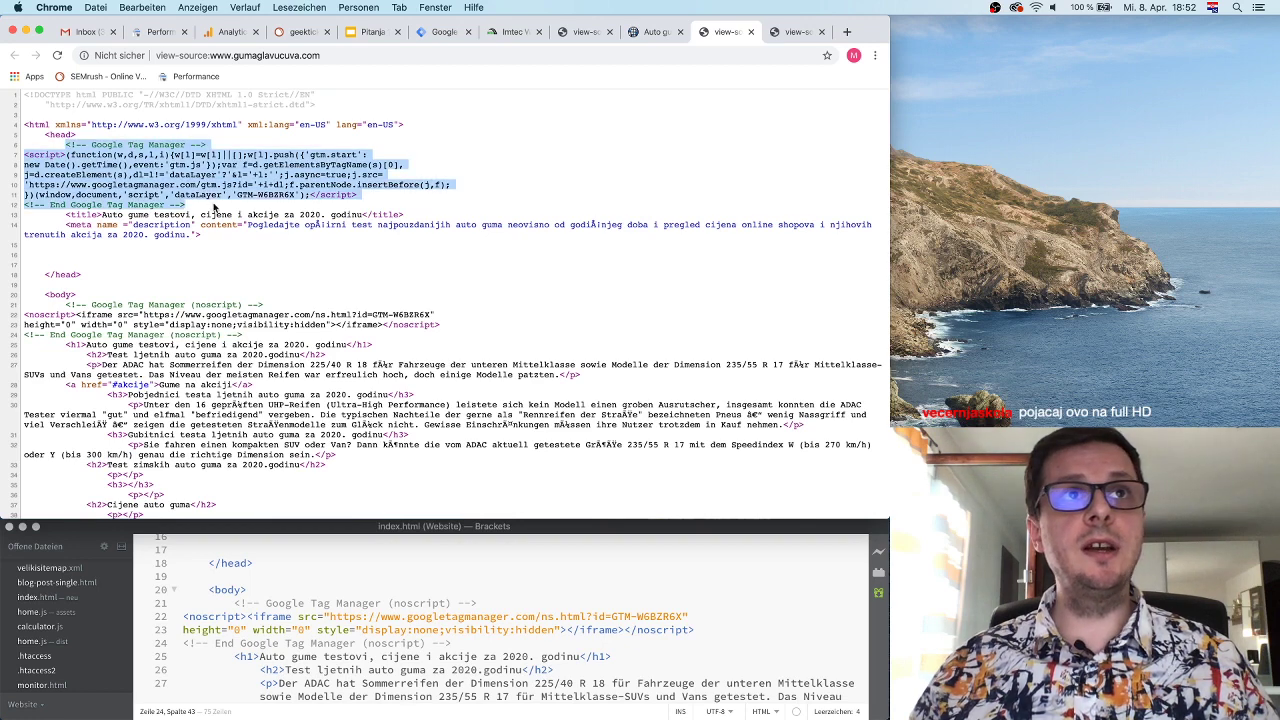
{"action": "left_click", "coordinate": [438, 197]}
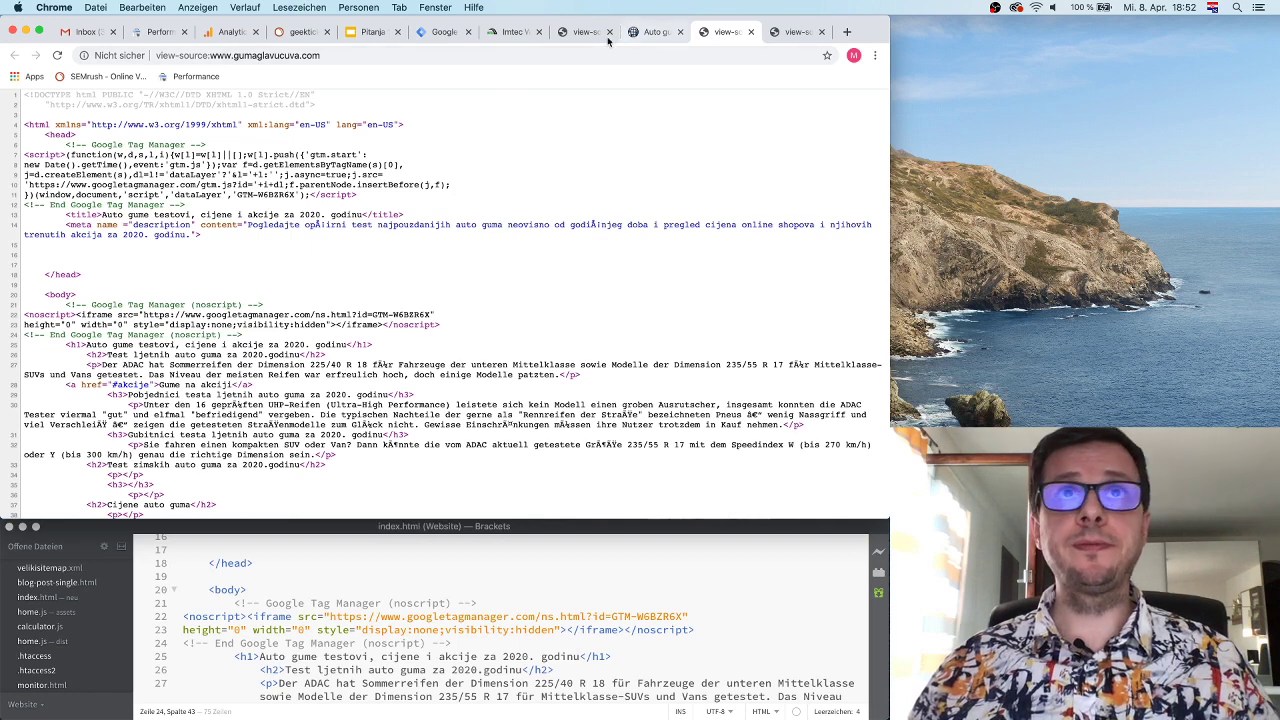
Go back to the Tag Manager workspace and dismiss the Install Google Tag Manager dialog
{"action": "left_click", "coordinate": [160, 31]}
{"action": "left_click", "coordinate": [431, 34]}
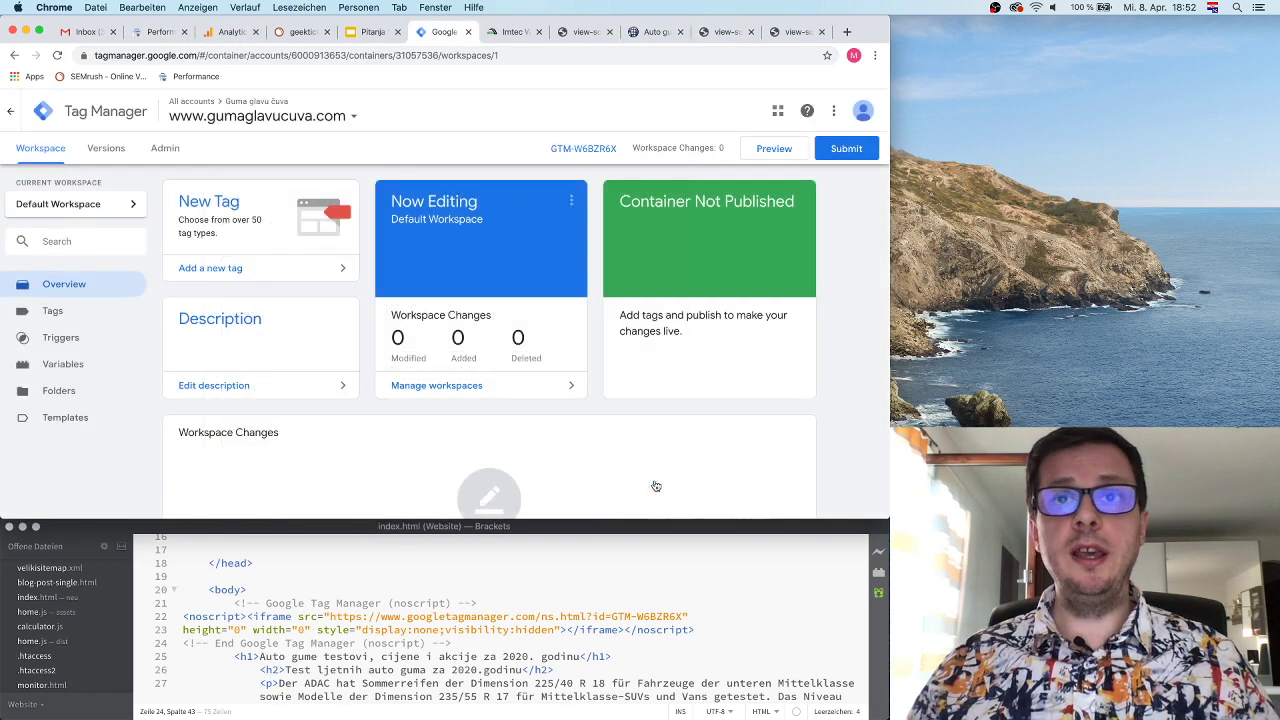
{"action": "left_click", "coordinate": [650, 484]}
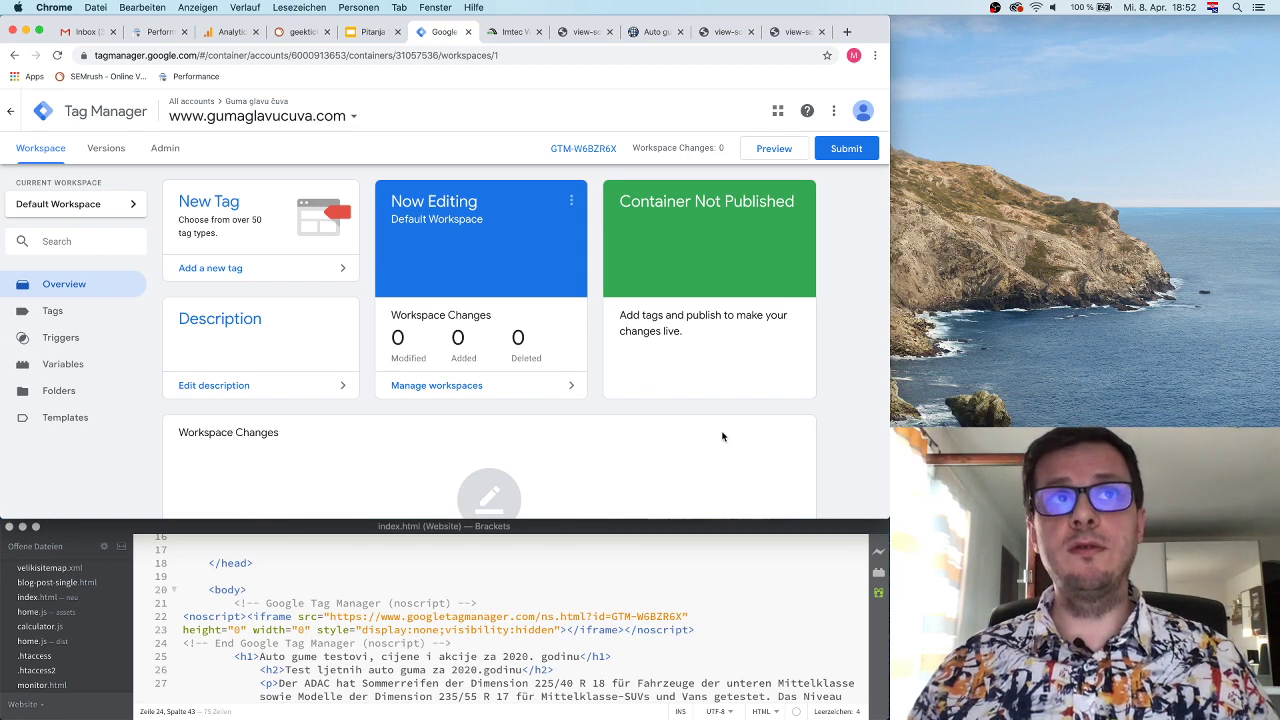
{"action": "scroll", "coordinate": [657, 444], "scroll_direction": "down", "scroll_amount": 3}
{"action": "scroll", "coordinate": [657, 444], "scroll_direction": "up", "scroll_amount": 3}
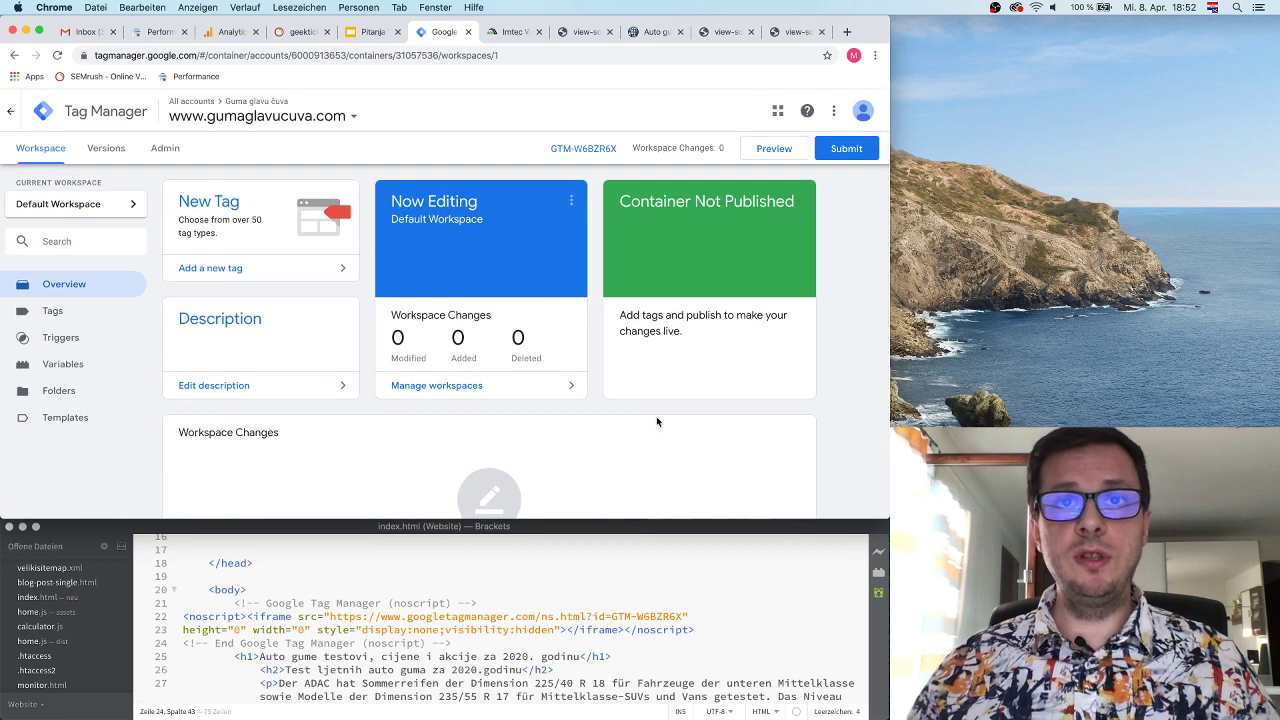
Start setting up a new Google Analytics account and name it "Guma glavu čuva"
{"action": "key", "text": "super+Tab"}
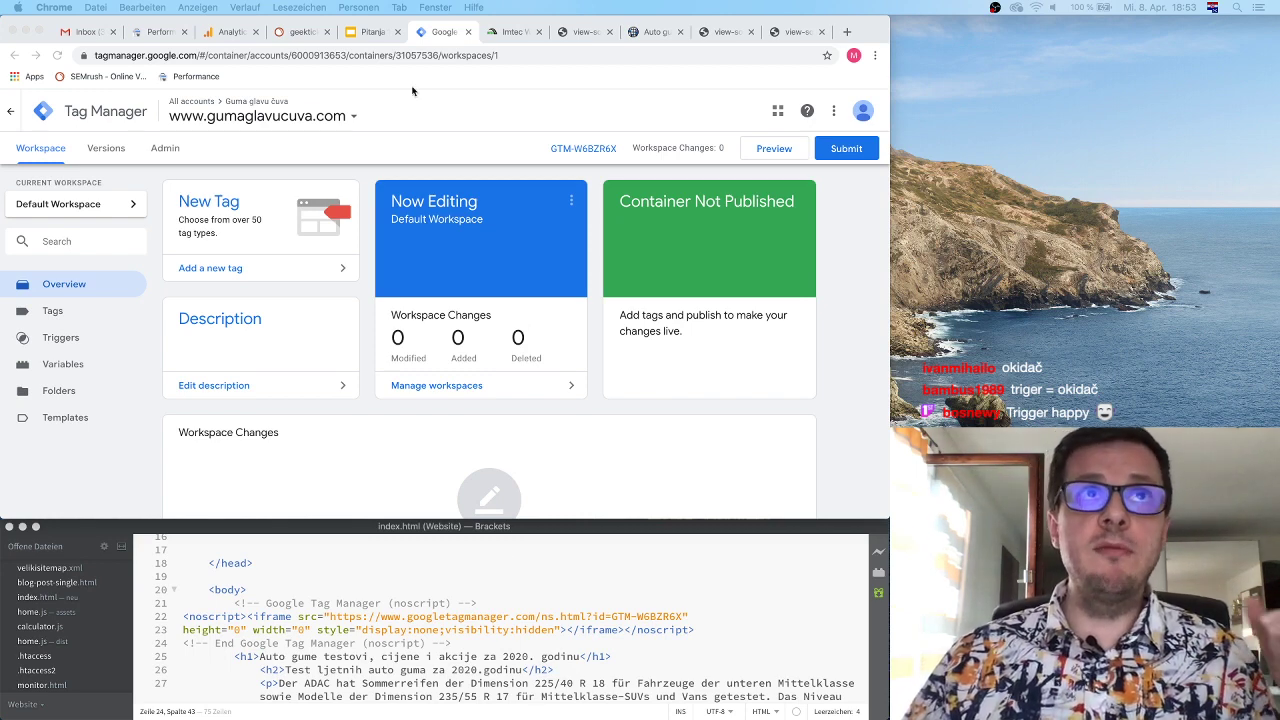
{"action": "left_click", "coordinate": [220, 33]}
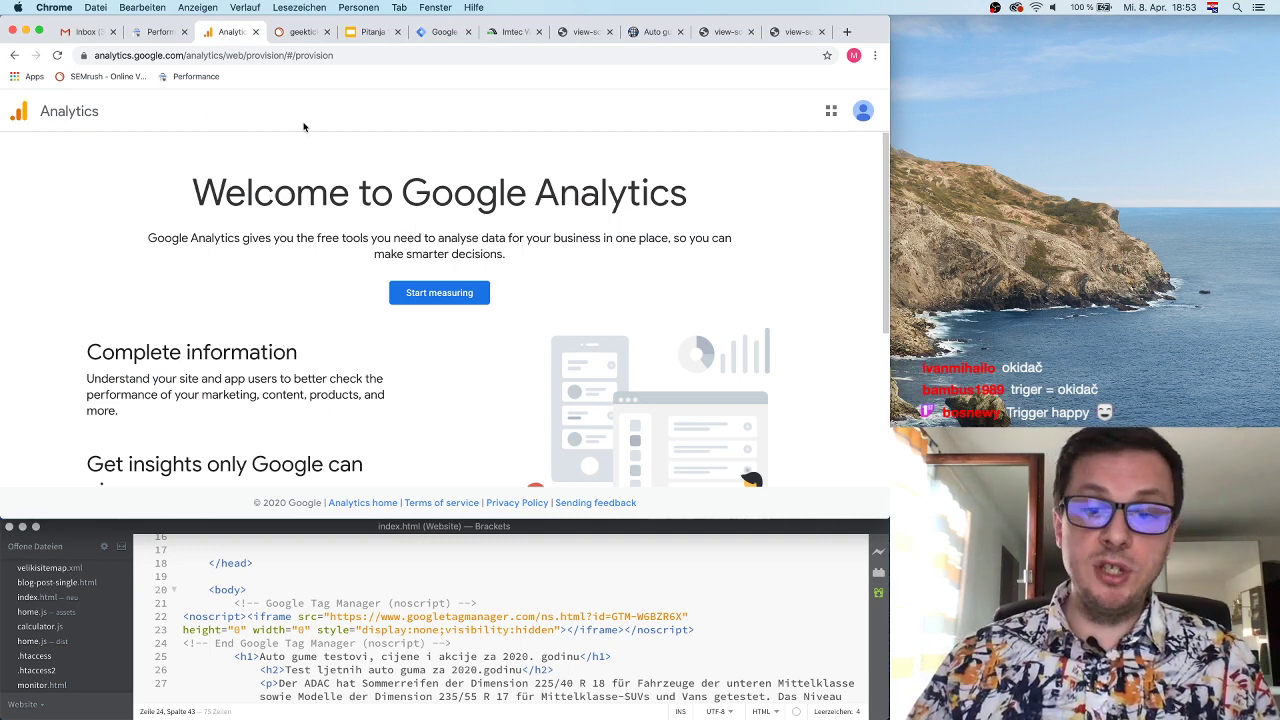
{"action": "left_click", "coordinate": [450, 298]}
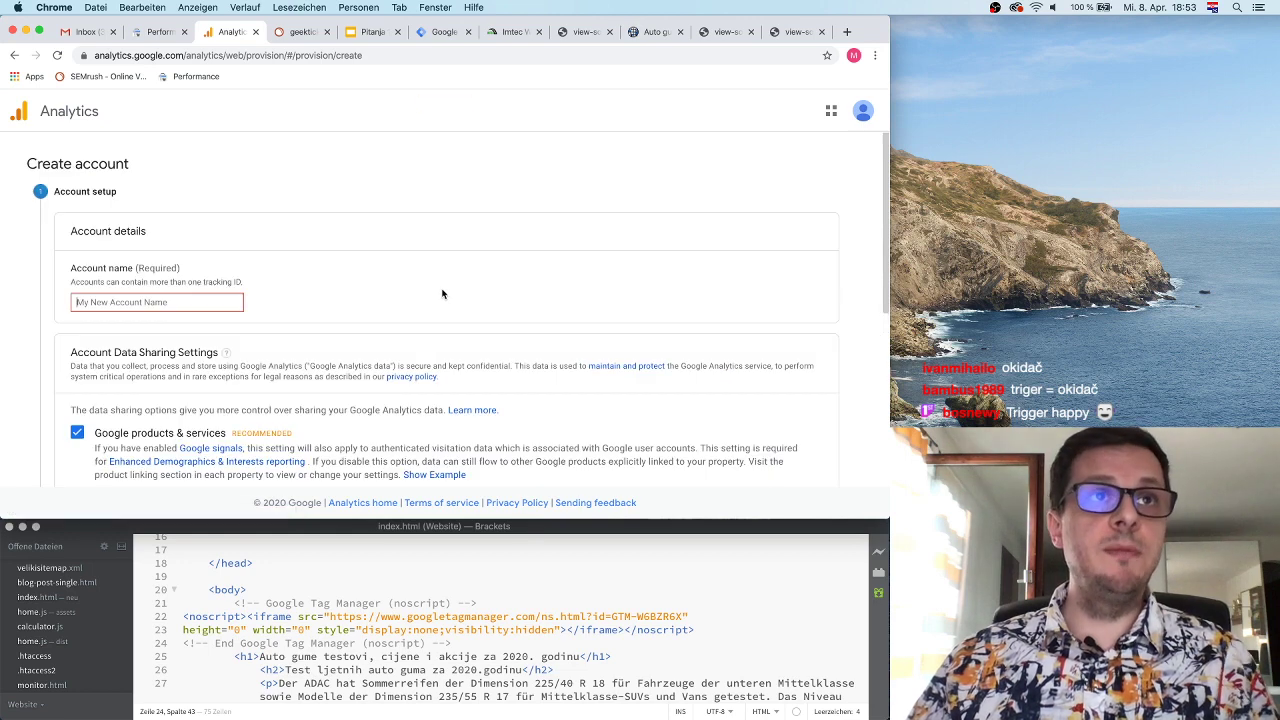
{"action": "type", "text": "Gume g"}
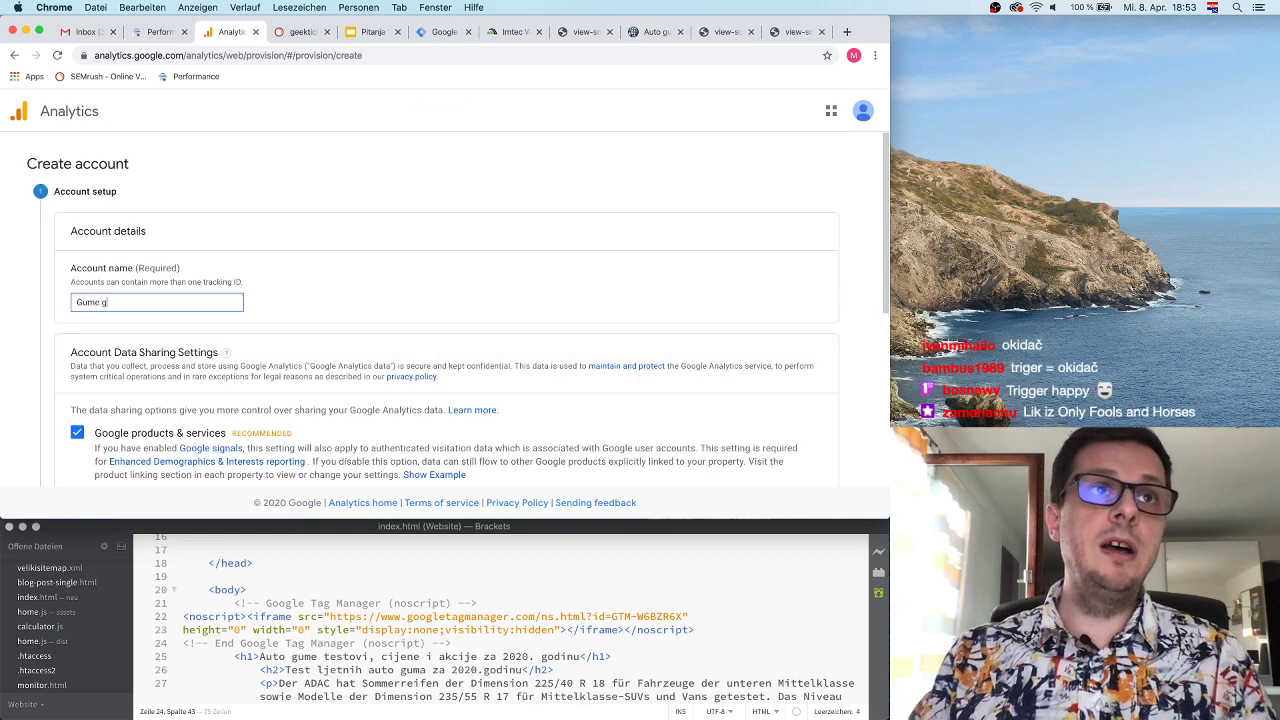
{"action": "key", "text": "BackSpace"}
{"action": "type", "text": "glavu čuva"}
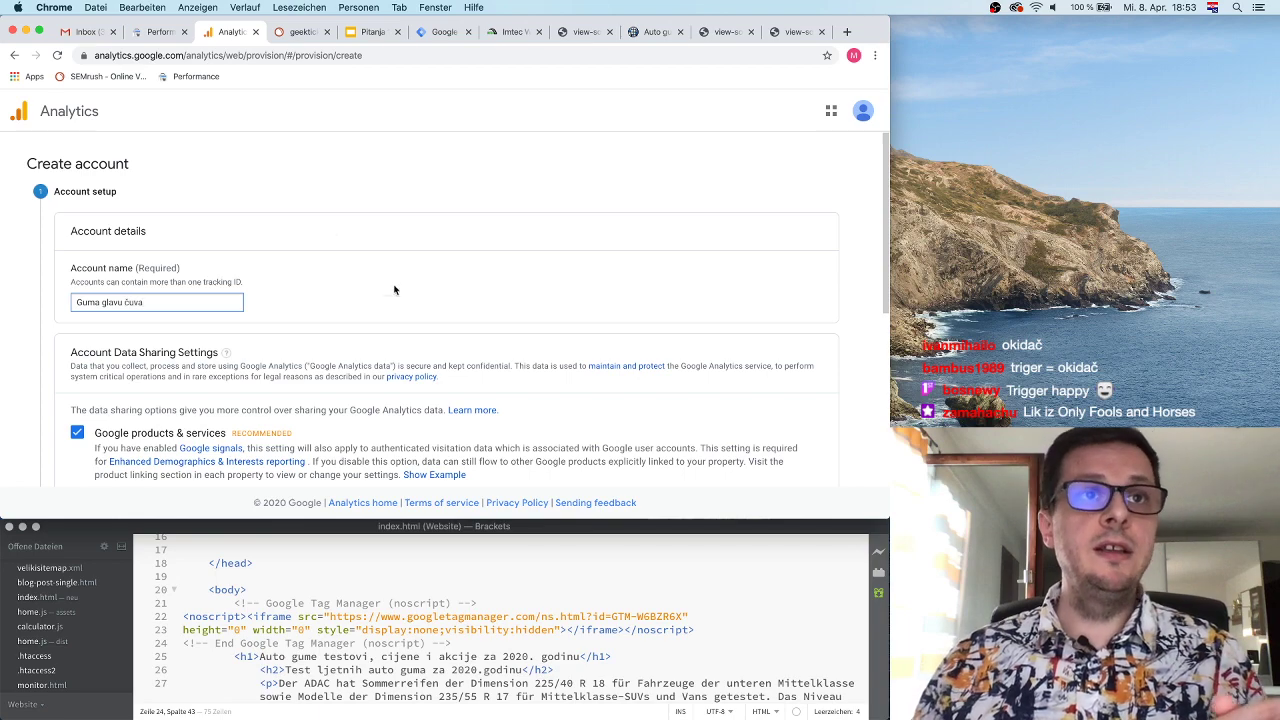
Review the account data sharing settings, leave all options enabled, and continue to choosing what to measure
{"action": "scroll", "coordinate": [394, 286], "scroll_direction": "down", "scroll_amount": 5}
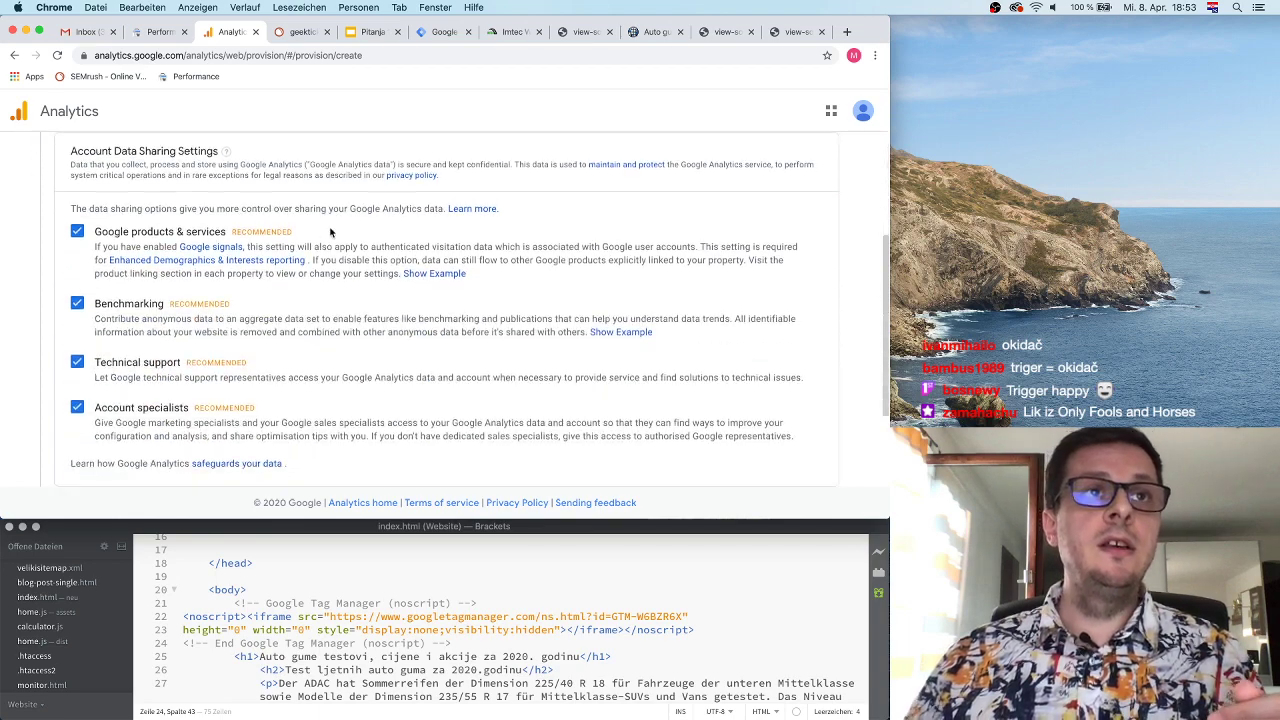
{"action": "scroll", "coordinate": [351, 332], "scroll_direction": "down", "scroll_amount": 3}
{"action": "scroll", "coordinate": [351, 332], "scroll_direction": "up", "scroll_amount": 10}
{"action": "scroll", "coordinate": [351, 332], "scroll_direction": "down", "scroll_amount": 10}
{"action": "left_click", "coordinate": [78, 387]}
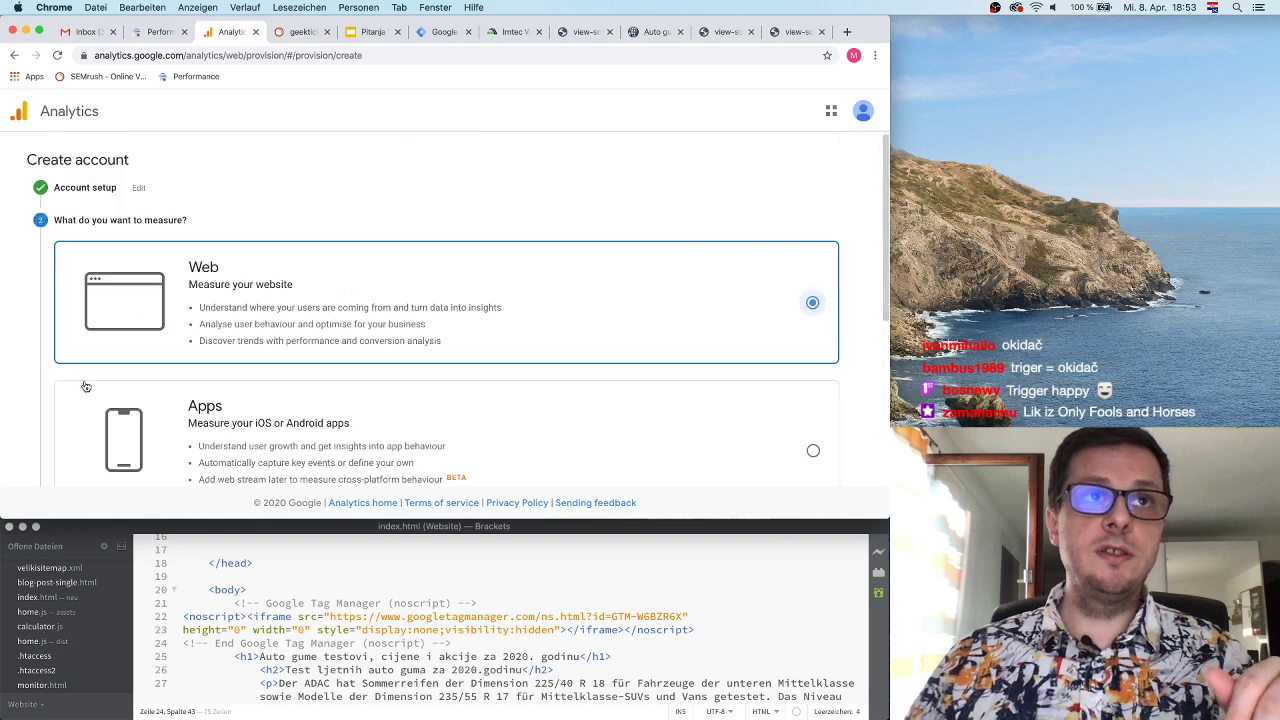
Review the measurement choices, keep Web as the option, and continue to the property setup
{"action": "scroll", "coordinate": [536, 366], "scroll_direction": "down", "scroll_amount": 5}
{"action": "scroll", "coordinate": [536, 366], "scroll_direction": "up", "scroll_amount": 5}
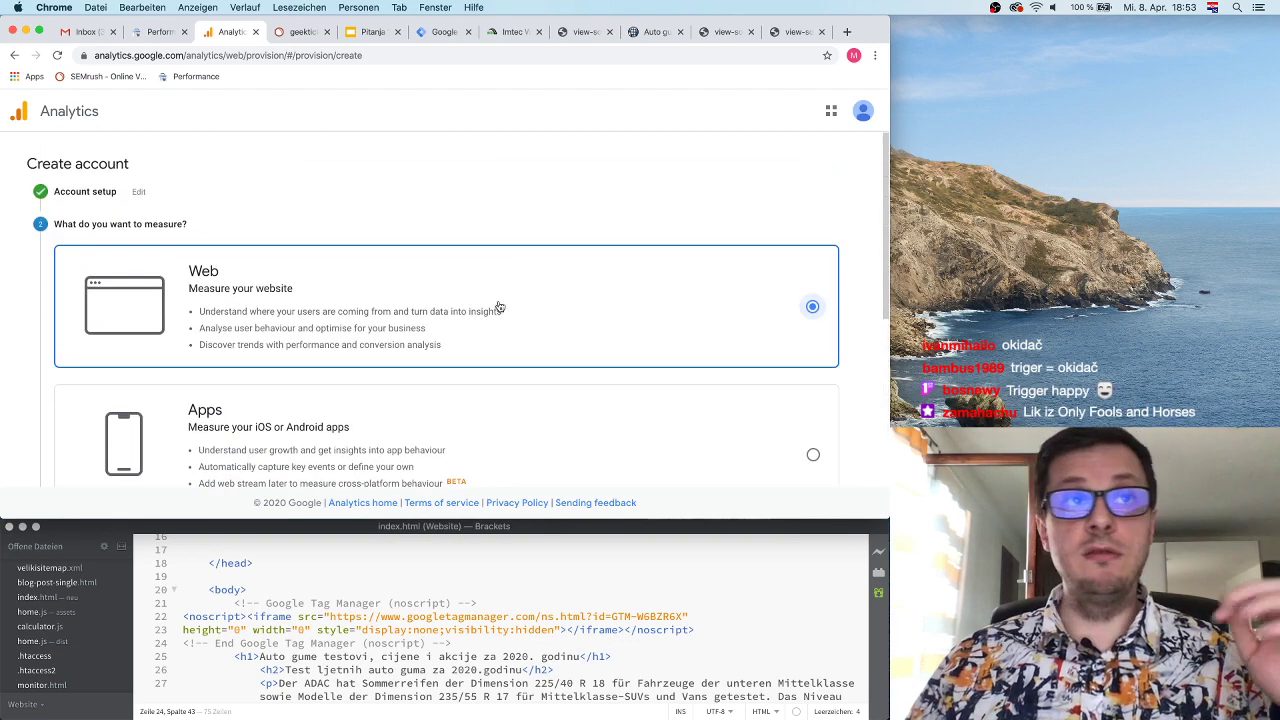
{"action": "scroll", "coordinate": [299, 331], "scroll_direction": "down", "scroll_amount": 5}
{"action": "scroll", "coordinate": [300, 331], "scroll_direction": "up", "scroll_amount": 3}
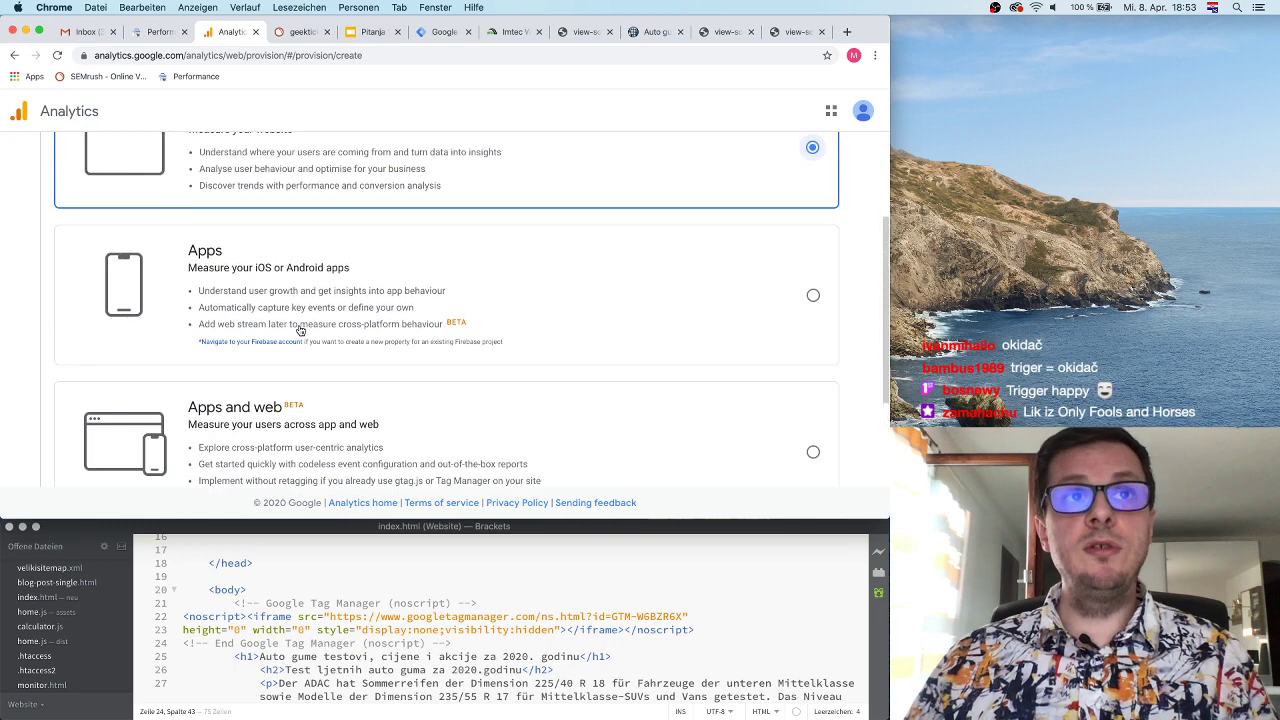
{"action": "scroll", "coordinate": [300, 331], "scroll_direction": "down", "scroll_amount": 4}
{"action": "left_click", "coordinate": [87, 408]}
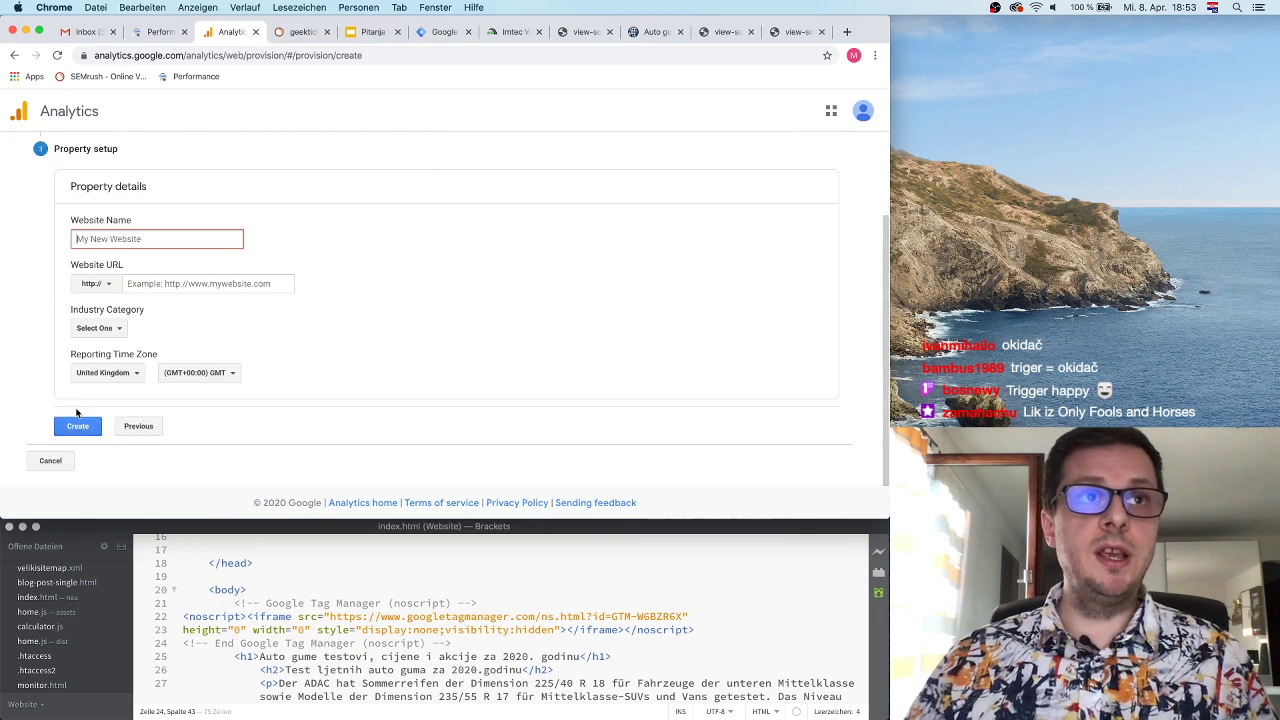
{"action": "type", "text": "www.gume"}
{"action": "type", "text": "glavucuva.com"}
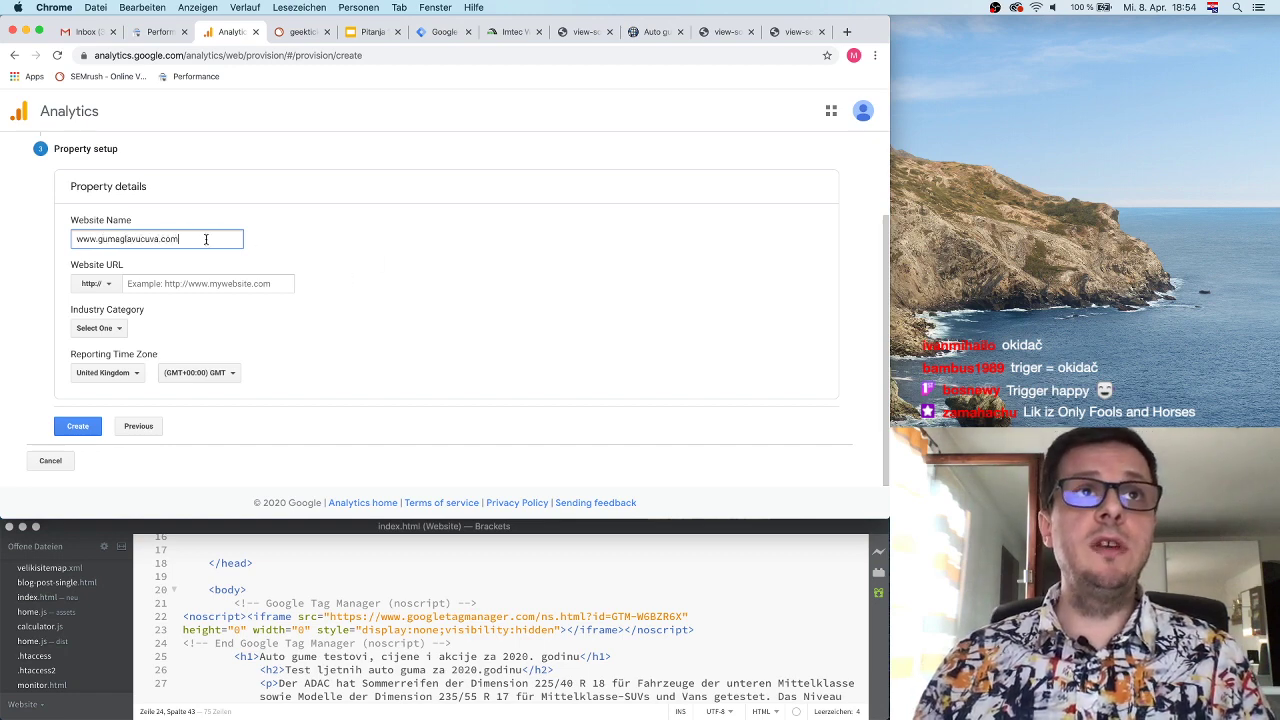
{"action": "key", "text": "super+a"}
{"action": "key", "text": "super+c"}
{"action": "key", "text": "Tab"}
{"action": "key", "text": "Tab"}
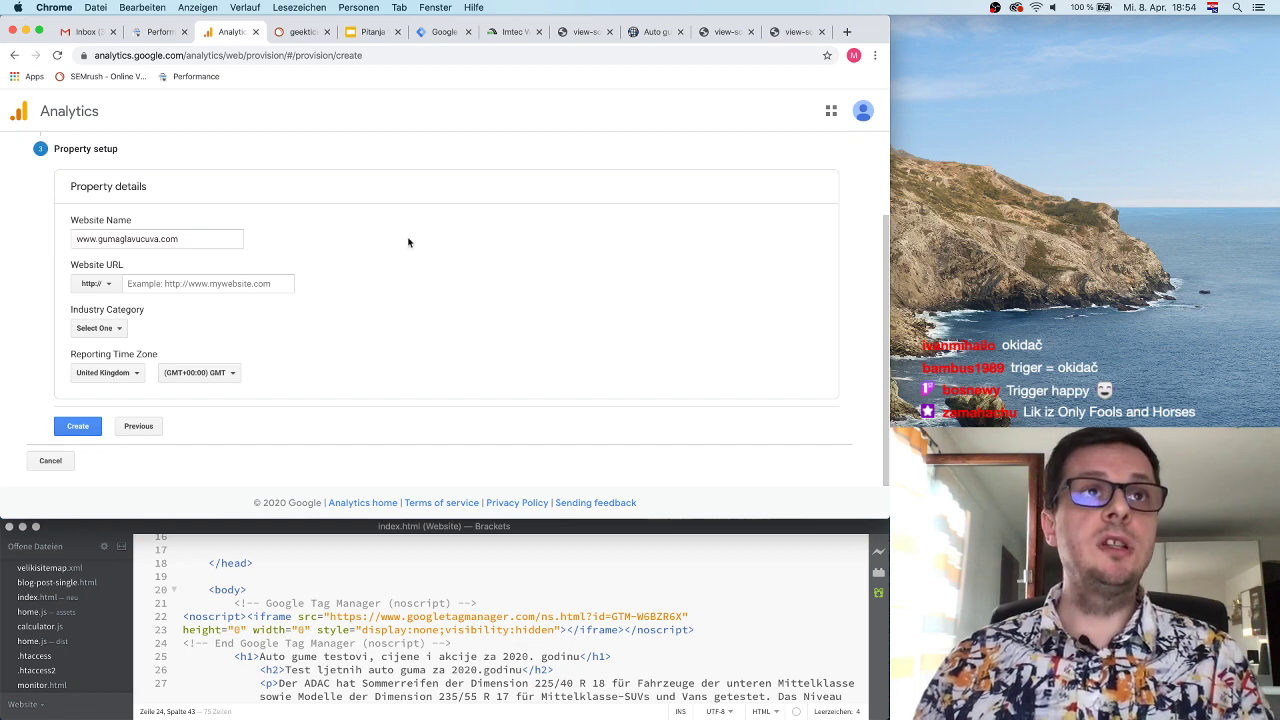
{"action": "key", "text": "super+v"}
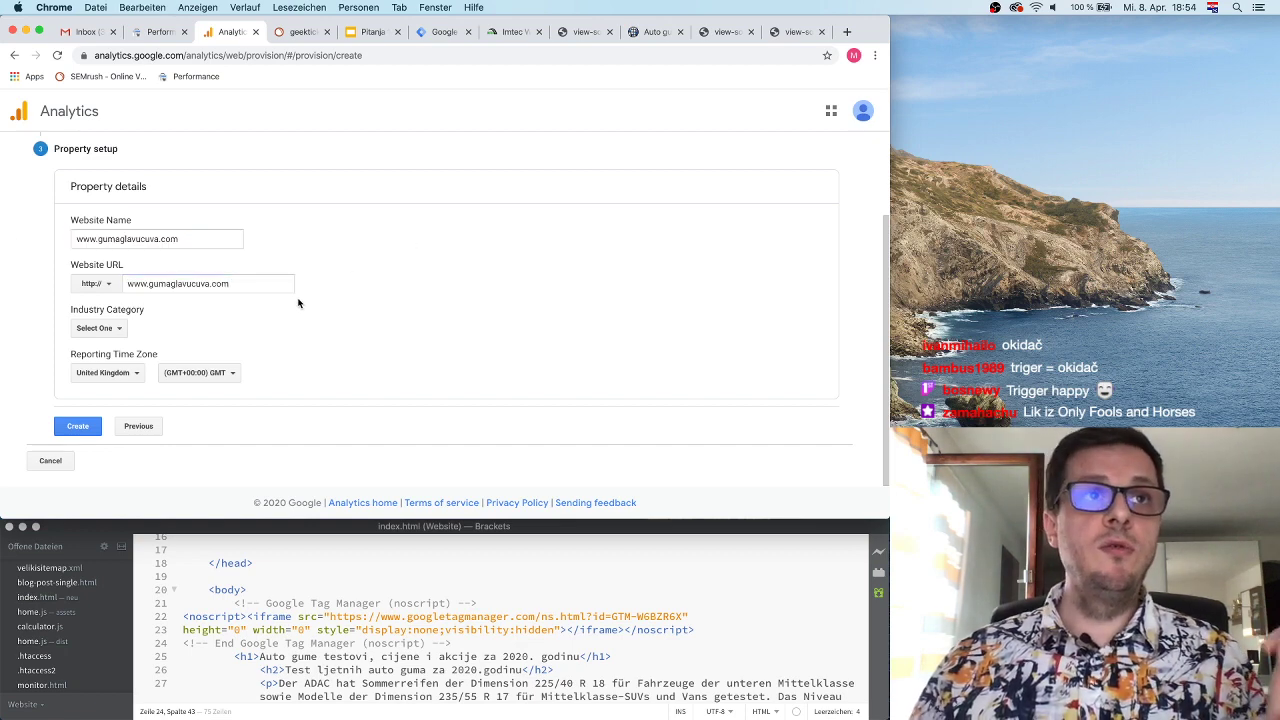
{"action": "left_click", "coordinate": [103, 328]}
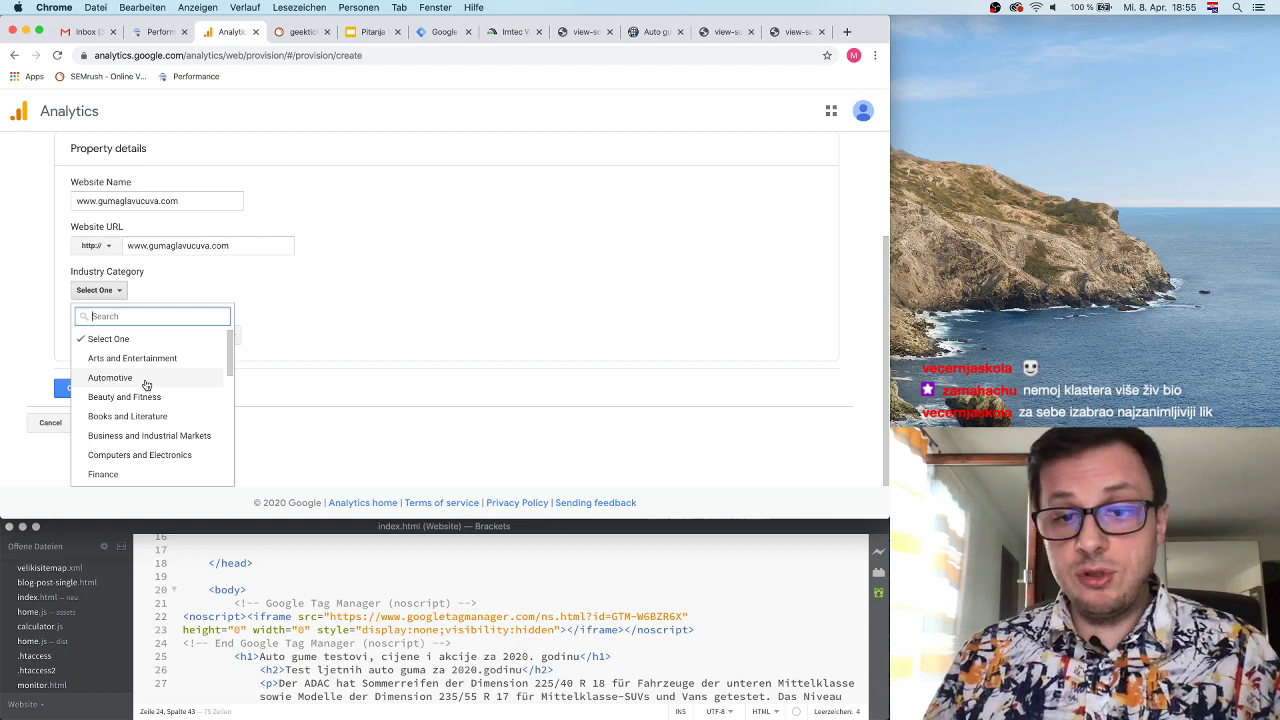
{"action": "left_click", "coordinate": [146, 382]}
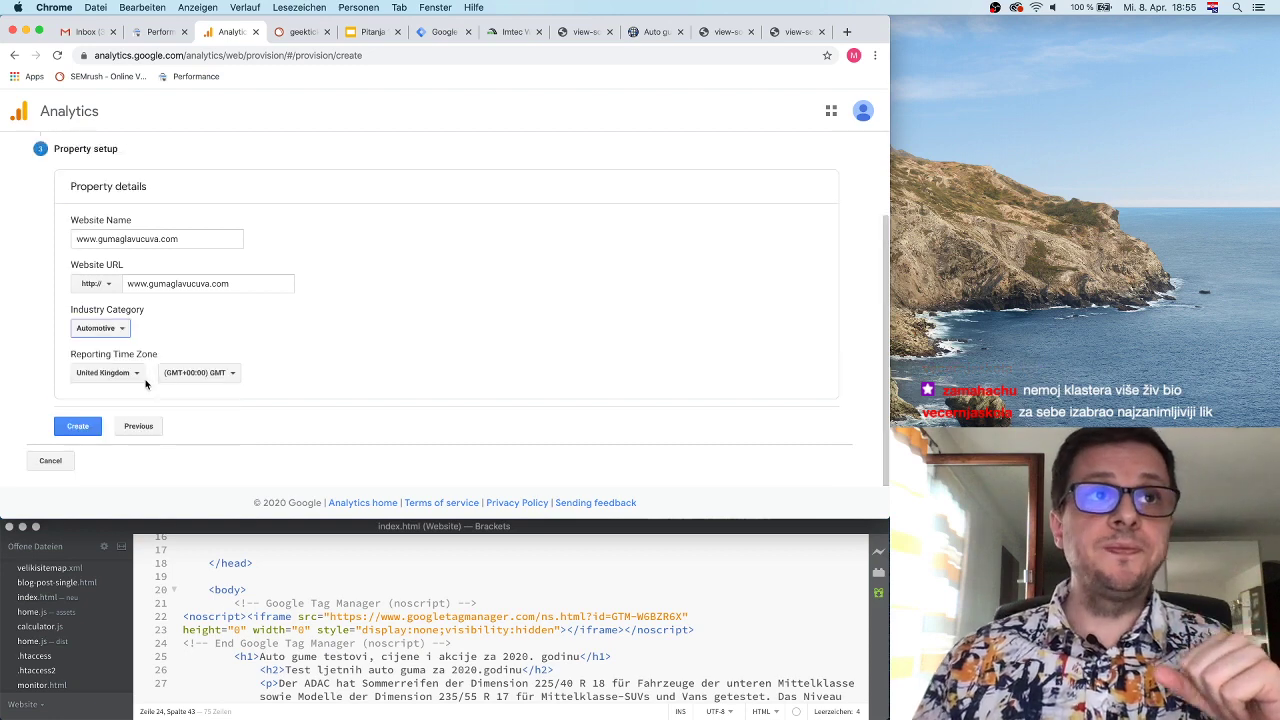
Set the reporting time zone country to Bosnia & Herzegovina and create the property
{"action": "left_click", "coordinate": [122, 374]}
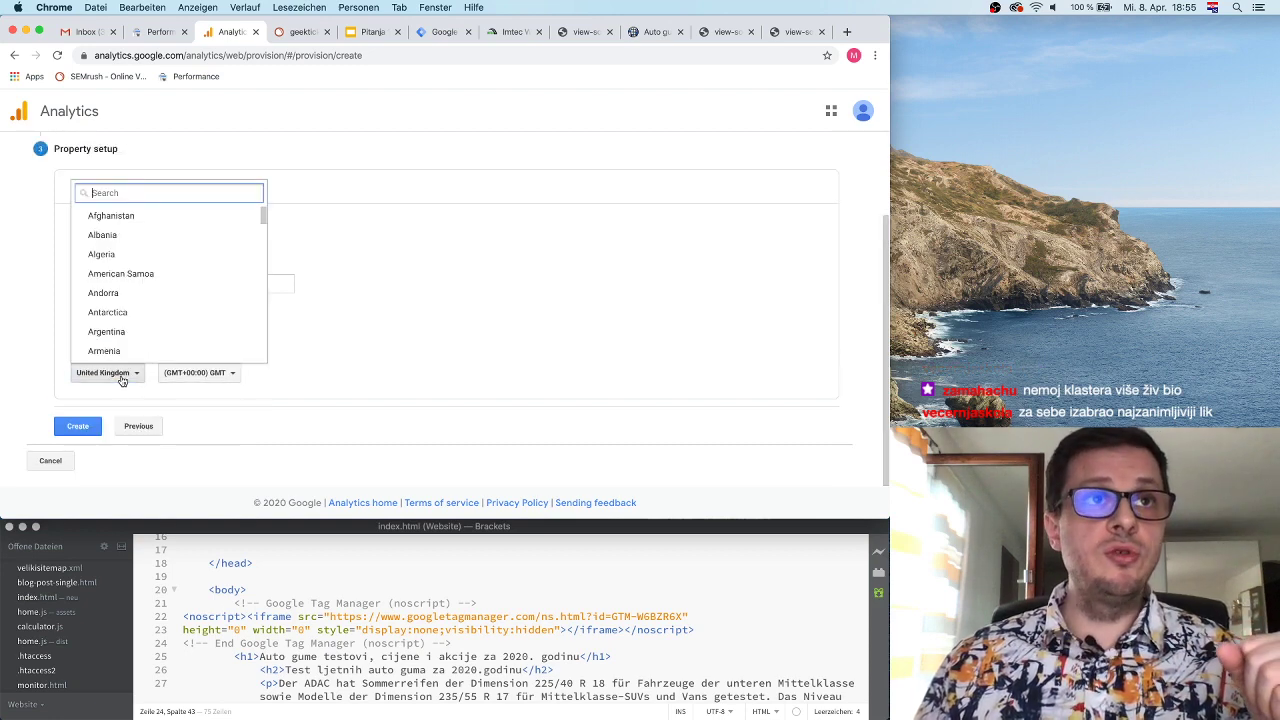
{"action": "type", "text": "bo"}
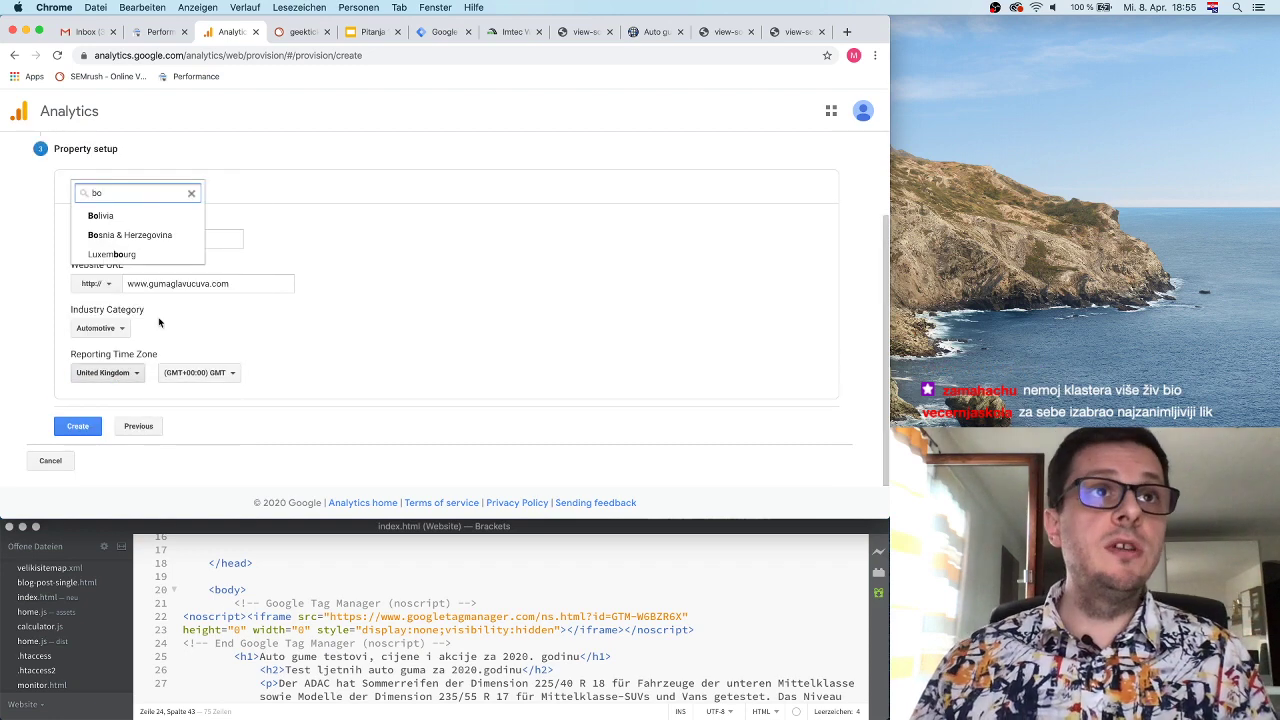
{"action": "left_click", "coordinate": [150, 238]}
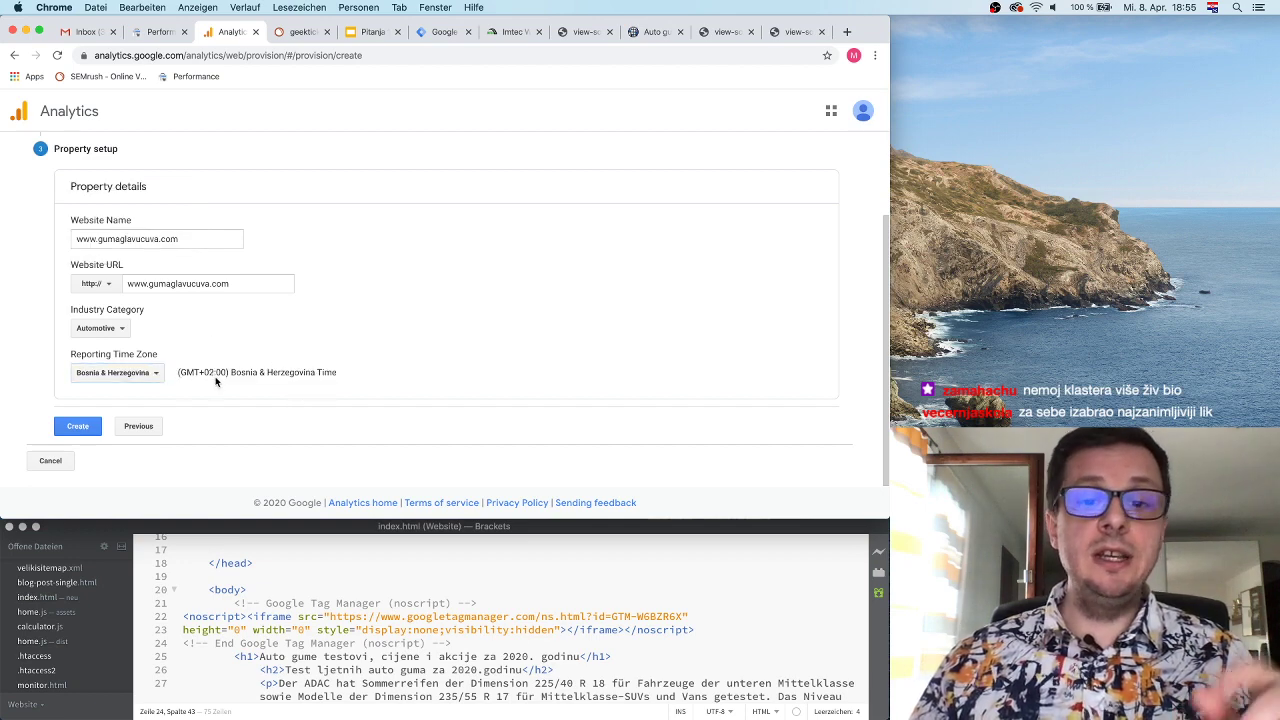
{"action": "left_click", "coordinate": [85, 429]}
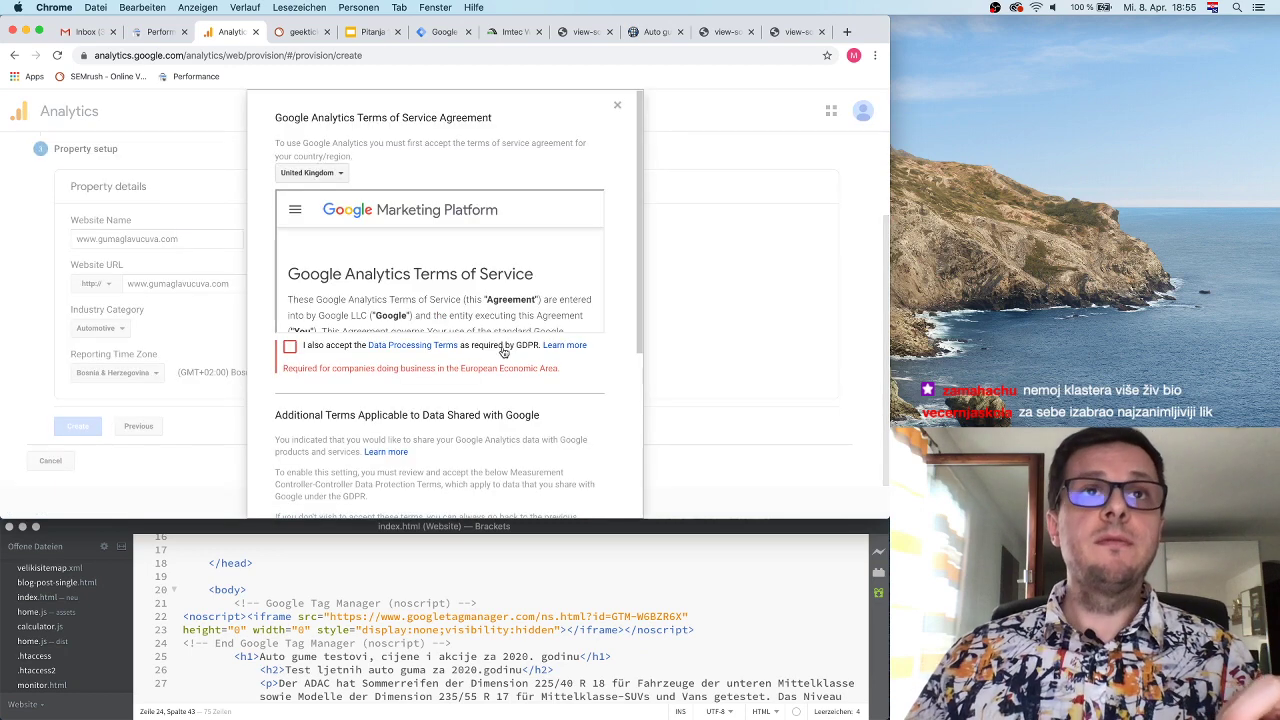
Set the country for the Google Analytics Terms of Service Agreement to Bosnia & Herzegovina
{"action": "left_click", "coordinate": [324, 174]}
{"action": "type", "text": "bosn"}
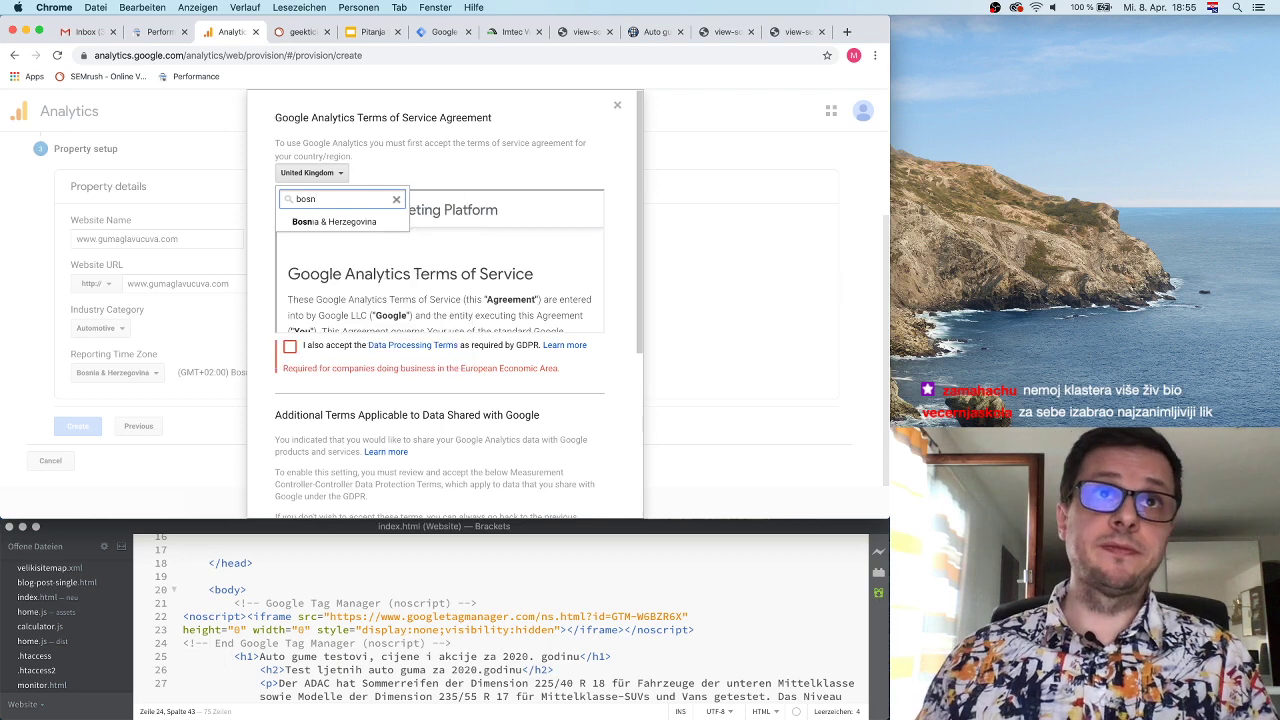
{"action": "left_click", "coordinate": [365, 221]}
Accept the GDPR Data Processing Terms and the additional data-sharing terms, and agree to the Google Analytics terms of service
{"action": "left_click", "coordinate": [282, 346]}
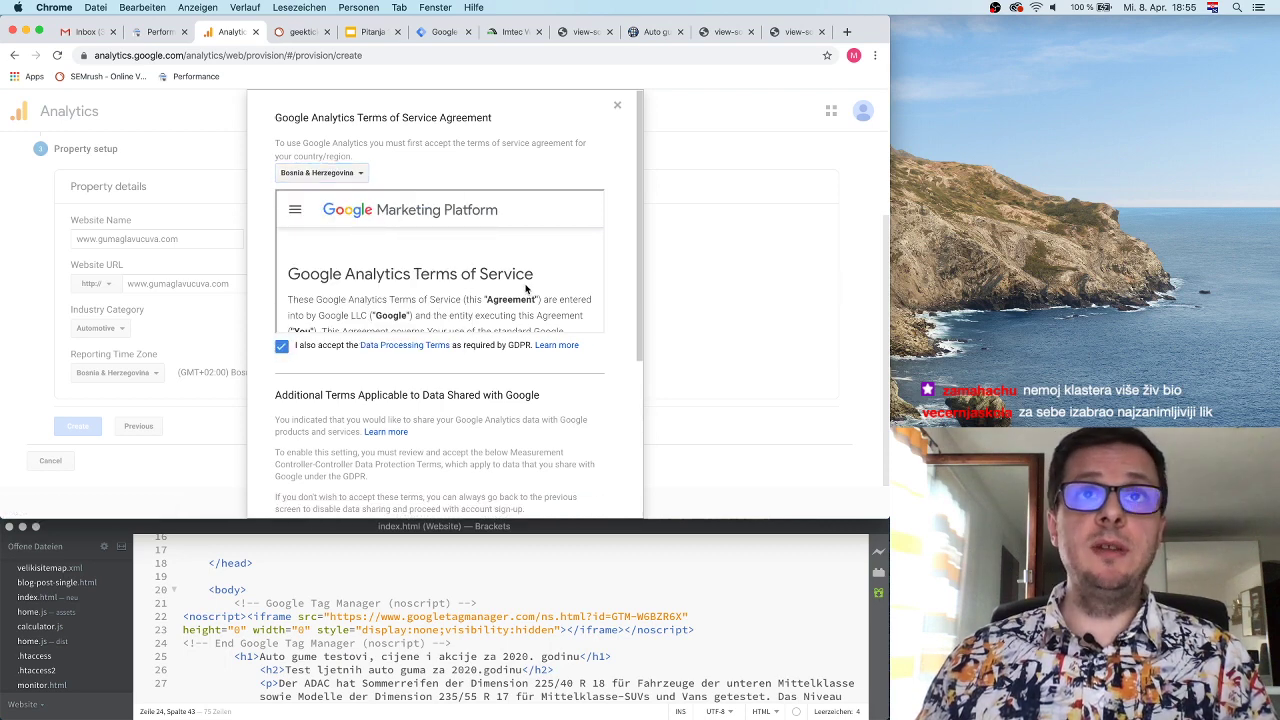
{"action": "scroll", "coordinate": [526, 288], "scroll_direction": "down", "scroll_amount": 15}
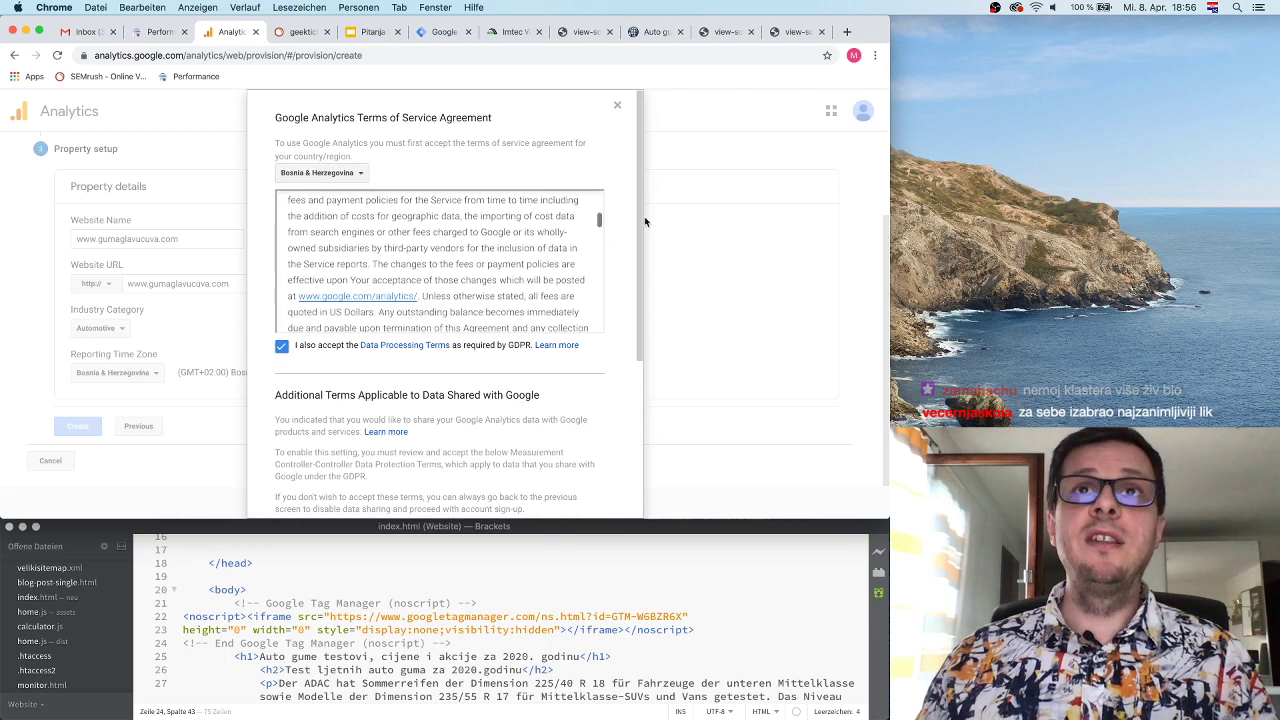
{"action": "left_click_drag", "start_coordinate": [638, 209], "coordinate": [638, 369]}
{"action": "left_click", "coordinate": [281, 437]}
{"action": "left_click", "coordinate": [298, 476]}
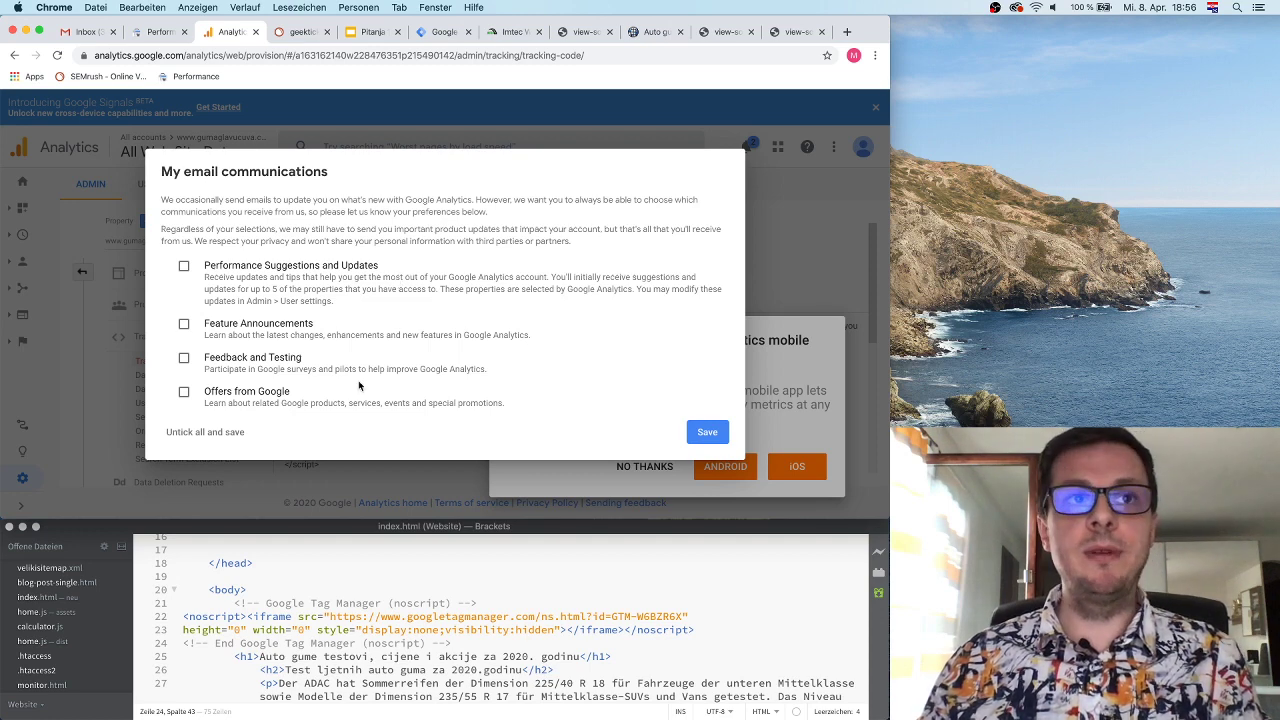
Save the email communication preferences with every option unticked, and dismiss the mobile app offer and the search tip
{"action": "left_click", "coordinate": [707, 431]}
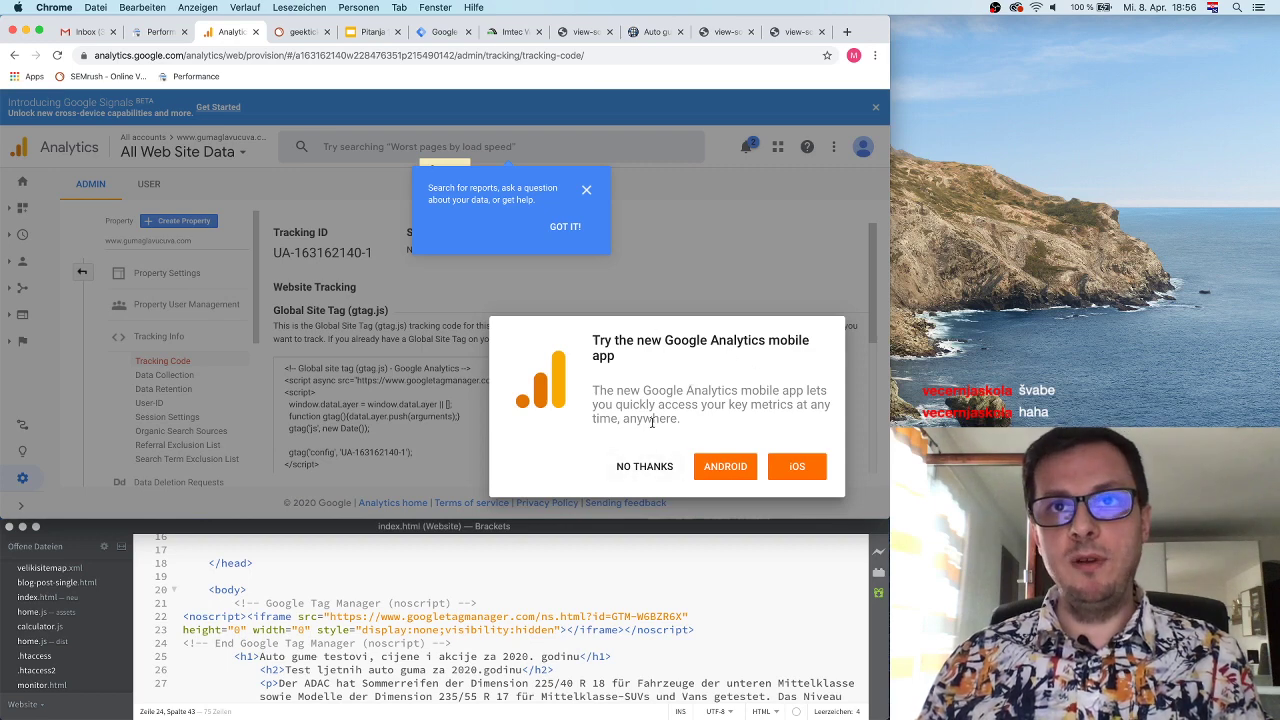
{"action": "left_click", "coordinate": [645, 466]}
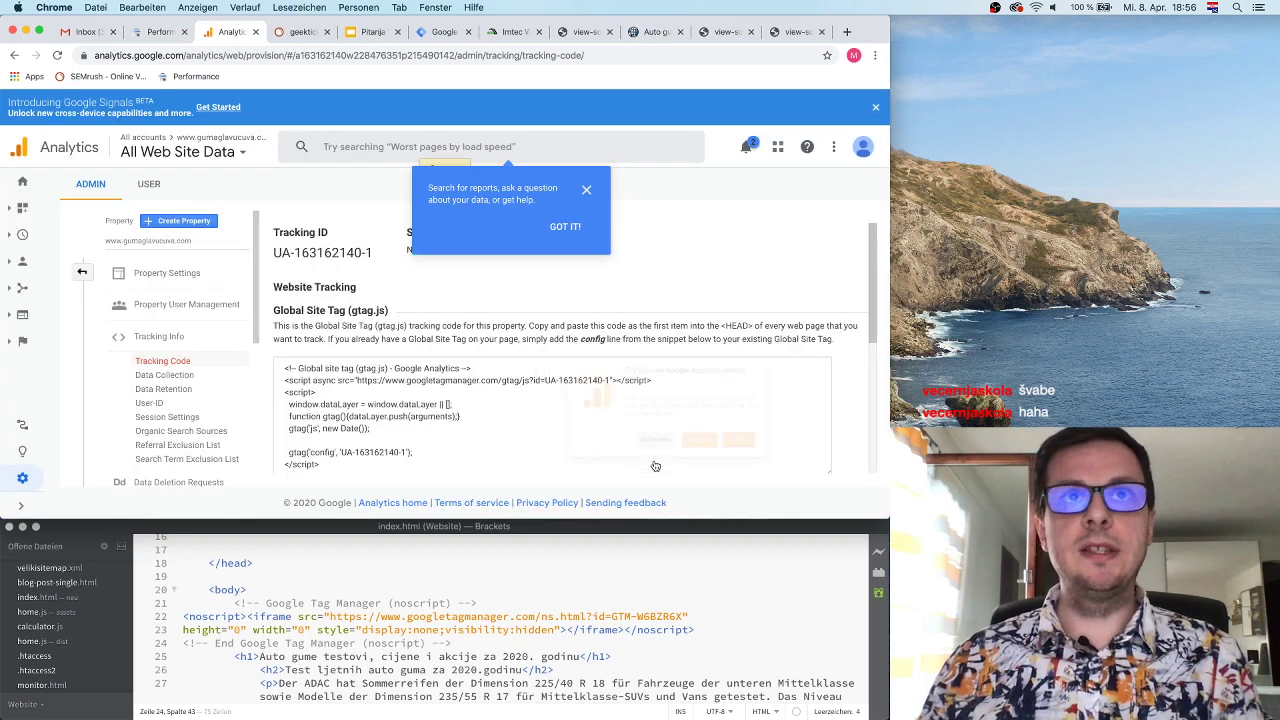
{"action": "left_click", "coordinate": [565, 228]}
Review the tracking code page, including the Global Site Tag instructions, connected site tags and the Google Tag Manager section
{"action": "scroll", "coordinate": [593, 292], "scroll_direction": "down", "scroll_amount": 2}
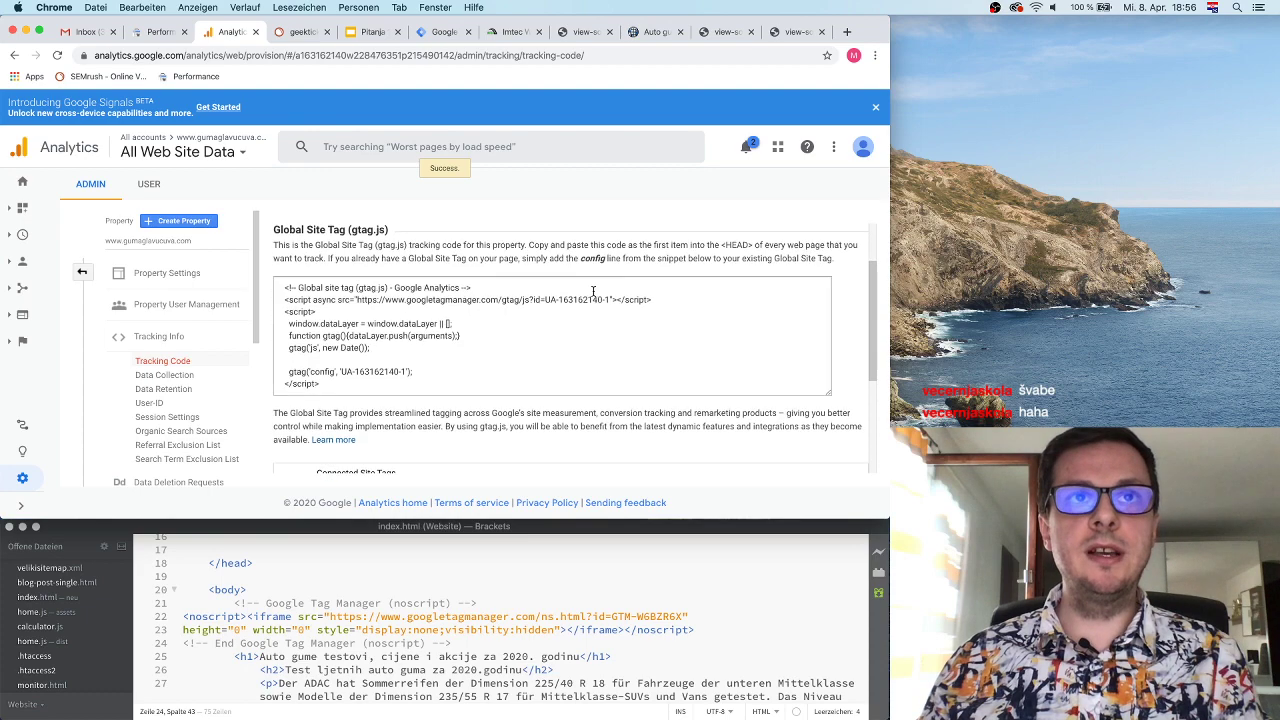
{"action": "scroll", "coordinate": [475, 317], "scroll_direction": "down", "scroll_amount": 4}
{"action": "scroll", "coordinate": [496, 286], "scroll_direction": "up", "scroll_amount": 5}
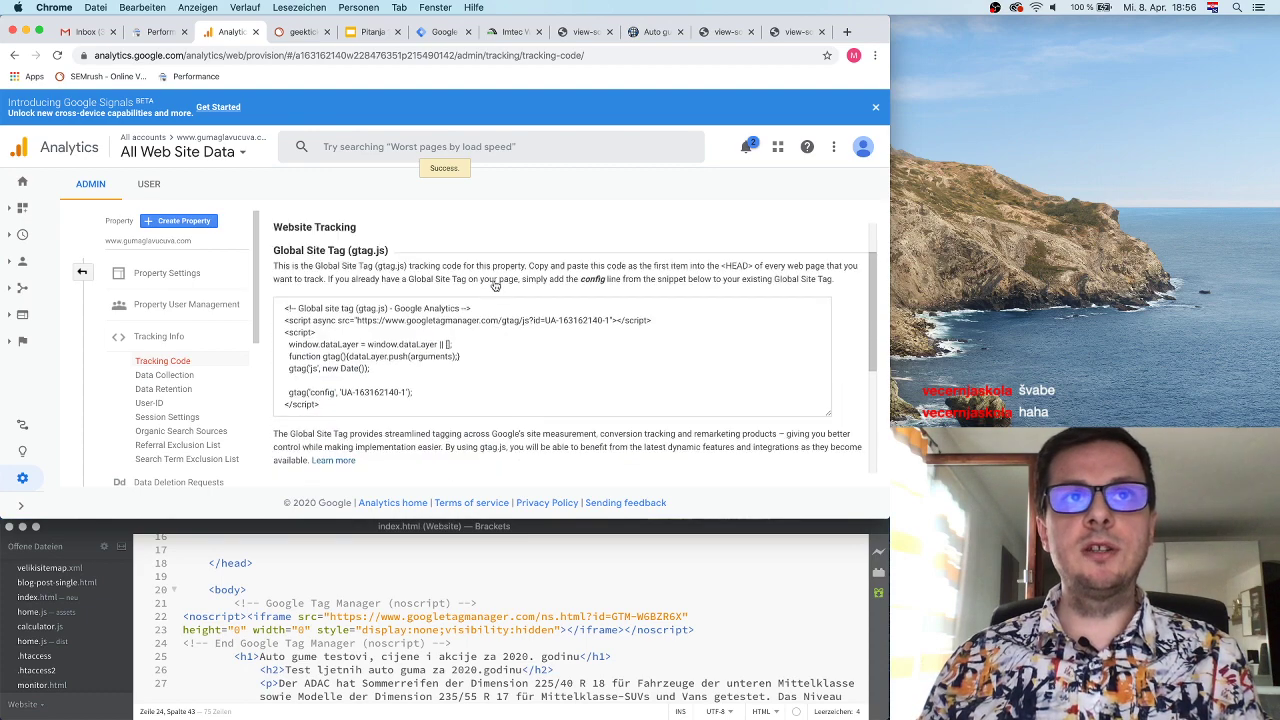
{"action": "scroll", "coordinate": [522, 386], "scroll_direction": "down", "scroll_amount": 1}
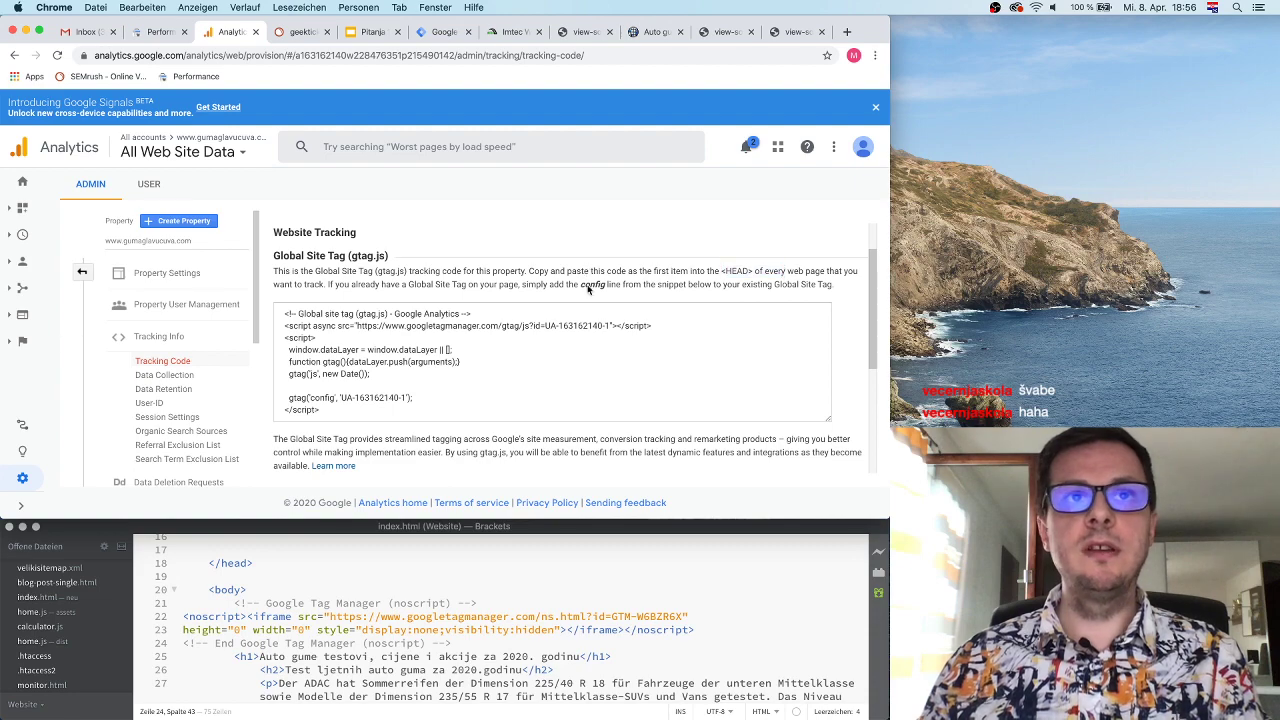
{"action": "scroll", "coordinate": [590, 290], "scroll_direction": "down", "scroll_amount": 4}
{"action": "scroll", "coordinate": [590, 373], "scroll_direction": "down", "scroll_amount": 1}
{"action": "scroll", "coordinate": [590, 372], "scroll_direction": "up", "scroll_amount": 5}
{"action": "scroll", "coordinate": [590, 370], "scroll_direction": "down", "scroll_amount": 5}
{"action": "scroll", "coordinate": [590, 369], "scroll_direction": "down", "scroll_amount": 1}
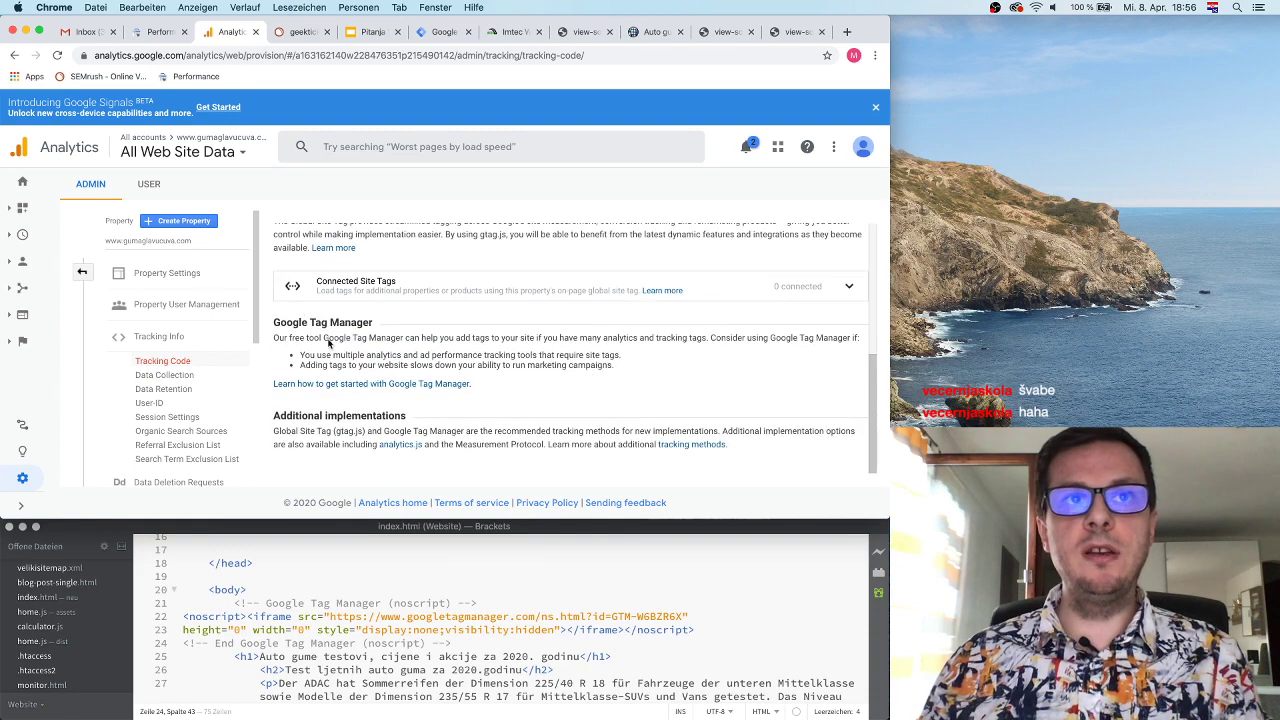
{"action": "scroll", "coordinate": [699, 360], "scroll_direction": "up", "scroll_amount": 5}
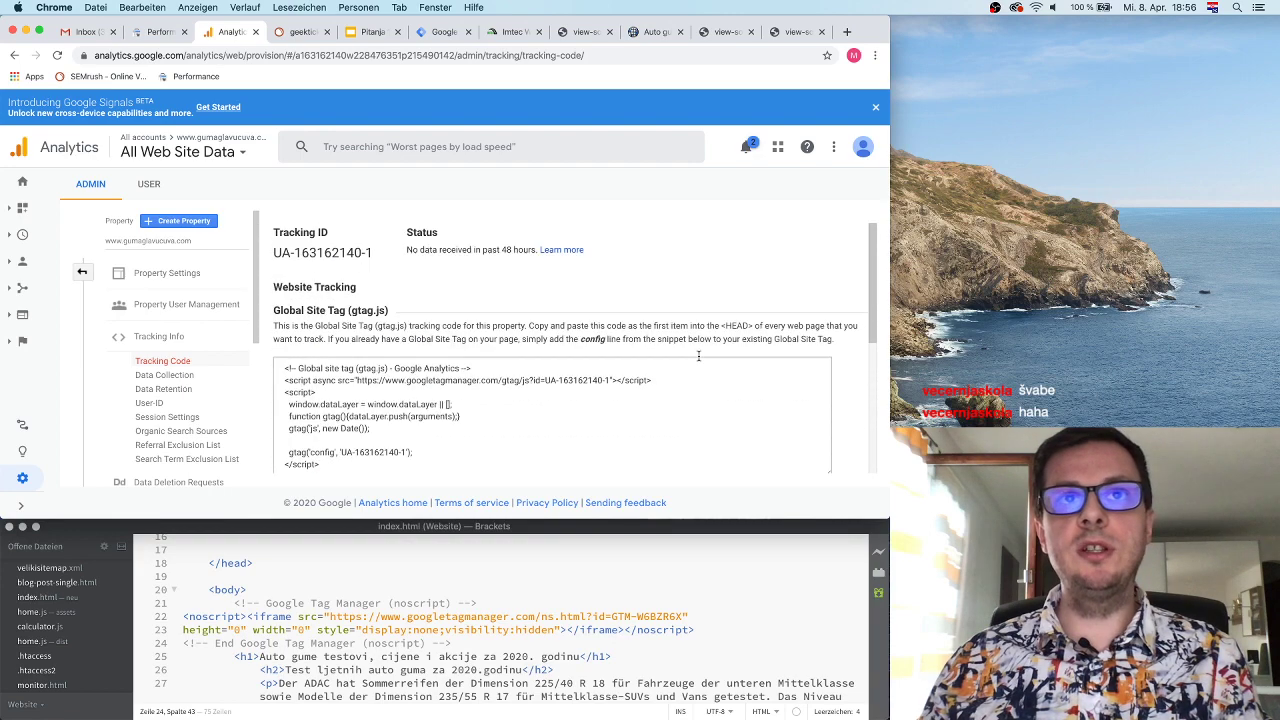
{"action": "scroll", "coordinate": [697, 356], "scroll_direction": "down", "scroll_amount": 5}
{"action": "scroll", "coordinate": [708, 317], "scroll_direction": "up", "scroll_amount": 4}
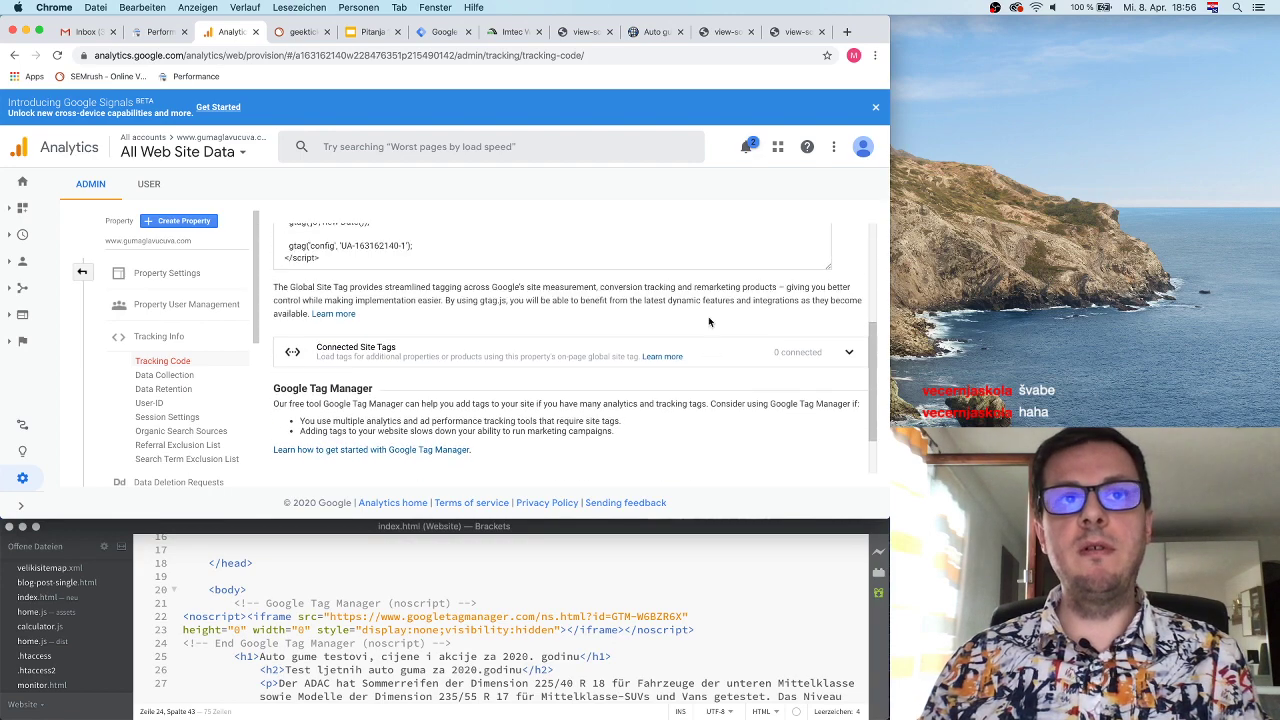
{"action": "scroll", "coordinate": [708, 317], "scroll_direction": "up", "scroll_amount": 2}
{"action": "scroll", "coordinate": [708, 316], "scroll_direction": "down", "scroll_amount": 2}
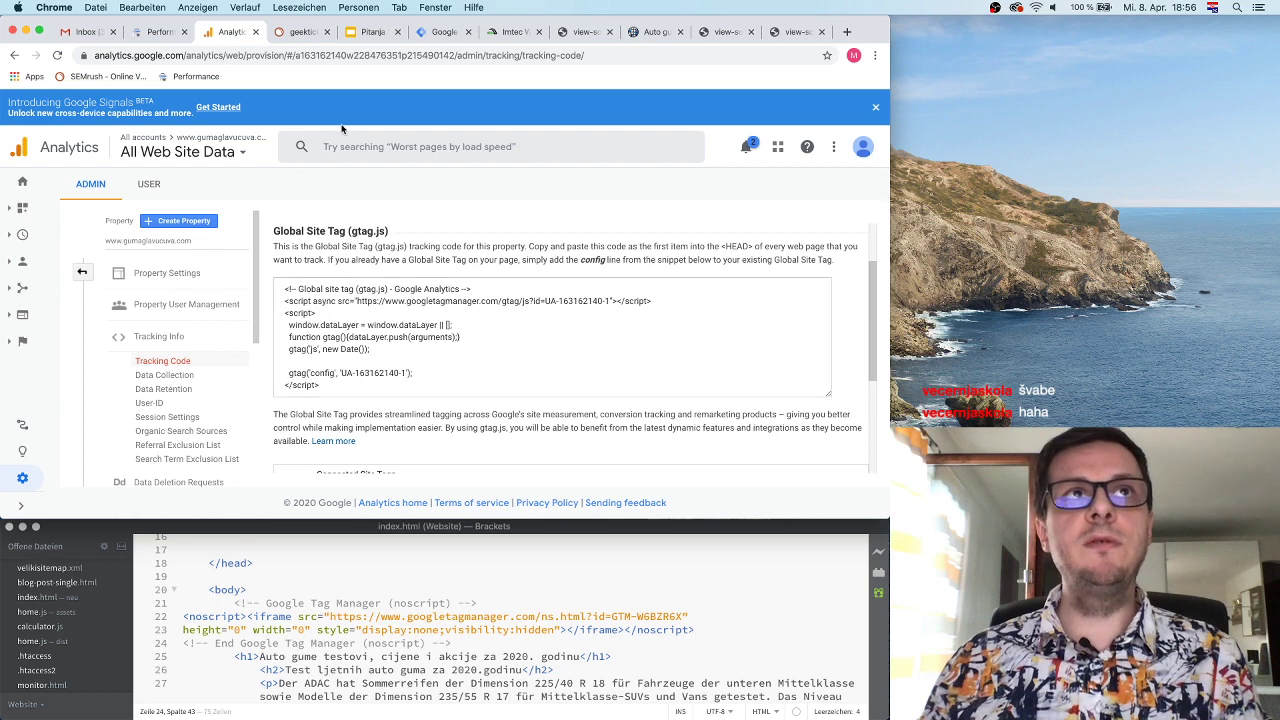
Highlight the entire Global Site Tag code snippet on the tracking code page
{"action": "left_click", "coordinate": [412, 338]}
{"action": "left_click", "coordinate": [364, 299]}
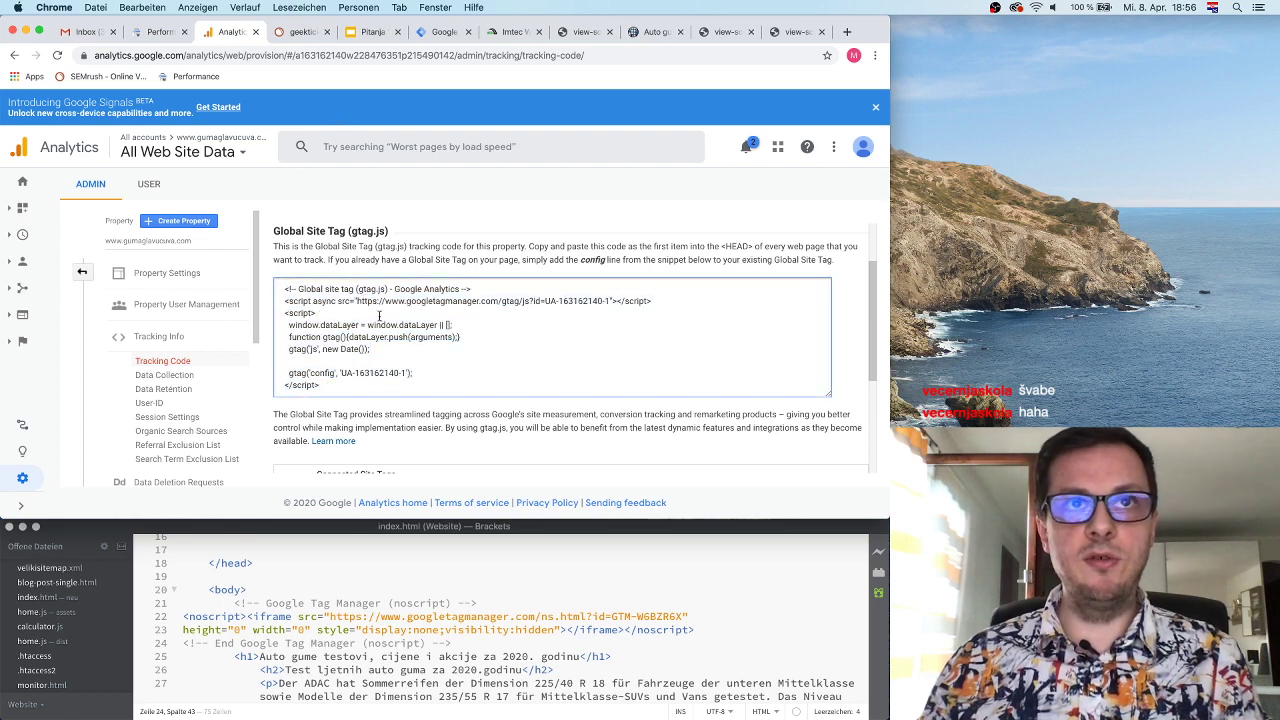
{"action": "left_click", "coordinate": [383, 390]}
{"action": "left_click", "coordinate": [474, 346]}
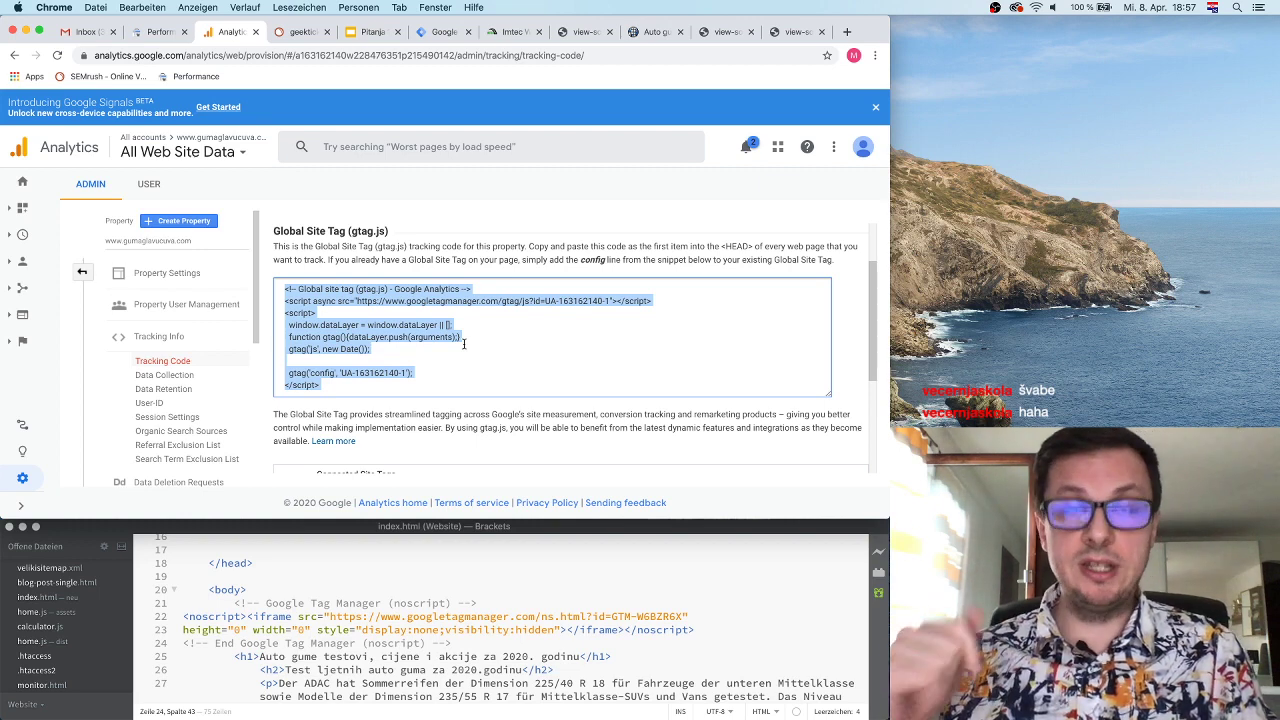
{"action": "scroll", "coordinate": [463, 343], "scroll_direction": "up", "scroll_amount": 1}
Switch to Google Tag Manager and start a new tag named "Google Analytics General"
{"action": "left_click", "coordinate": [445, 31]}
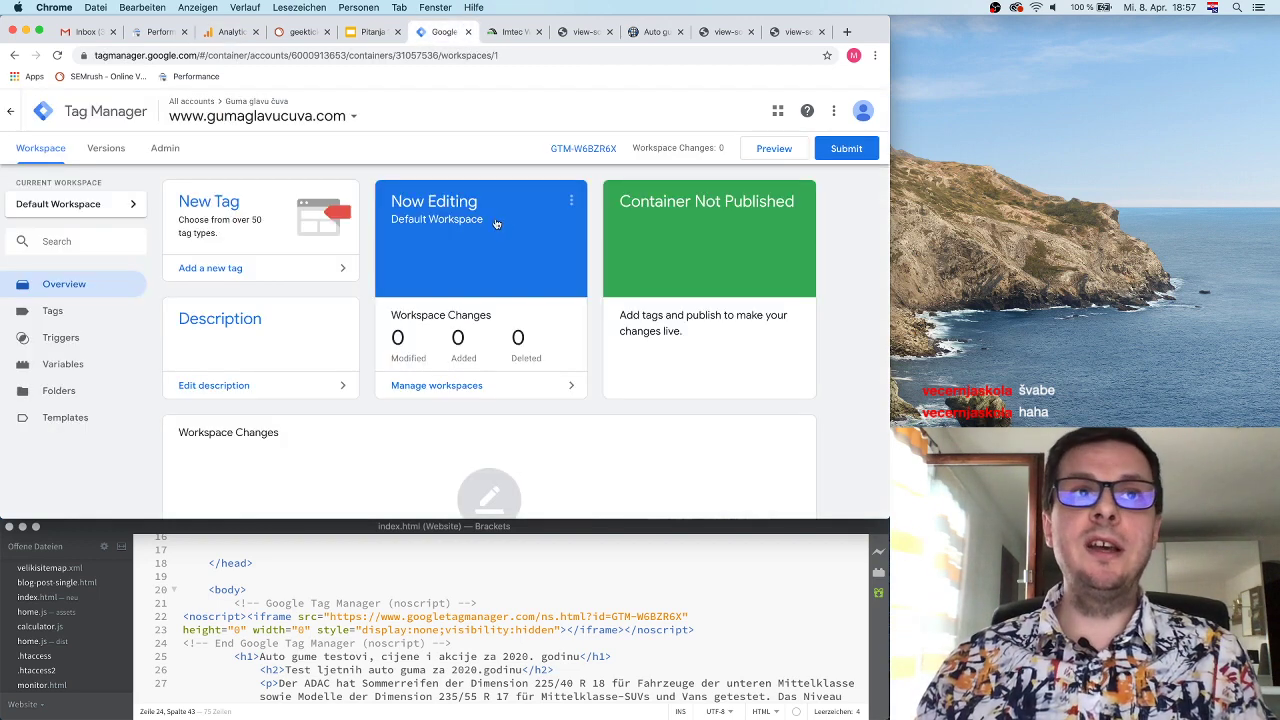
{"action": "left_click", "coordinate": [234, 204]}
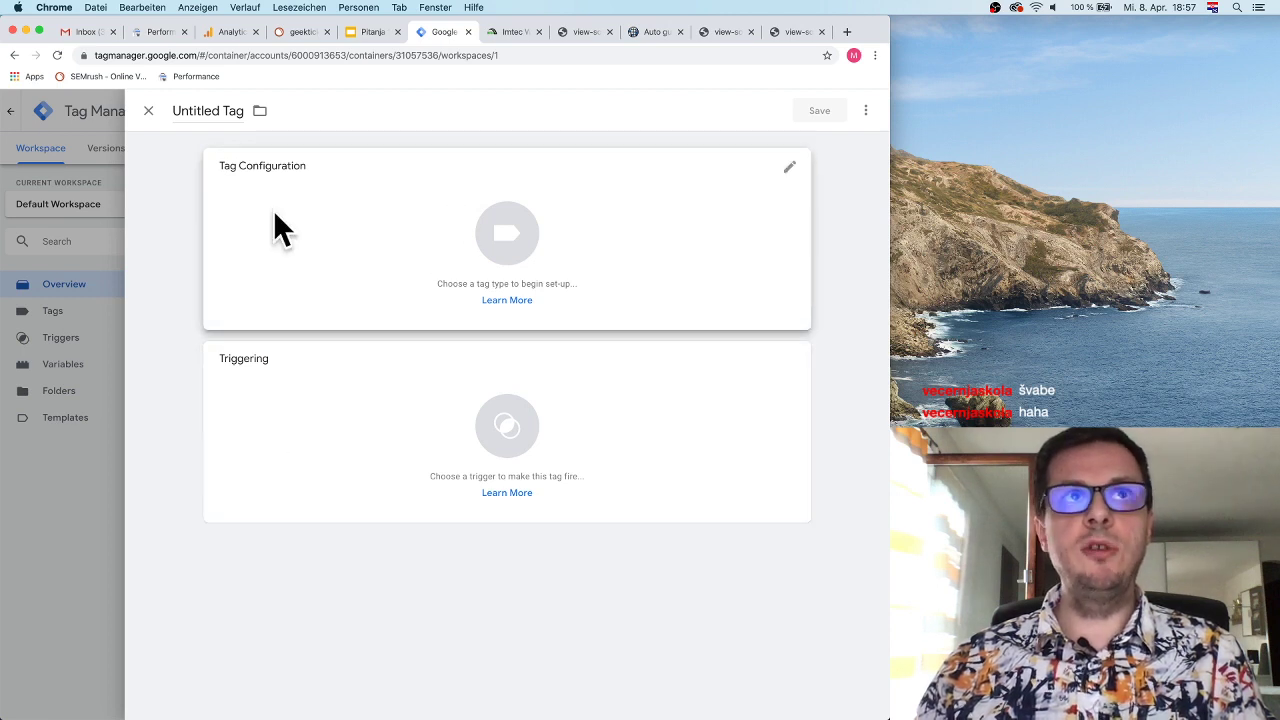
{"action": "left_click", "coordinate": [223, 110]}
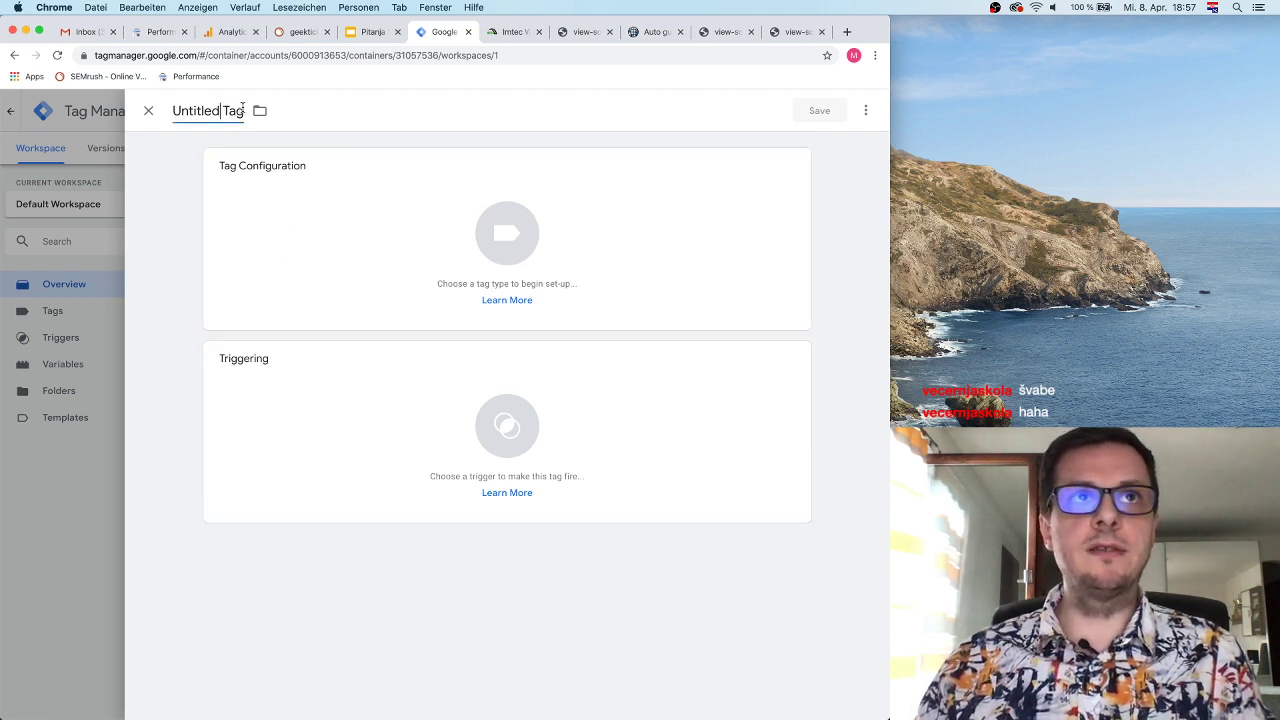
{"action": "left_click_drag", "start_coordinate": [242, 108], "coordinate": [166, 110]}
{"action": "type", "text": "Goo"}
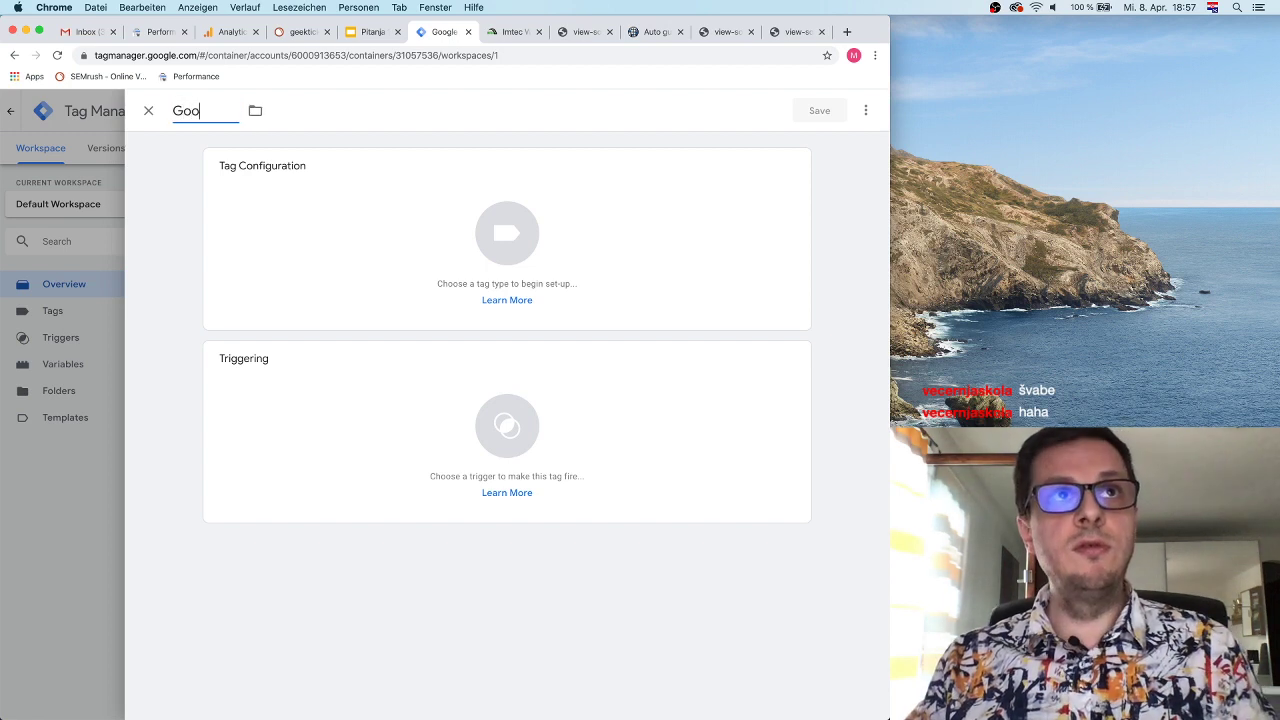
{"action": "type", "text": "gle Analy"}
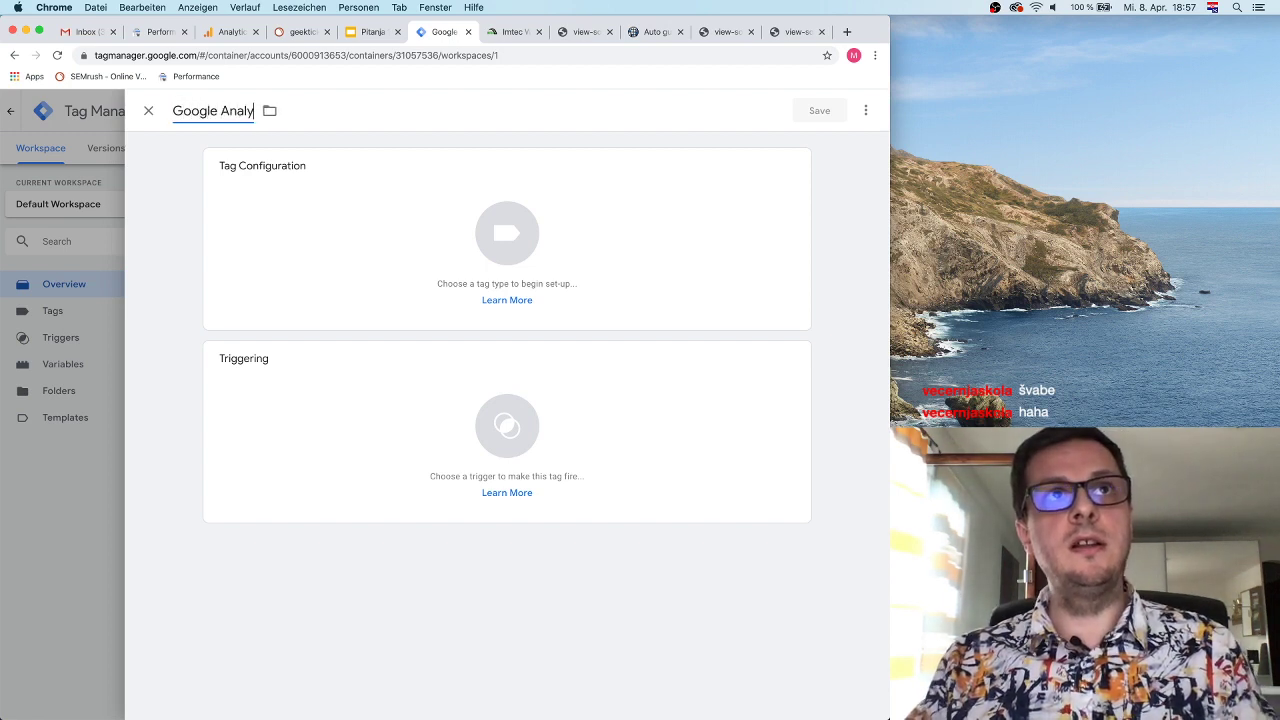
{"action": "type", "text": "tics General"}
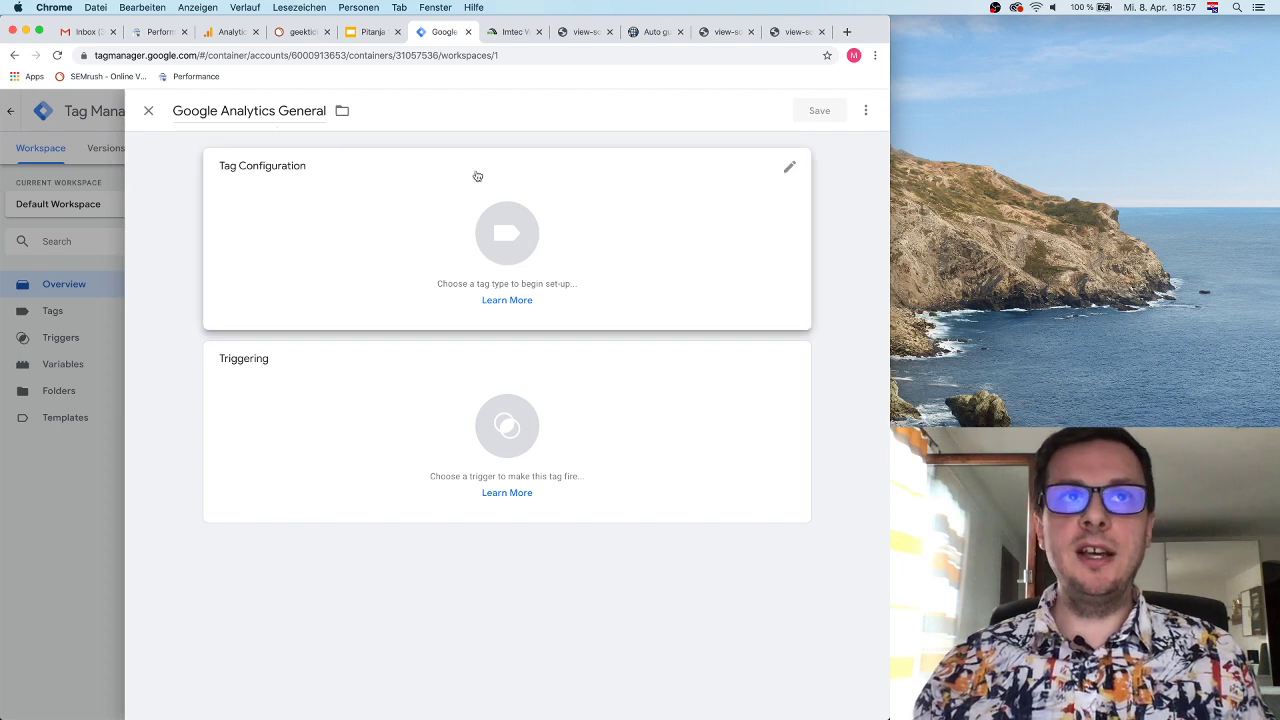
Examine the available tag types for the new tag, from the featured Google tags through the custom and third-party ones
{"action": "left_click", "coordinate": [521, 217]}
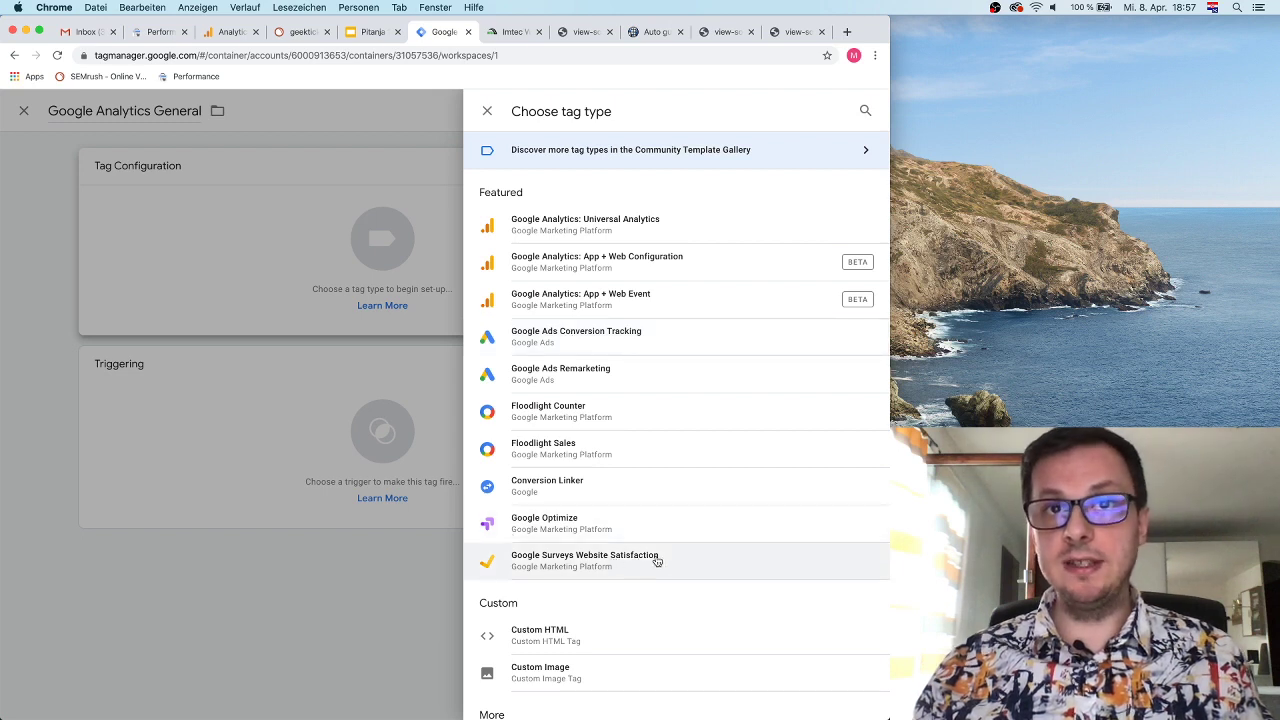
{"action": "scroll", "coordinate": [661, 561], "scroll_direction": "down", "scroll_amount": 2}
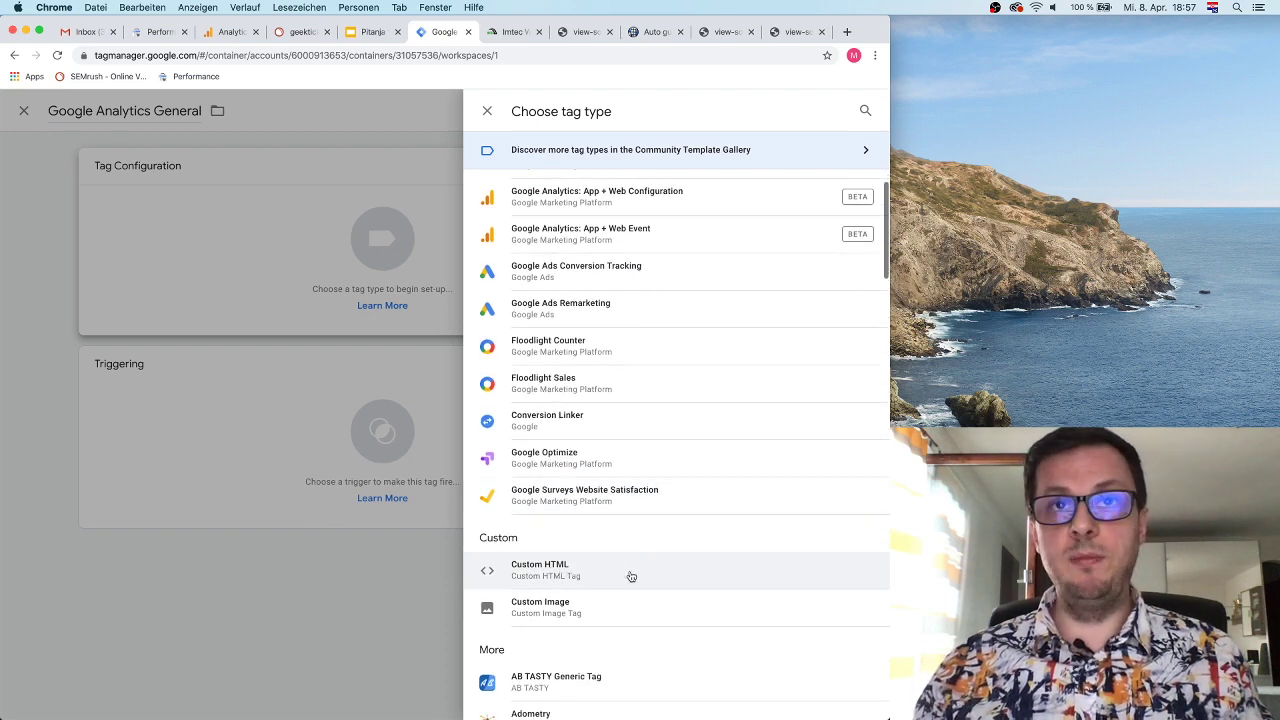
{"action": "scroll", "coordinate": [791, 263], "scroll_direction": "up", "scroll_amount": 1}
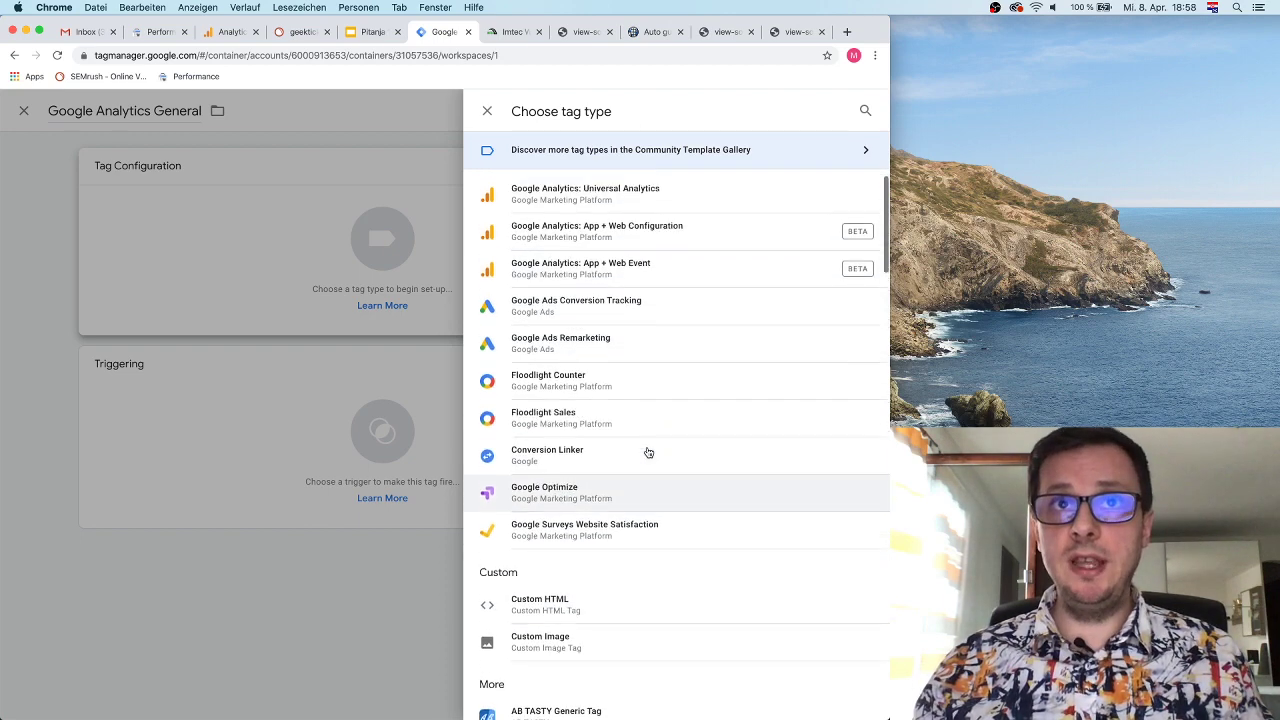
{"action": "scroll", "coordinate": [648, 453], "scroll_direction": "up", "scroll_amount": 1}
{"action": "scroll", "coordinate": [638, 544], "scroll_direction": "down", "scroll_amount": 3}
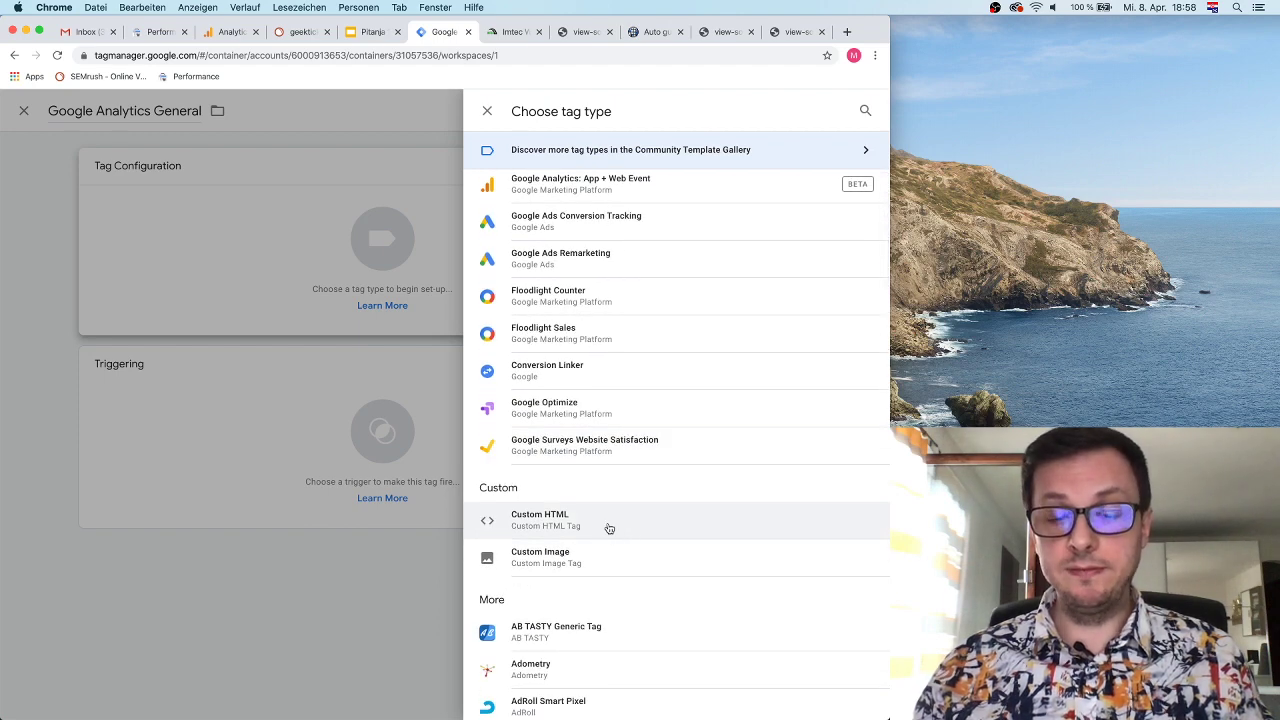
{"action": "scroll", "coordinate": [672, 526], "scroll_direction": "down", "scroll_amount": 8}
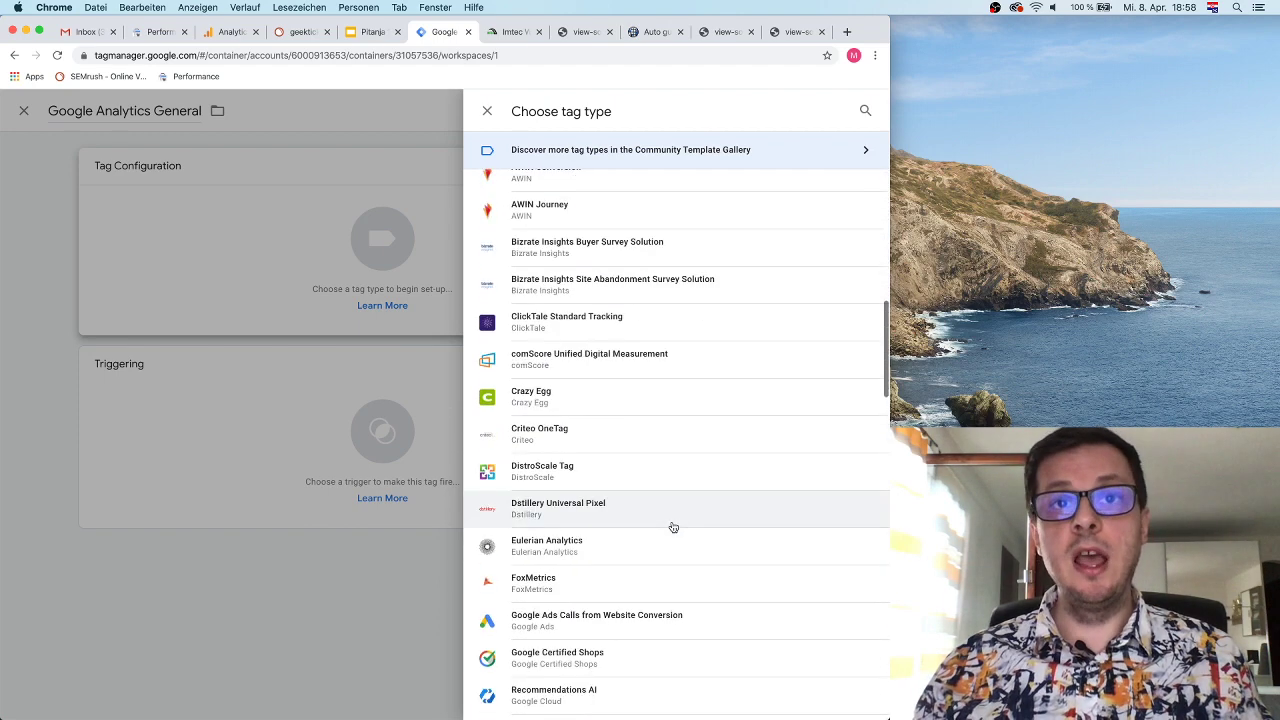
{"action": "scroll", "coordinate": [686, 471], "scroll_direction": "down", "scroll_amount": 6}
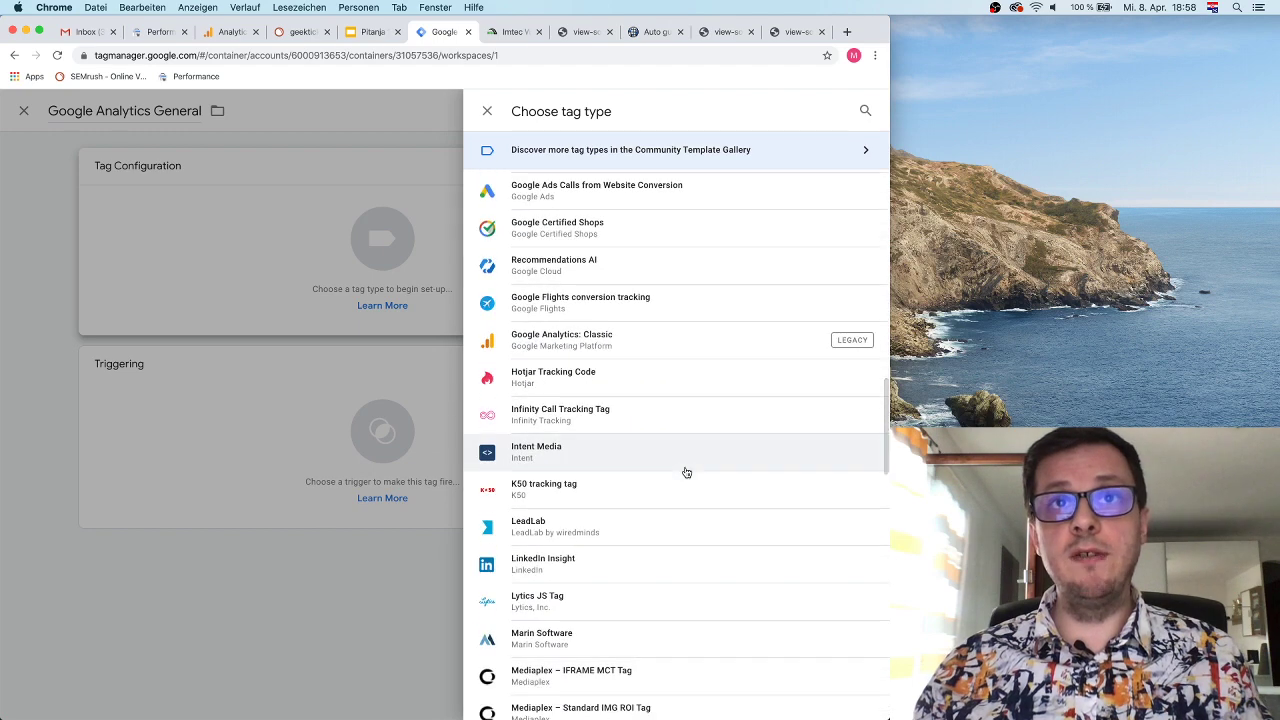
{"action": "scroll", "coordinate": [701, 390], "scroll_direction": "up", "scroll_amount": 3}
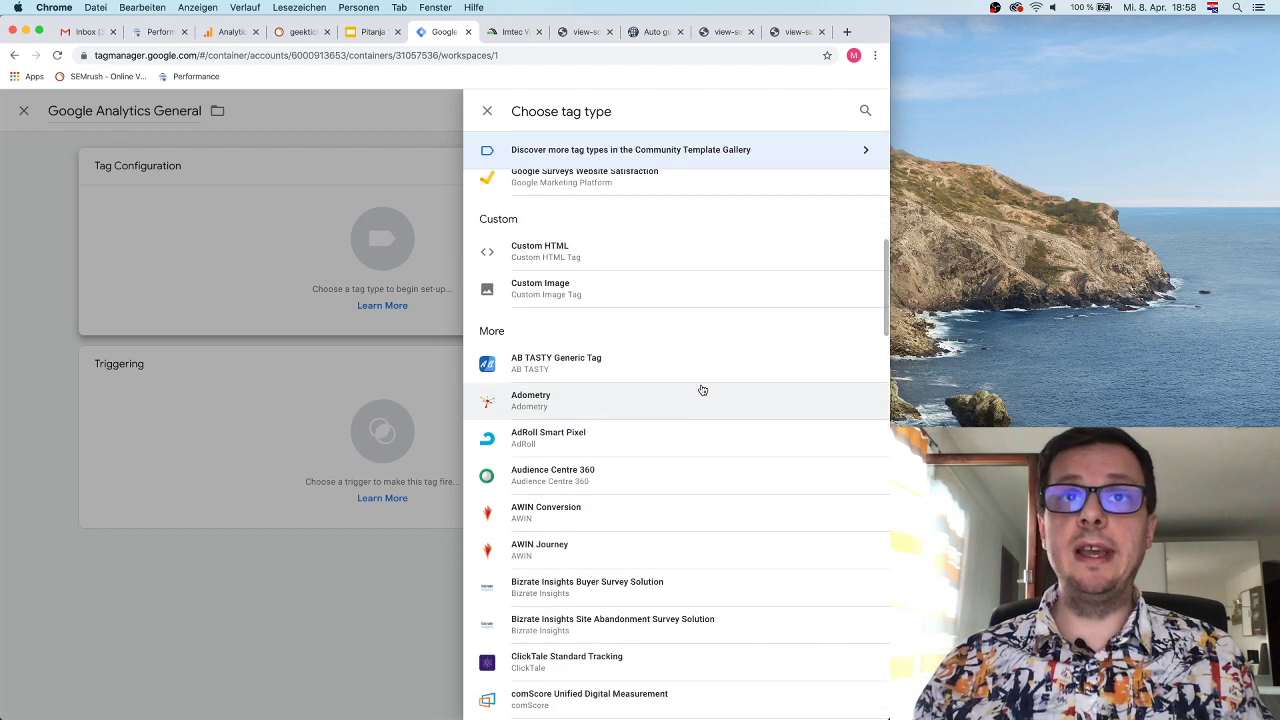
{"action": "scroll", "coordinate": [686, 460], "scroll_direction": "down", "scroll_amount": 5}
{"action": "scroll", "coordinate": [686, 463], "scroll_direction": "down", "scroll_amount": 5}
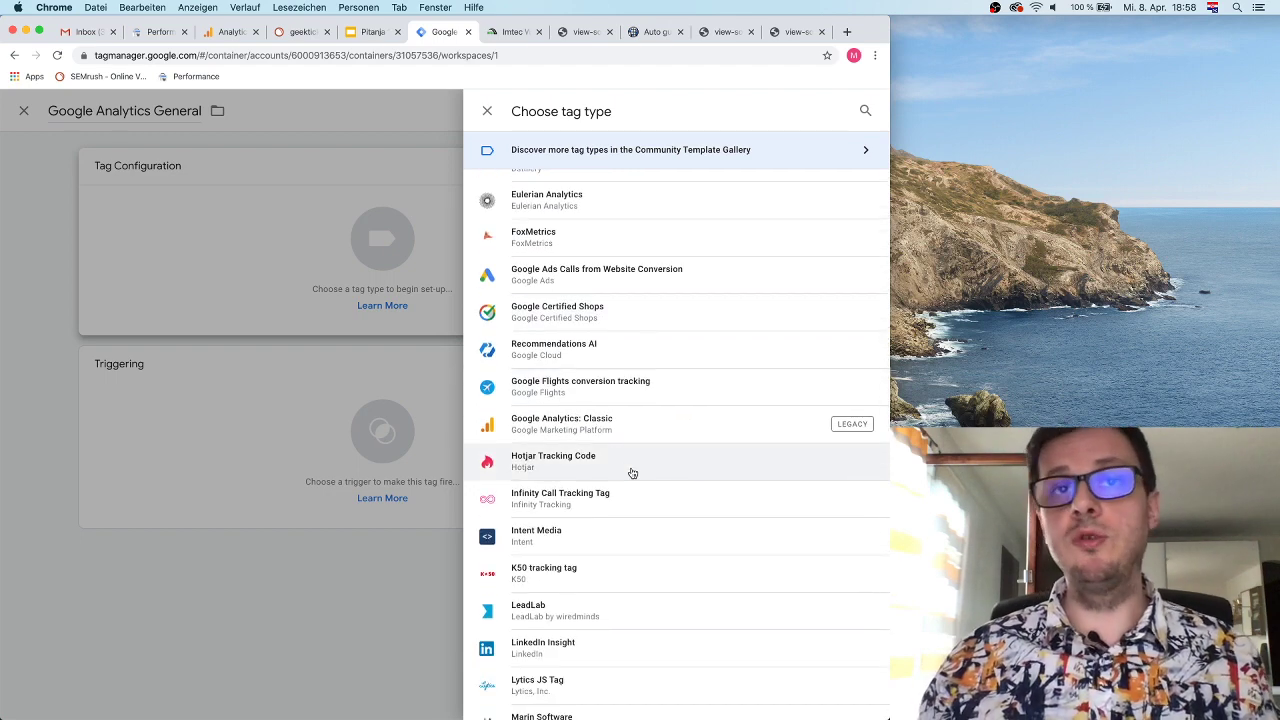
{"action": "scroll", "coordinate": [632, 473], "scroll_direction": "down", "scroll_amount": 2}
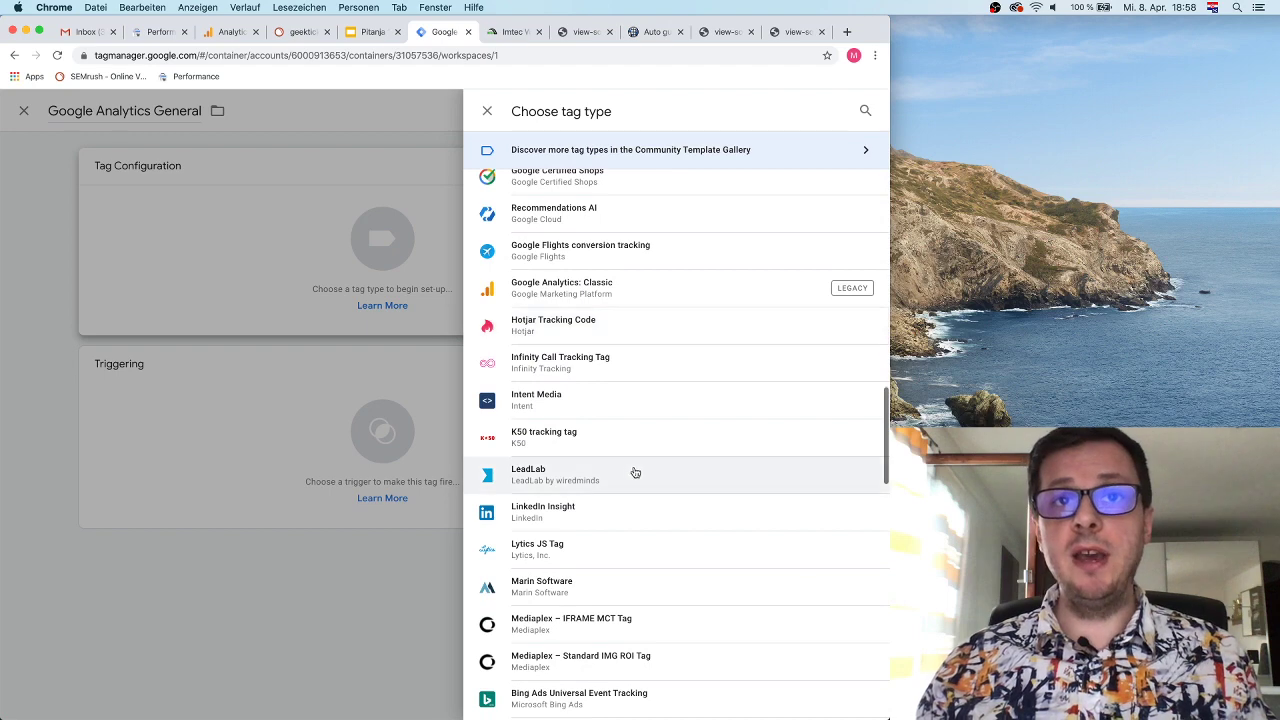
{"action": "scroll", "coordinate": [605, 517], "scroll_direction": "down", "scroll_amount": 15}
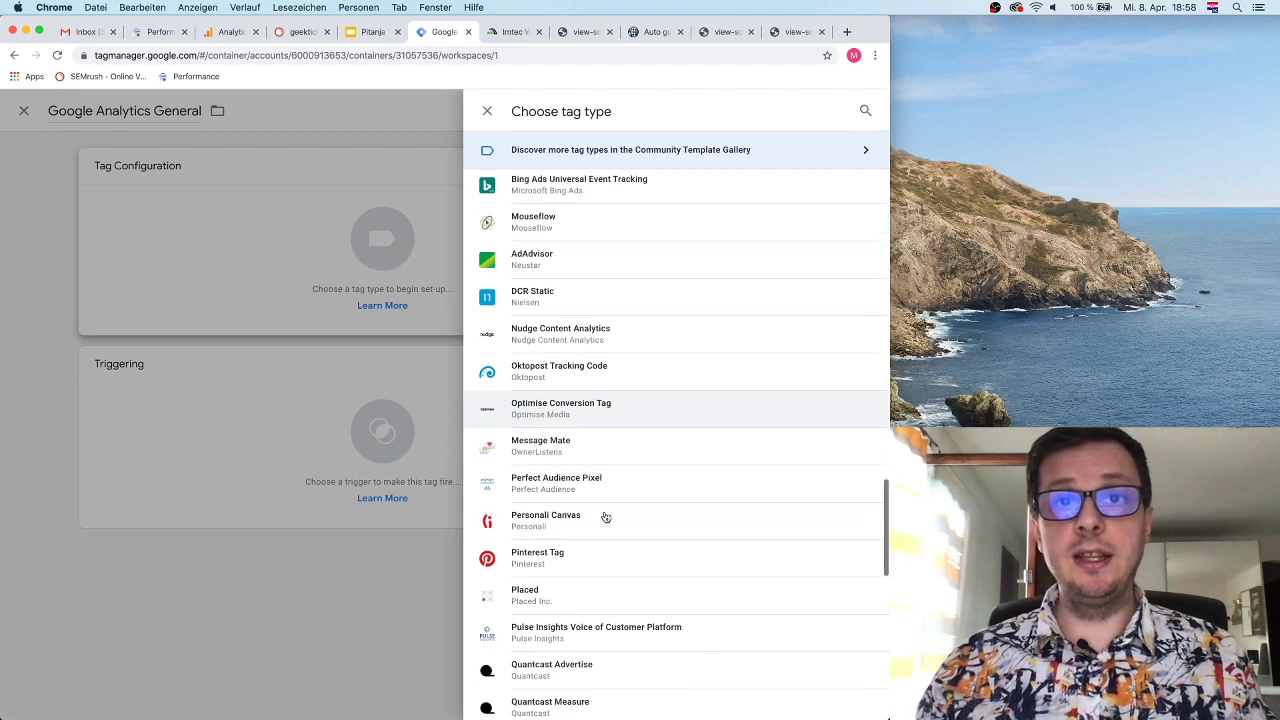
{"action": "scroll", "coordinate": [604, 515], "scroll_direction": "down", "scroll_amount": 3}
{"action": "scroll", "coordinate": [604, 515], "scroll_direction": "up", "scroll_amount": 3}
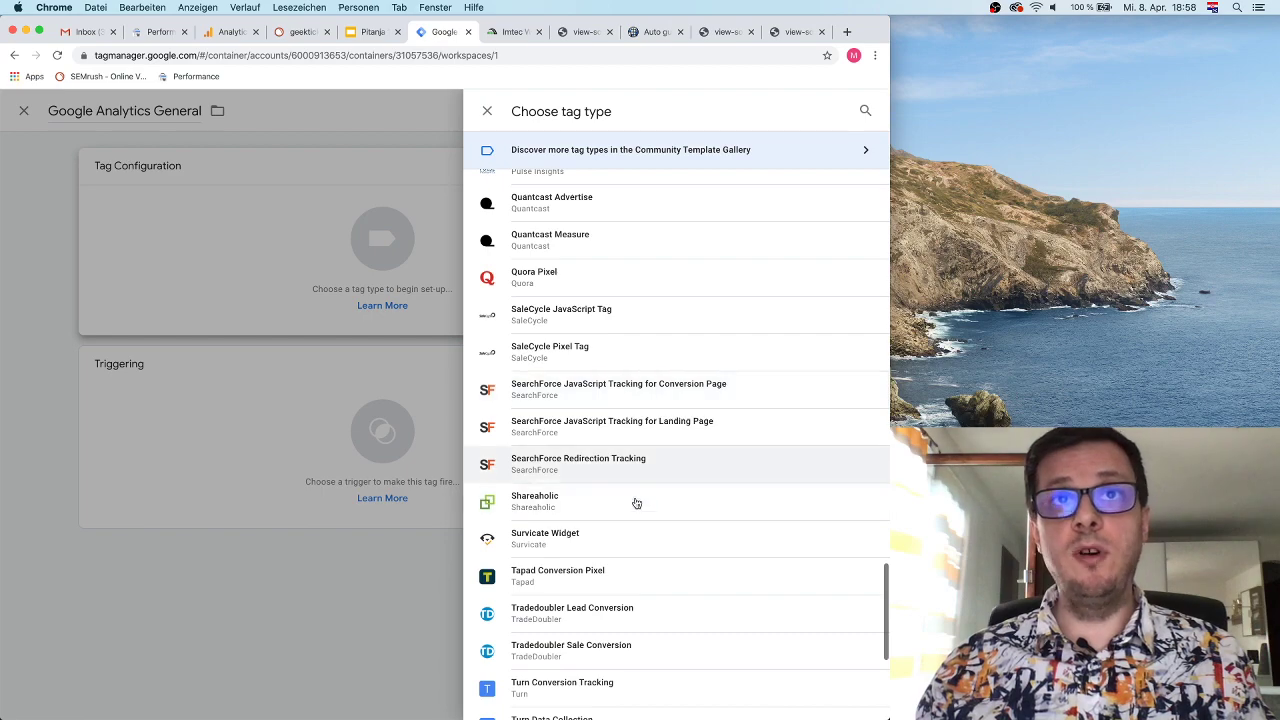
{"action": "scroll", "coordinate": [666, 514], "scroll_direction": "down", "scroll_amount": 3}
{"action": "scroll", "coordinate": [668, 515], "scroll_direction": "up", "scroll_amount": 20}
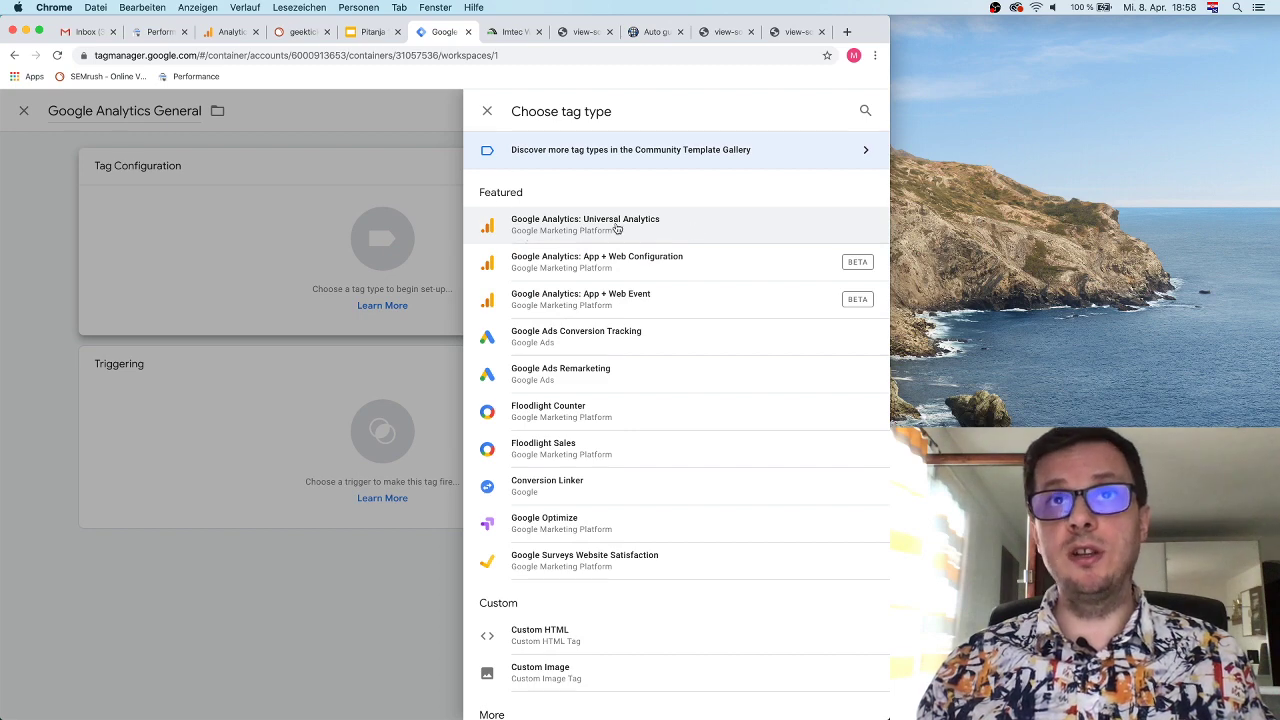
Set the tag type to Google Analytics: Universal Analytics and keep Pageview as the track type
{"action": "left_click", "coordinate": [677, 229]}
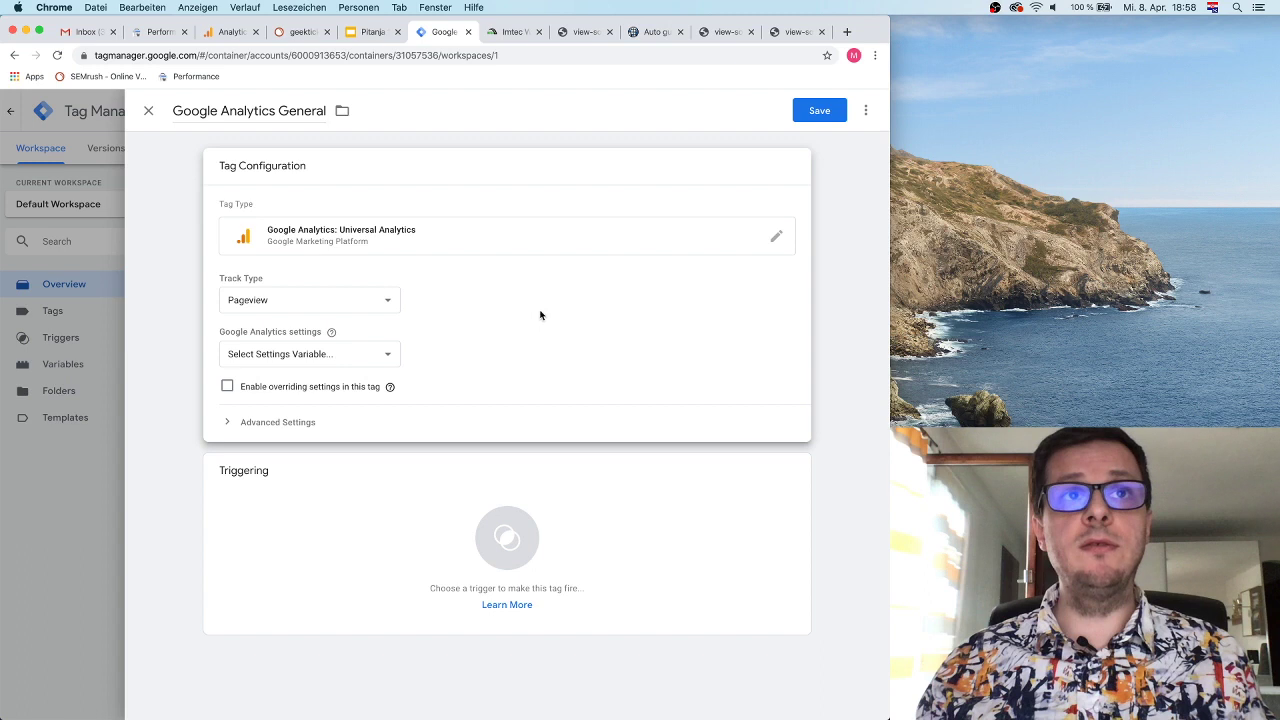
{"action": "mouse_move", "coordinate": [446, 314]}
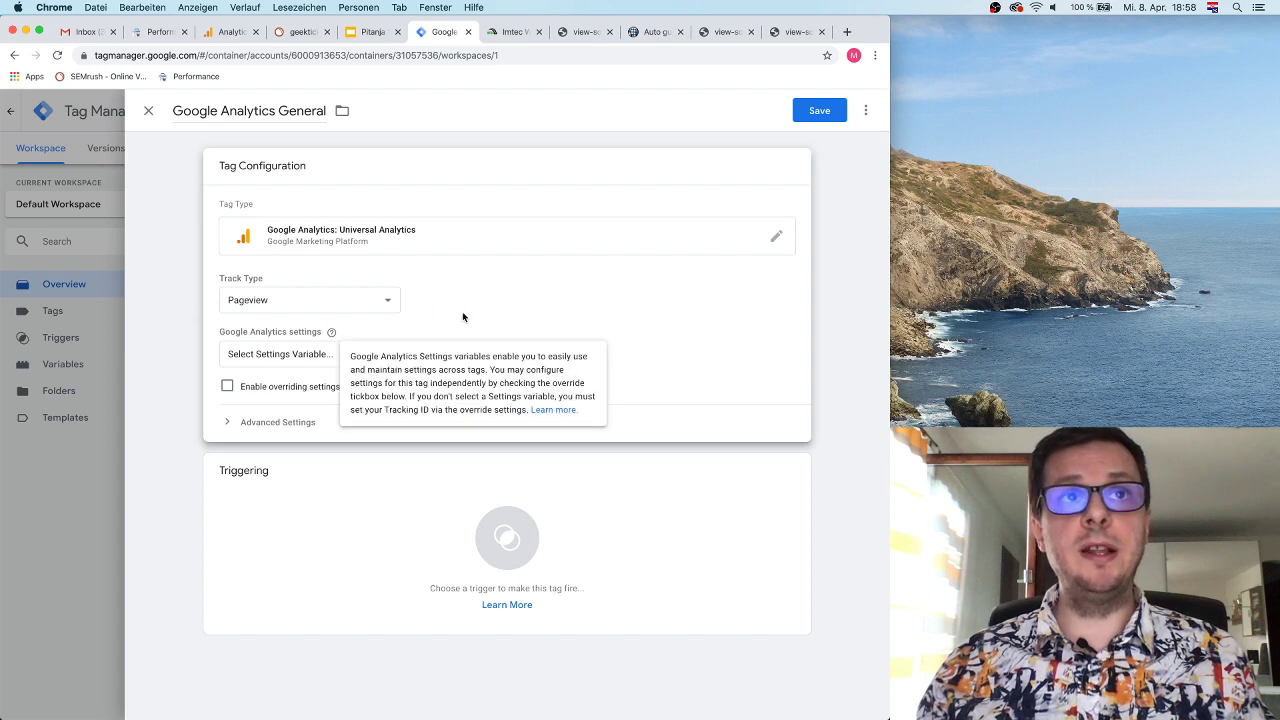
{"action": "left_click", "coordinate": [367, 305]}
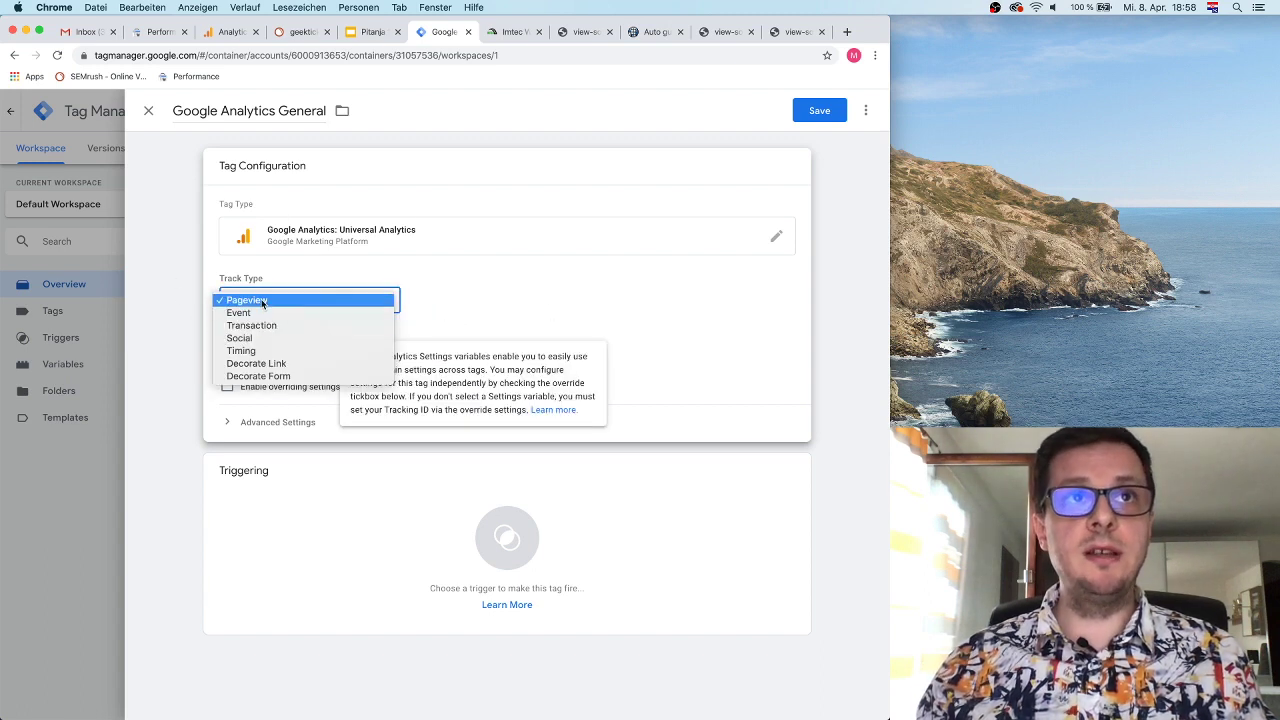
{"action": "left_click", "coordinate": [420, 298]}
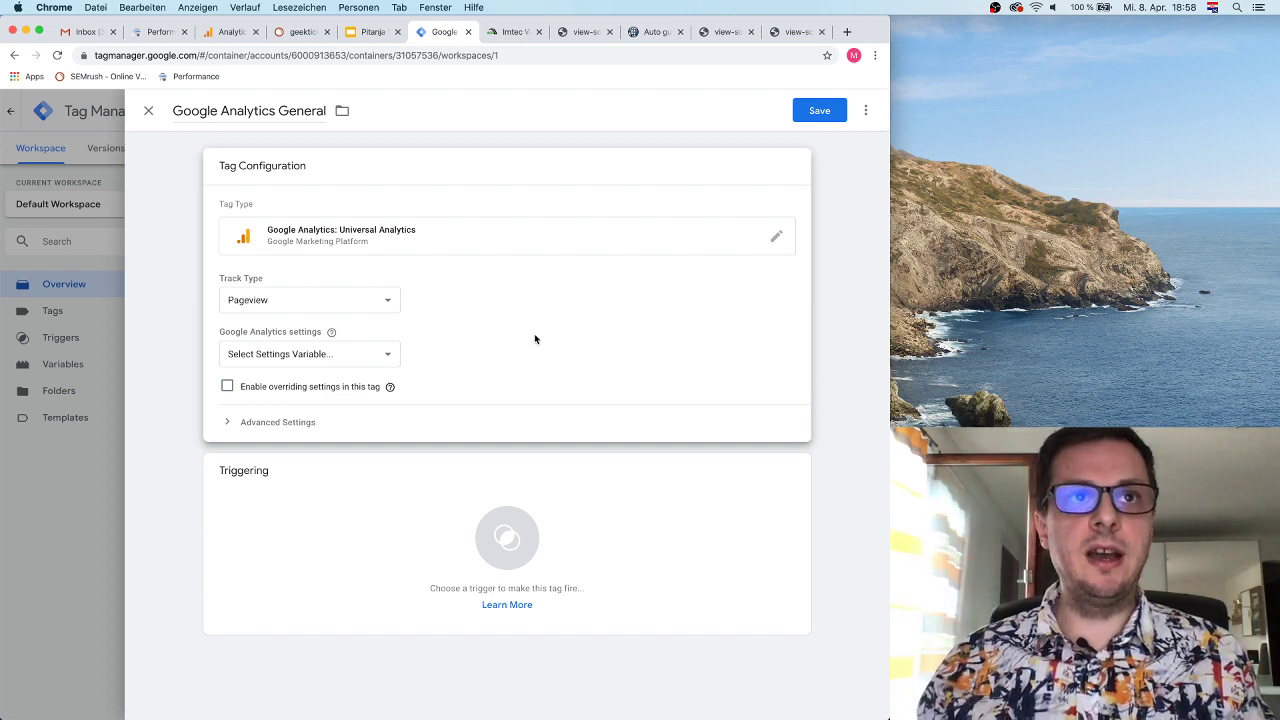
Start a new Google Analytics settings variable for the tag
{"action": "left_click", "coordinate": [340, 356]}
{"action": "left_click", "coordinate": [388, 355]}
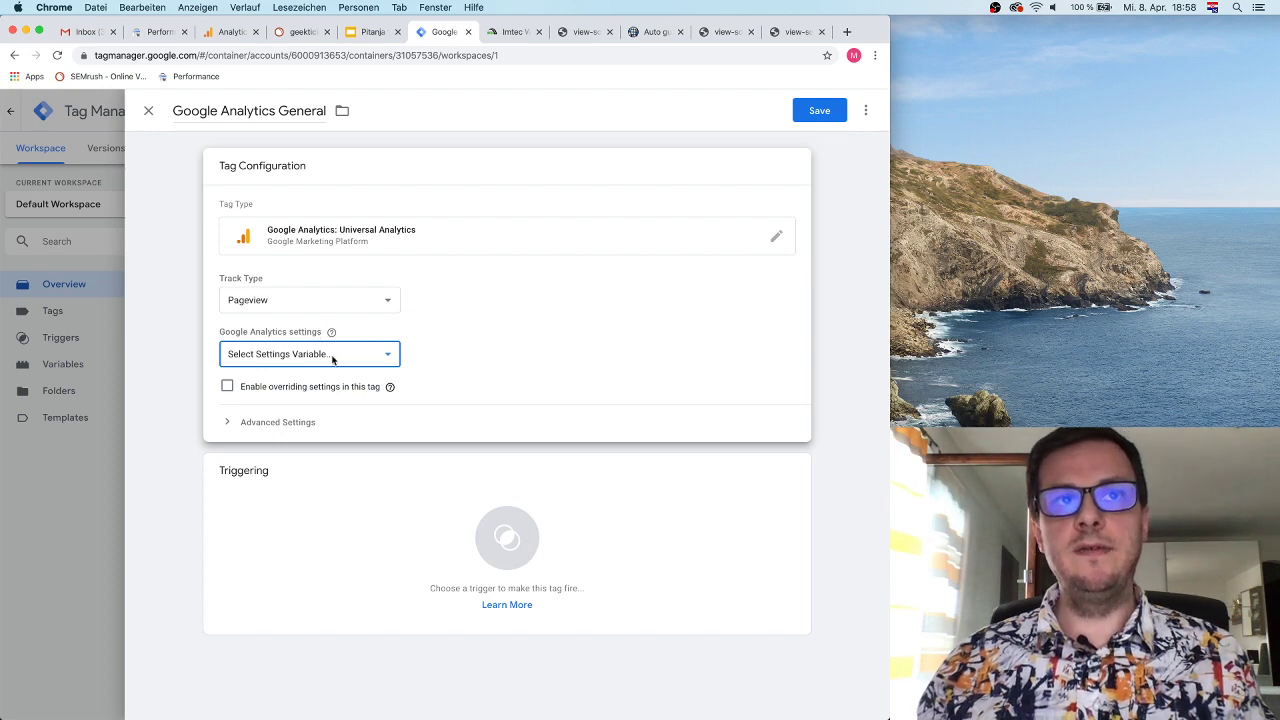
{"action": "left_click", "coordinate": [310, 361]}
{"action": "left_click", "coordinate": [259, 378]}
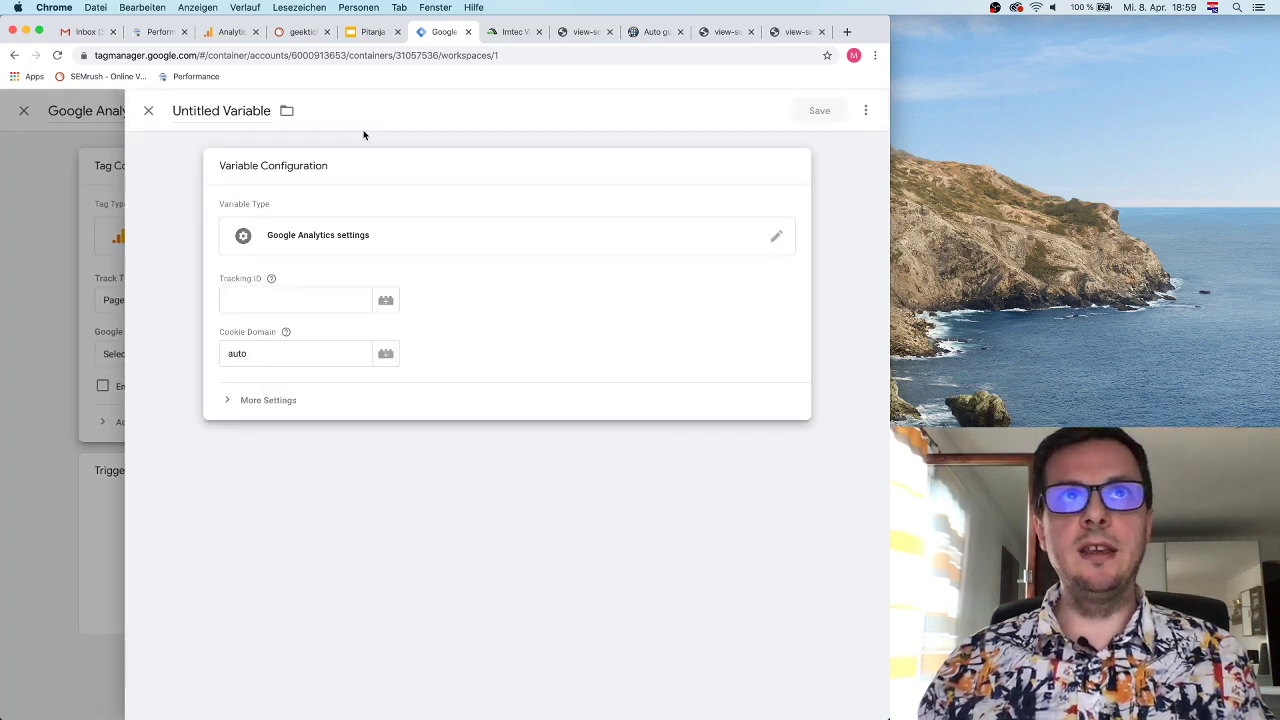
Switch to Google Analytics and copy the entire Global Site Tag code snippet
{"action": "left_click", "coordinate": [230, 32]}
{"action": "left_click", "coordinate": [434, 367]}
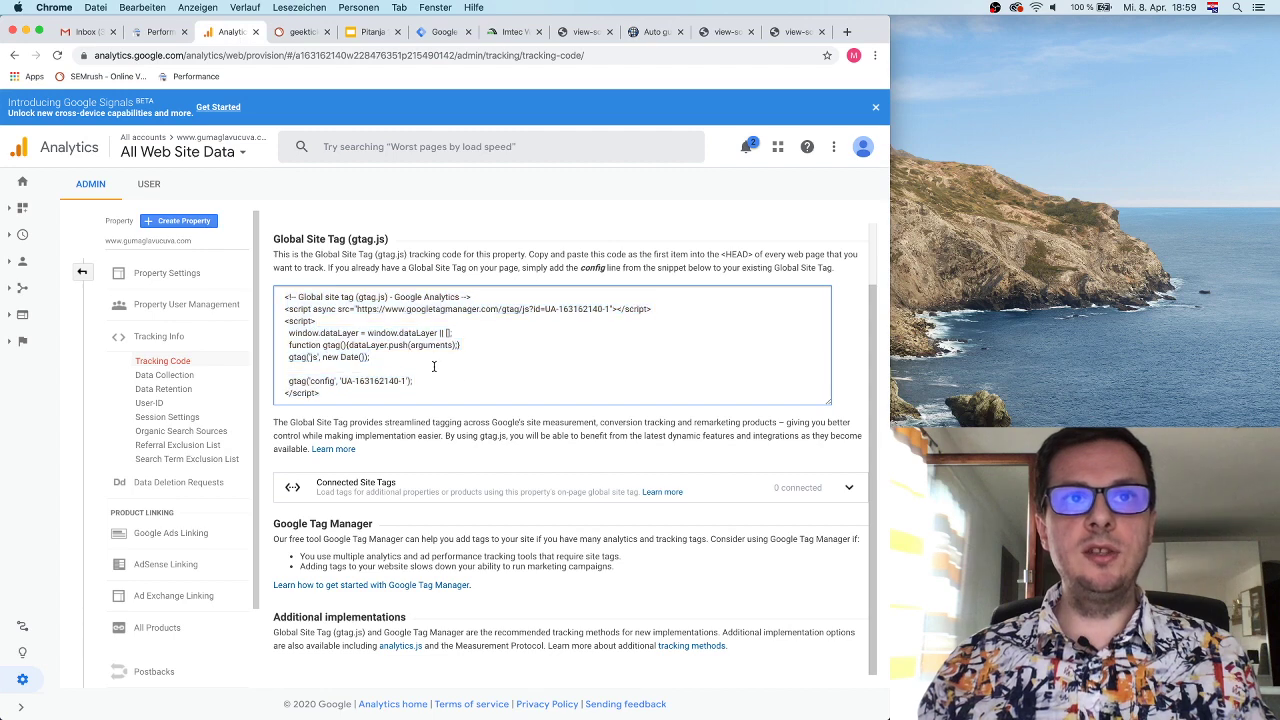
{"action": "left_click_drag", "start_coordinate": [342, 380], "coordinate": [413, 381]}
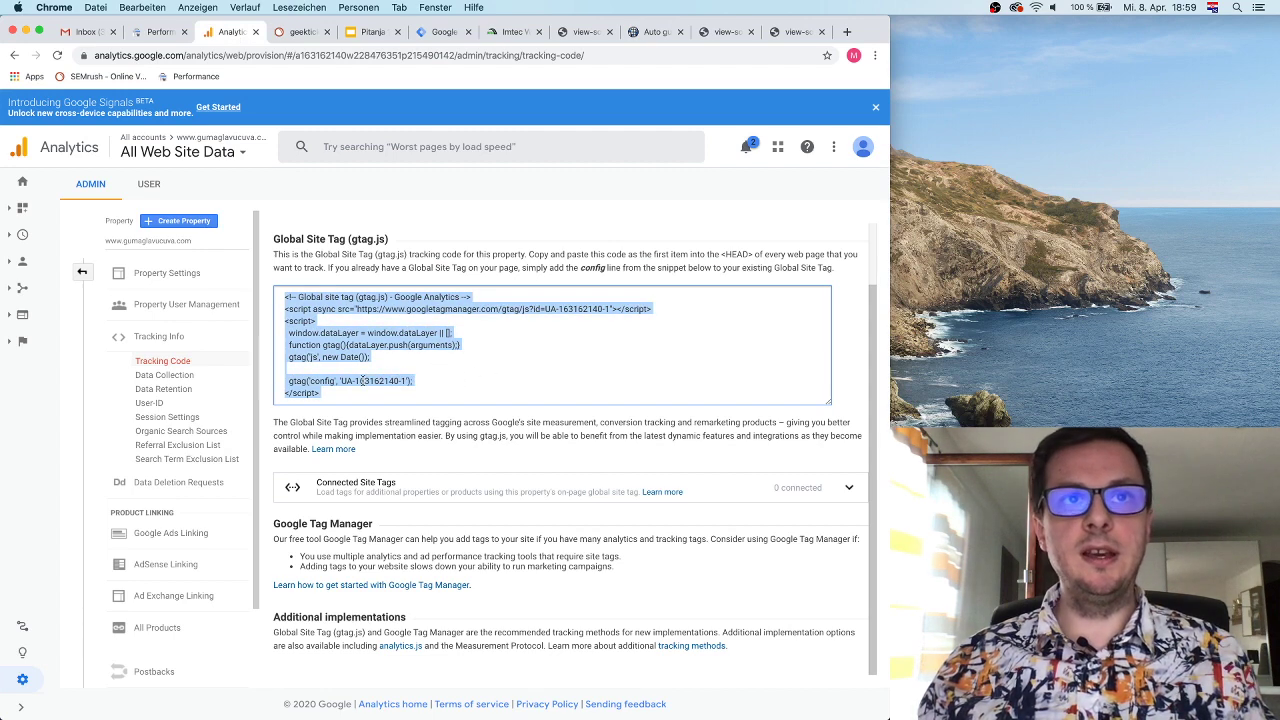
{"action": "key", "text": "super+c"}
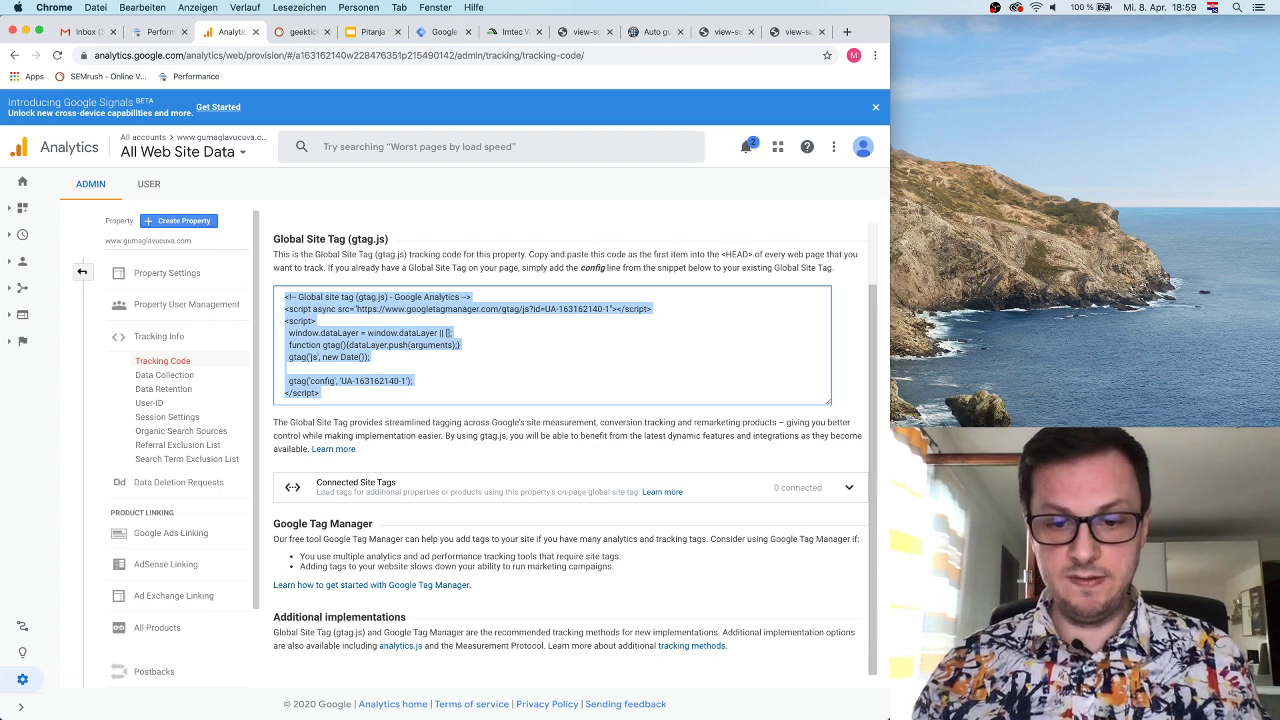
Switch to Brackets, move its window higher up and enlarge it to show more of the editor
{"action": "key", "text": "super+Tab"}
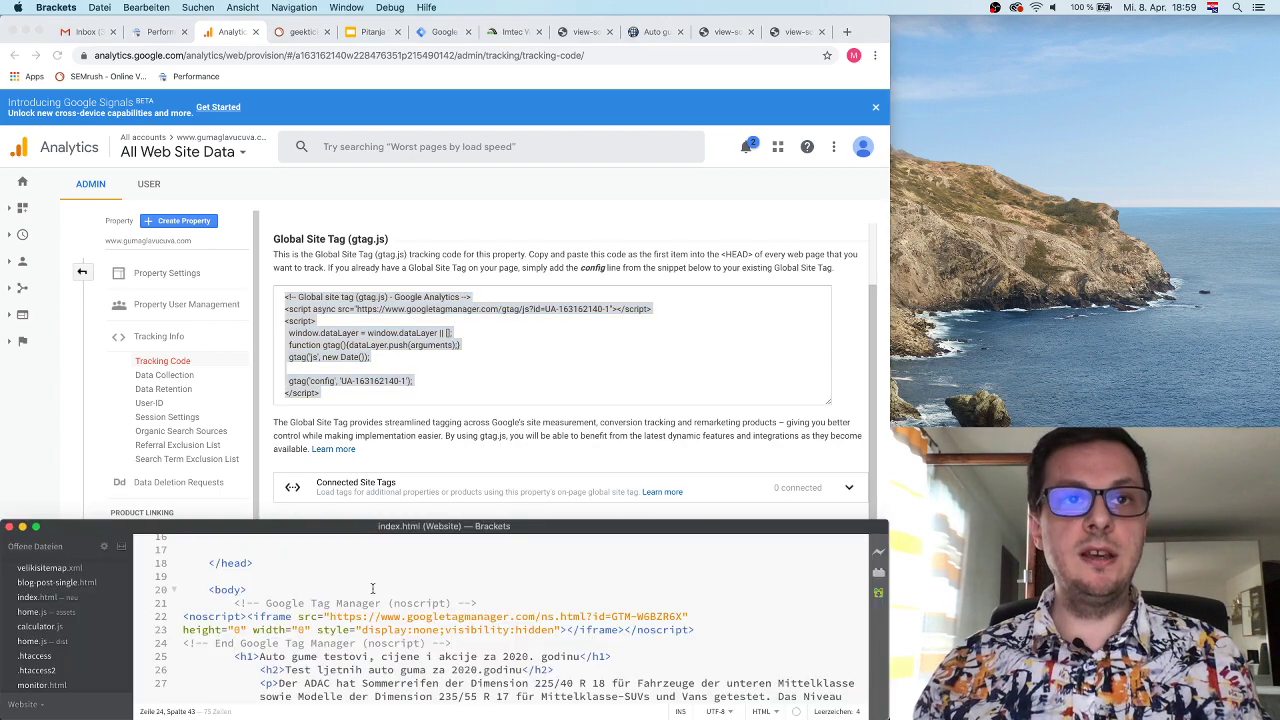
{"action": "left_click_drag", "start_coordinate": [352, 529], "coordinate": [369, 119]}
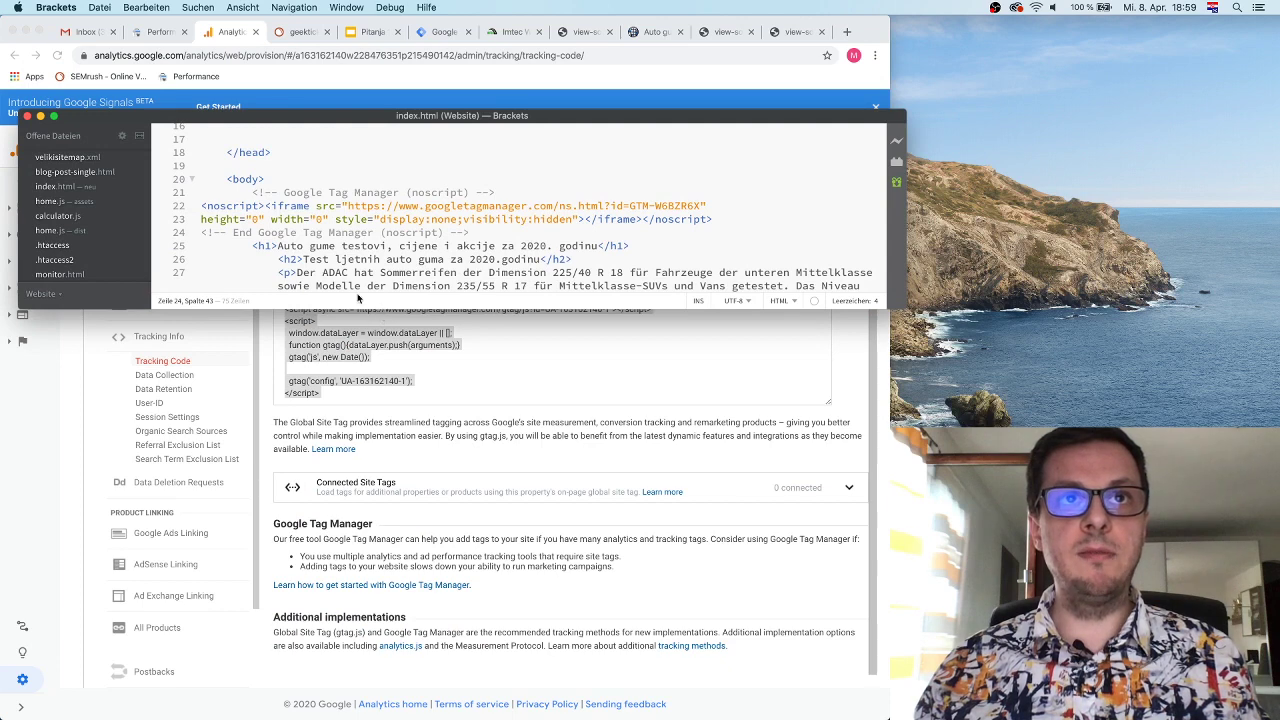
{"action": "left_click_drag", "start_coordinate": [903, 308], "coordinate": [873, 667]}
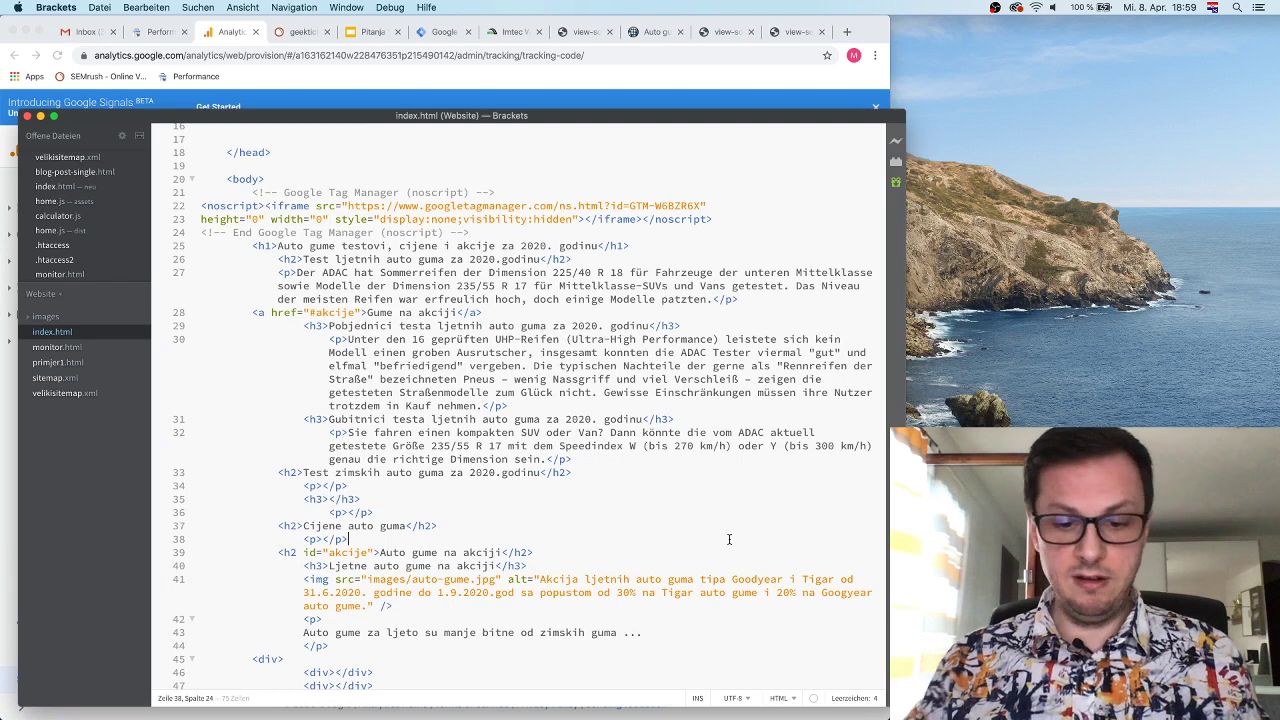
Paste the Global Site Tag code into a new file and copy the tracking ID from its config line
{"action": "key", "text": "super+n"}
{"action": "key", "text": "super+v"}
{"action": "left_click_drag", "start_coordinate": [316, 233], "coordinate": [401, 232]}
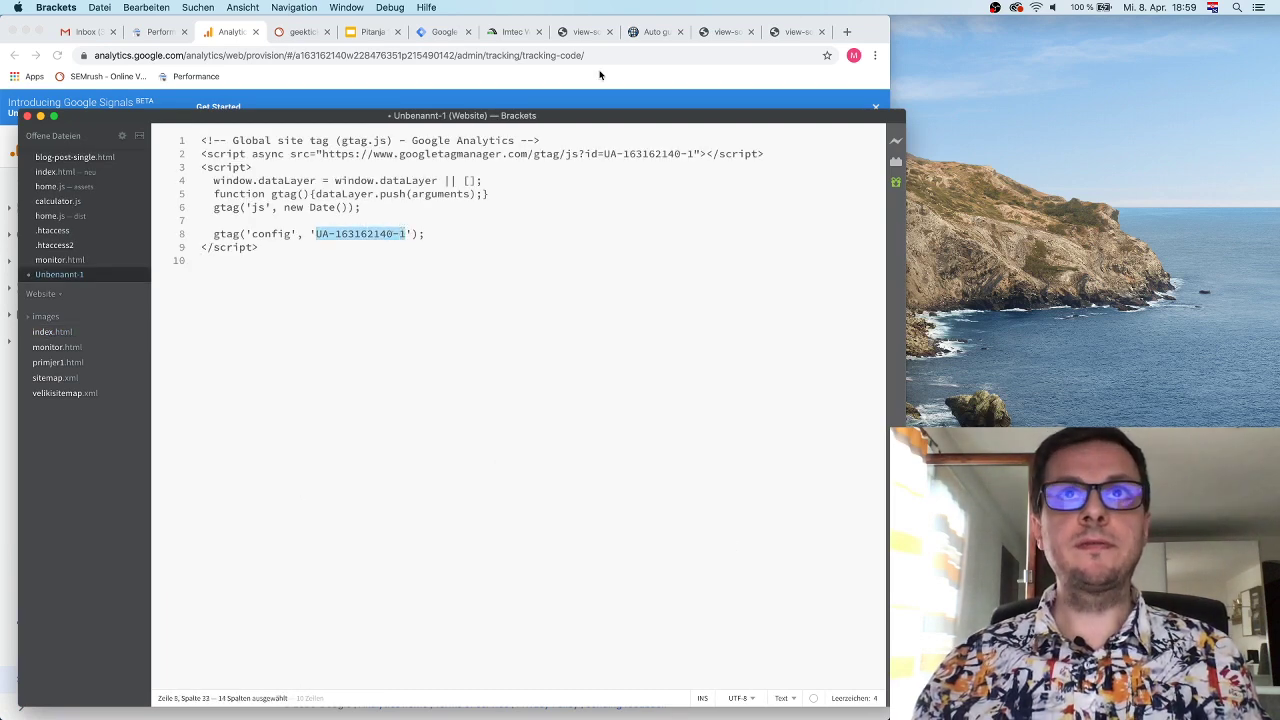
Switch back to Google Tag Manager and paste the copied Google Analytics ID as the new variable's Tracking ID
{"action": "left_click", "coordinate": [600, 75]}
{"action": "left_click", "coordinate": [424, 33]}
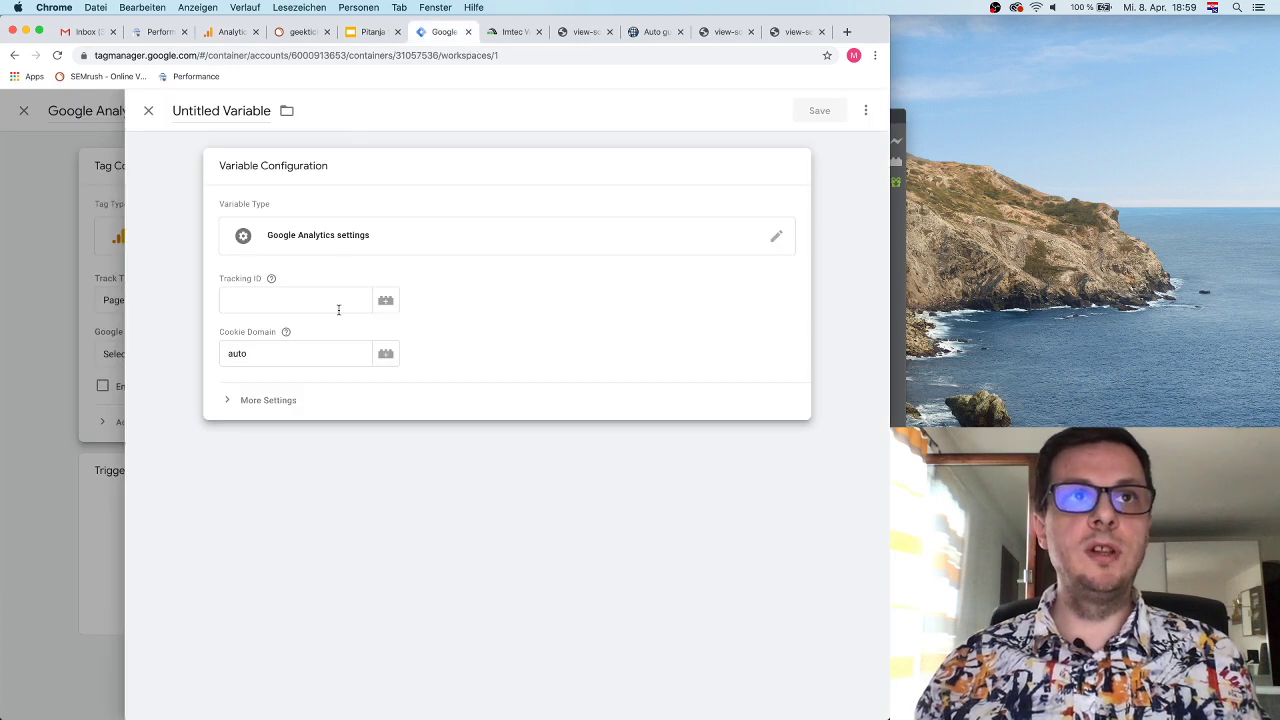
{"action": "left_click", "coordinate": [272, 294]}
{"action": "key", "text": "super+v"}
{"action": "mouse_move", "coordinate": [273, 280]}
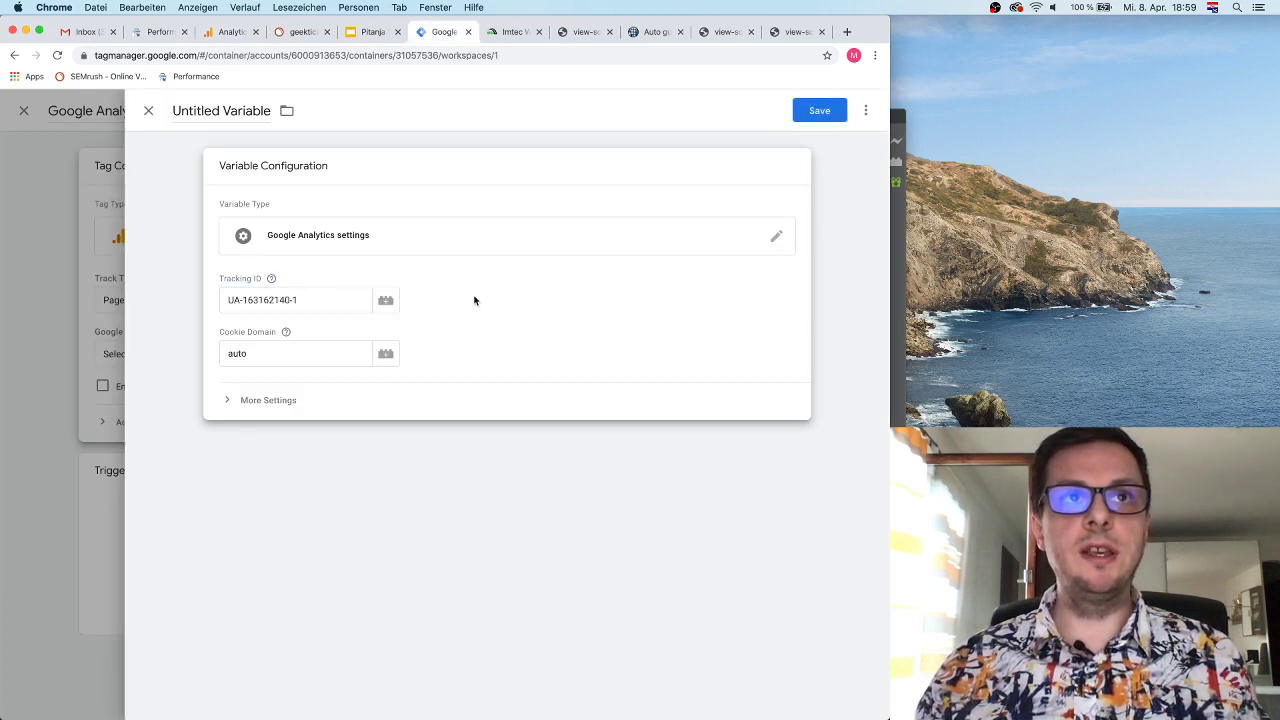
{"action": "left_click", "coordinate": [275, 401]}
{"action": "left_click", "coordinate": [275, 401]}
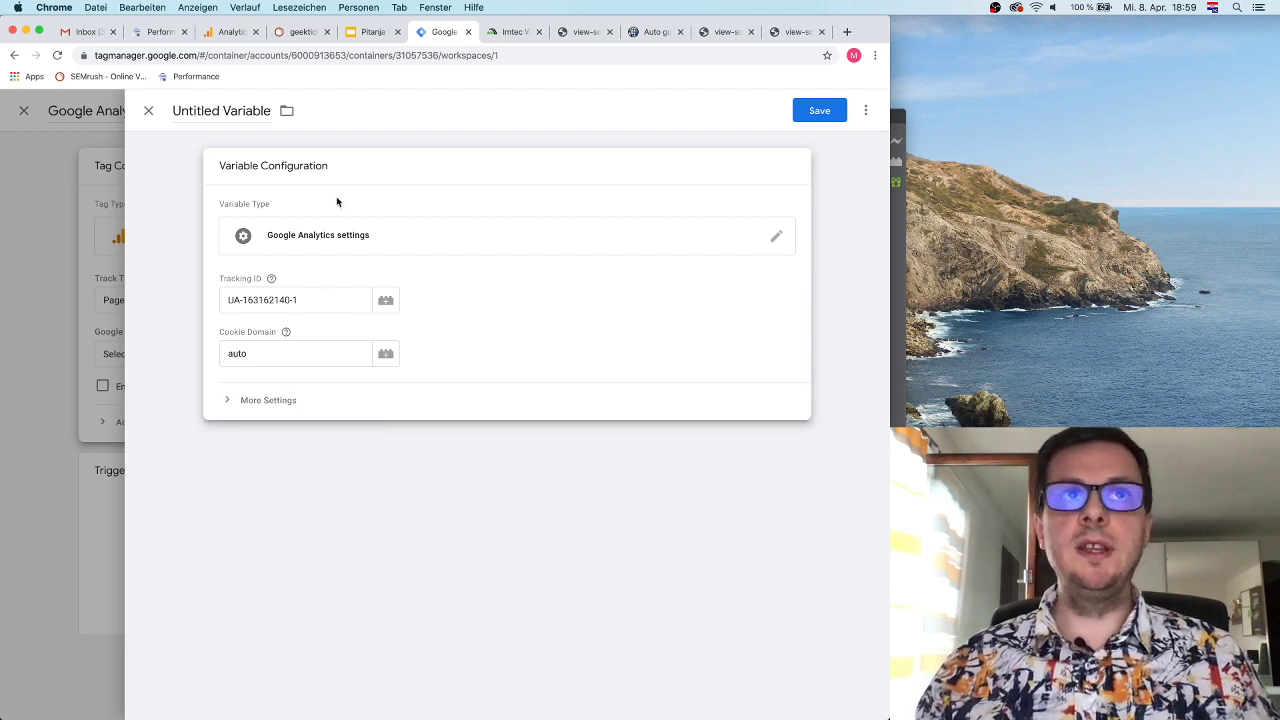
Name the variable "Google Analytics ID varijabla" and save it
{"action": "left_click", "coordinate": [205, 112]}
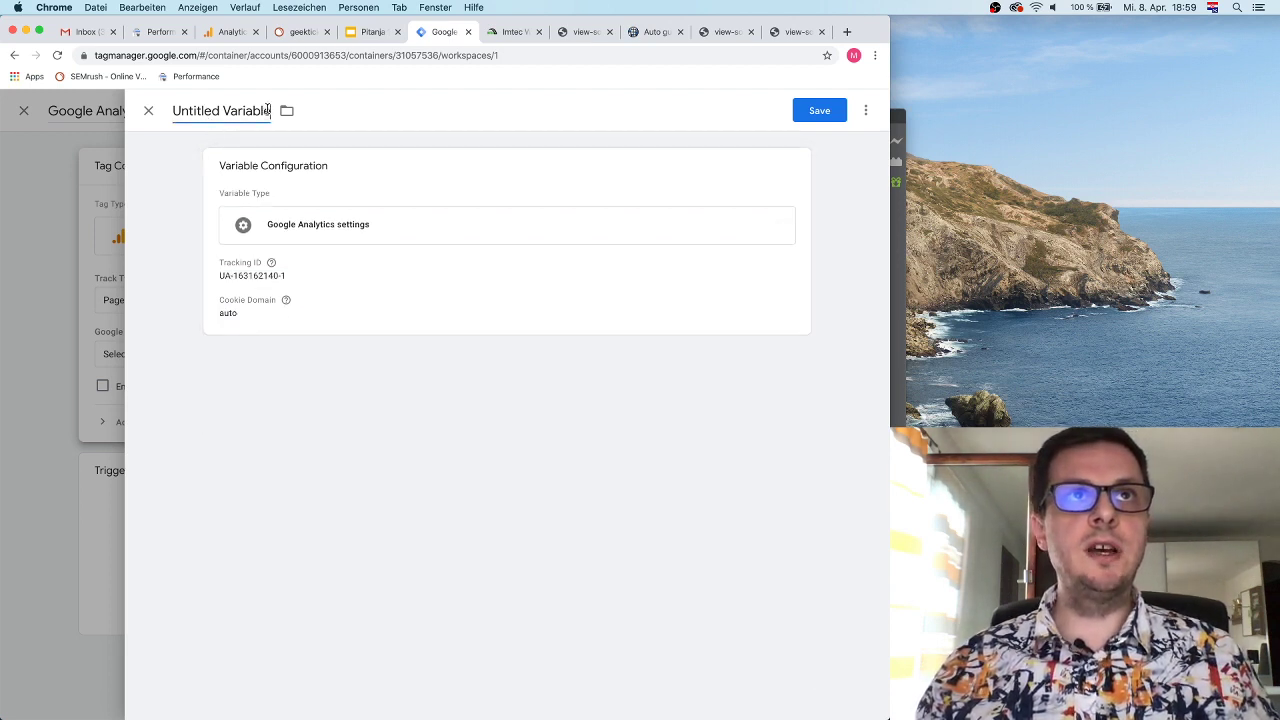
{"action": "left_click_drag", "start_coordinate": [268, 110], "coordinate": [169, 110]}
{"action": "type", "text": "Google Analytic"}
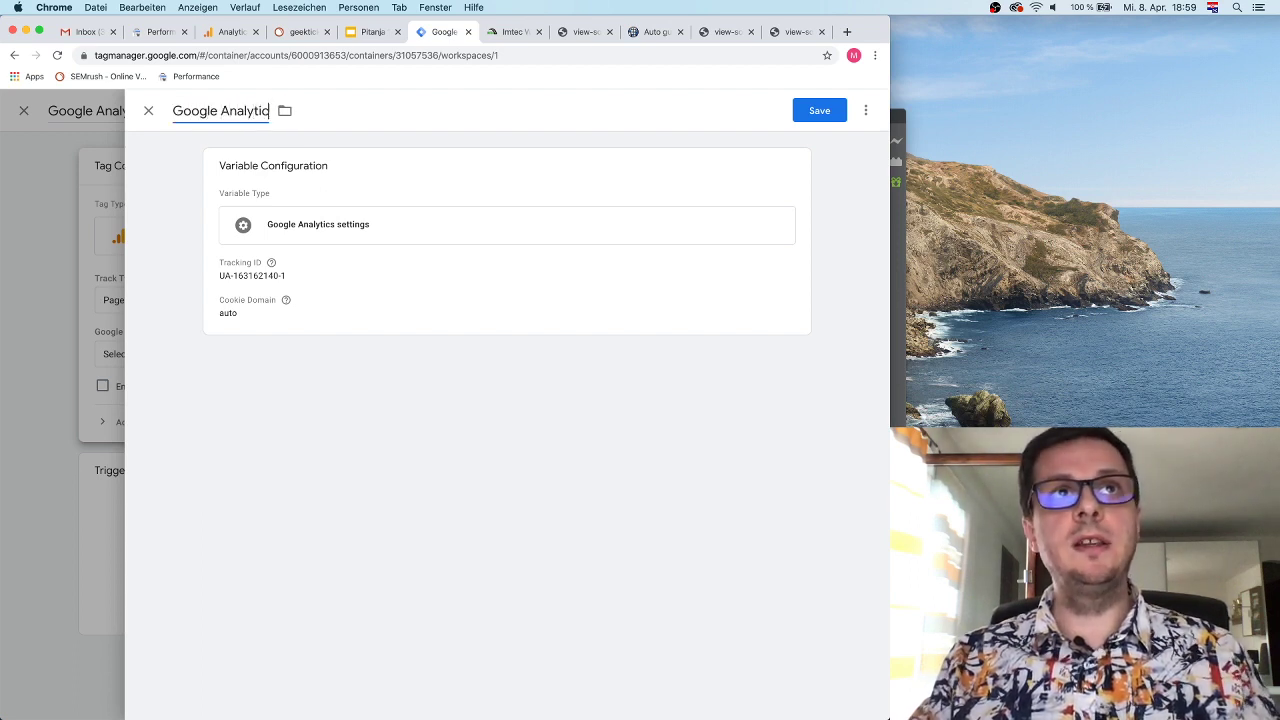
{"action": "type", "text": "s ID Varijabla"}
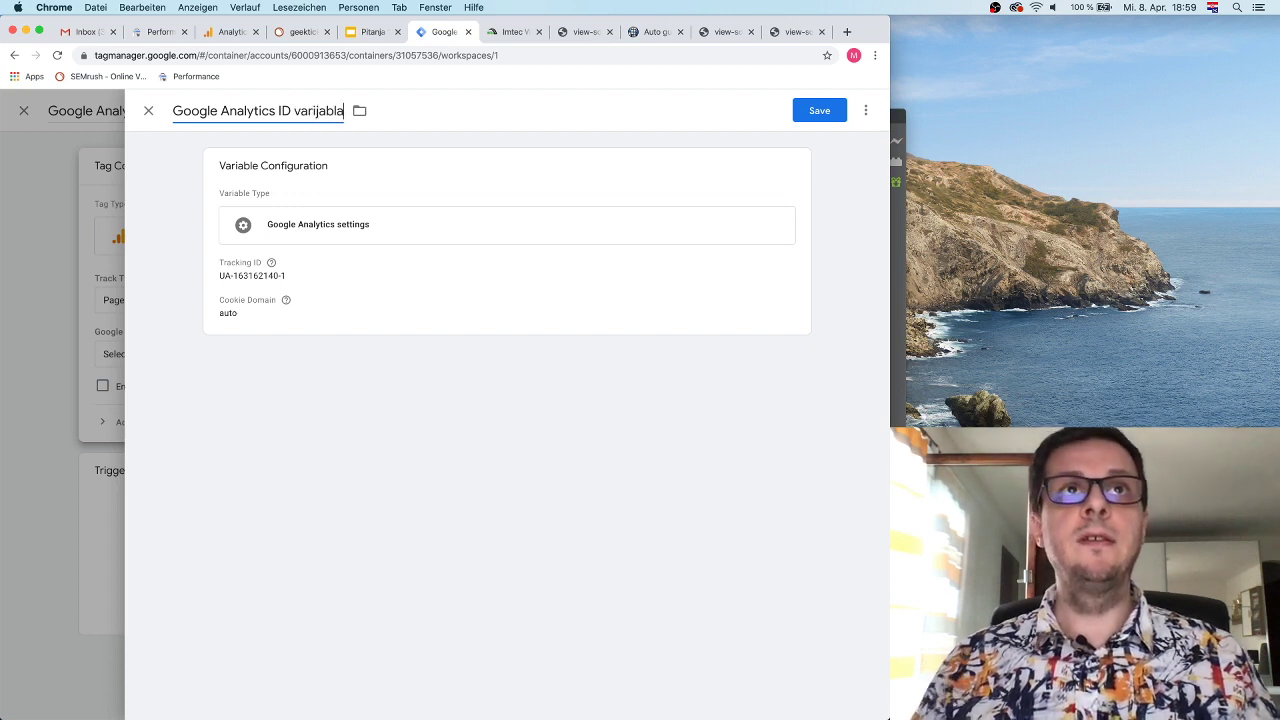
{"action": "left_click", "coordinate": [818, 112]}
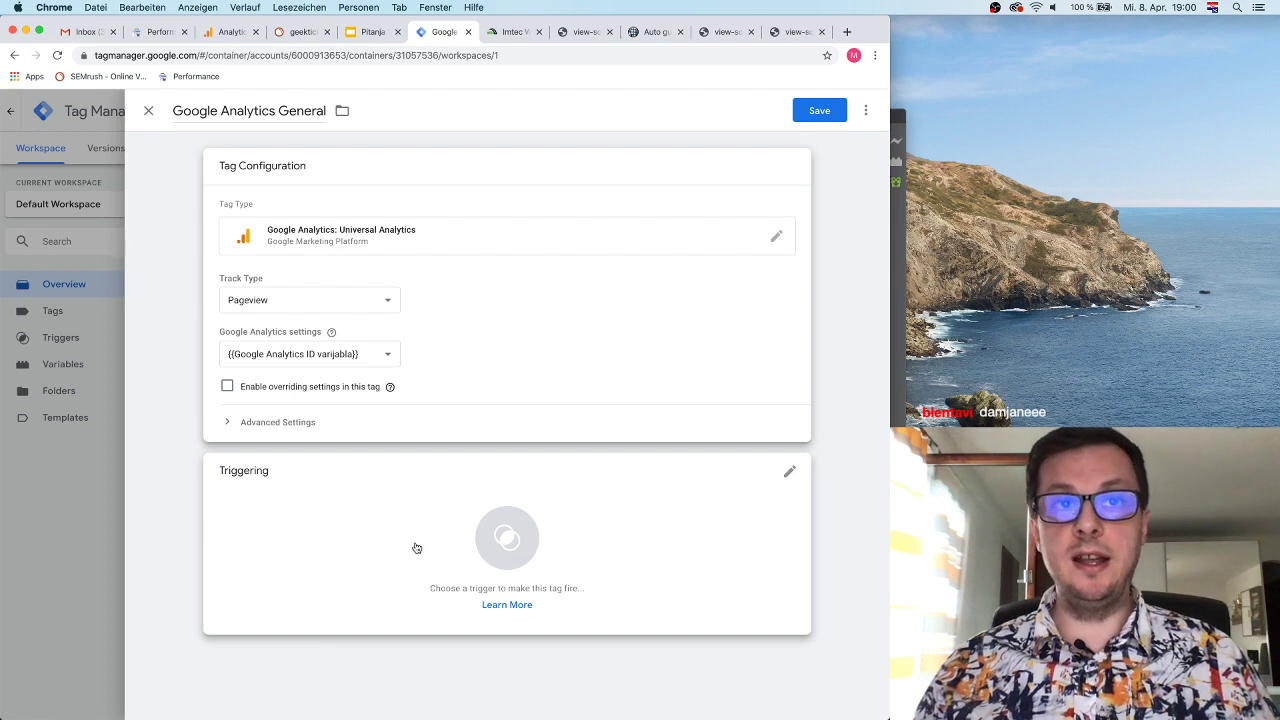
Create a new Page View trigger for the Google Analytics General tag that fires on Some Page Views
{"action": "left_click", "coordinate": [536, 531]}
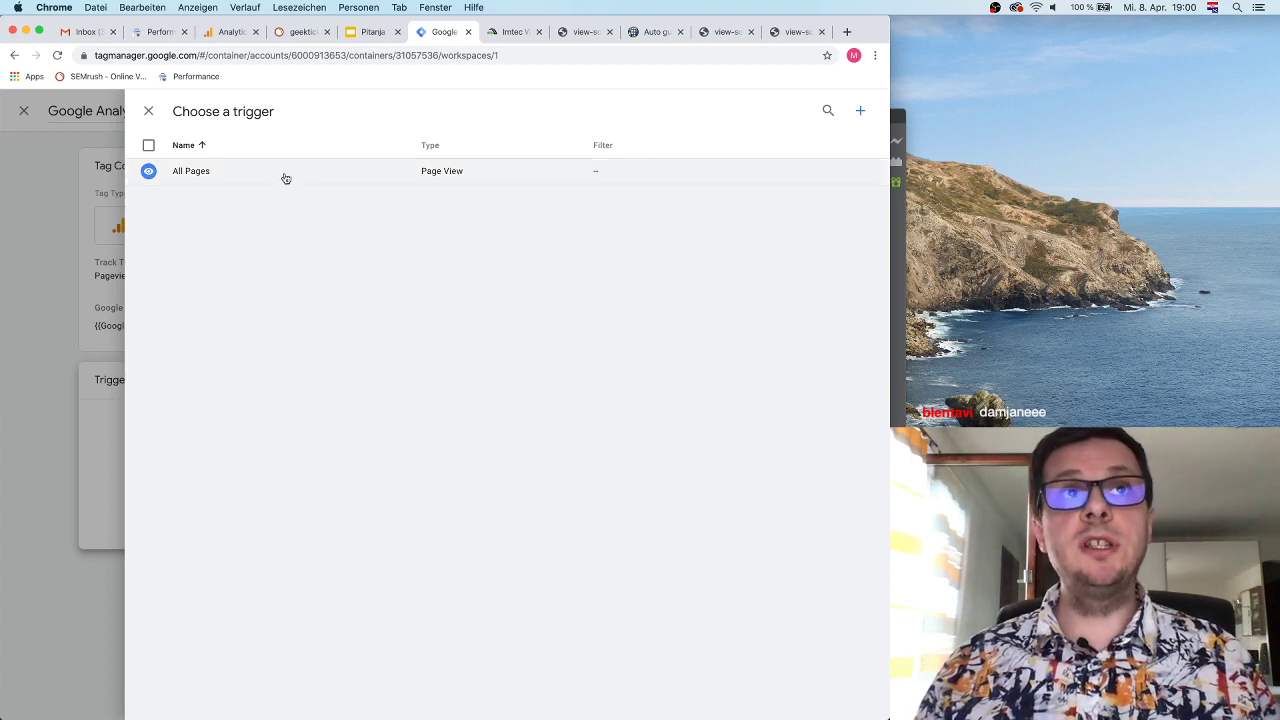
{"action": "left_click", "coordinate": [861, 118]}
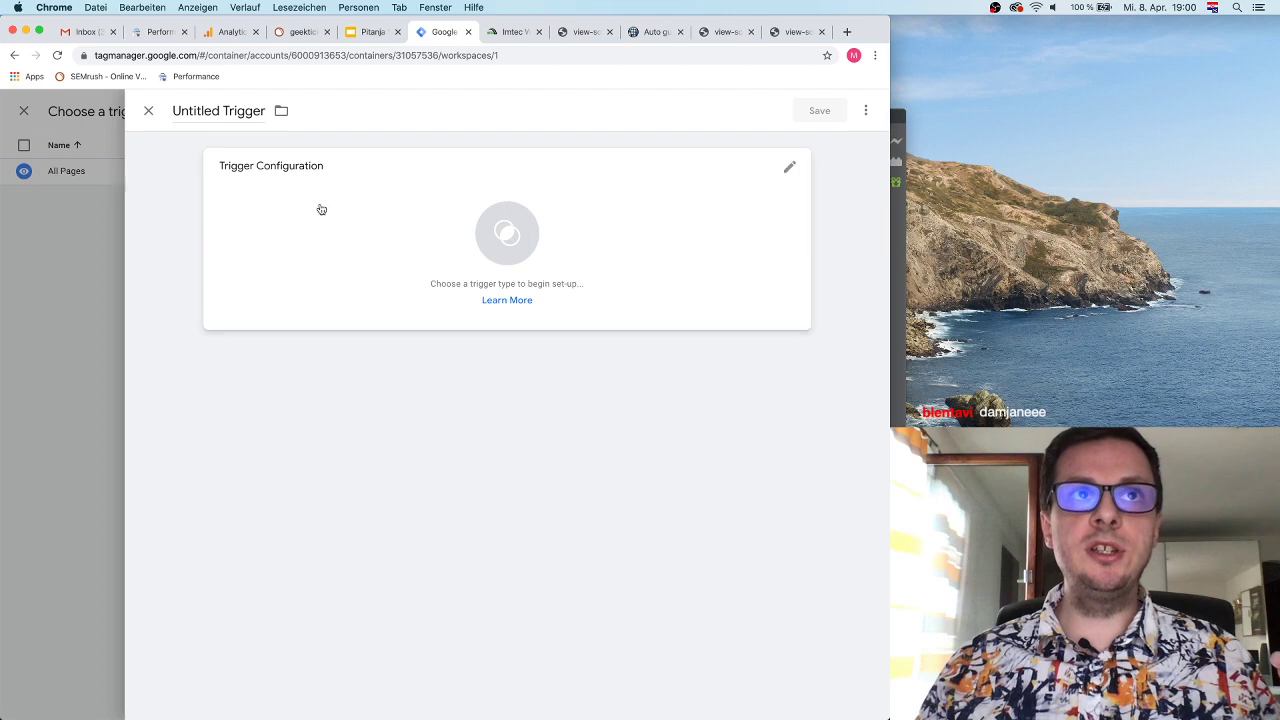
{"action": "left_click", "coordinate": [368, 208]}
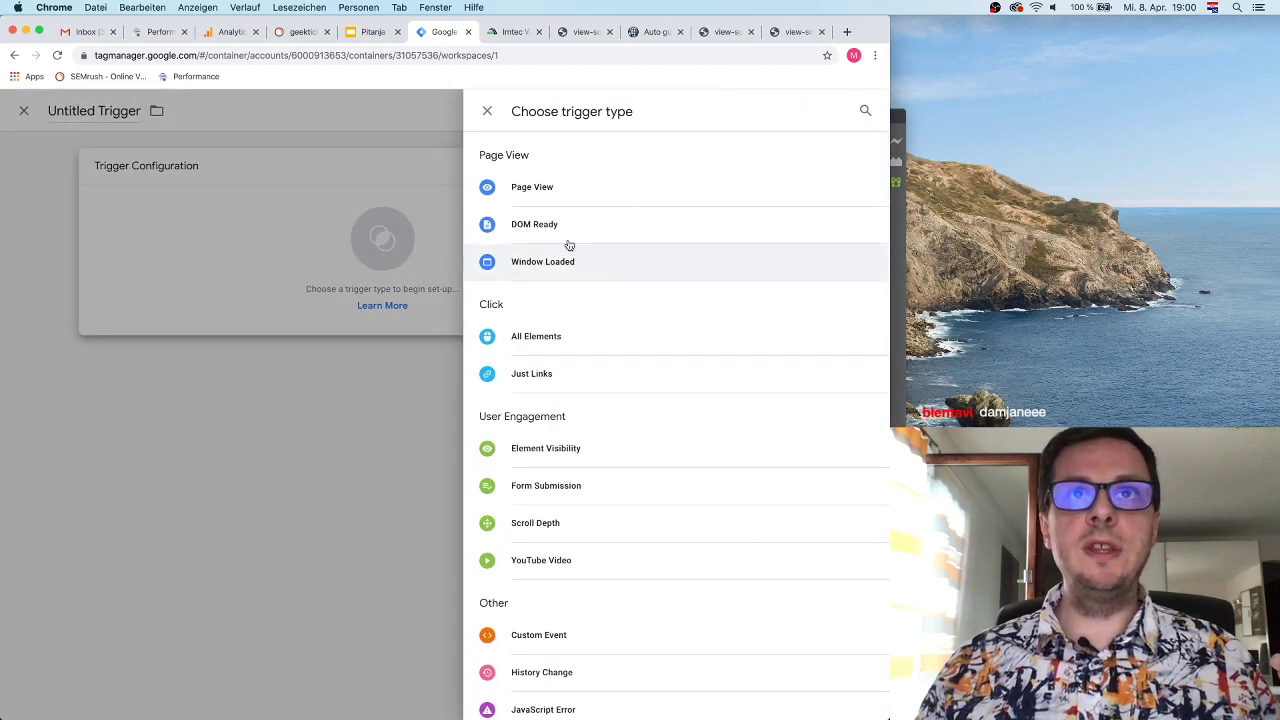
{"action": "left_click", "coordinate": [542, 187]}
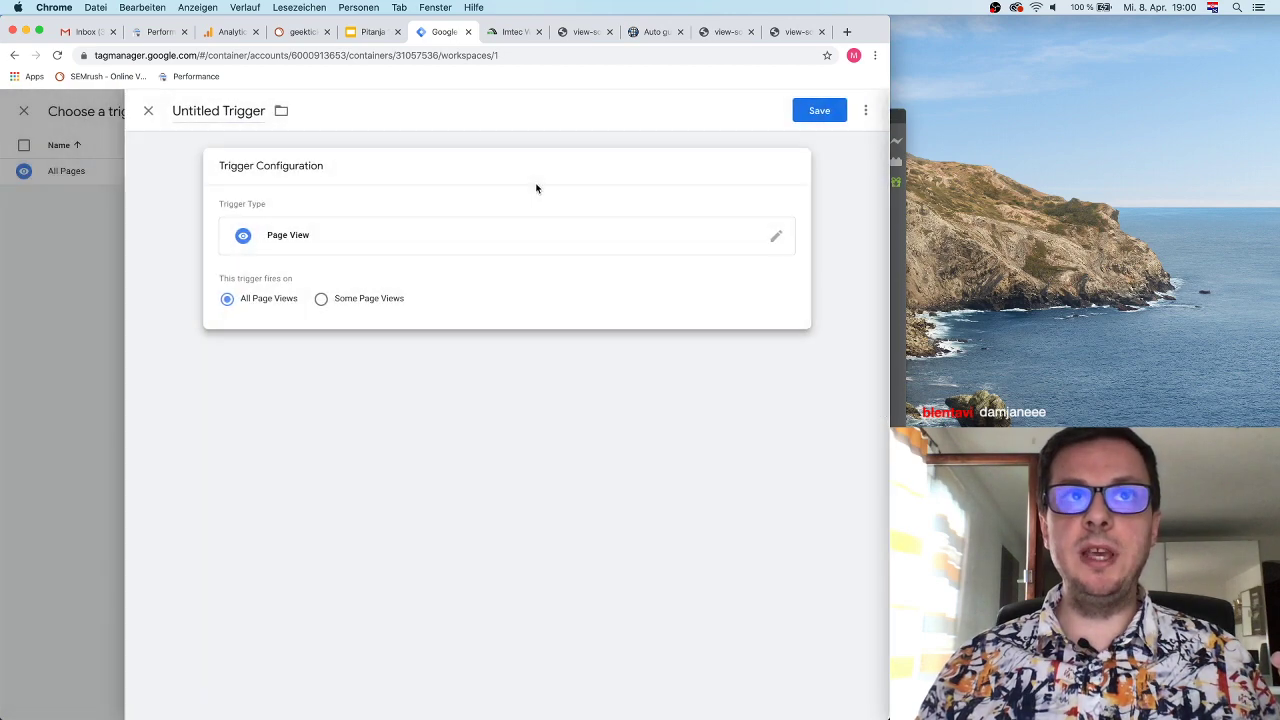
{"action": "left_click", "coordinate": [321, 299]}
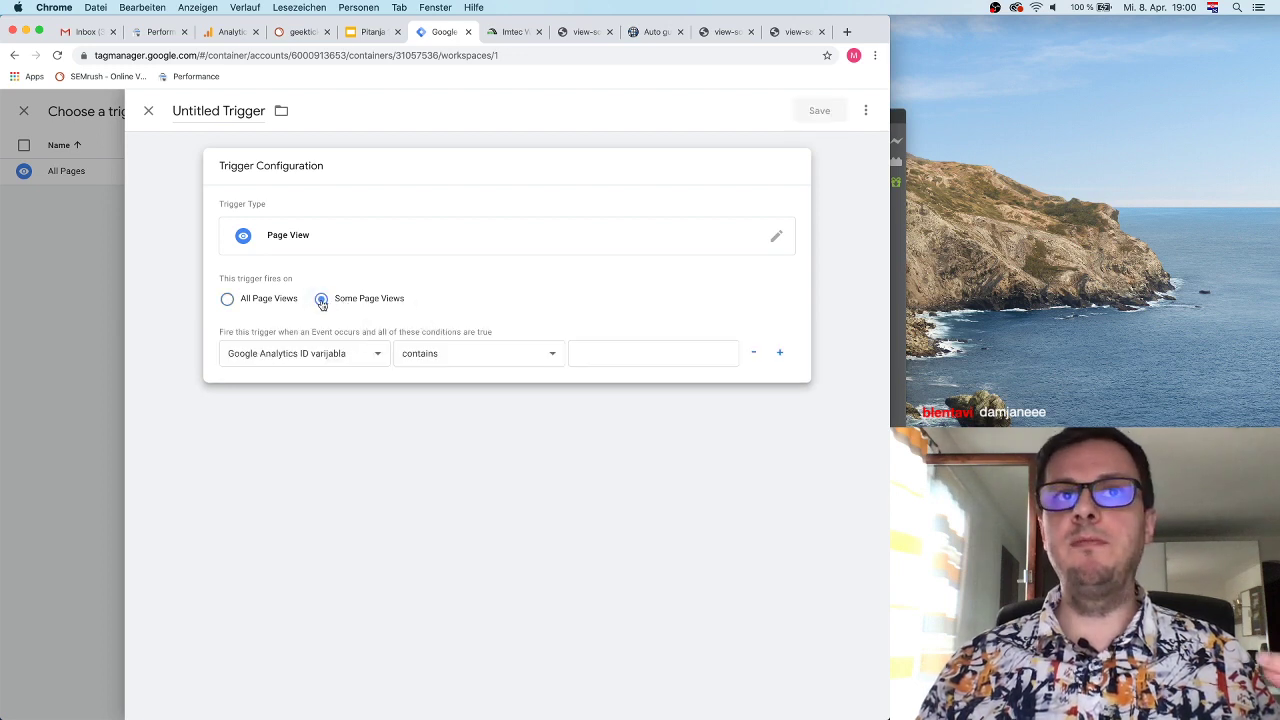
Set the trigger's firing condition to Page URL with the operator equals
{"action": "left_click", "coordinate": [438, 358]}
{"action": "left_click", "coordinate": [438, 354]}
{"action": "left_click", "coordinate": [341, 358]}
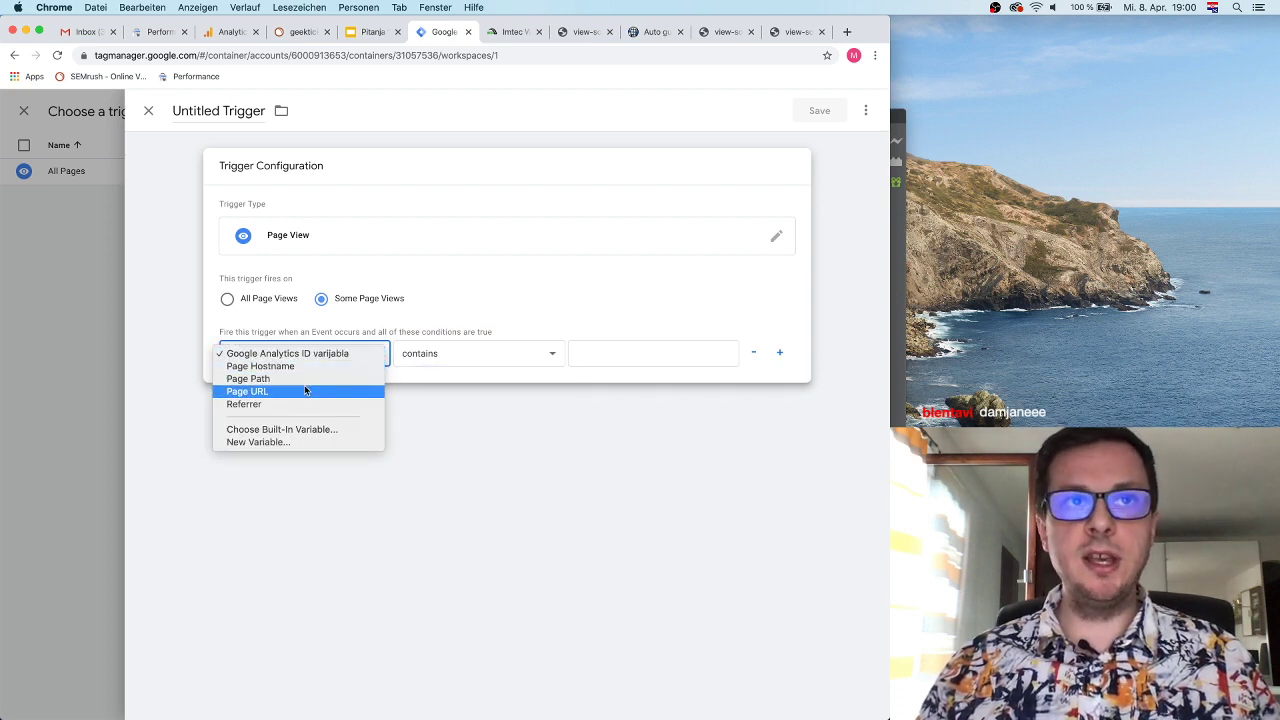
{"action": "left_click", "coordinate": [305, 390]}
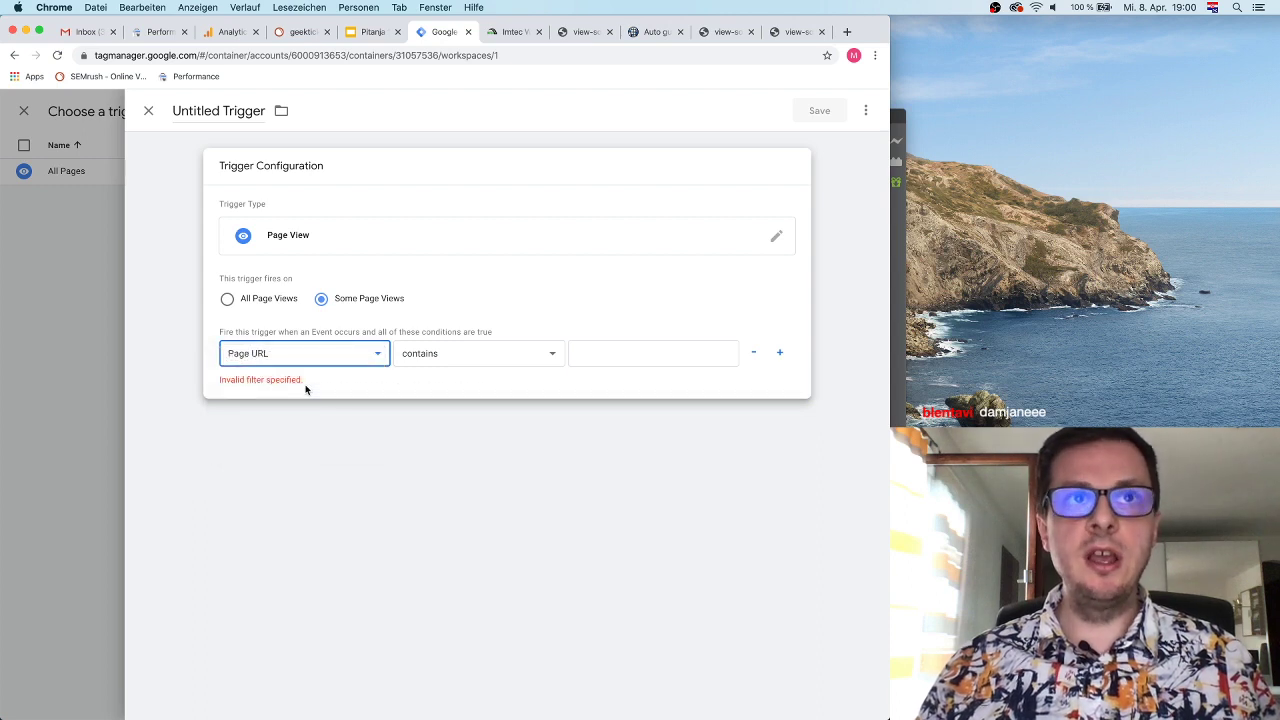
{"action": "left_click", "coordinate": [480, 356]}
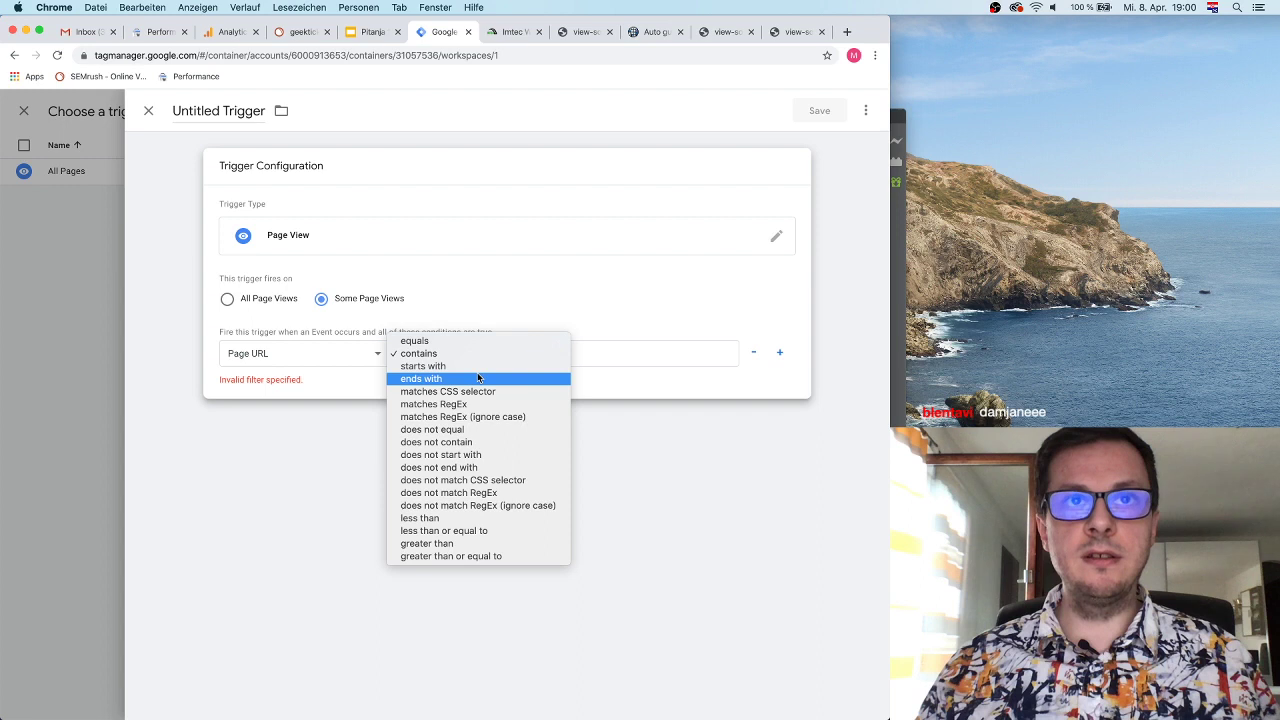
{"action": "key", "text": "Up"}
{"action": "key", "text": "Up"}
{"action": "key", "text": "Up"}
{"action": "key", "text": "Return"}
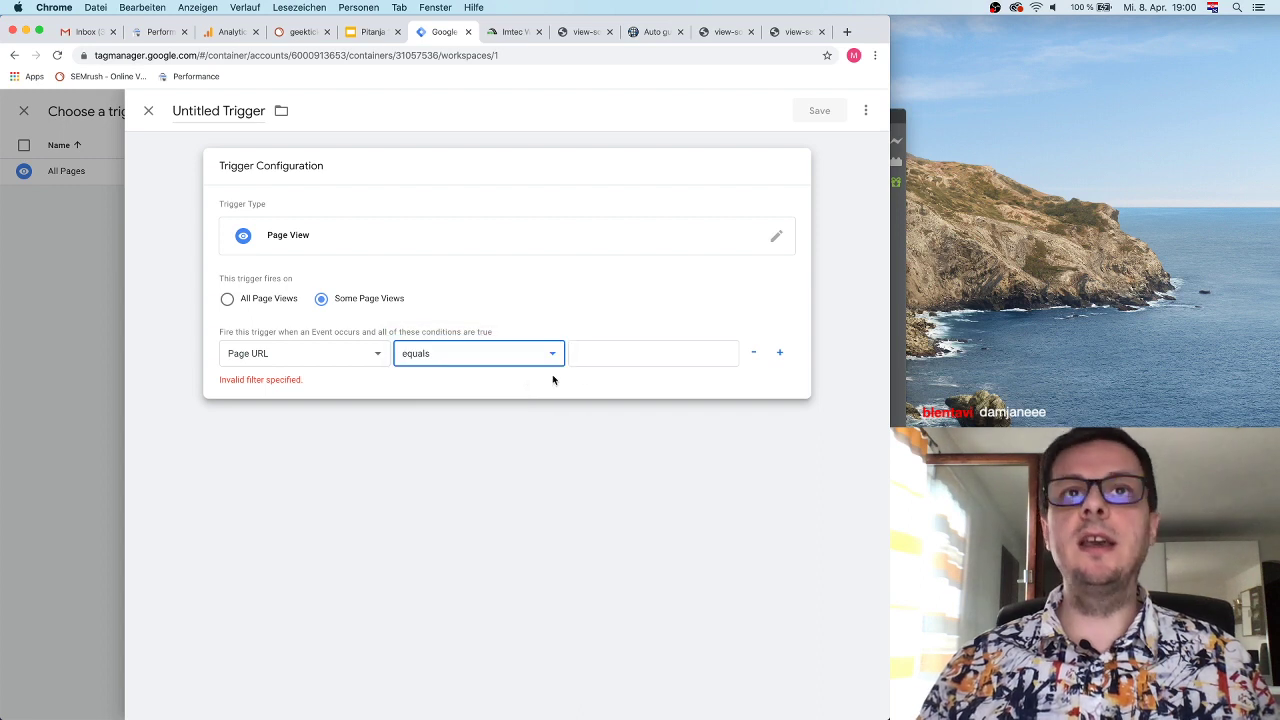
Copy the gumaglavucuva.com address from the open site page and paste it as the trigger condition's value
{"action": "left_click", "coordinate": [615, 352]}
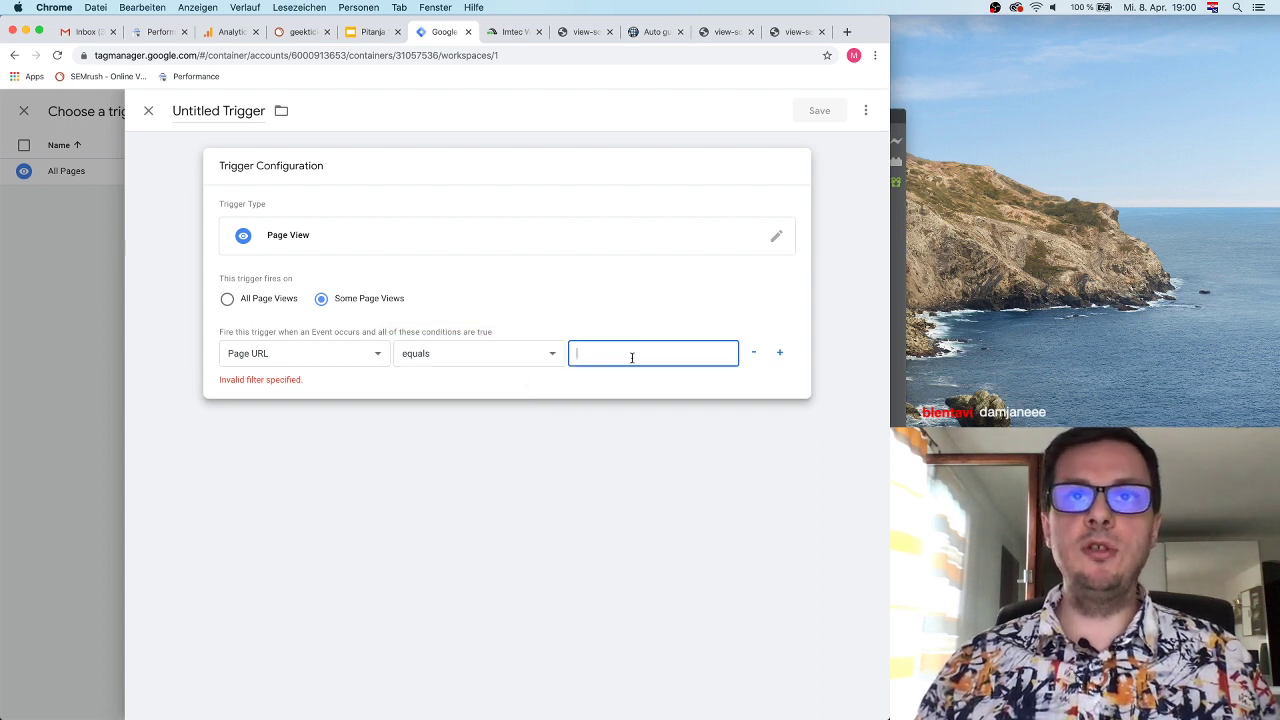
{"action": "left_click", "coordinate": [639, 32]}
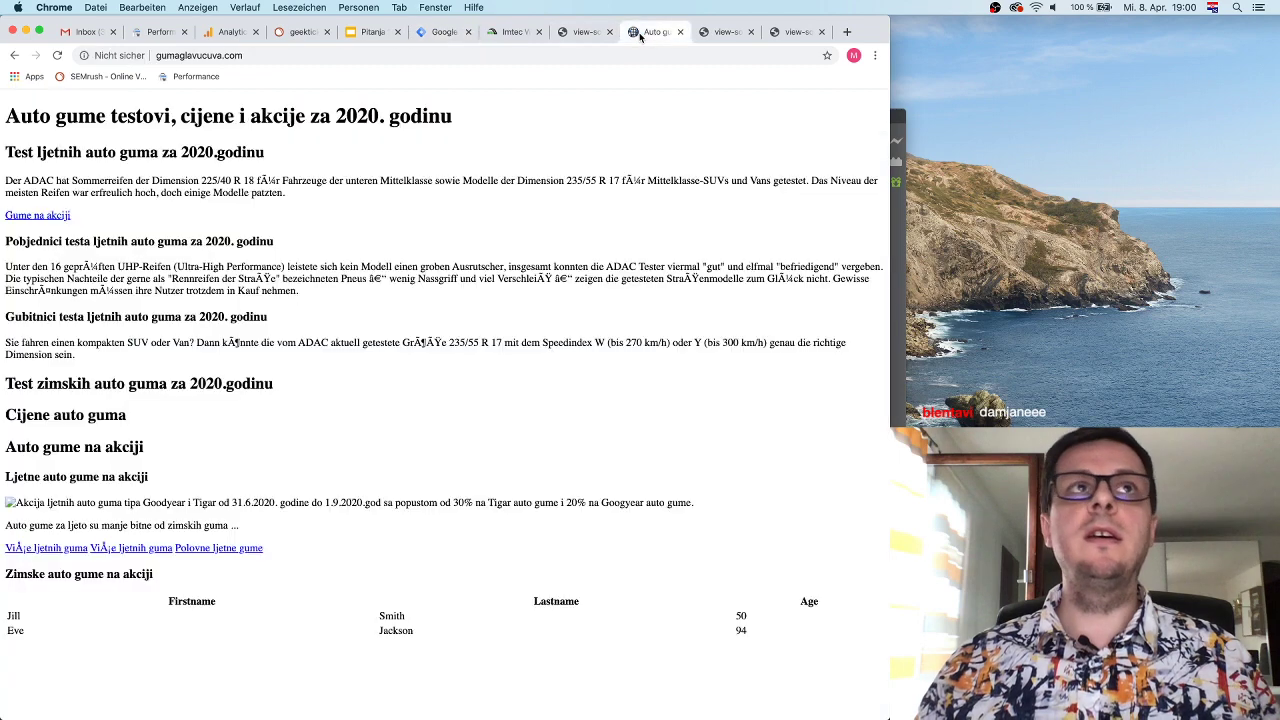
{"action": "left_click", "coordinate": [232, 55]}
{"action": "key", "text": "super+c"}
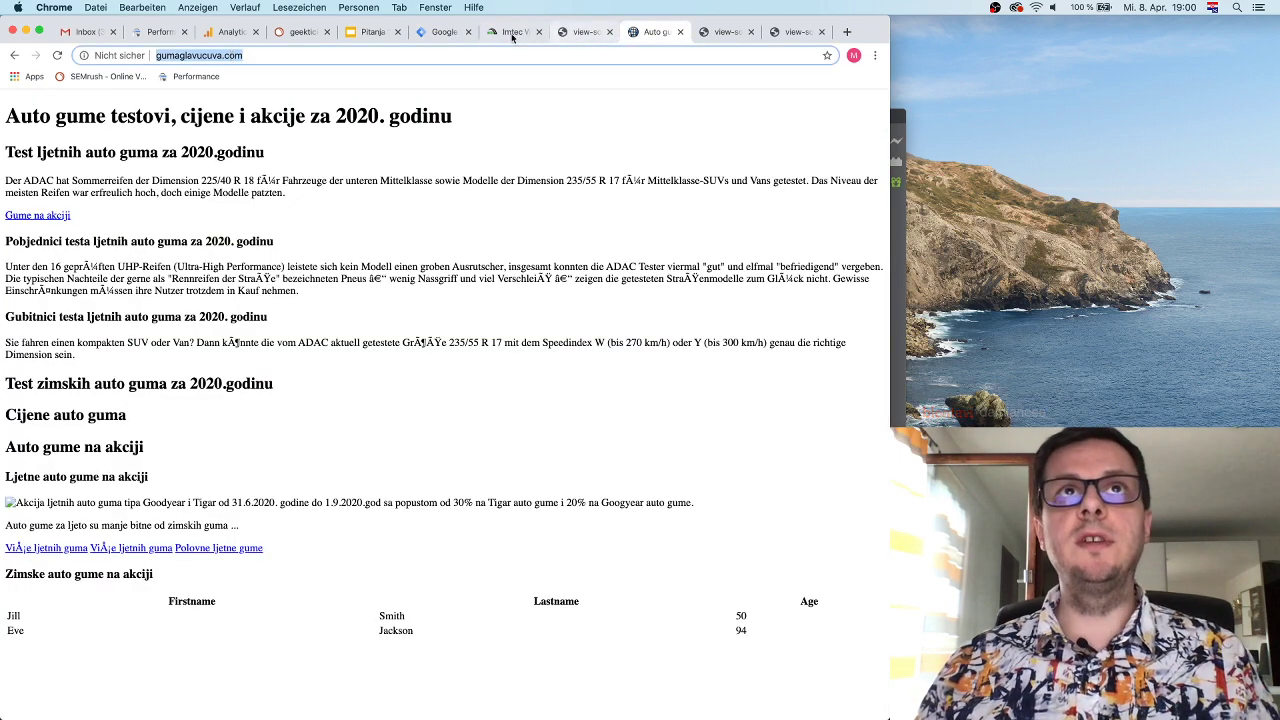
{"action": "left_click", "coordinate": [444, 32]}
{"action": "key", "text": "super+v"}
{"action": "type", "text": "thankyou"}
{"action": "key", "text": "BackSpace"}
{"action": "key", "text": "BackSpace"}
{"action": "key", "text": "BackSpace"}
{"action": "key", "text": "BackSpace"}
{"action": "key", "text": "BackSpace"}
{"action": "key", "text": "BackSpace"}
{"action": "key", "text": "BackSpace"}
{"action": "key", "text": "BackSpace"}
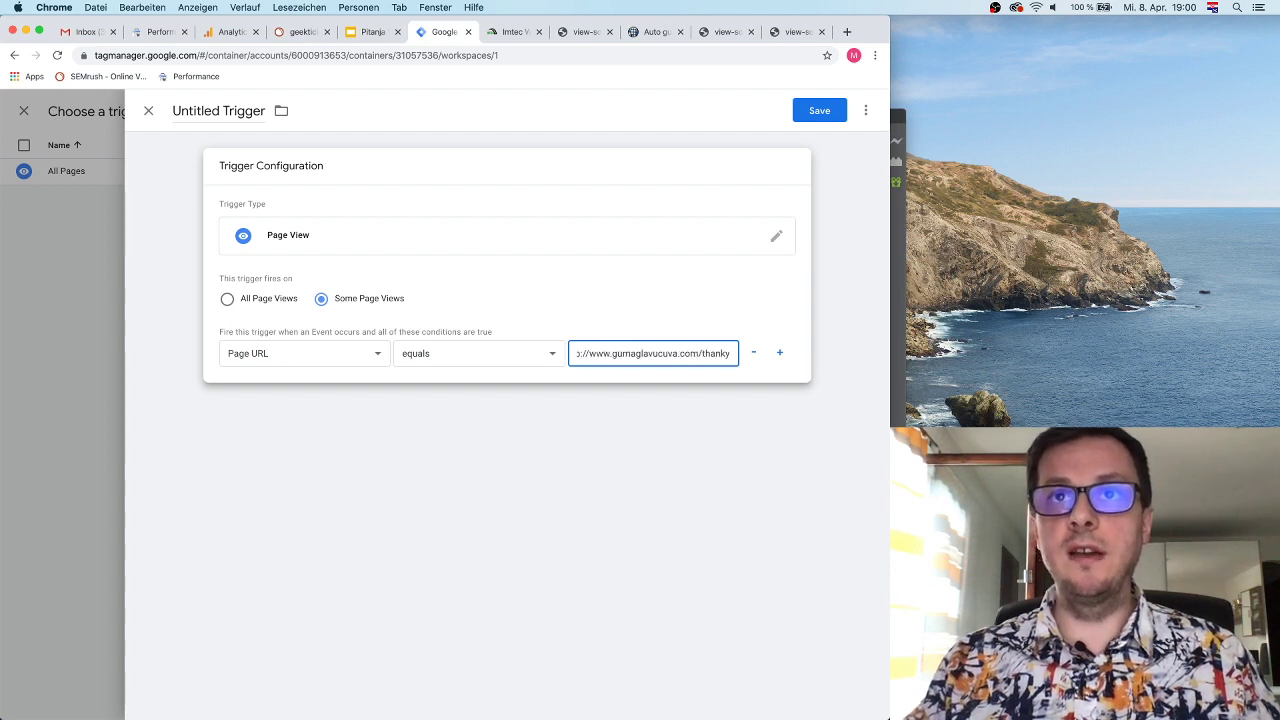
{"action": "type", "text": "hvala."}
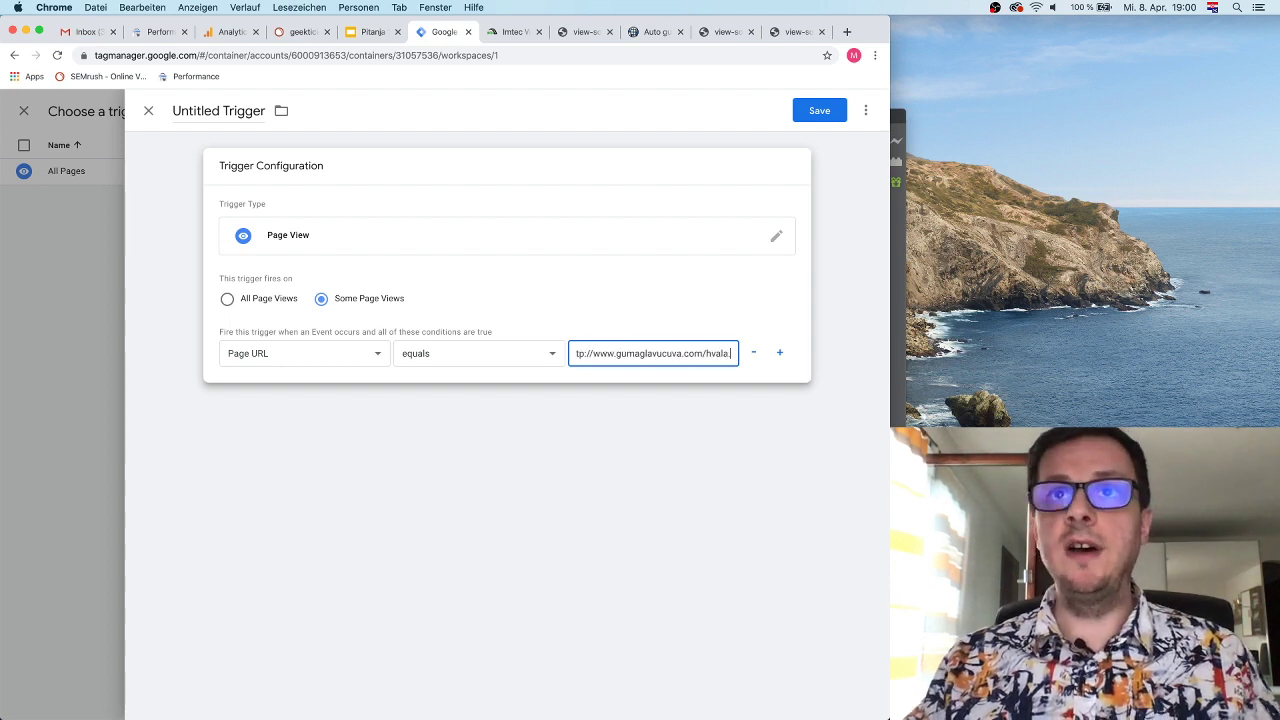
{"action": "type", "text": "html"}
{"action": "left_click", "coordinate": [660, 460]}
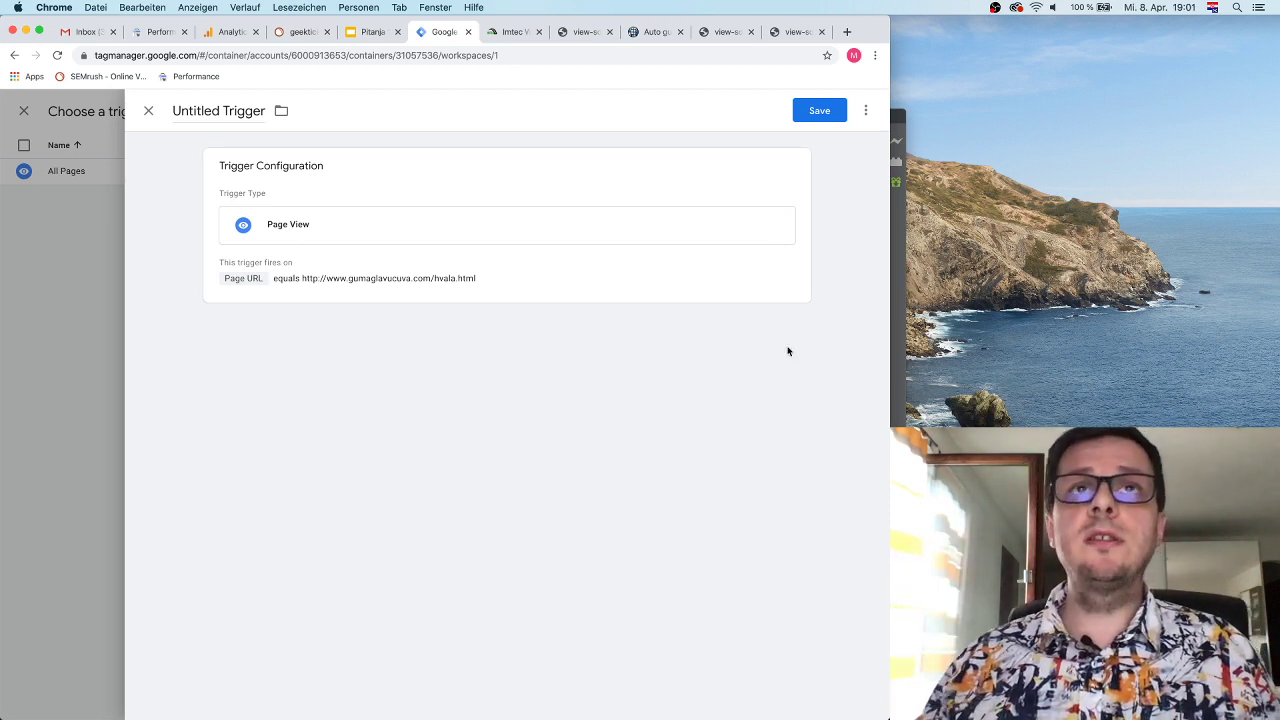
Name the trigger "Hvala Page" and save it to the tag
{"action": "left_click", "coordinate": [263, 110]}
{"action": "key", "text": "super+a"}
{"action": "type", "text": "Hvala Page"}
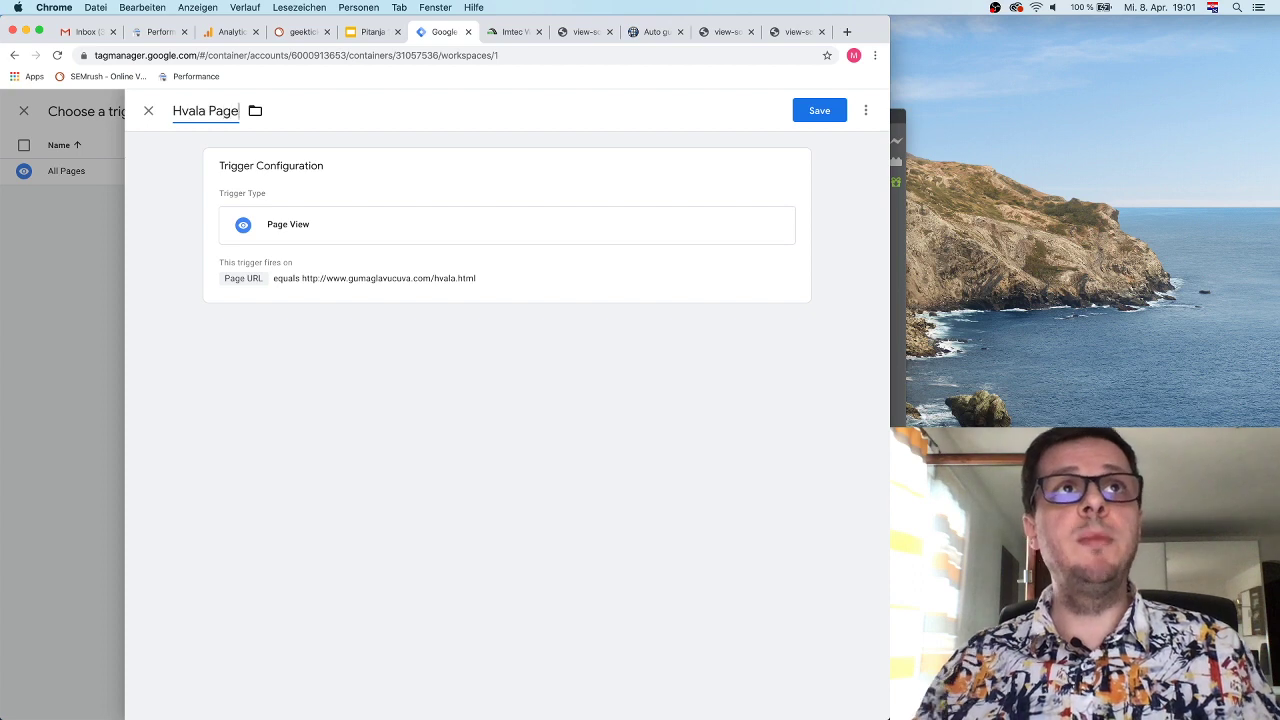
{"action": "left_click", "coordinate": [819, 110]}
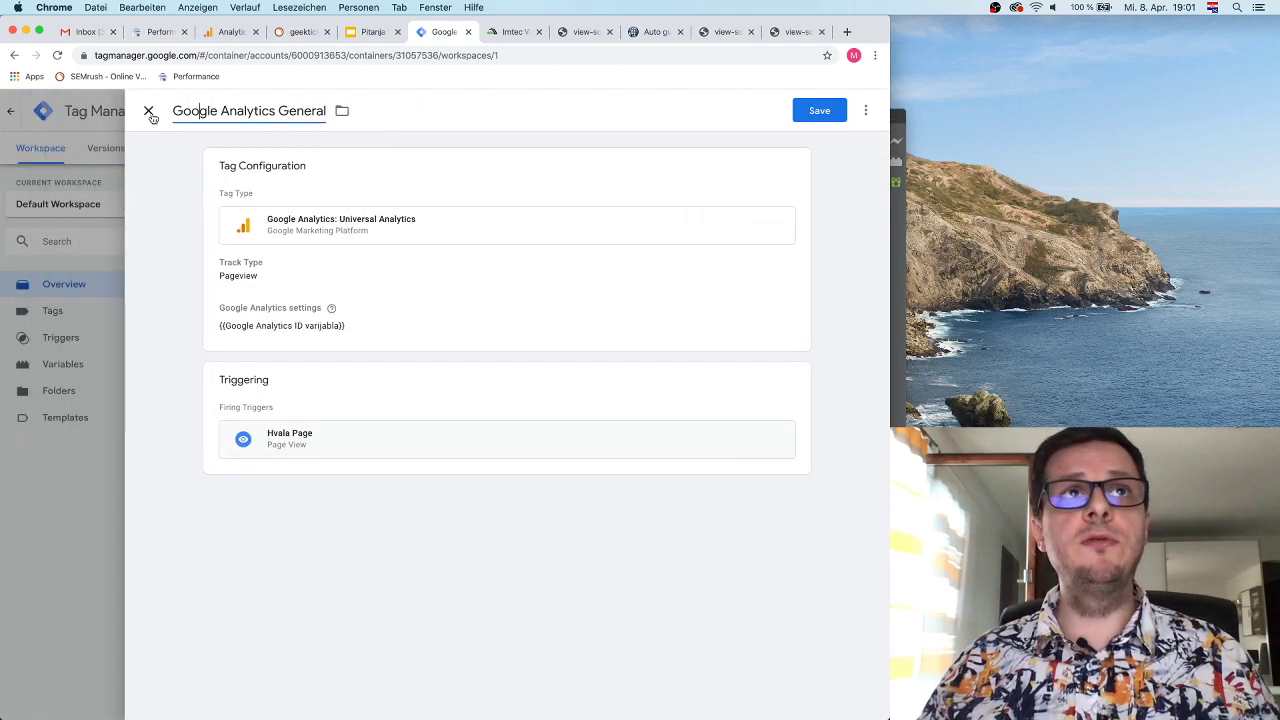
Replace the tag's Hvala Page firing trigger with All Pages and save the tag
{"action": "left_click", "coordinate": [354, 443]}
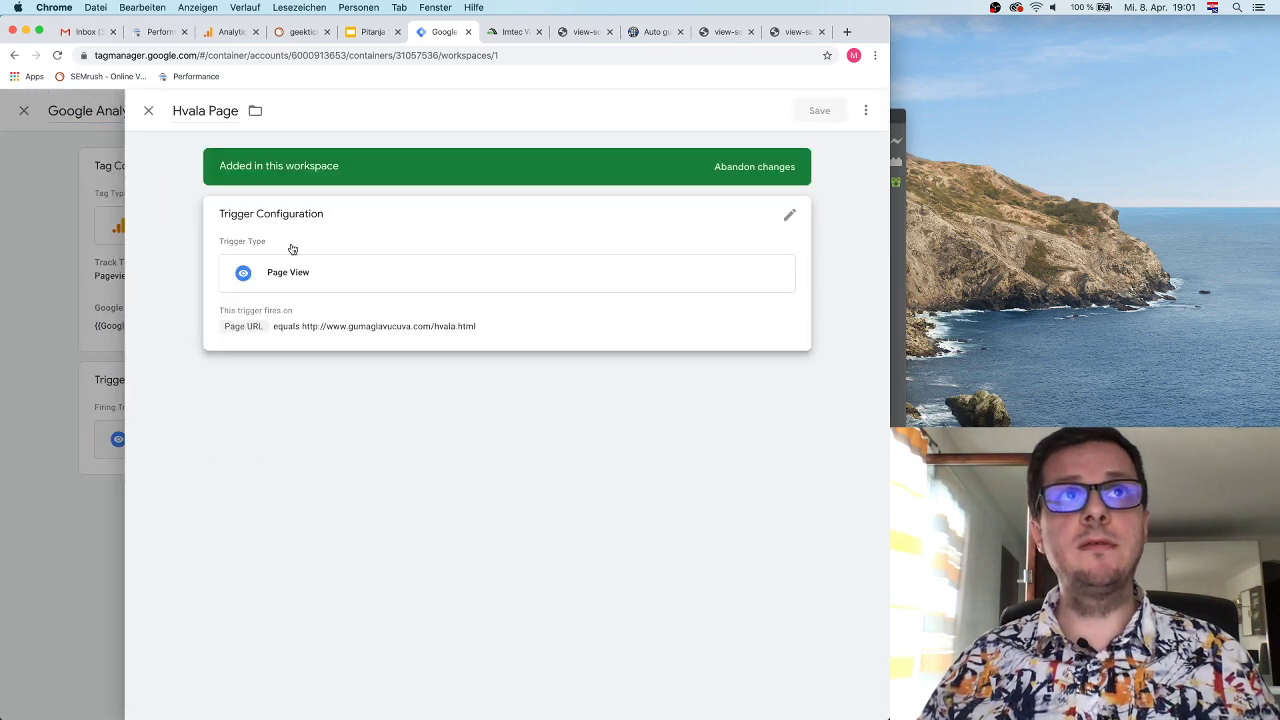
{"action": "left_click", "coordinate": [149, 111]}
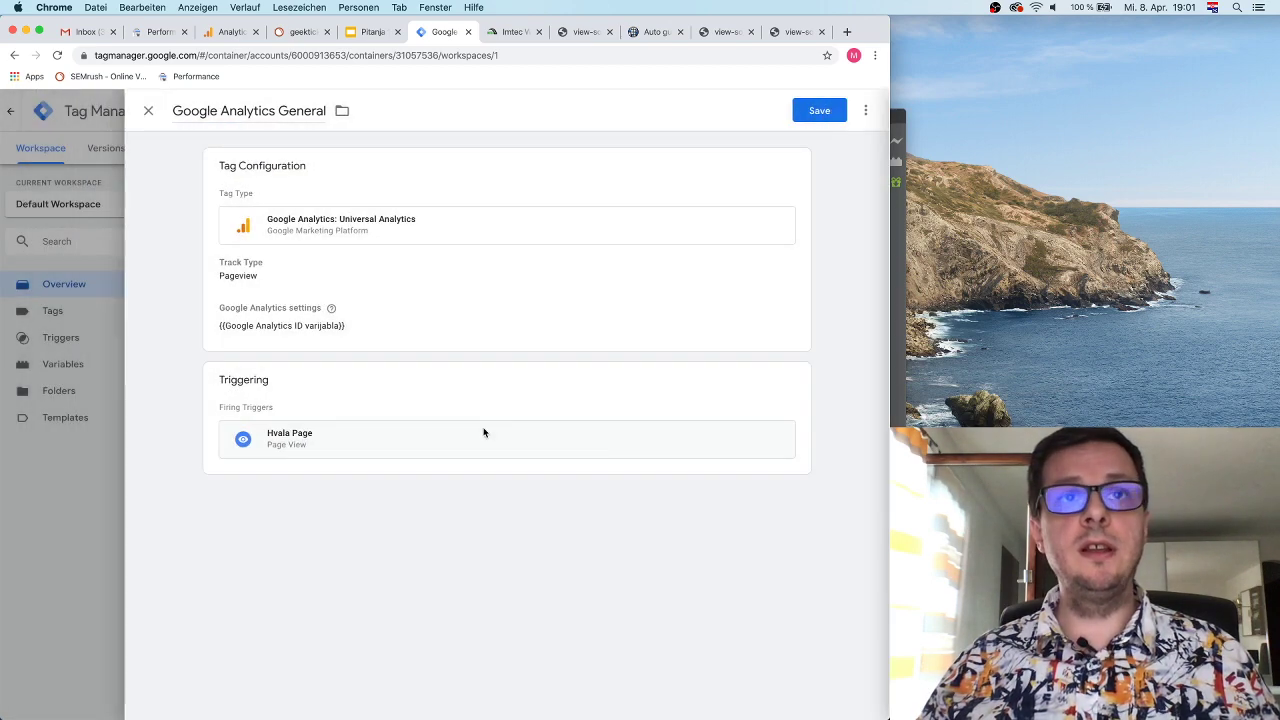
{"action": "left_click", "coordinate": [776, 444]}
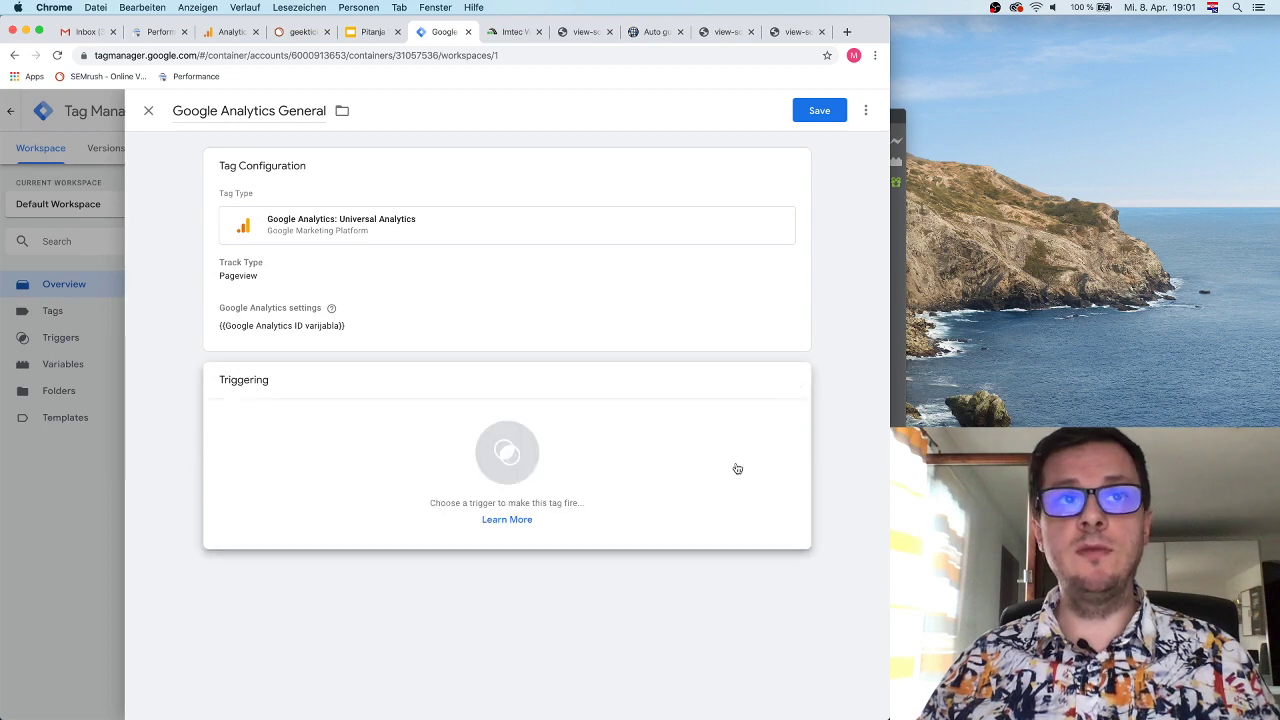
{"action": "left_click", "coordinate": [505, 459]}
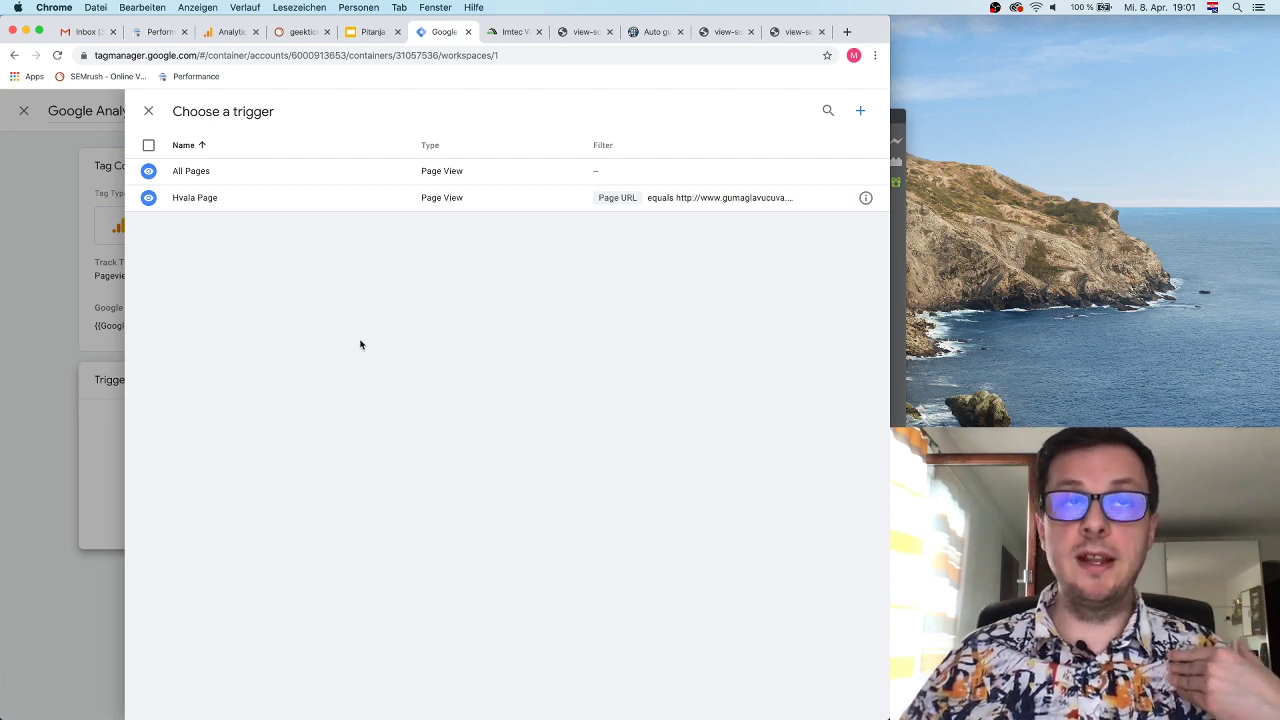
{"action": "left_click", "coordinate": [228, 171]}
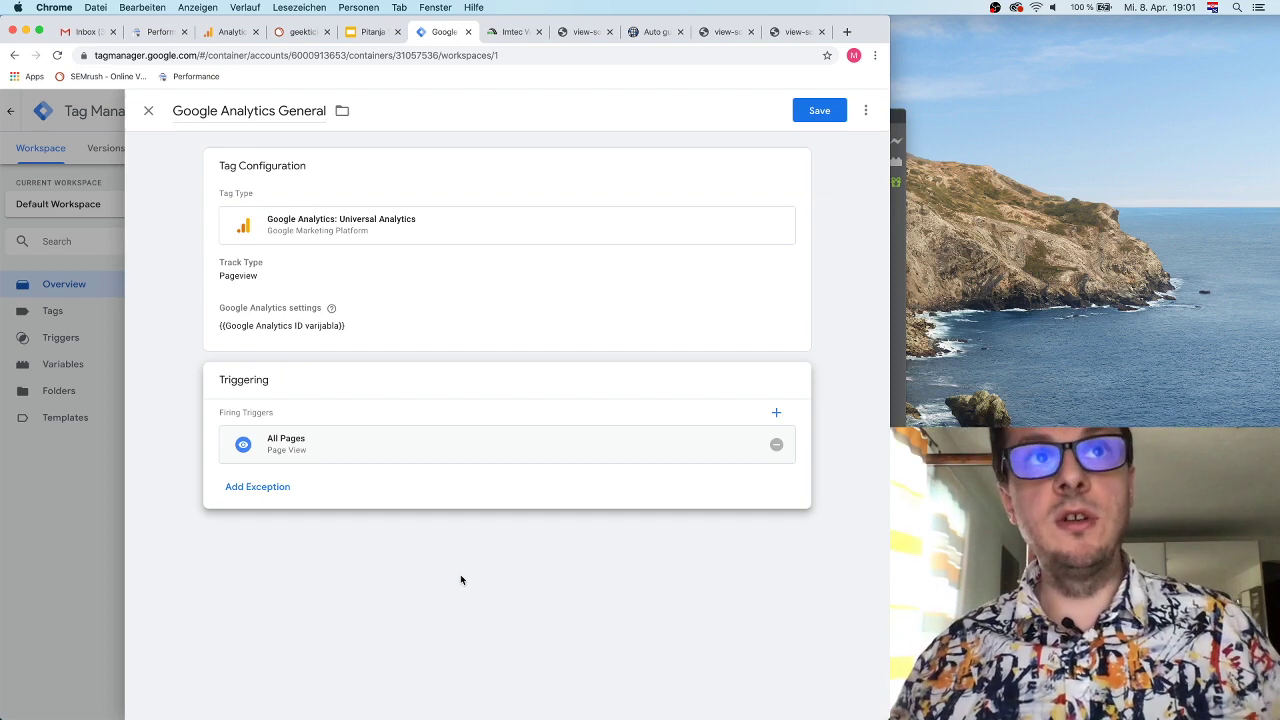
{"action": "left_click", "coordinate": [804, 121]}
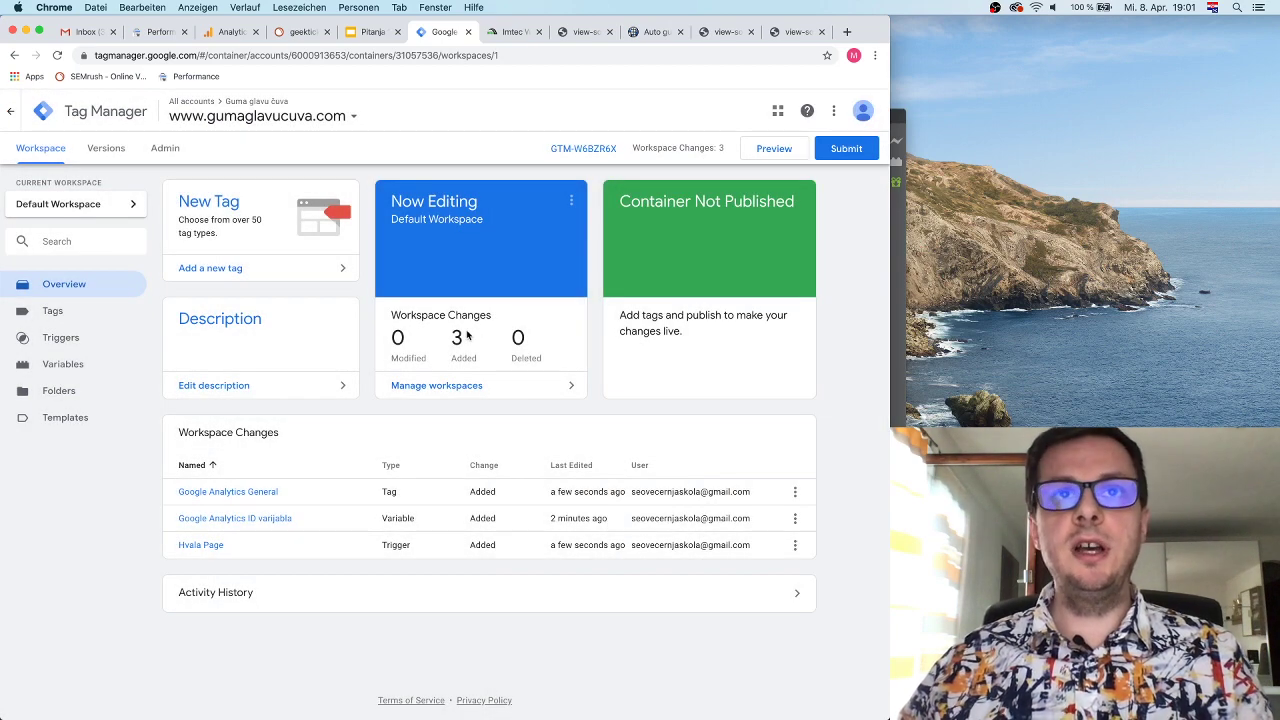
Look at the container's workspaces list and at the activity history of the current workspace
{"action": "left_click", "coordinate": [506, 386]}
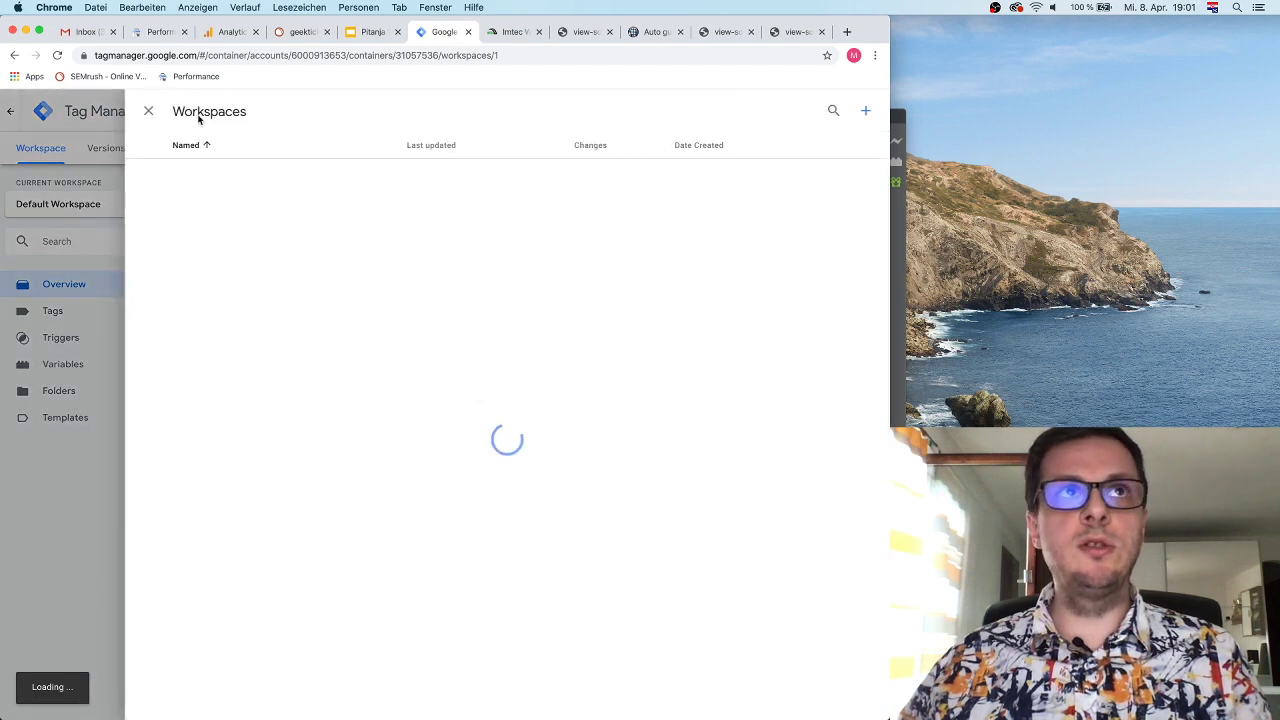
{"action": "left_click", "coordinate": [148, 111]}
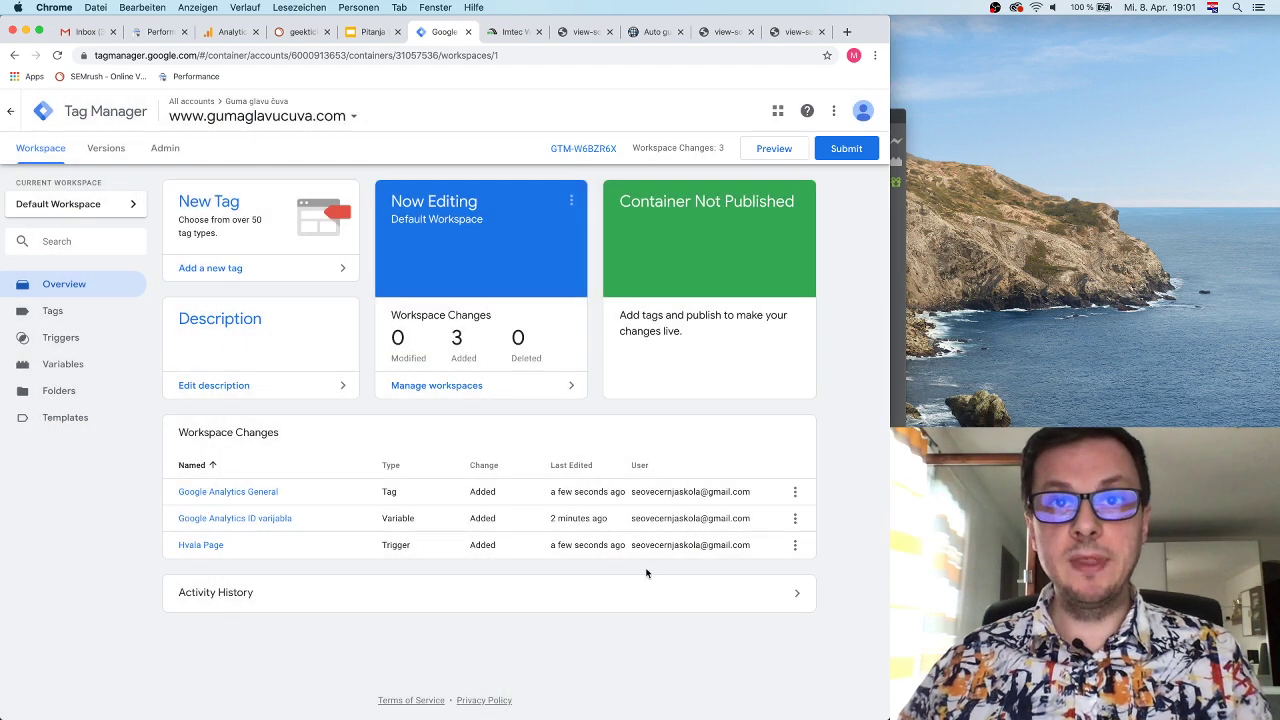
{"action": "left_click", "coordinate": [686, 600]}
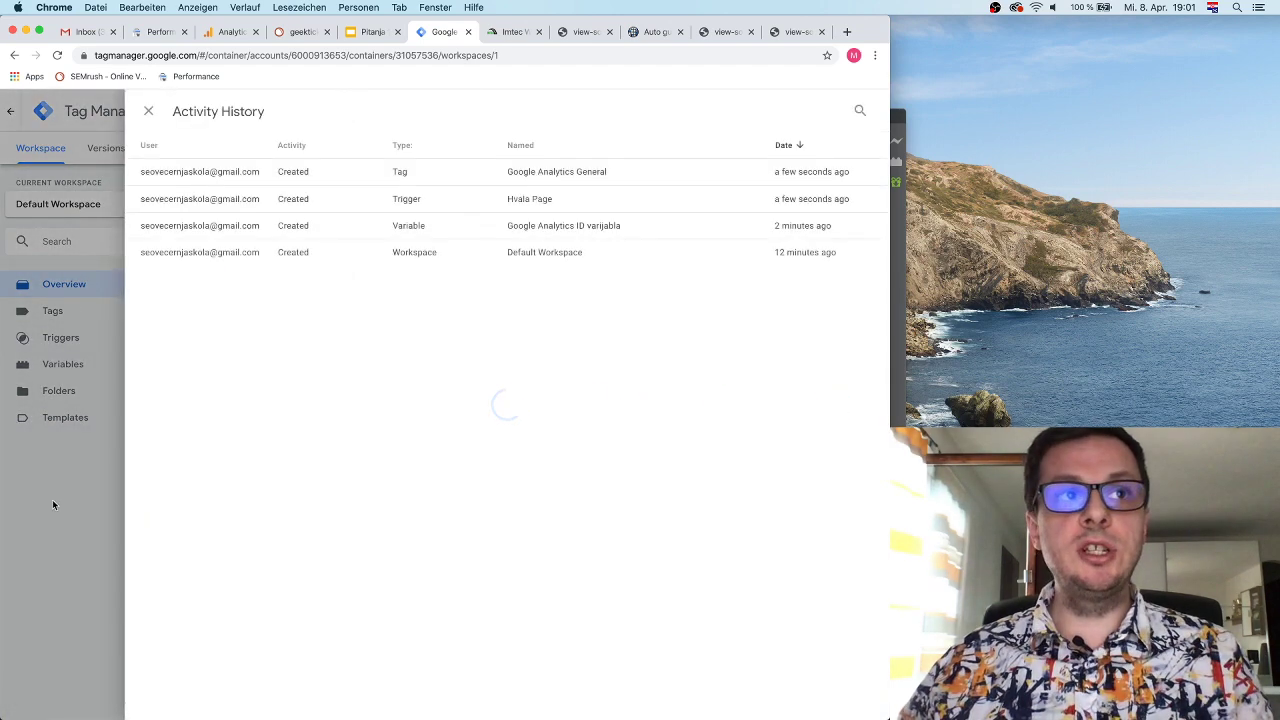
{"action": "left_click", "coordinate": [53, 505]}
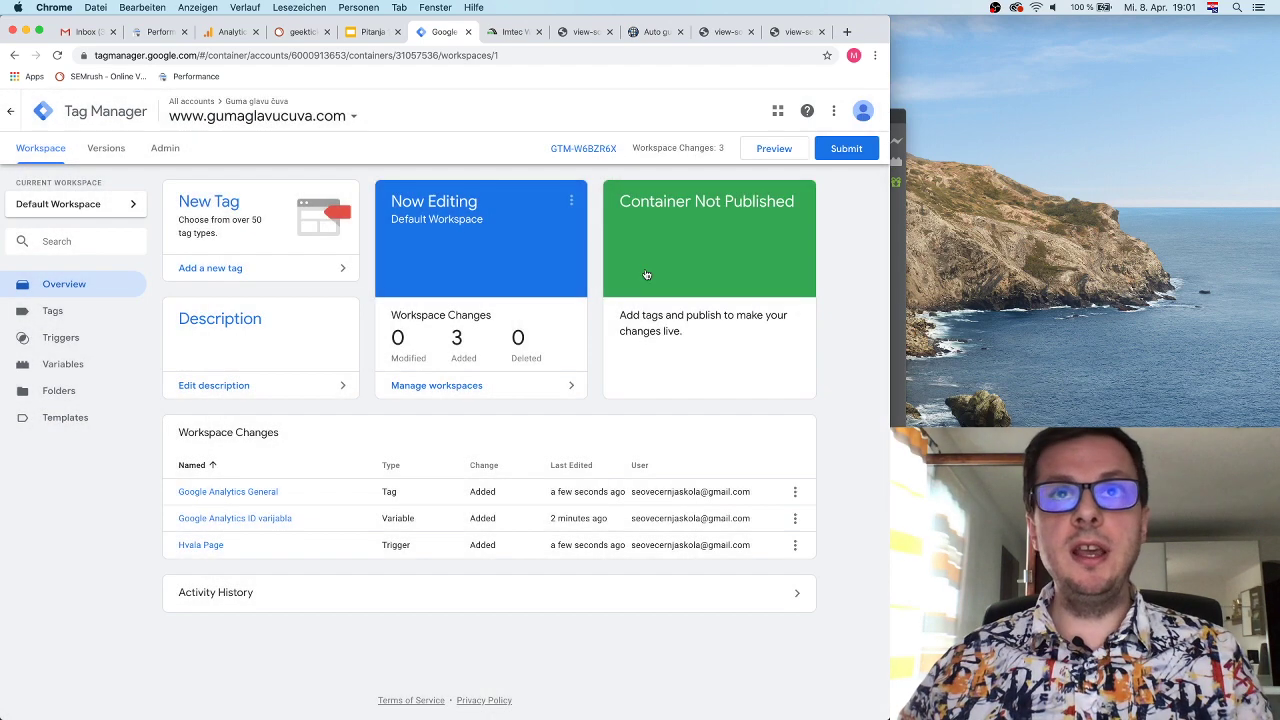
Submit the workspace changes and publish them as a version named "Google Analytics osnove"
{"action": "left_click", "coordinate": [845, 149]}
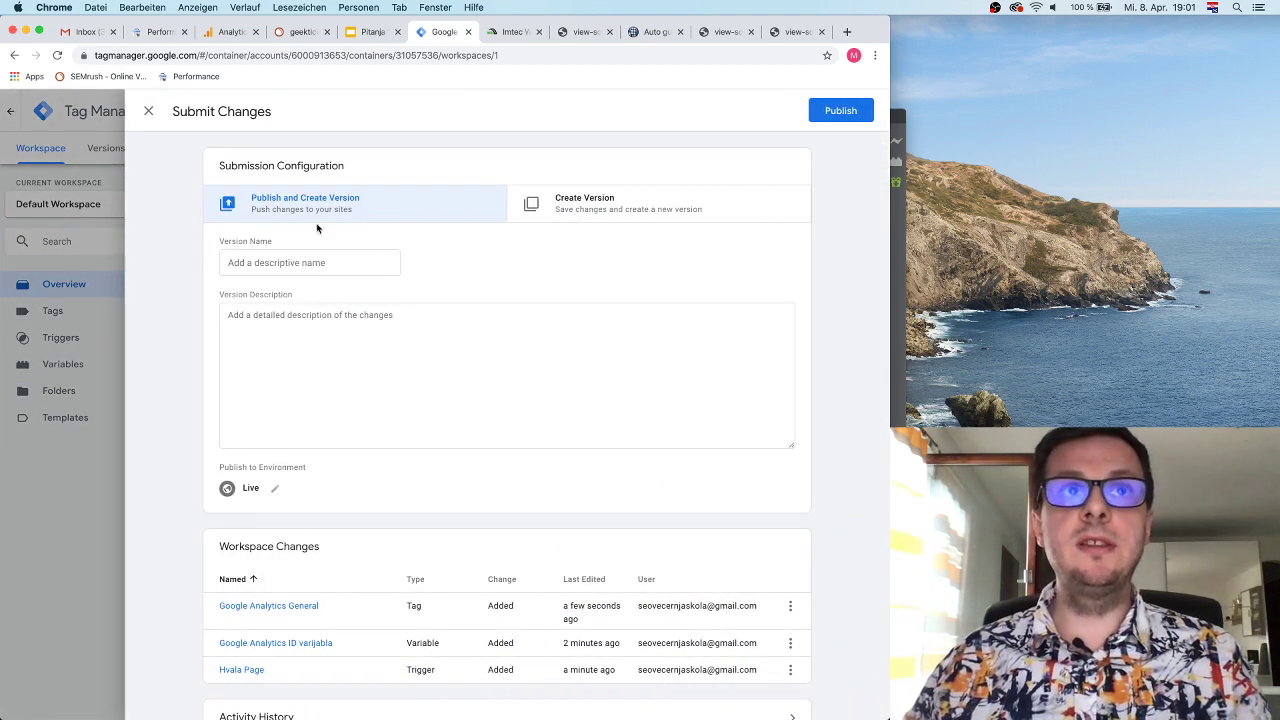
{"action": "left_click", "coordinate": [337, 253]}
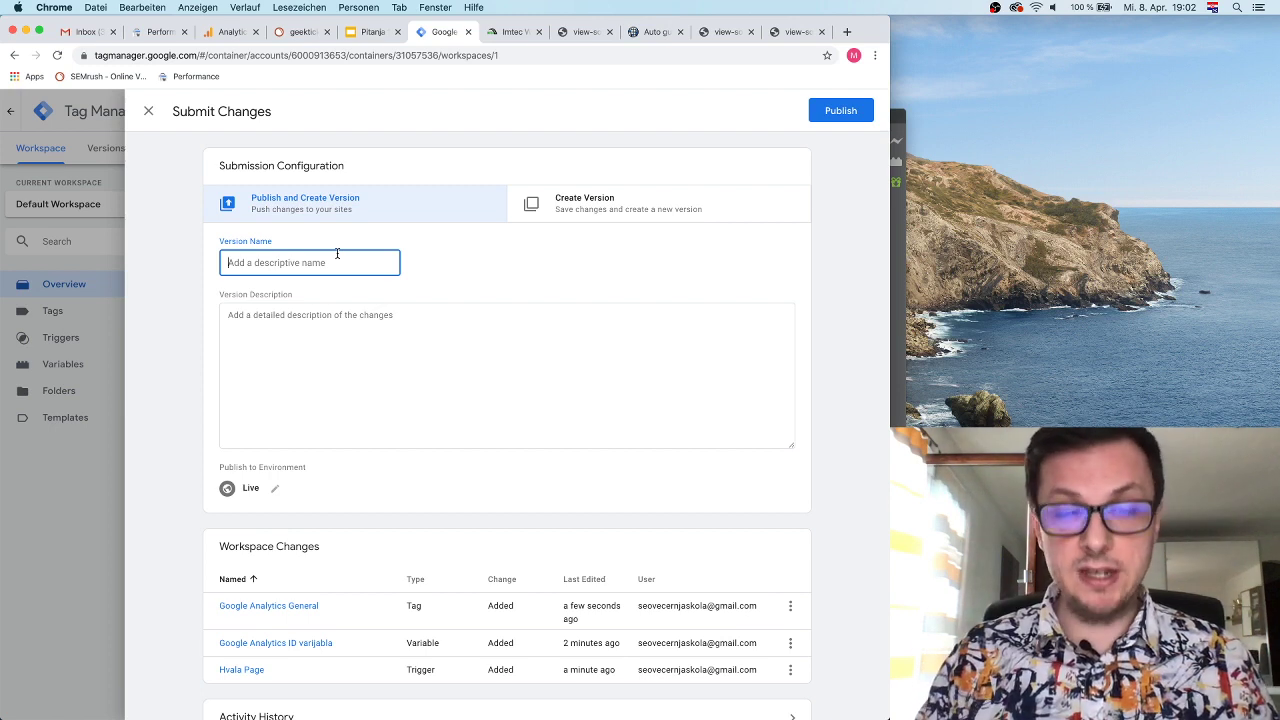
{"action": "type", "text": "Google Analt"}
{"action": "key", "text": "BackSpace"}
{"action": "type", "text": "ytics osnove"}
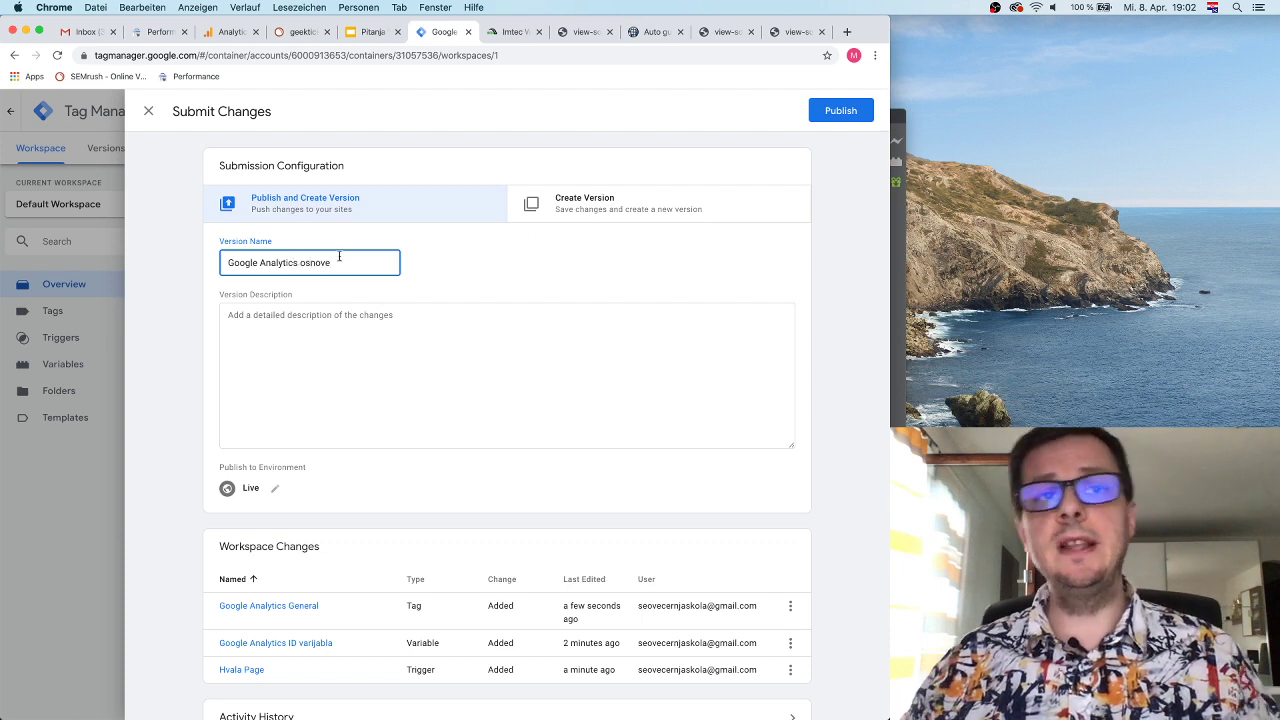
{"action": "key", "text": "Return"}
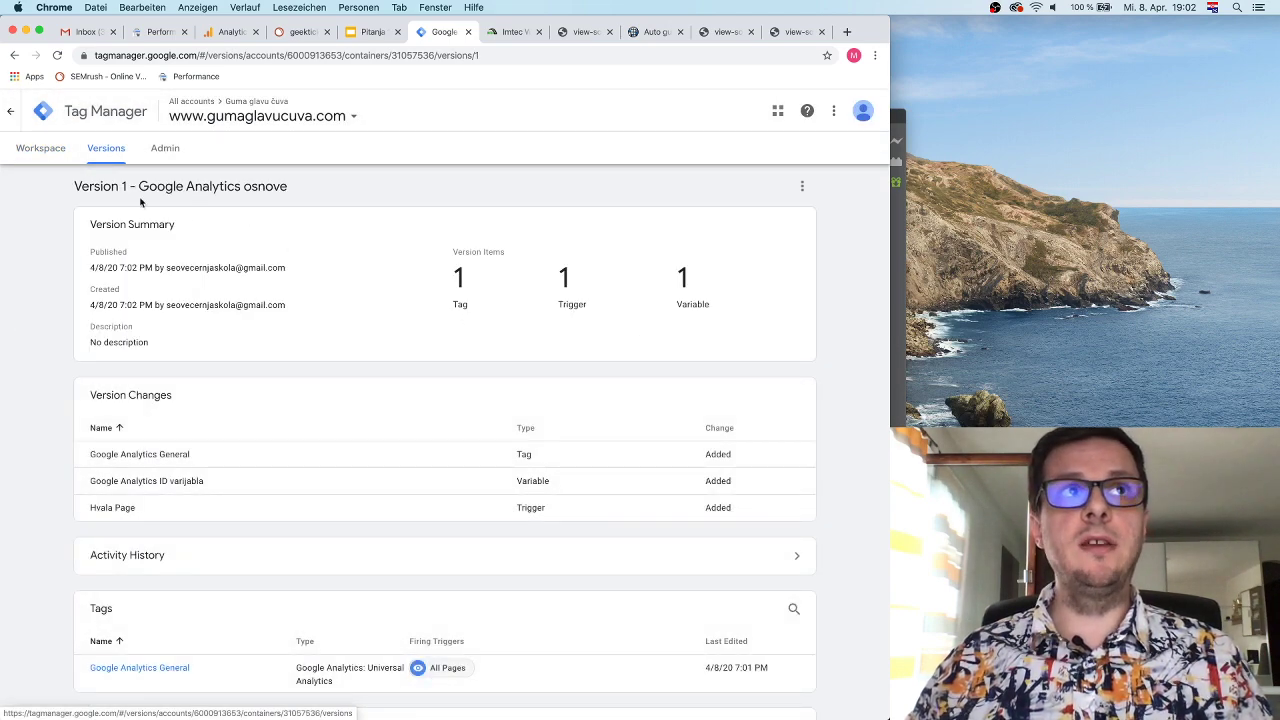
Return to the workspace overview, check its activity history and open the list of tags
{"action": "left_click", "coordinate": [41, 149]}
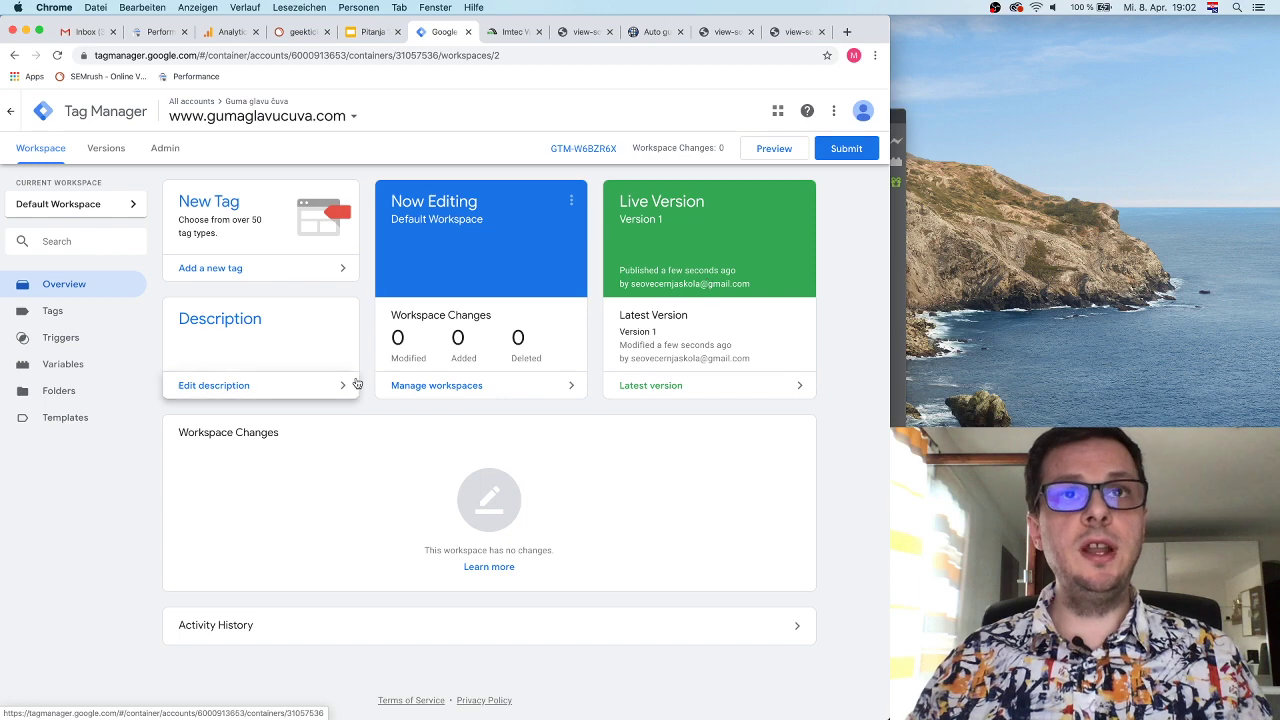
{"action": "left_click", "coordinate": [518, 645]}
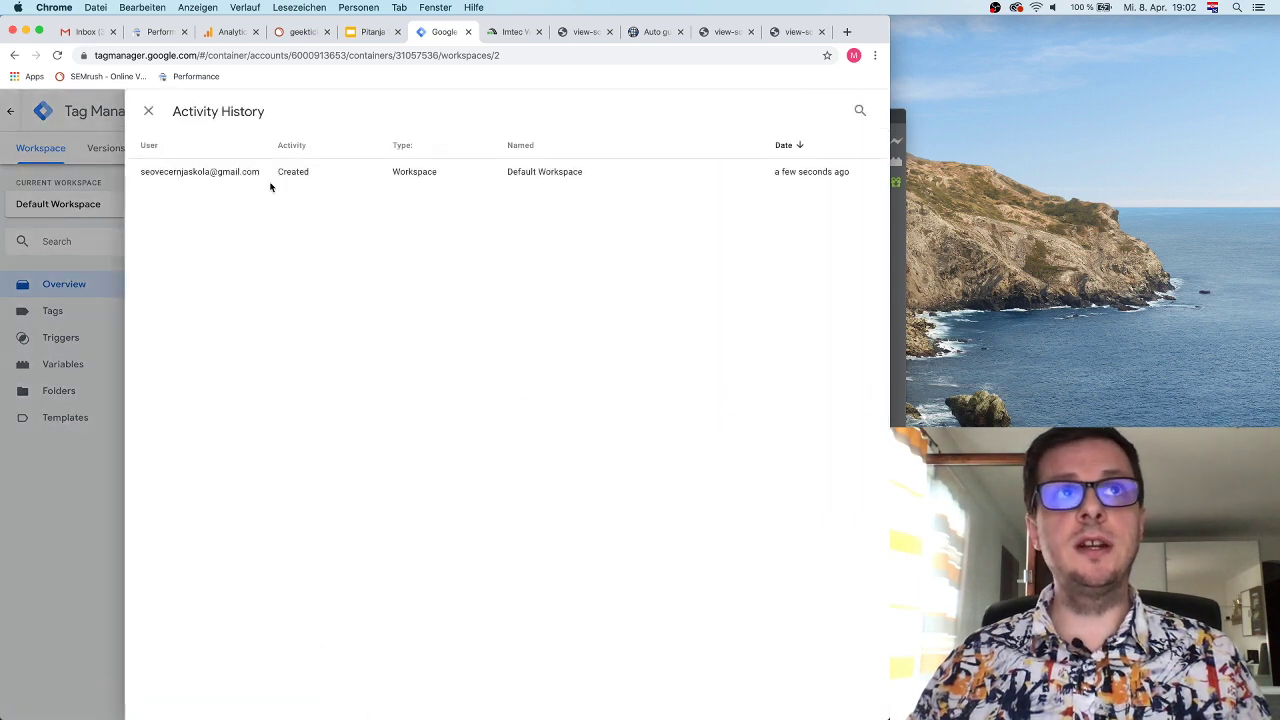
{"action": "left_click", "coordinate": [148, 111]}
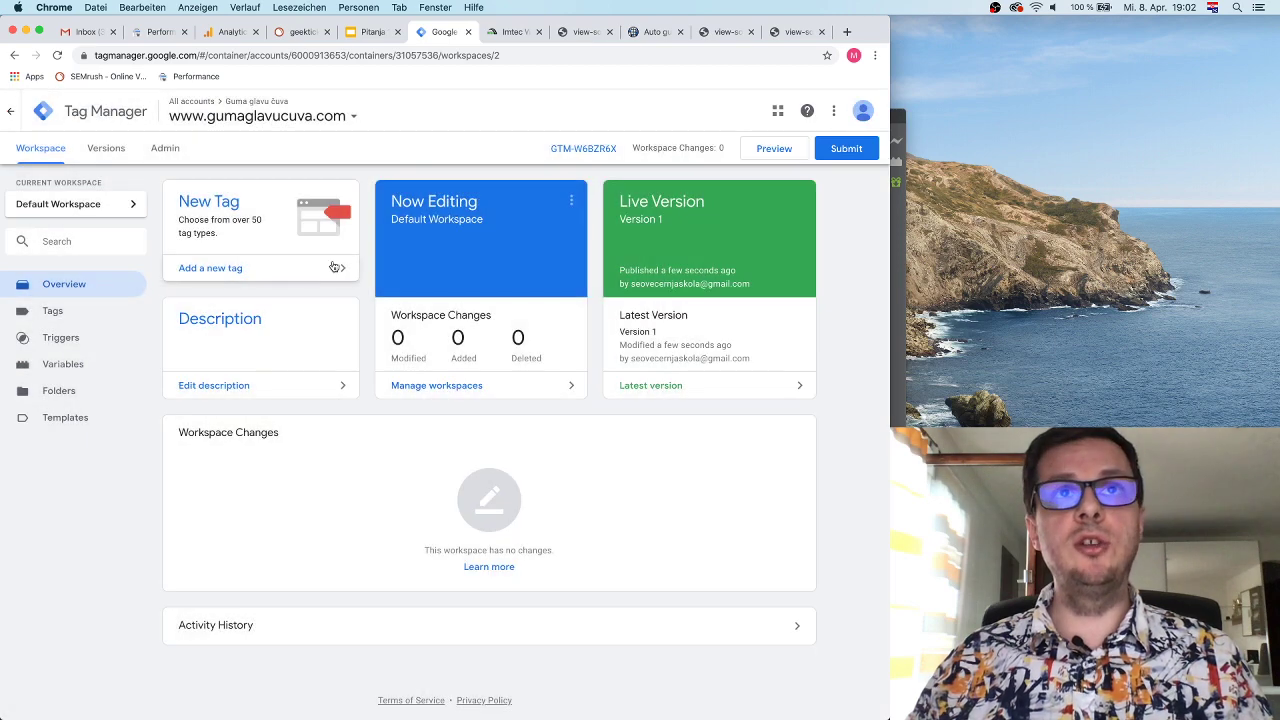
{"action": "left_click", "coordinate": [90, 311]}
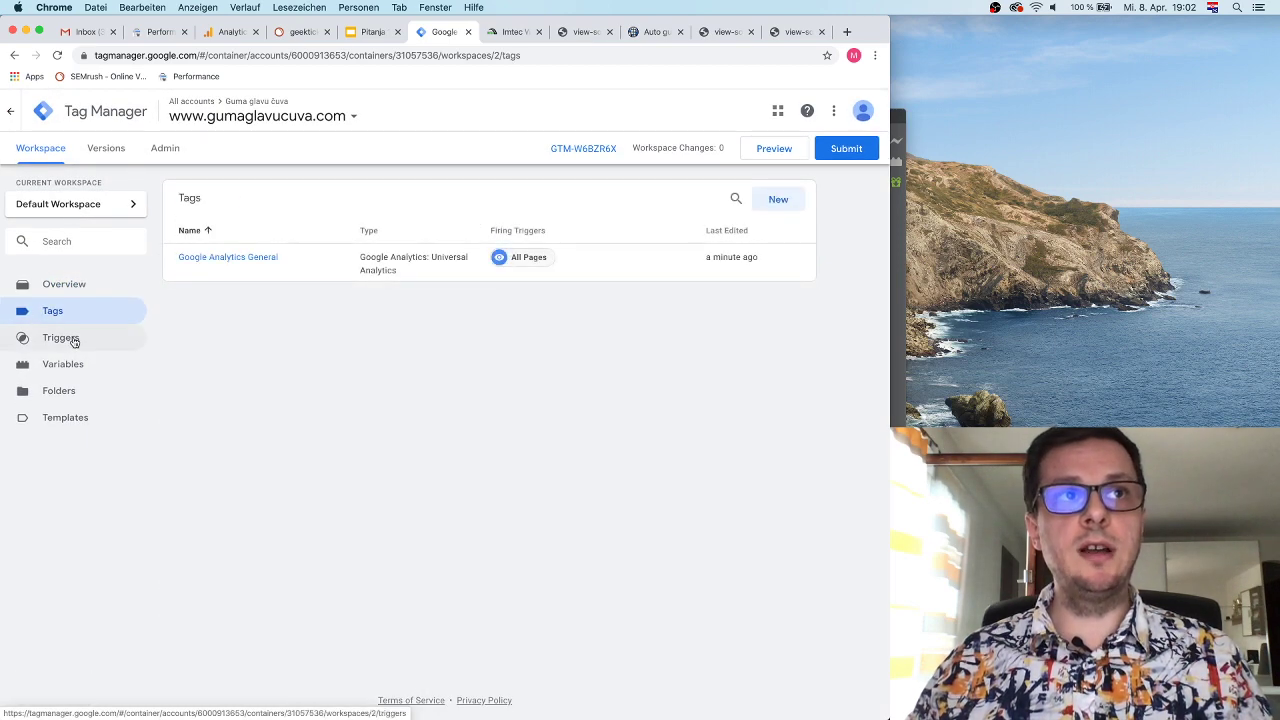
Return to the workspace overview and look at the live gumaglavucuva.com page
{"action": "left_click", "coordinate": [70, 284]}
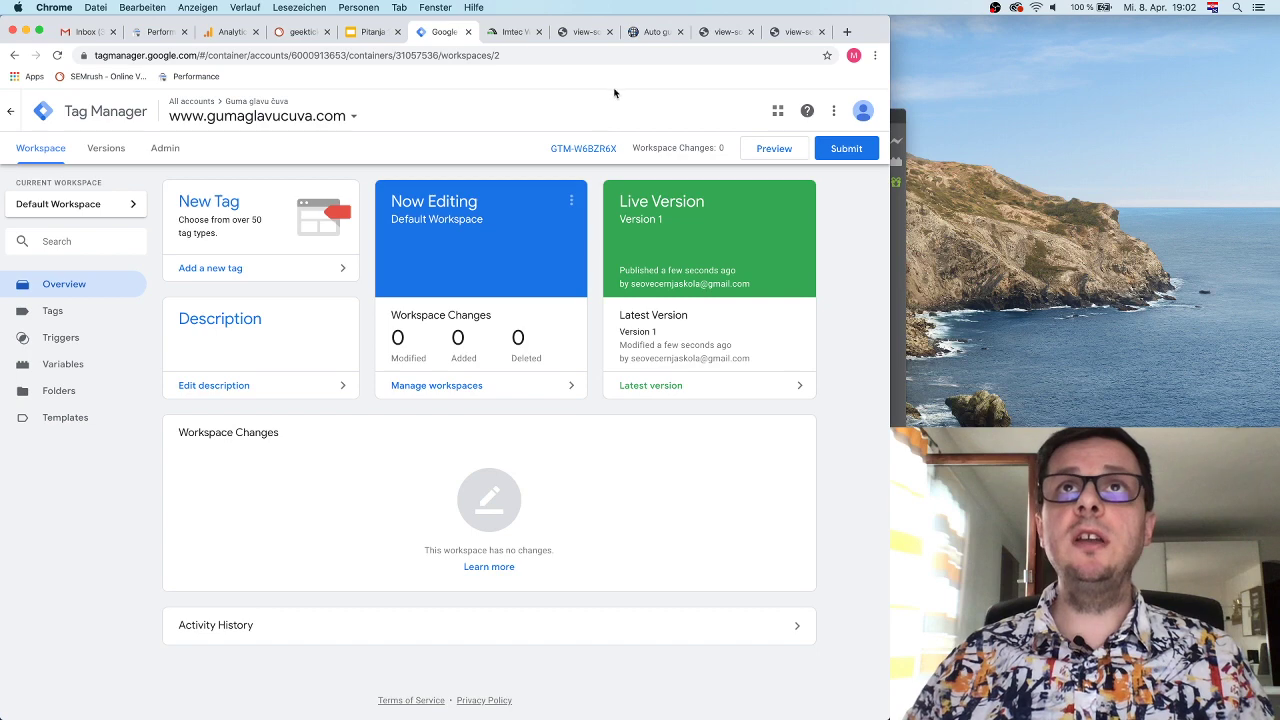
{"action": "left_click", "coordinate": [648, 37]}
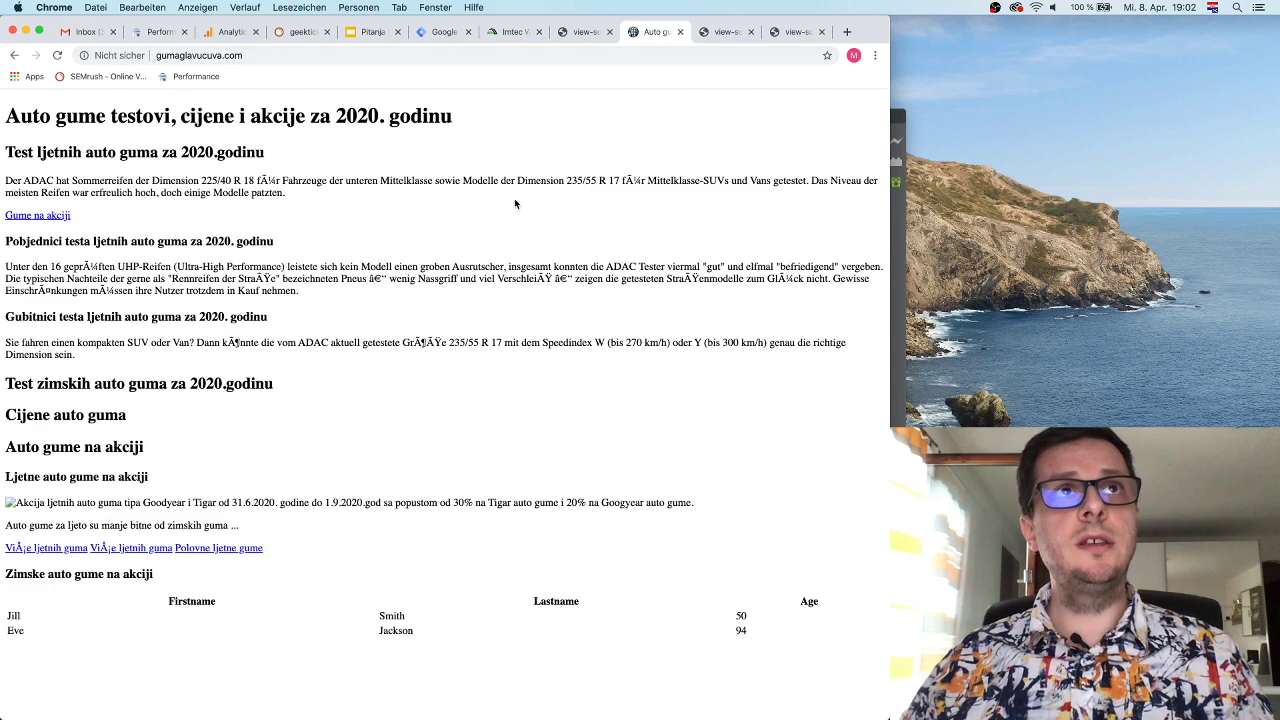
{"action": "left_click", "coordinate": [724, 33]}
{"action": "left_click", "coordinate": [676, 33]}
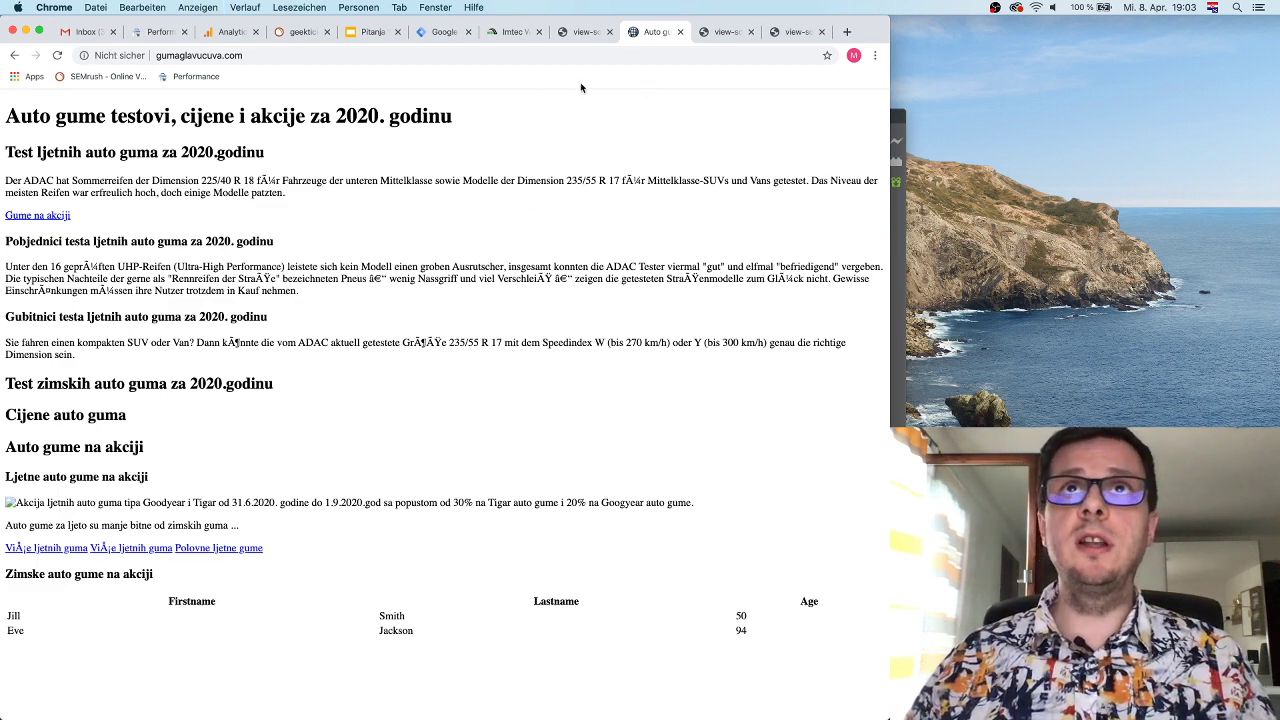
Switch to Google Analytics and review the property's tracking status and Global Site Tag code
{"action": "left_click", "coordinate": [230, 32]}
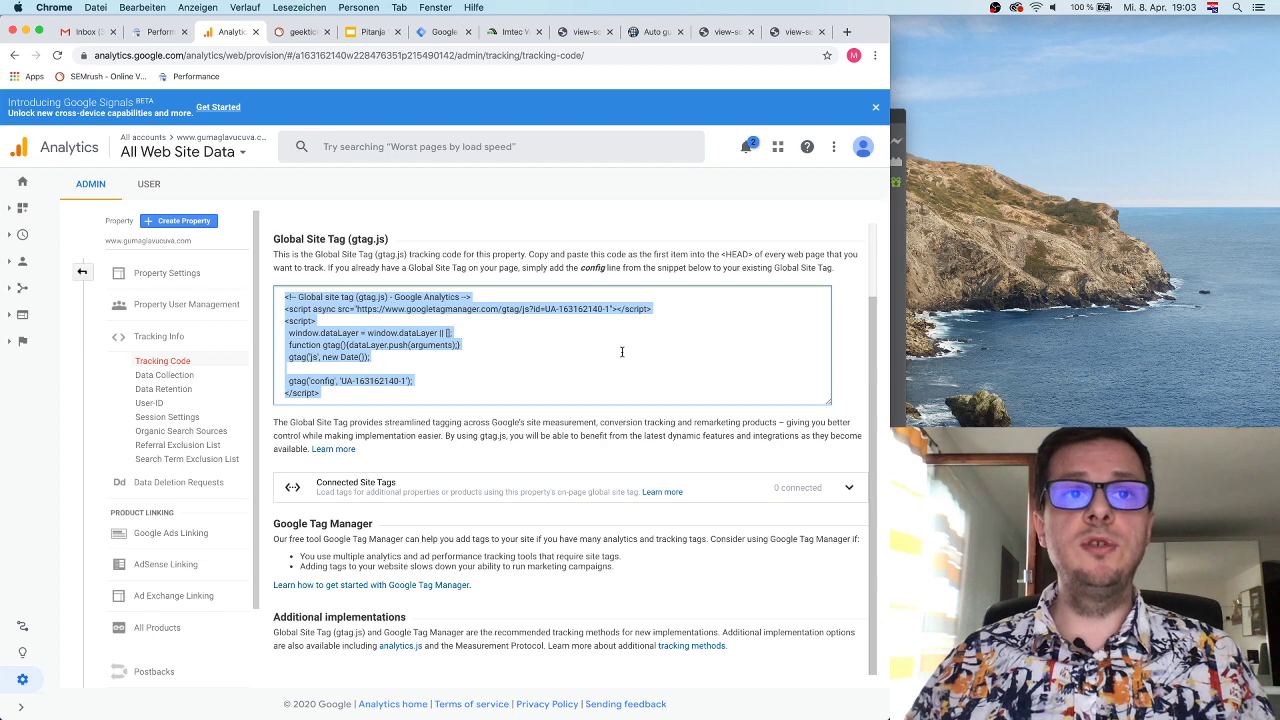
{"action": "left_click", "coordinate": [716, 497]}
{"action": "scroll", "coordinate": [716, 535], "scroll_direction": "up", "scroll_amount": 2}
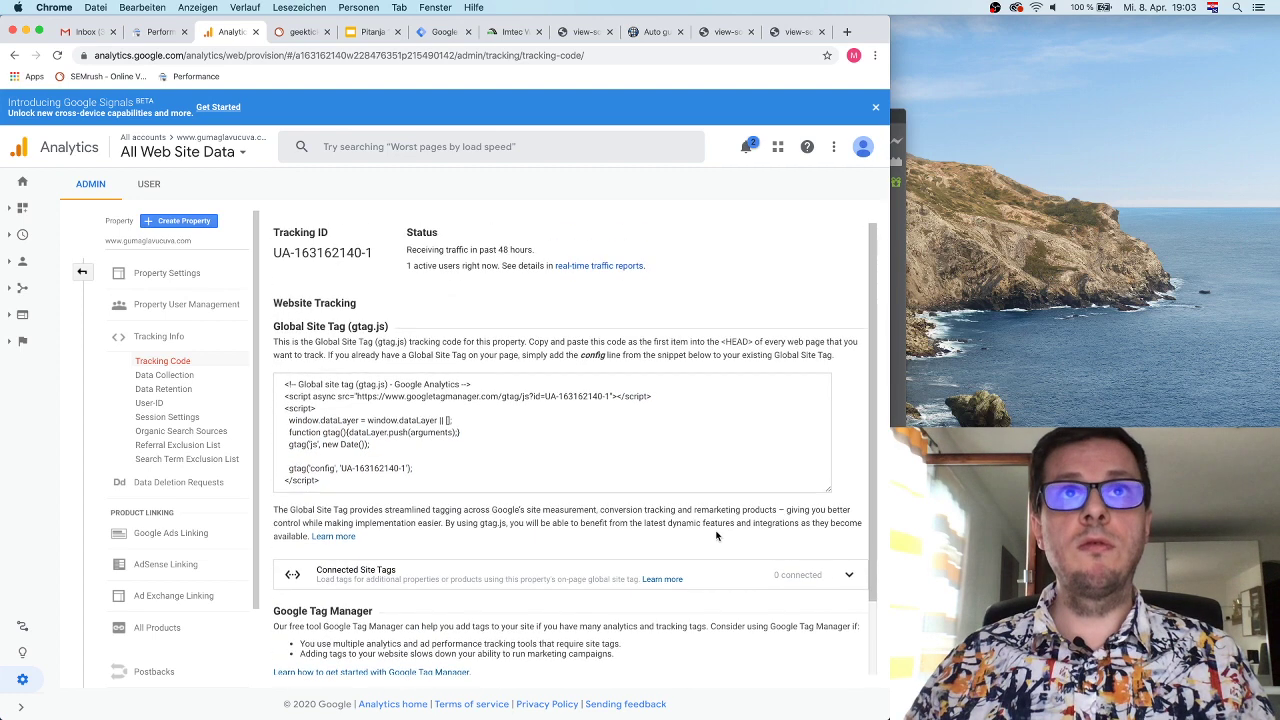
{"action": "scroll", "coordinate": [716, 535], "scroll_direction": "down", "scroll_amount": 2}
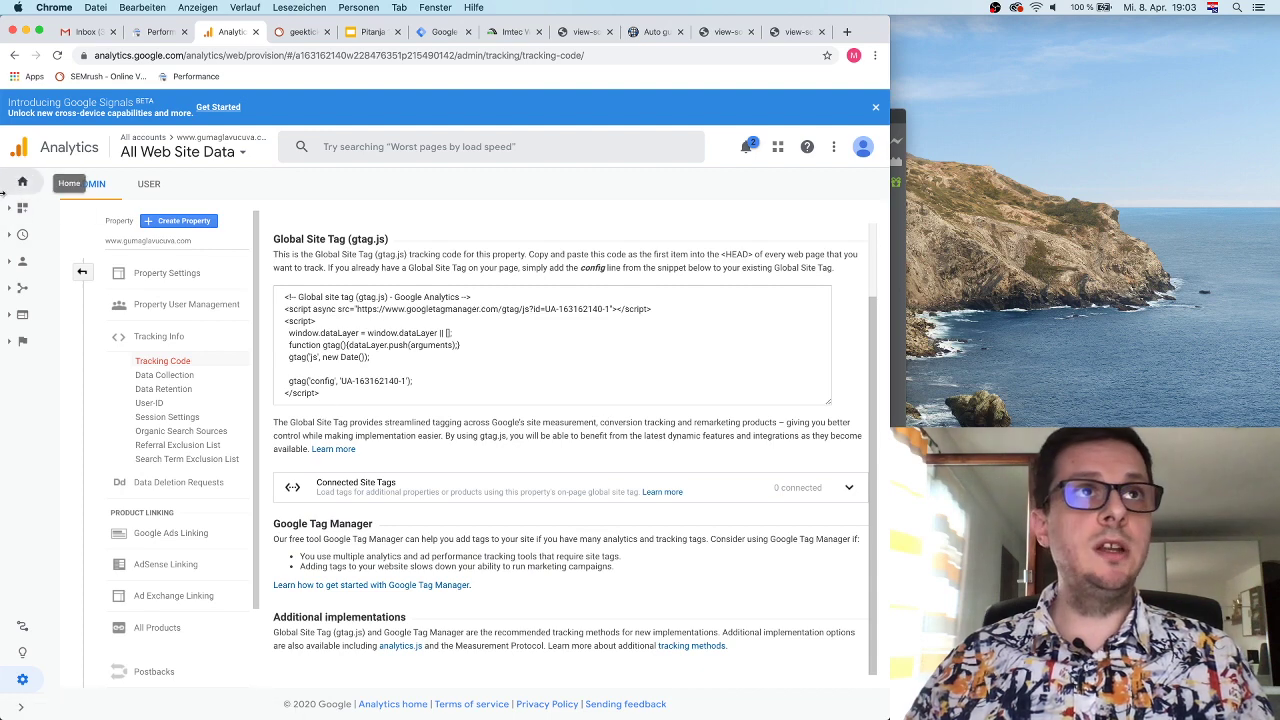
Check the number of active users right now on the Google Analytics home page
{"action": "left_click", "coordinate": [24, 180]}
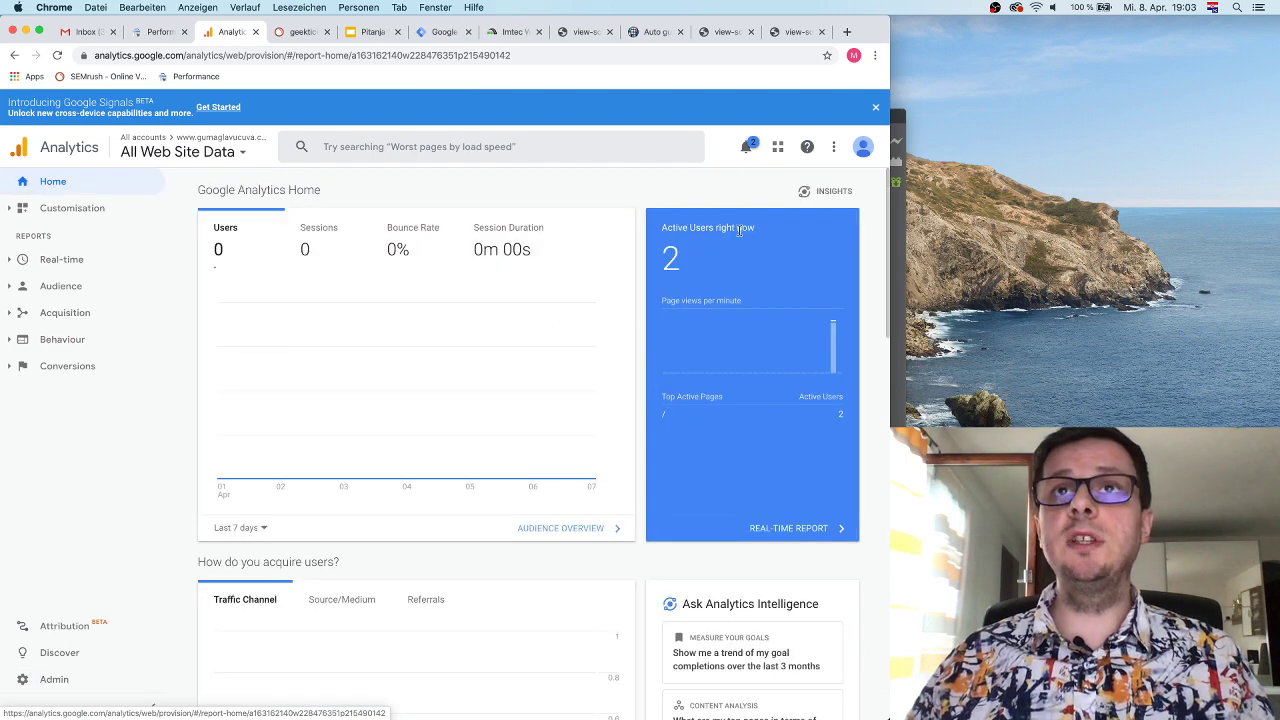
{"action": "double_click", "coordinate": [676, 259]}
{"action": "left_click", "coordinate": [748, 260]}
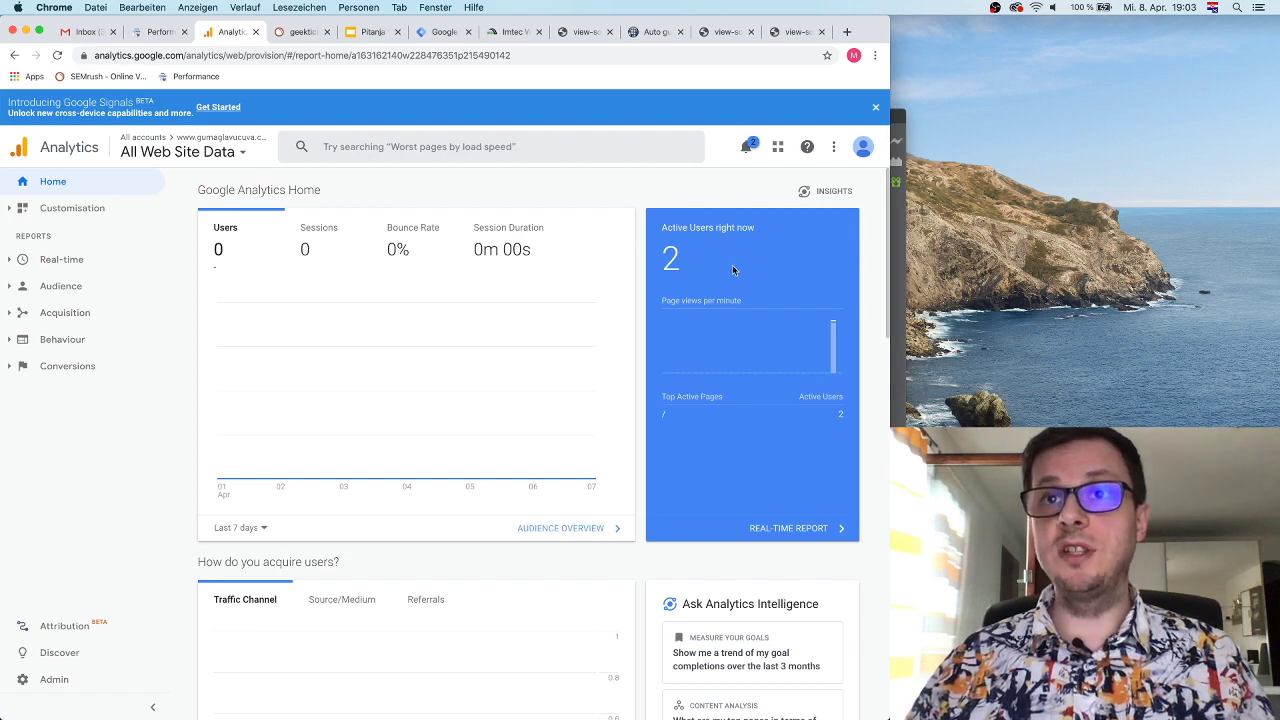
{"action": "double_click", "coordinate": [678, 252]}
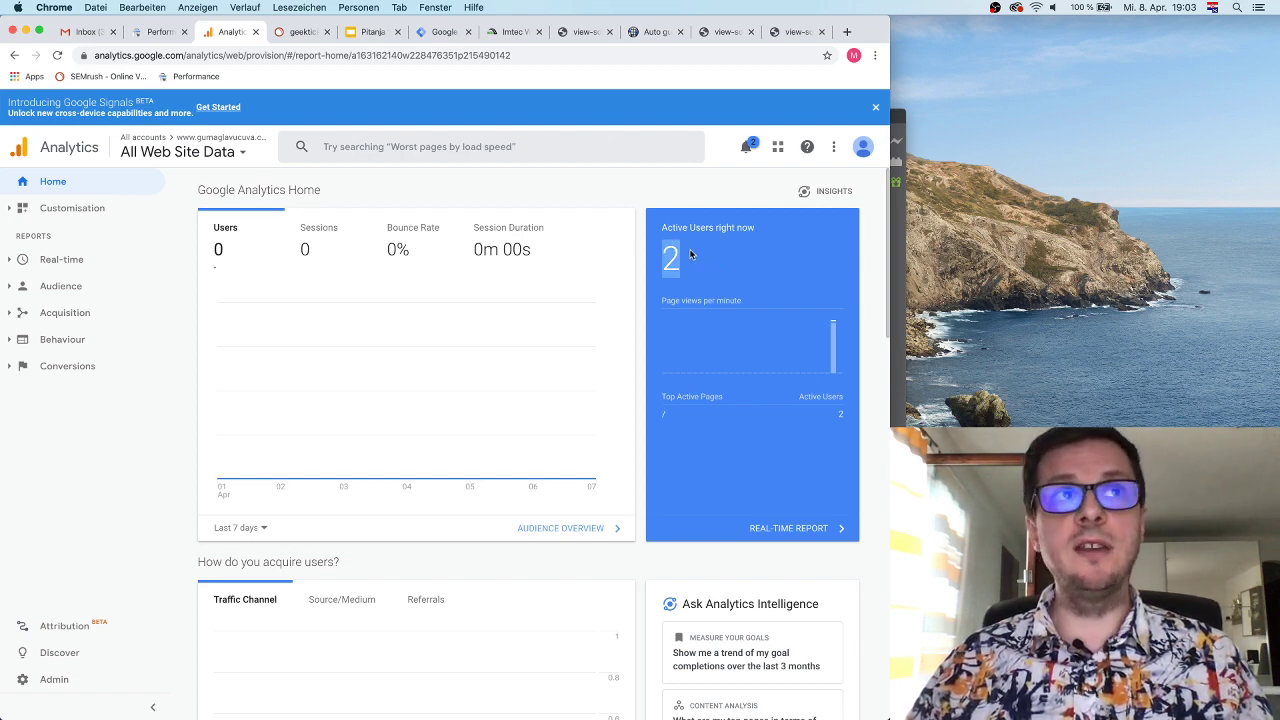
{"action": "left_click", "coordinate": [714, 257]}
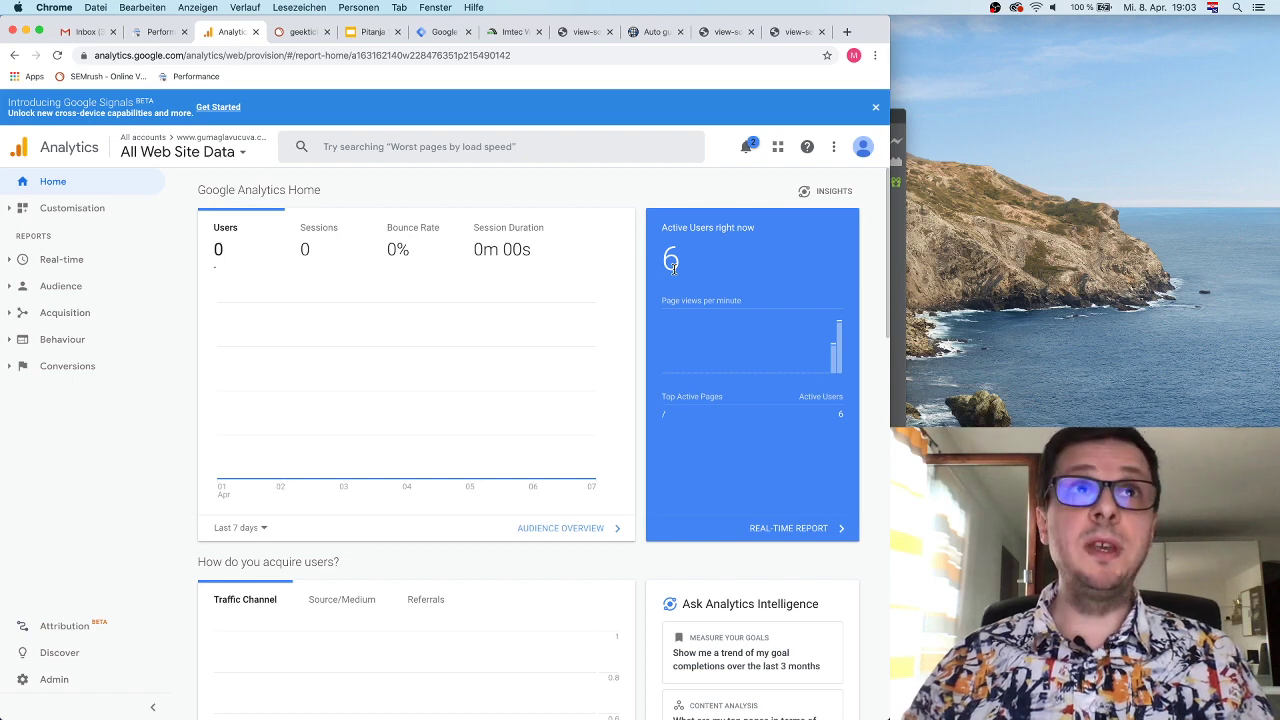
{"action": "left_click", "coordinate": [372, 32]}
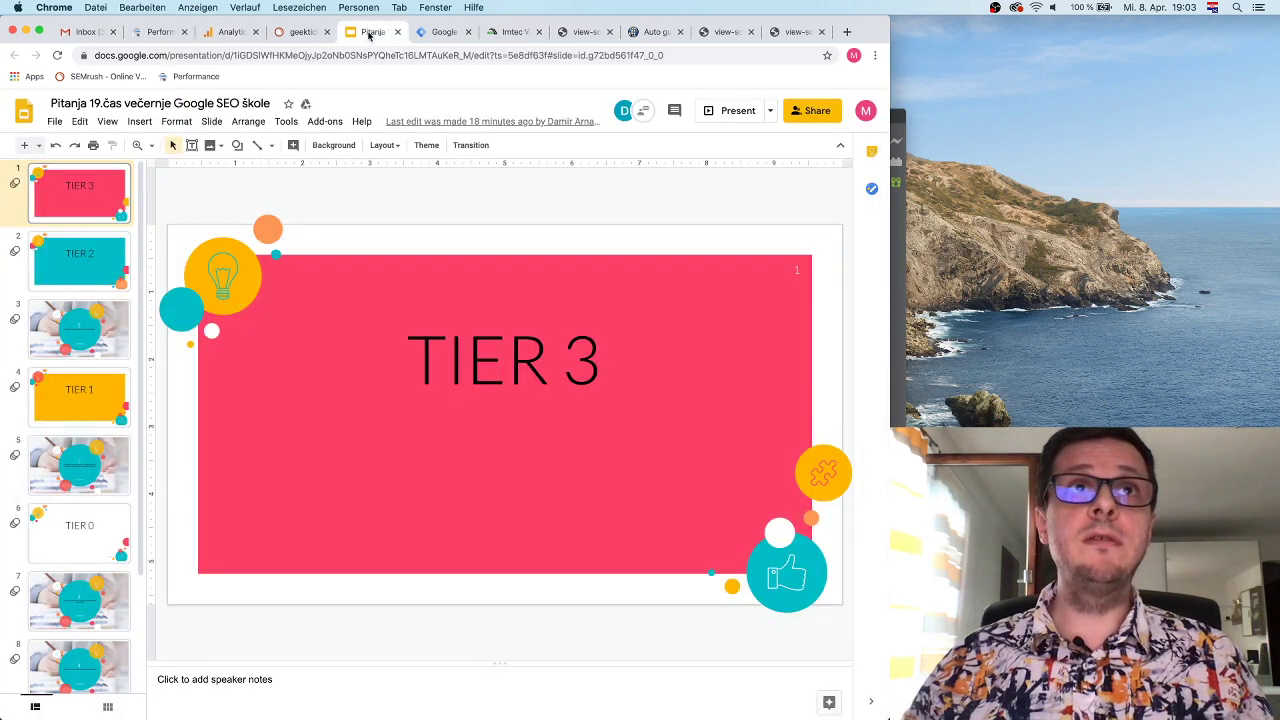
{"action": "left_click", "coordinate": [240, 34]}
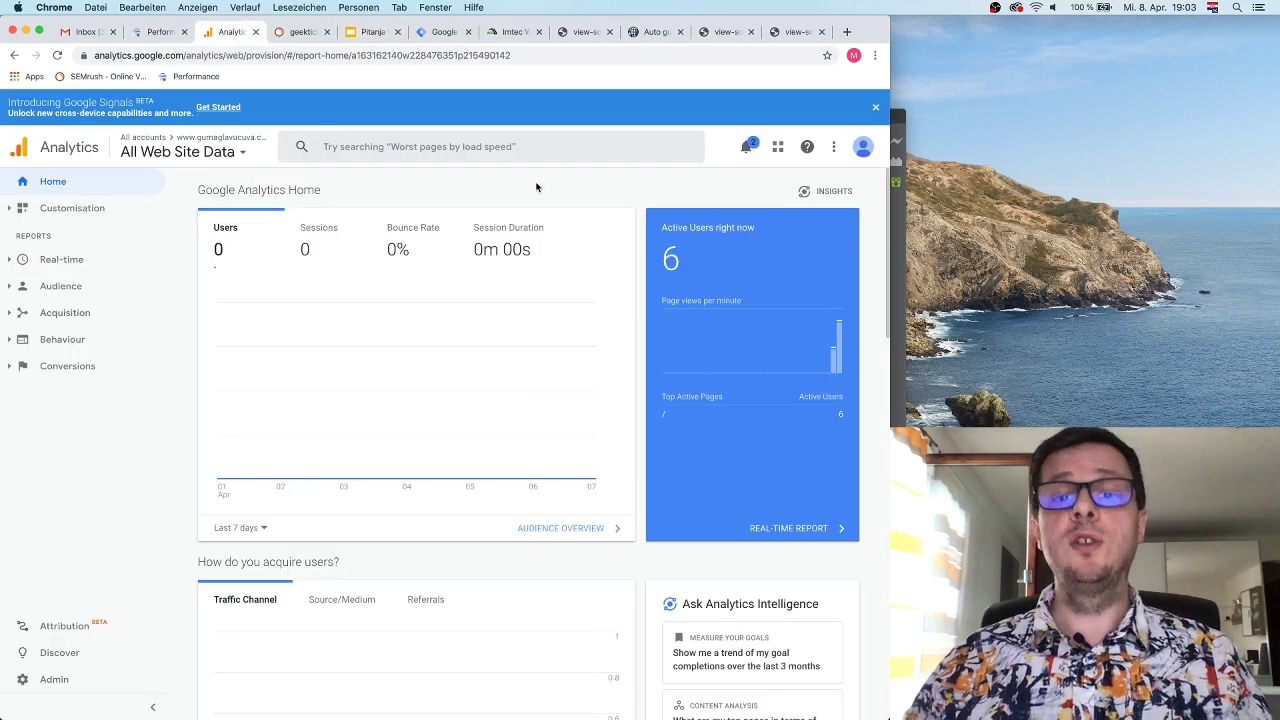
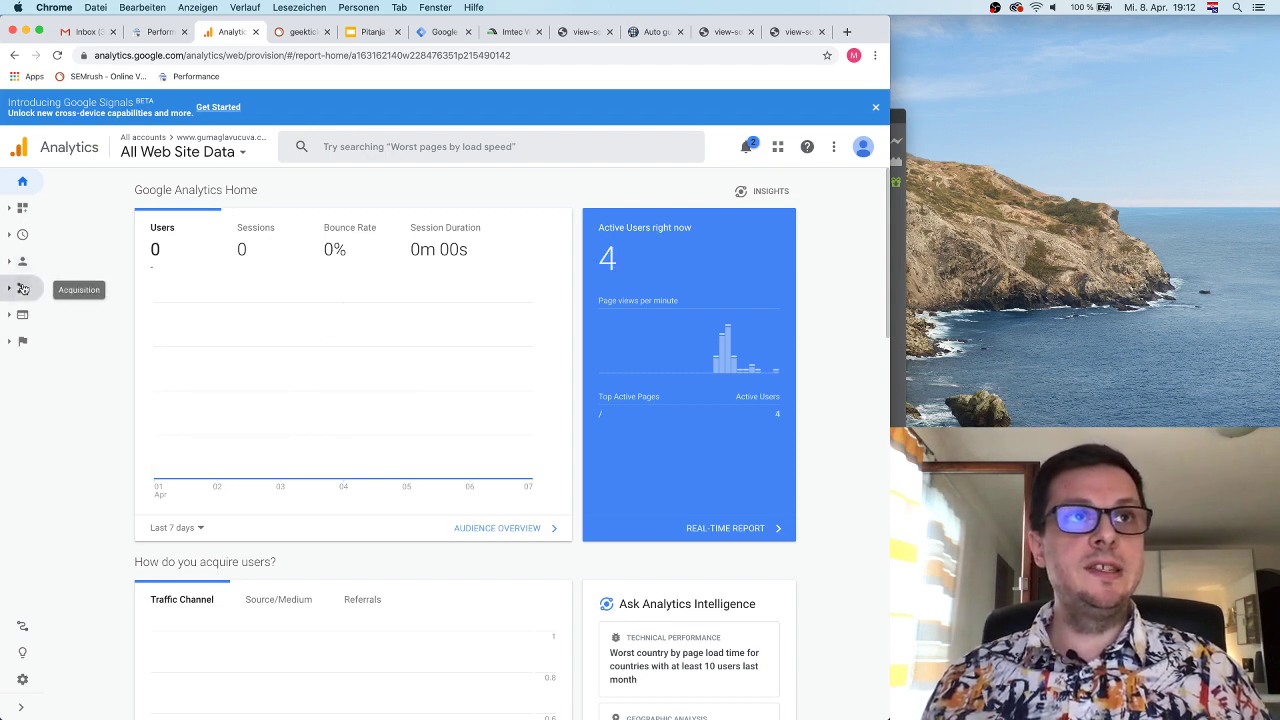
Open the Search Console Landing Pages report under Acquisition and start setting up Search Console data sharing
{"action": "left_click", "coordinate": [21, 289]}
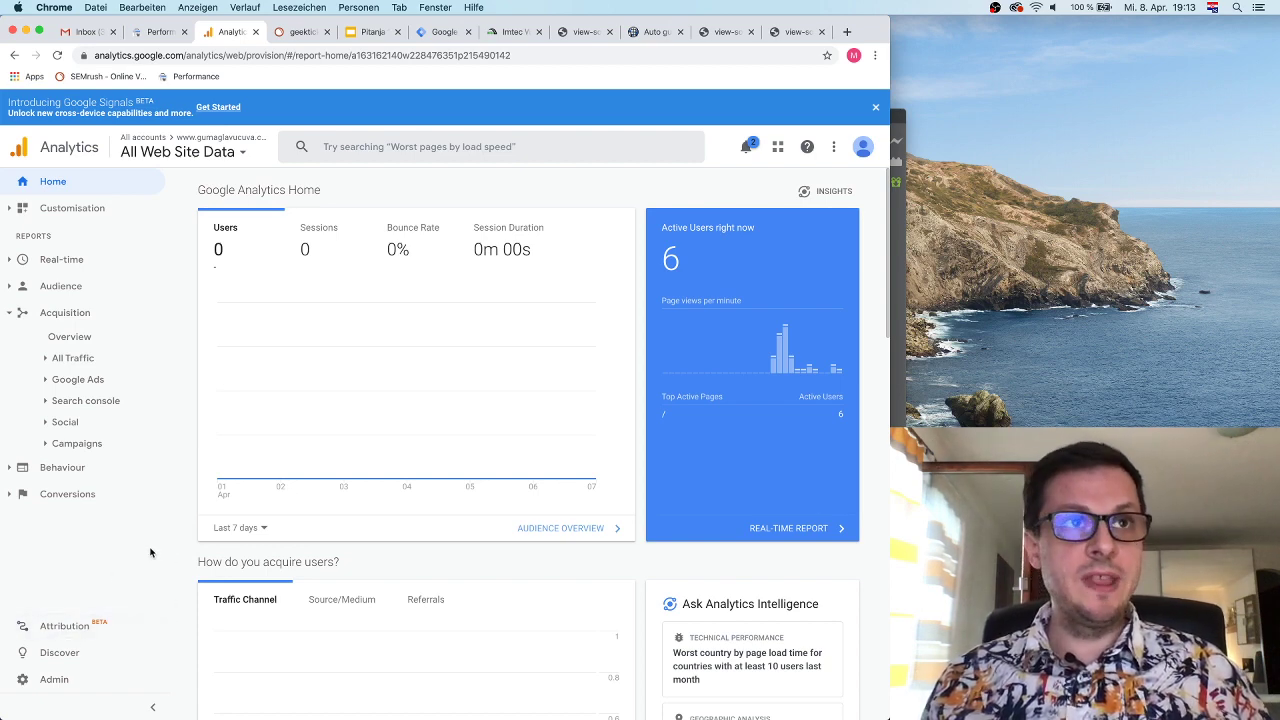
{"action": "left_click", "coordinate": [132, 401]}
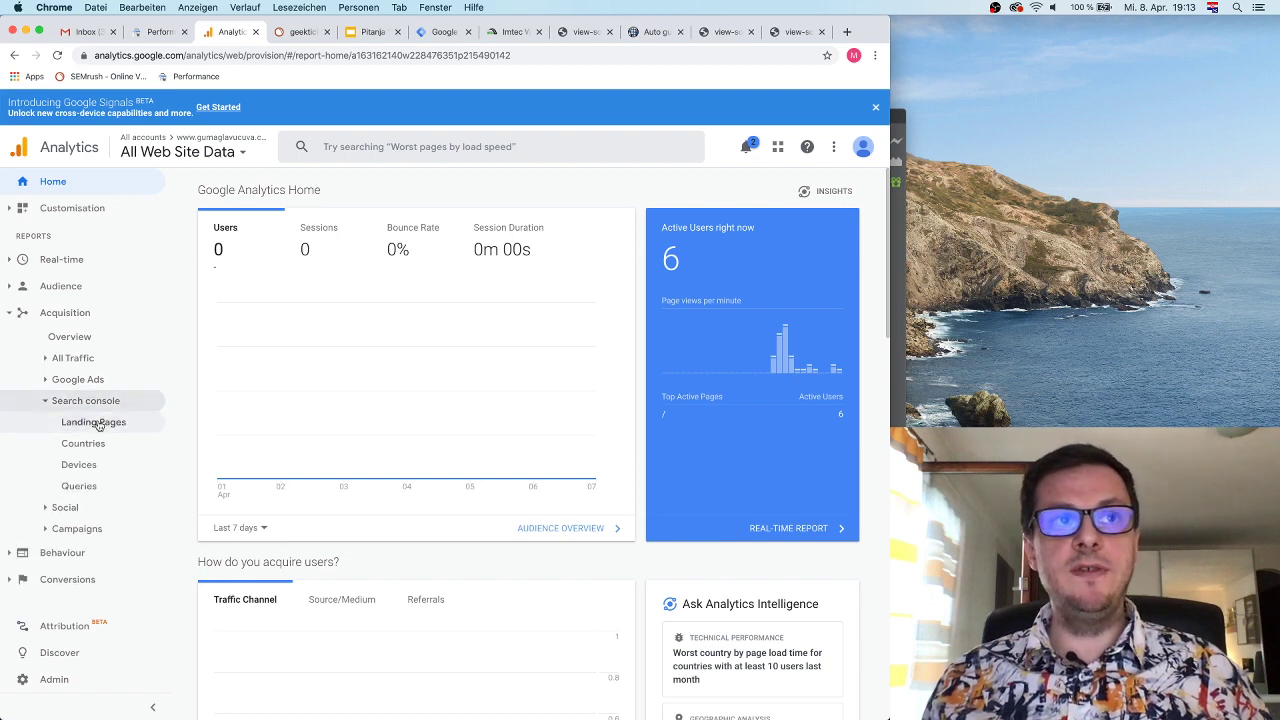
{"action": "left_click", "coordinate": [122, 423]}
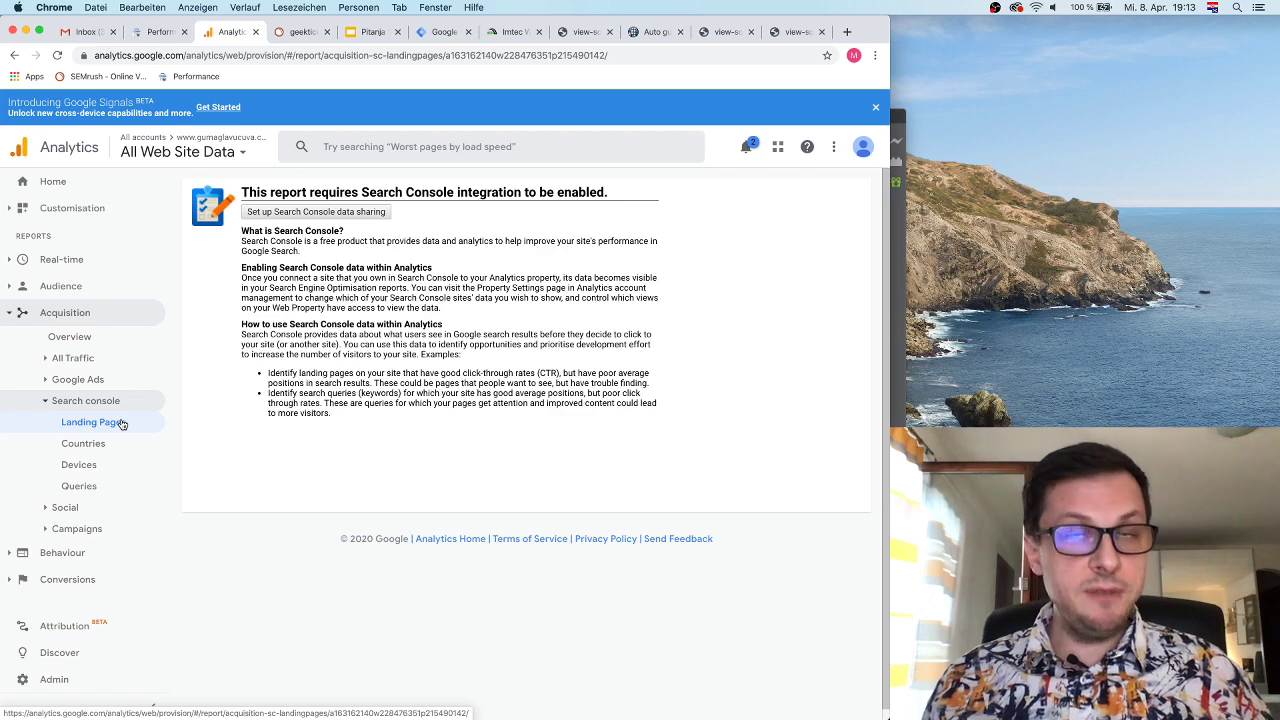
{"action": "left_click", "coordinate": [332, 212]}
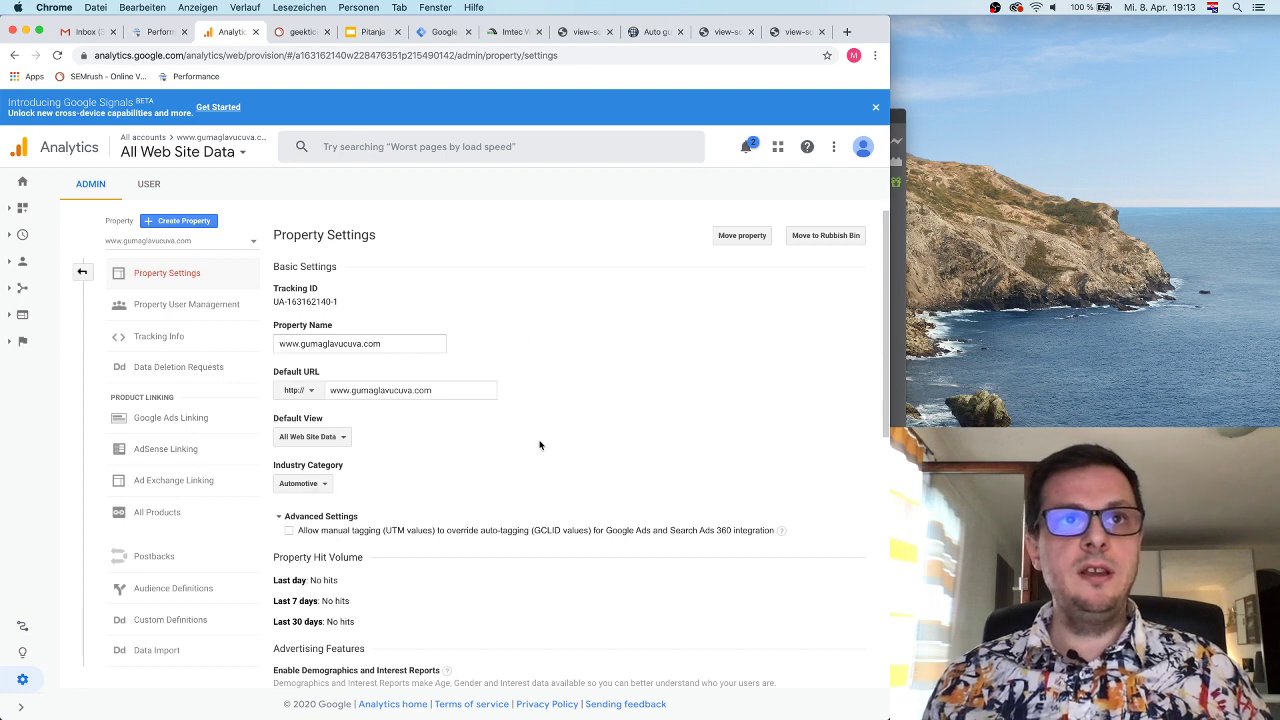
Enable Demographics and Interest Reports and enhanced link attribution in the property settings and save them
{"action": "scroll", "coordinate": [540, 445], "scroll_direction": "down", "scroll_amount": 2}
{"action": "scroll", "coordinate": [404, 397], "scroll_direction": "down", "scroll_amount": 1}
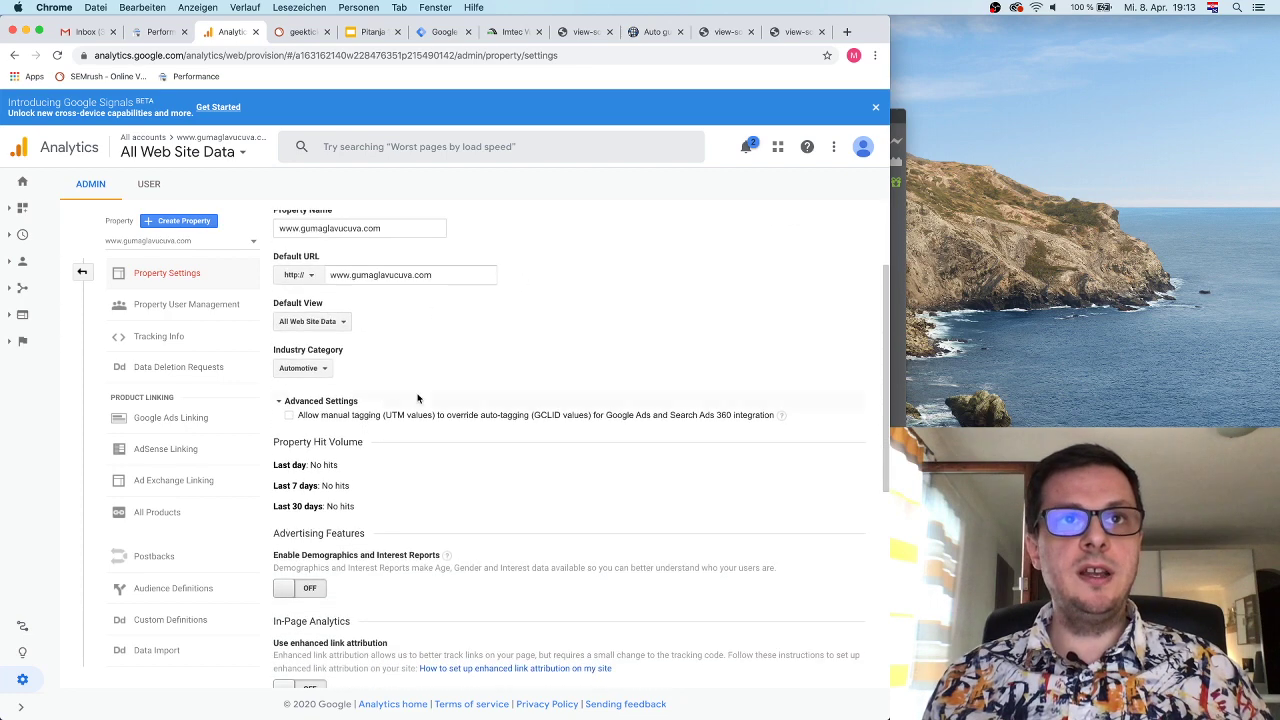
{"action": "scroll", "coordinate": [512, 440], "scroll_direction": "down", "scroll_amount": 3}
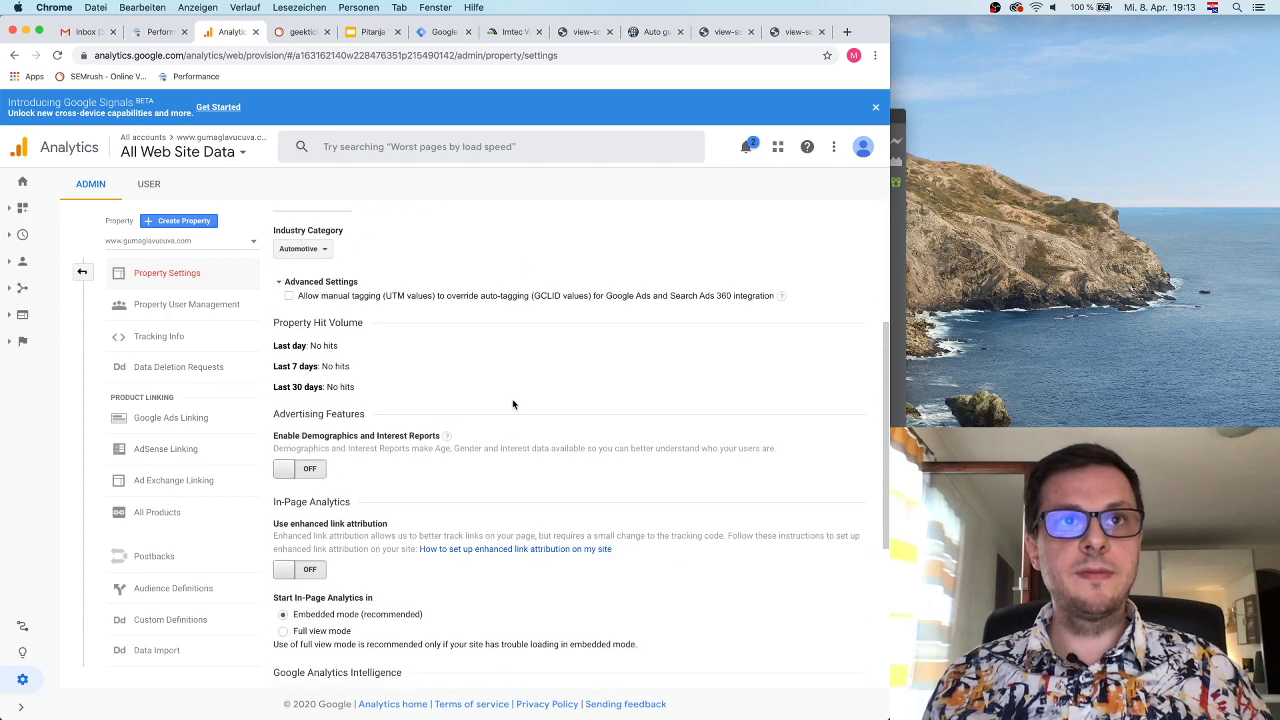
{"action": "scroll", "coordinate": [513, 404], "scroll_direction": "down", "scroll_amount": 3}
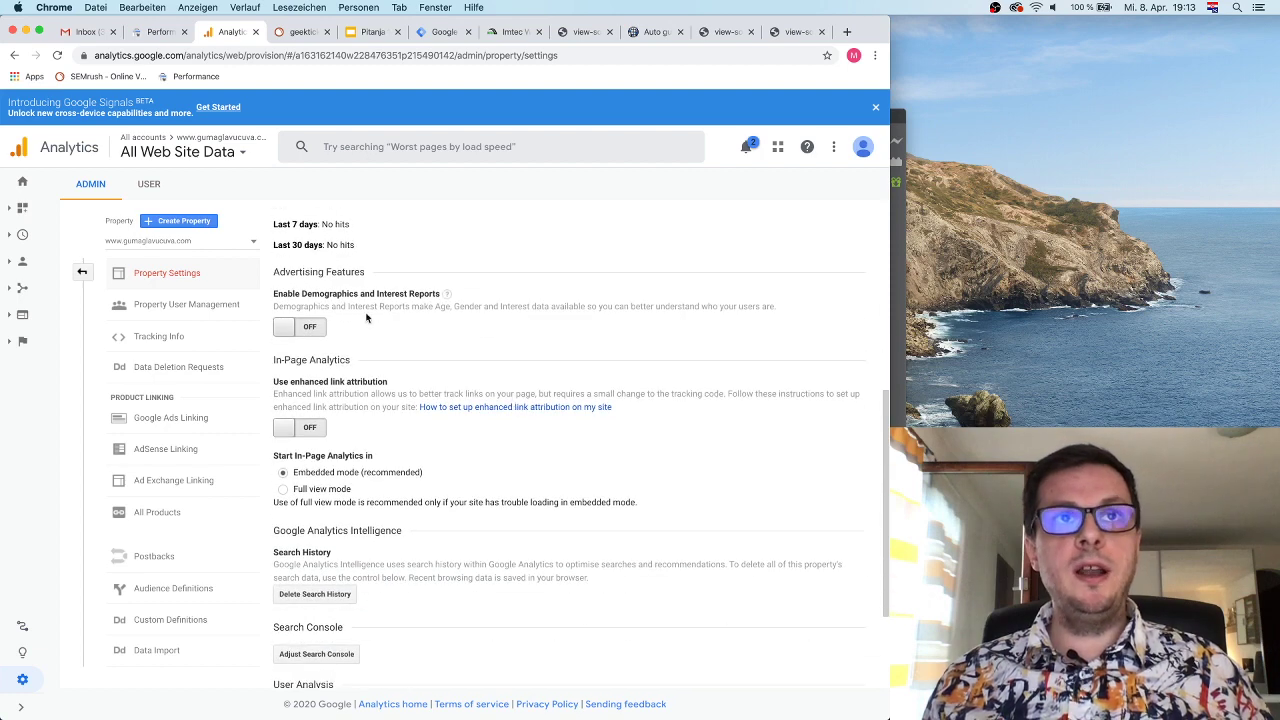
{"action": "left_click", "coordinate": [288, 328]}
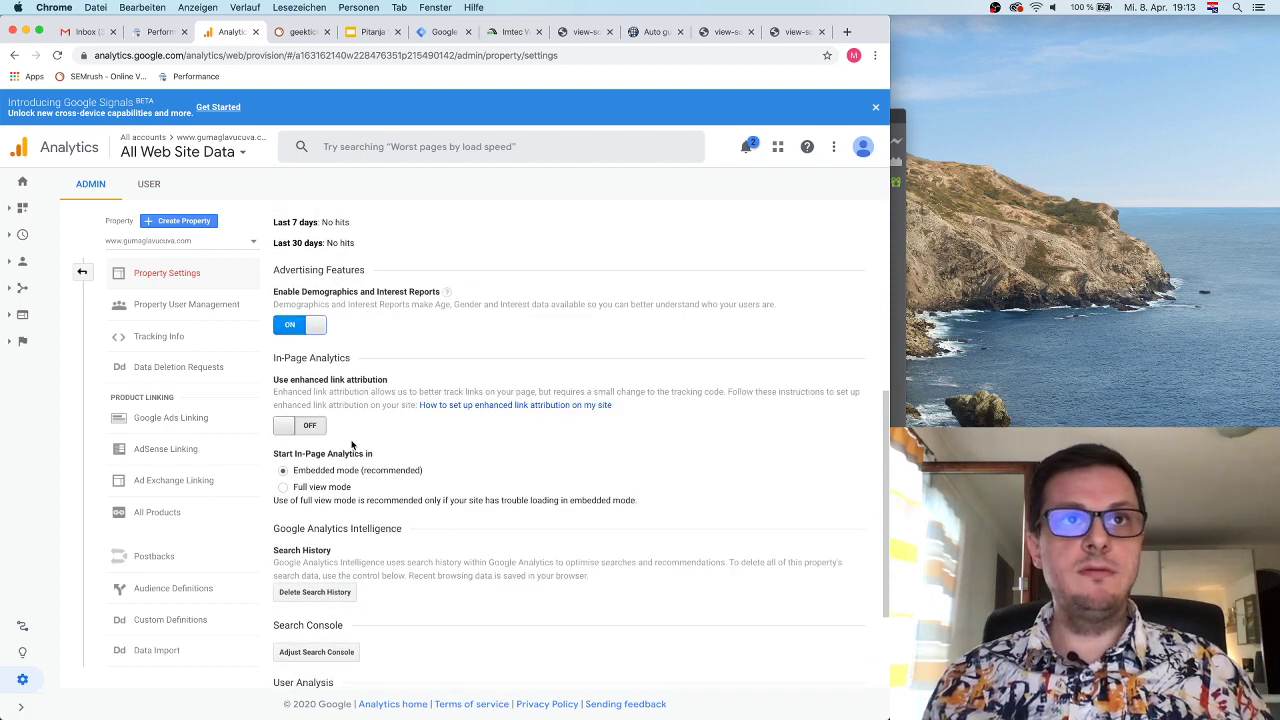
{"action": "left_click", "coordinate": [309, 426]}
{"action": "scroll", "coordinate": [440, 477], "scroll_direction": "down", "scroll_amount": 1}
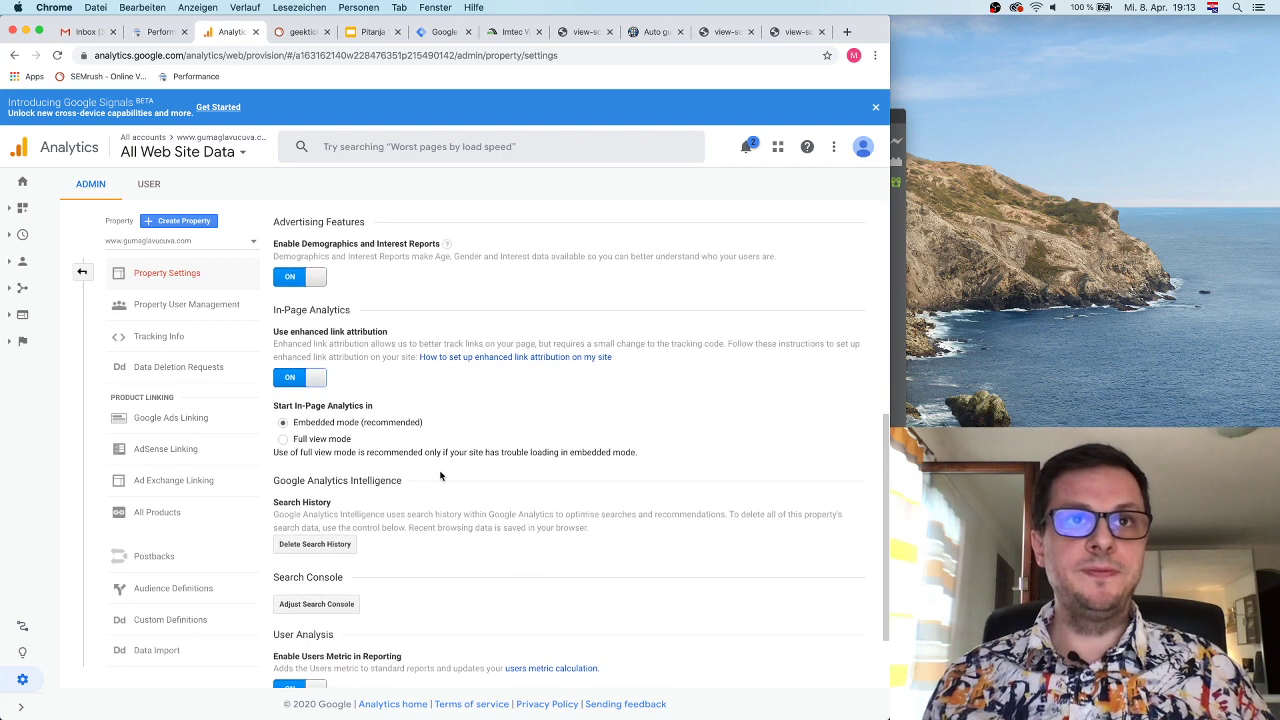
{"action": "scroll", "coordinate": [440, 476], "scroll_direction": "down", "scroll_amount": 2}
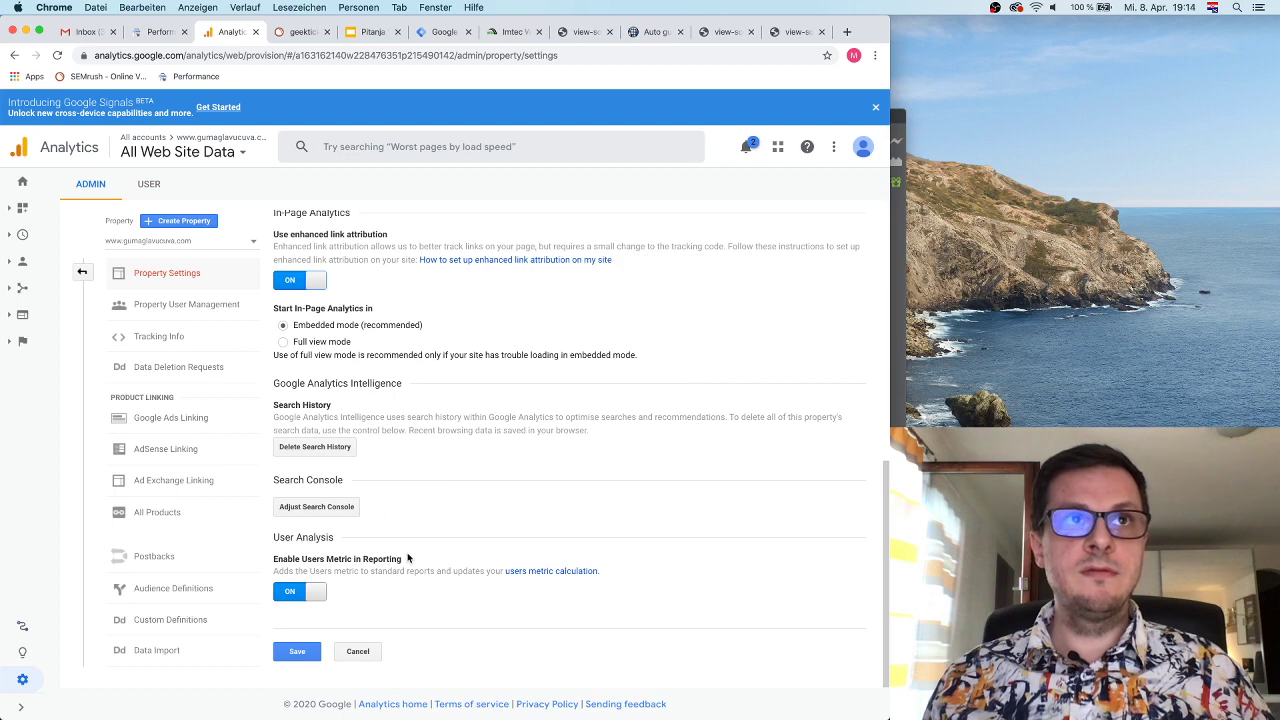
{"action": "scroll", "coordinate": [369, 526], "scroll_direction": "up", "scroll_amount": 6}
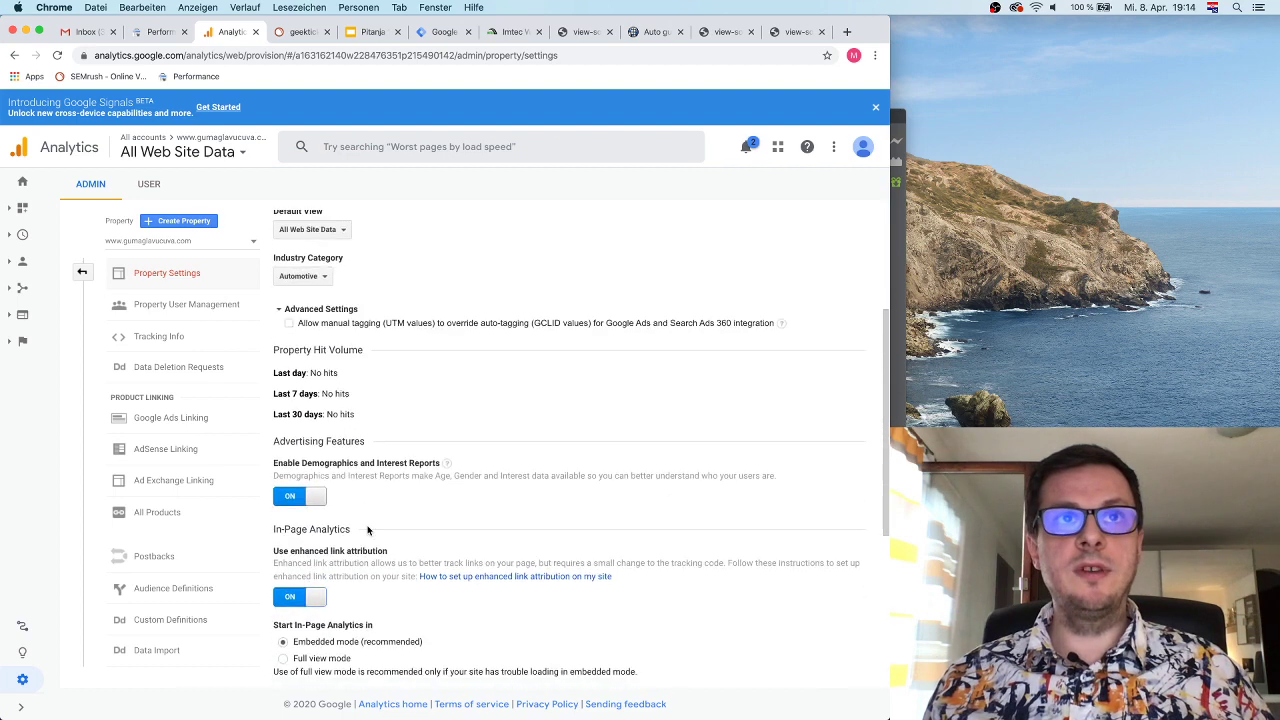
{"action": "scroll", "coordinate": [369, 530], "scroll_direction": "down", "scroll_amount": 6}
{"action": "left_click", "coordinate": [316, 651]}
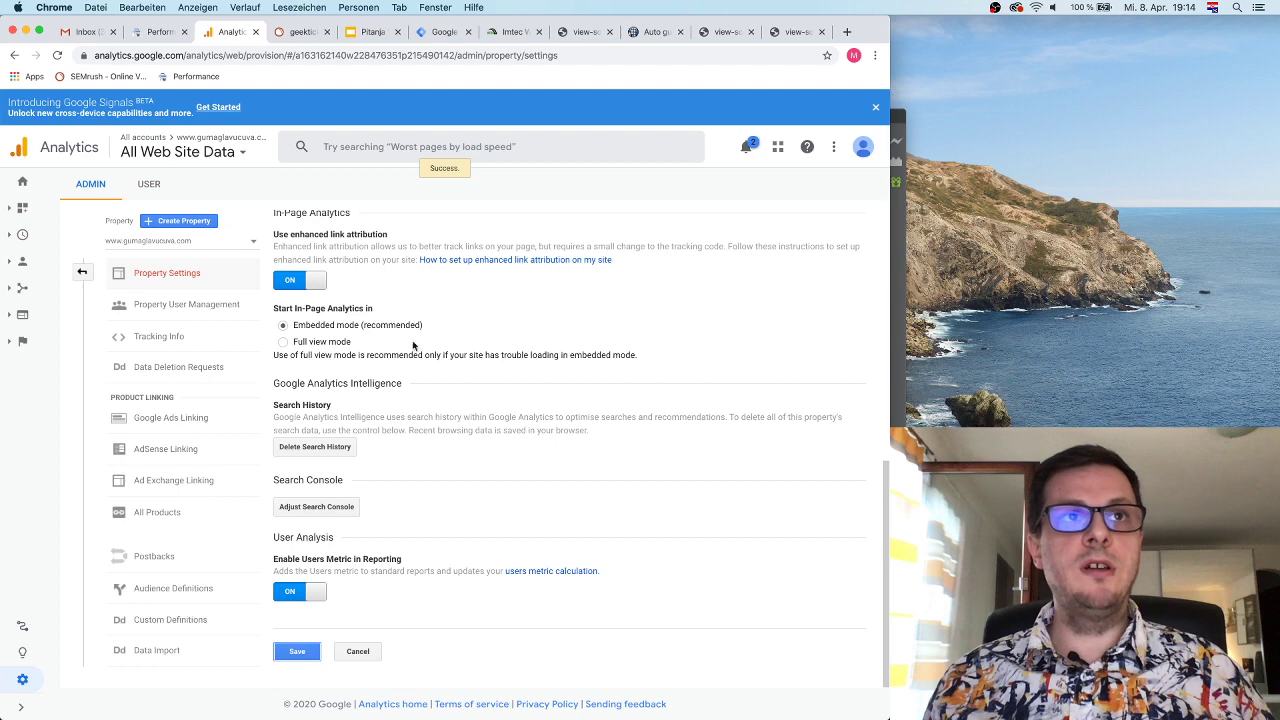
View the property's user permissions, and reopen the Search Console data sharing setup from the Landing Pages report
{"action": "left_click", "coordinate": [178, 304]}
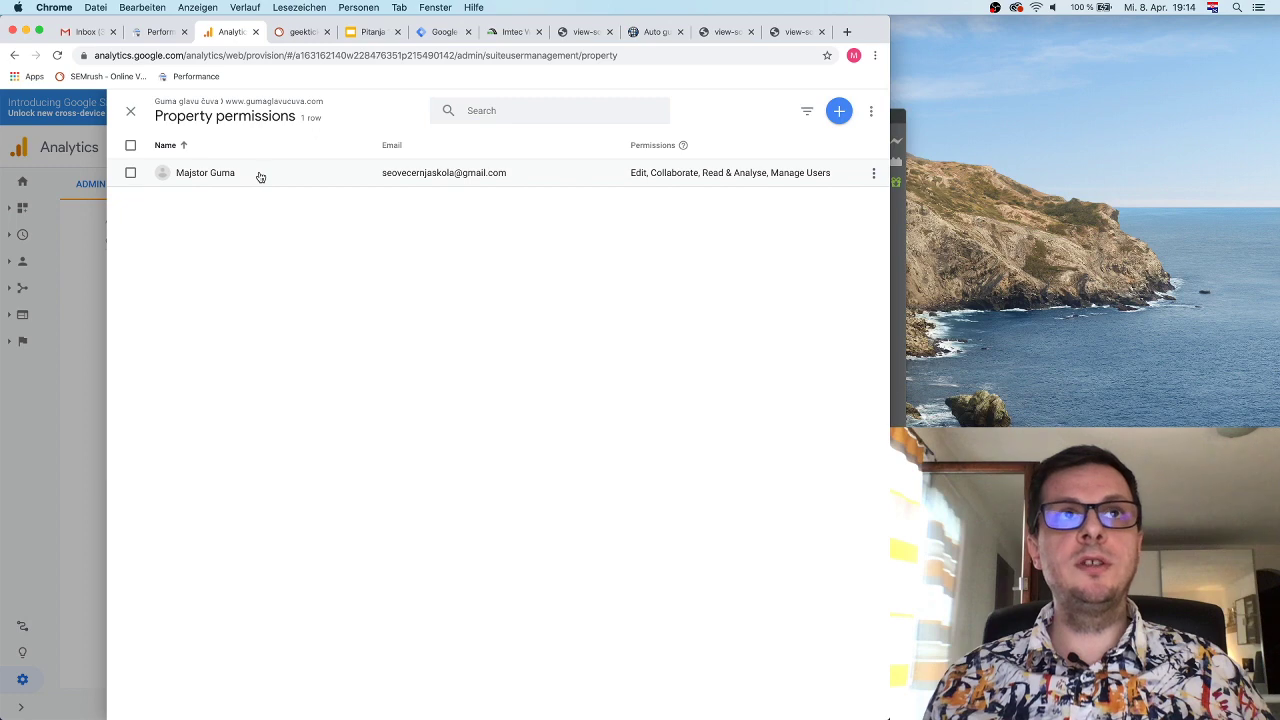
{"action": "left_click", "coordinate": [129, 110]}
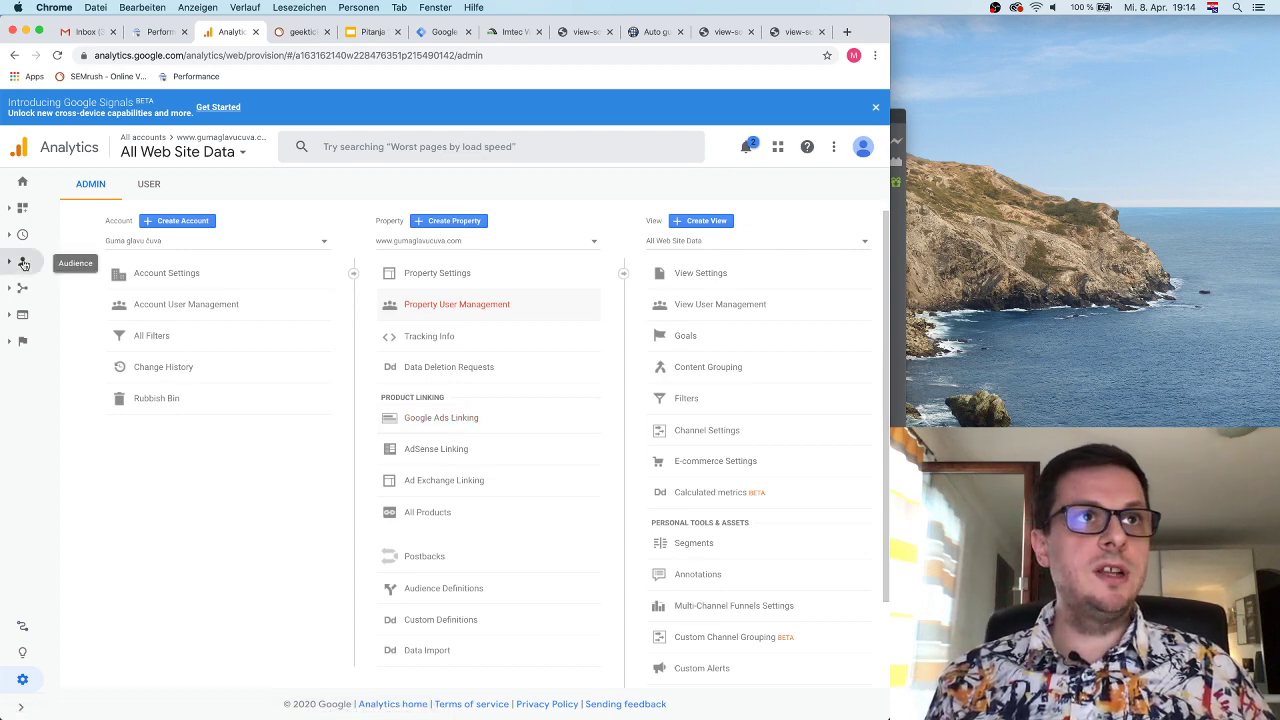
{"action": "left_click", "coordinate": [22, 290]}
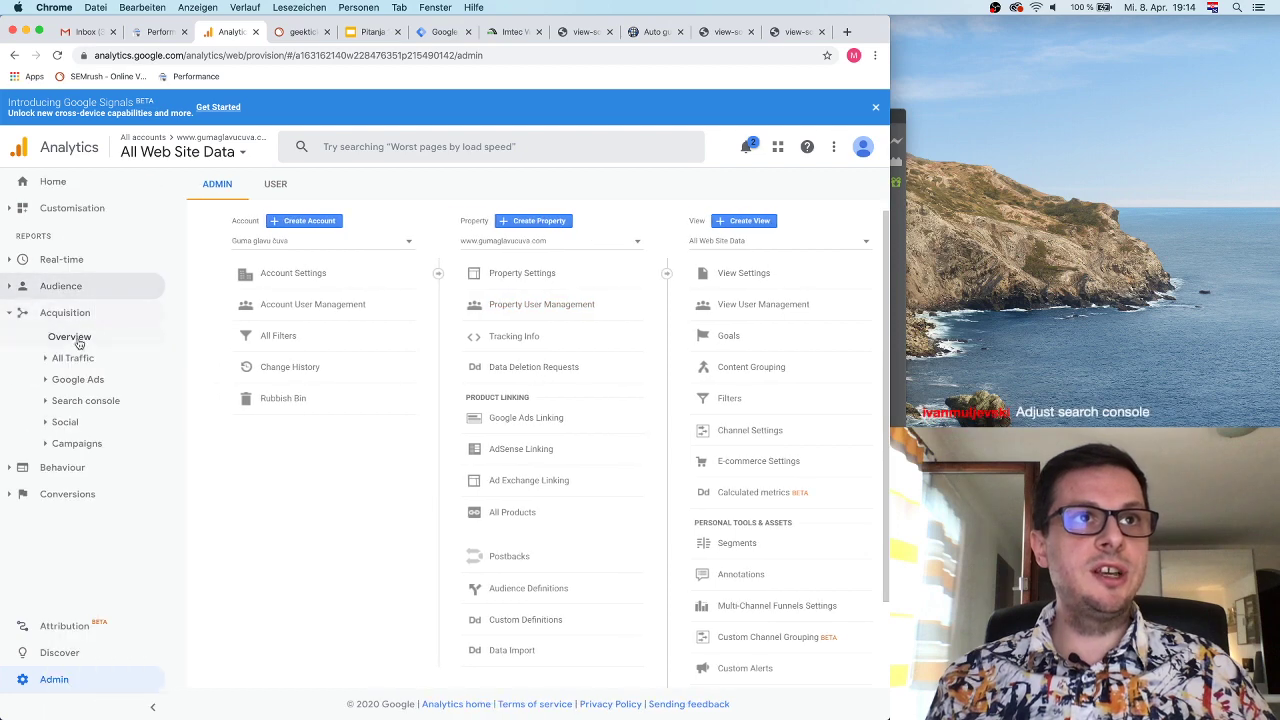
{"action": "left_click", "coordinate": [86, 401]}
{"action": "left_click", "coordinate": [95, 422]}
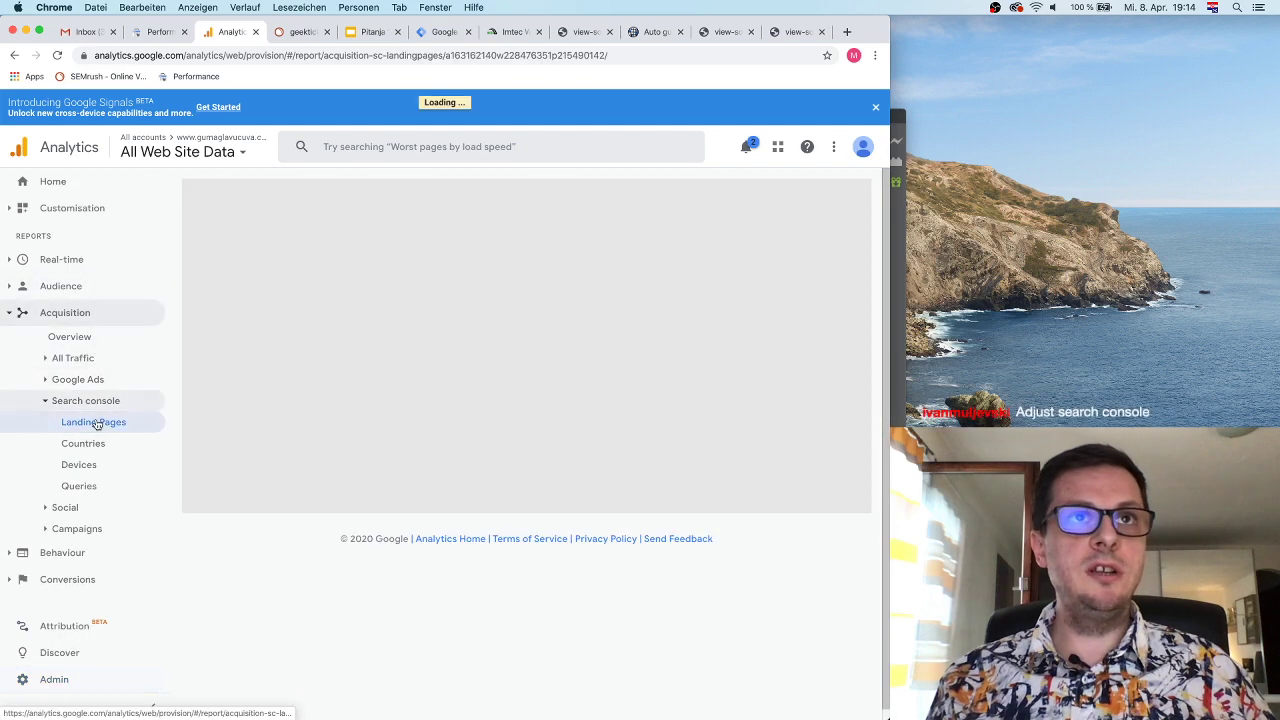
{"action": "left_click", "coordinate": [310, 212]}
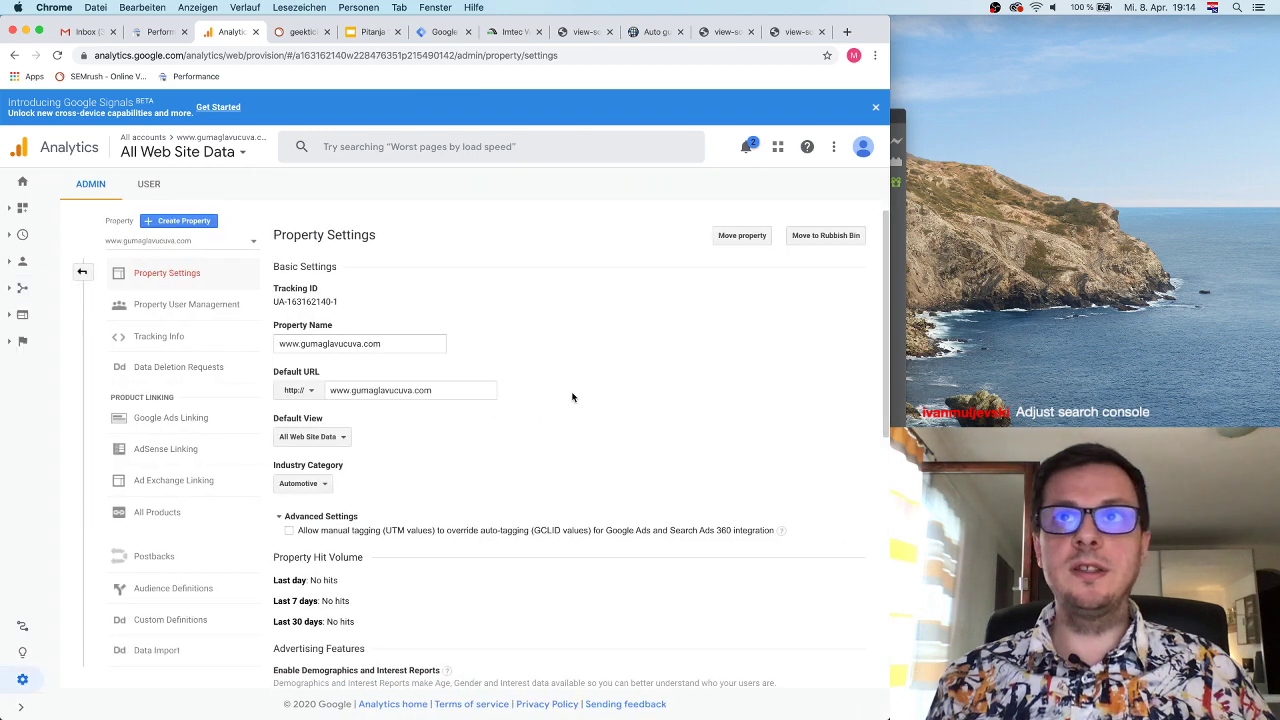
Allow manual tagging to override auto-tagging, start In-Page Analytics in full view mode, and save the property settings
{"action": "scroll", "coordinate": [571, 396], "scroll_direction": "down", "scroll_amount": 5}
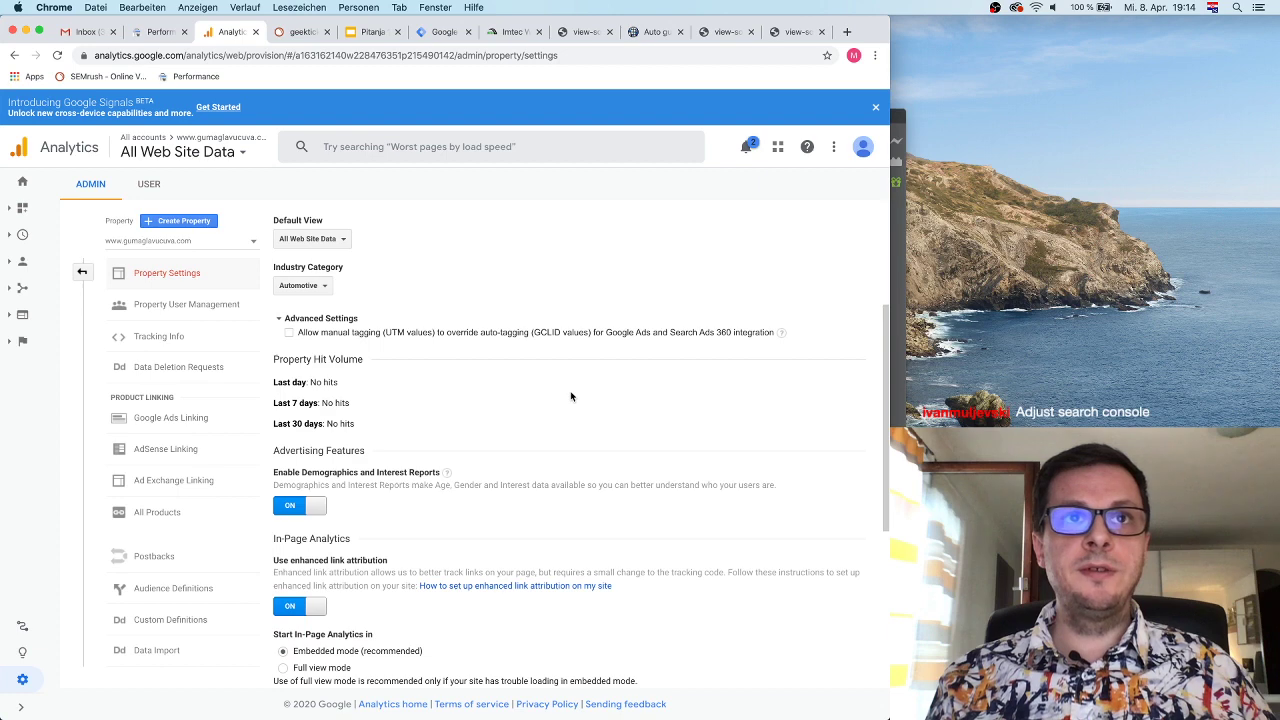
{"action": "scroll", "coordinate": [571, 396], "scroll_direction": "down", "scroll_amount": 1}
{"action": "scroll", "coordinate": [571, 396], "scroll_direction": "down", "scroll_amount": 6}
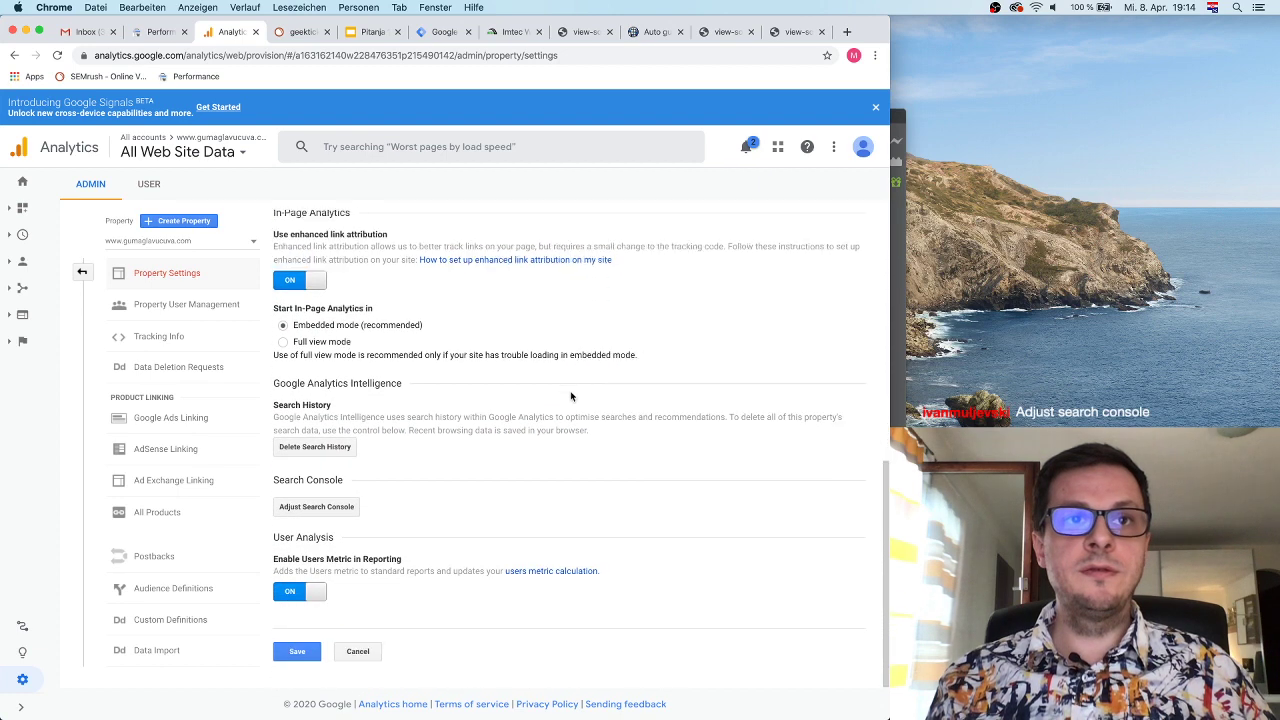
{"action": "scroll", "coordinate": [571, 396], "scroll_direction": "up", "scroll_amount": 15}
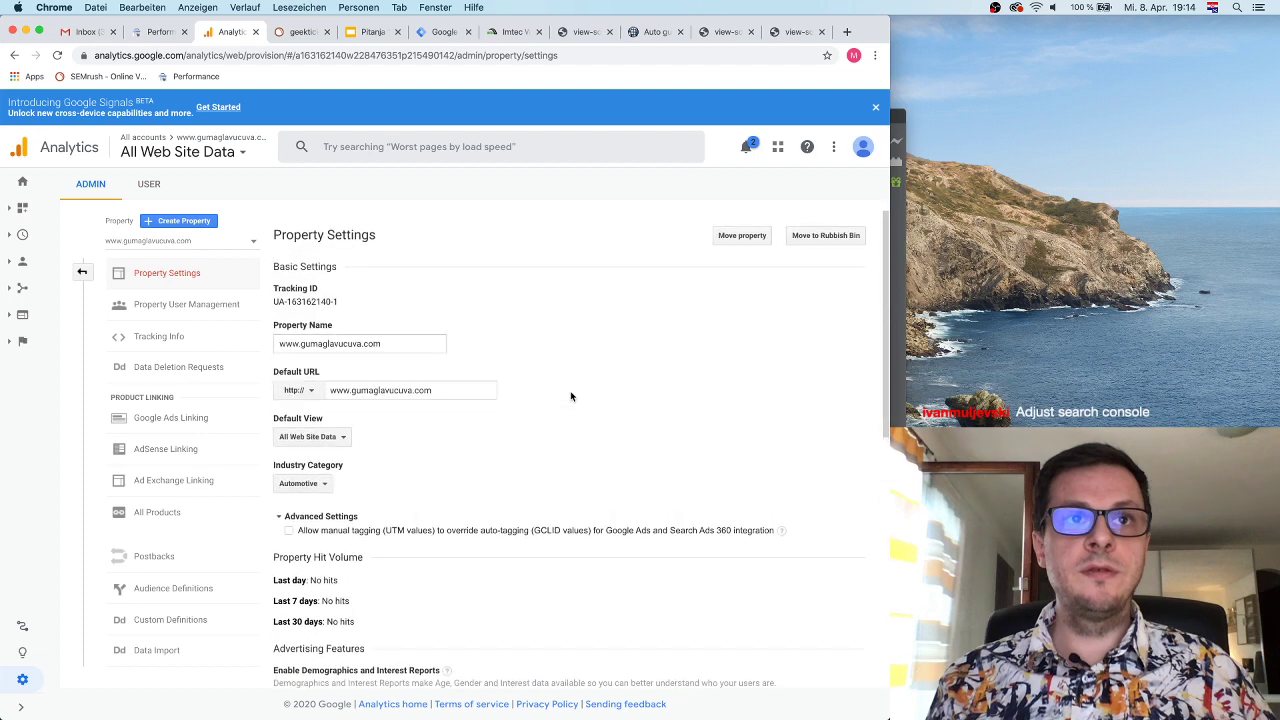
{"action": "left_click", "coordinate": [289, 532]}
{"action": "scroll", "coordinate": [492, 444], "scroll_direction": "down", "scroll_amount": 3}
{"action": "scroll", "coordinate": [492, 444], "scroll_direction": "down", "scroll_amount": 6}
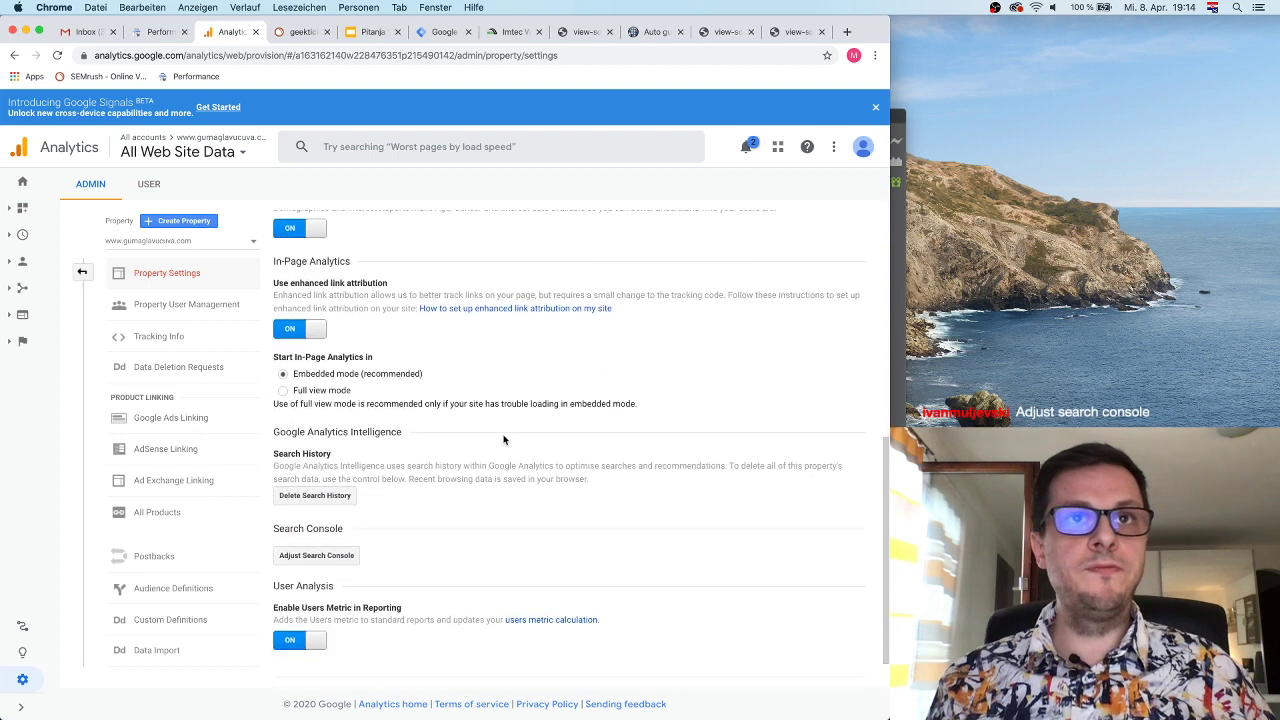
{"action": "scroll", "coordinate": [492, 446], "scroll_direction": "down", "scroll_amount": 1}
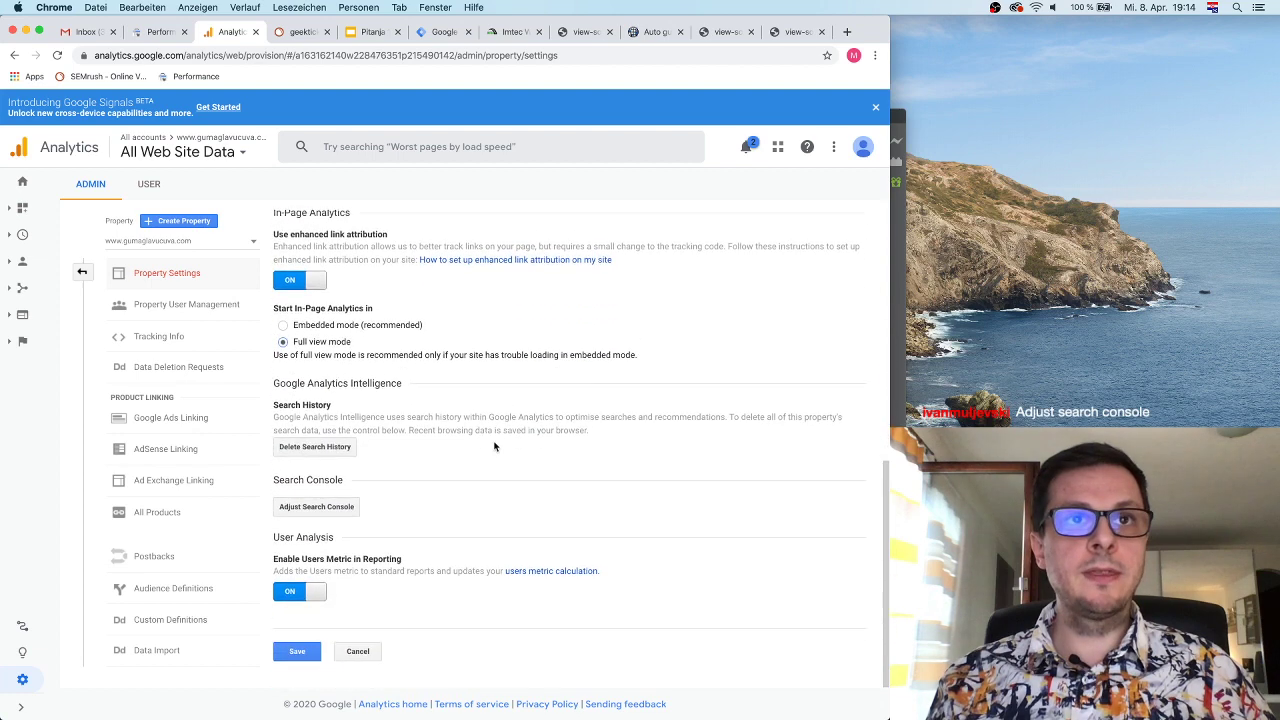
{"action": "left_click_drag", "start_coordinate": [284, 560], "coordinate": [432, 574]}
{"action": "left_click", "coordinate": [291, 653]}
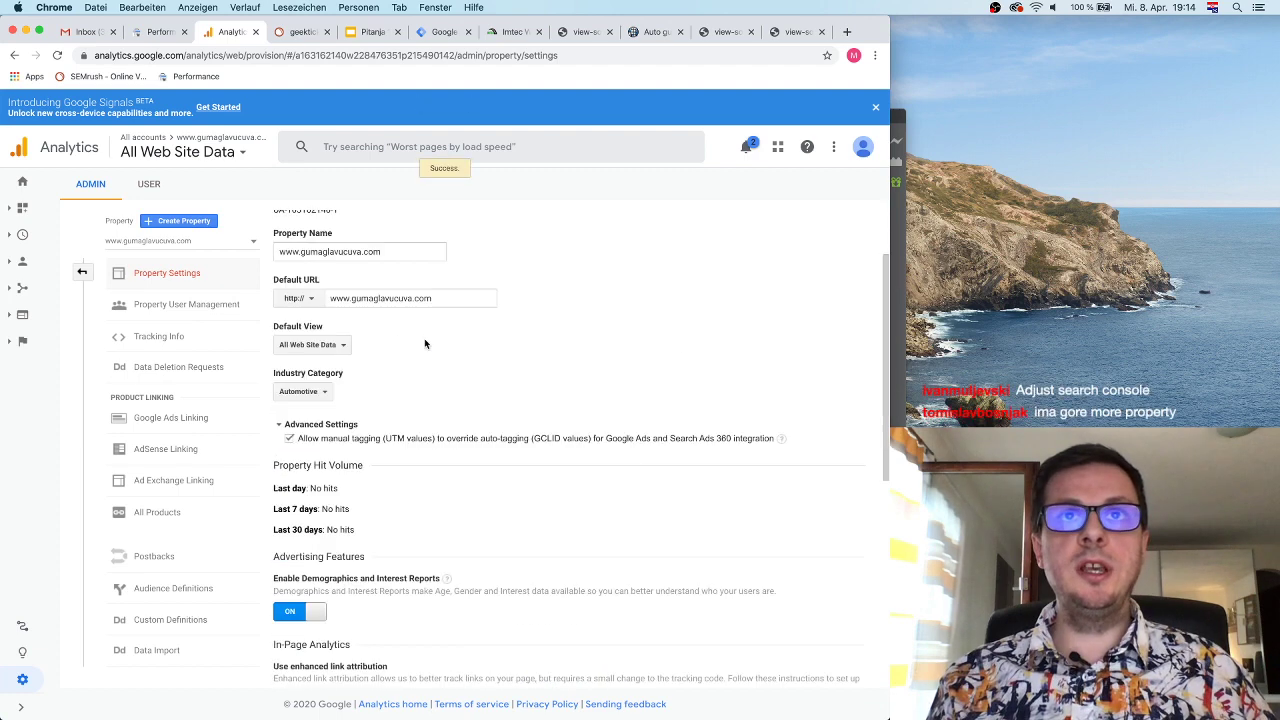
Search the web in a new tab for "connect google analytics to tag manager" and look at the Tag Manager Help article
{"action": "left_click", "coordinate": [842, 34]}
{"action": "type", "text": "connect google an"}
{"action": "key", "text": "Down"}
{"action": "key", "text": "Return"}
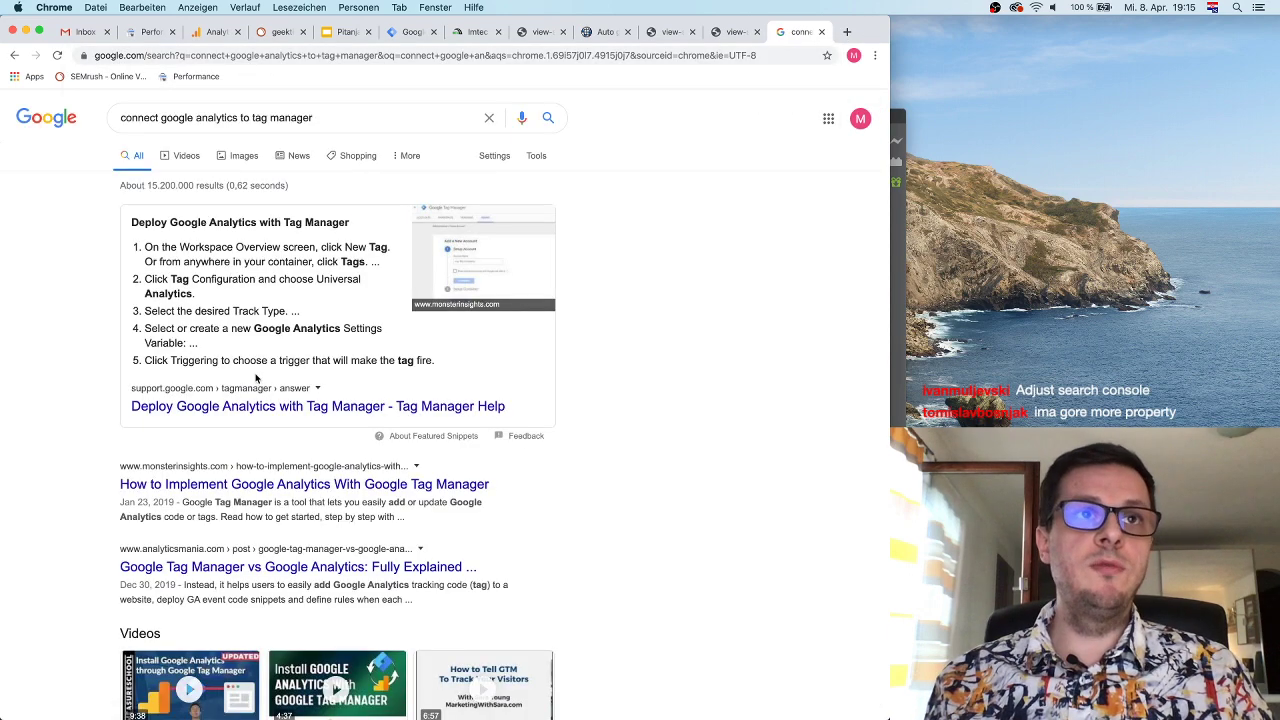
{"action": "left_click", "coordinate": [268, 406]}
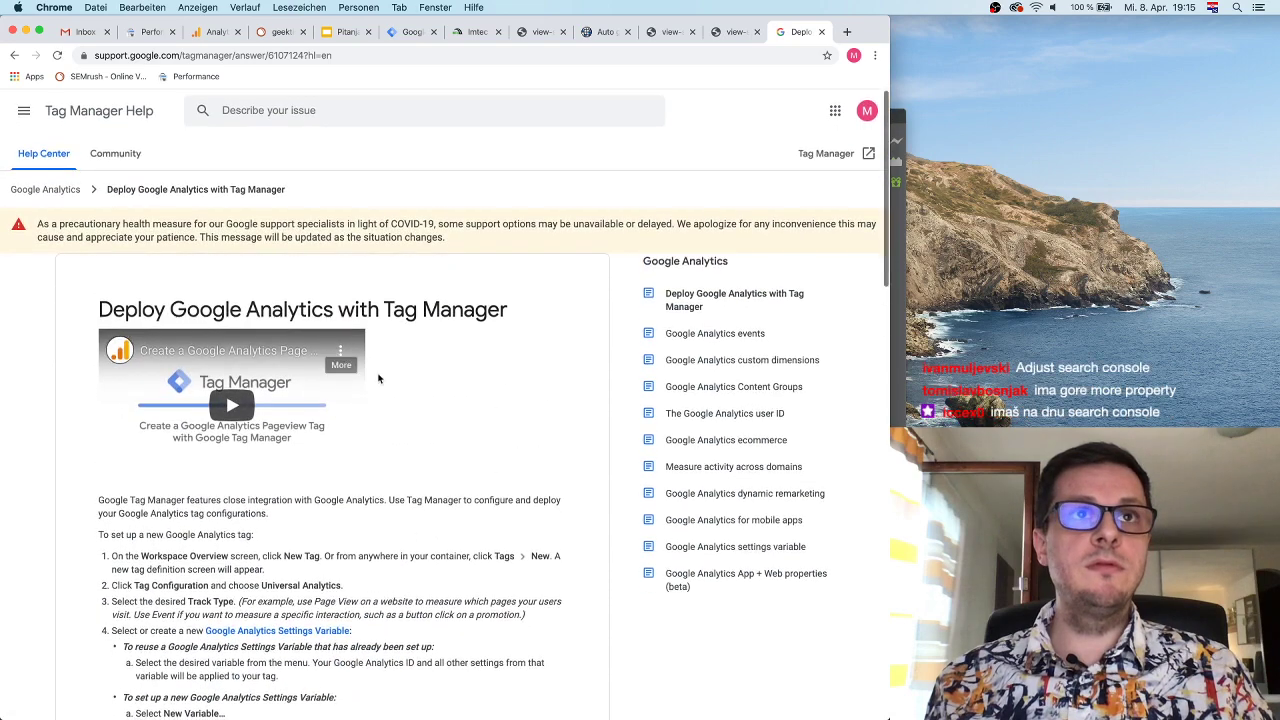
{"action": "left_click", "coordinate": [14, 55]}
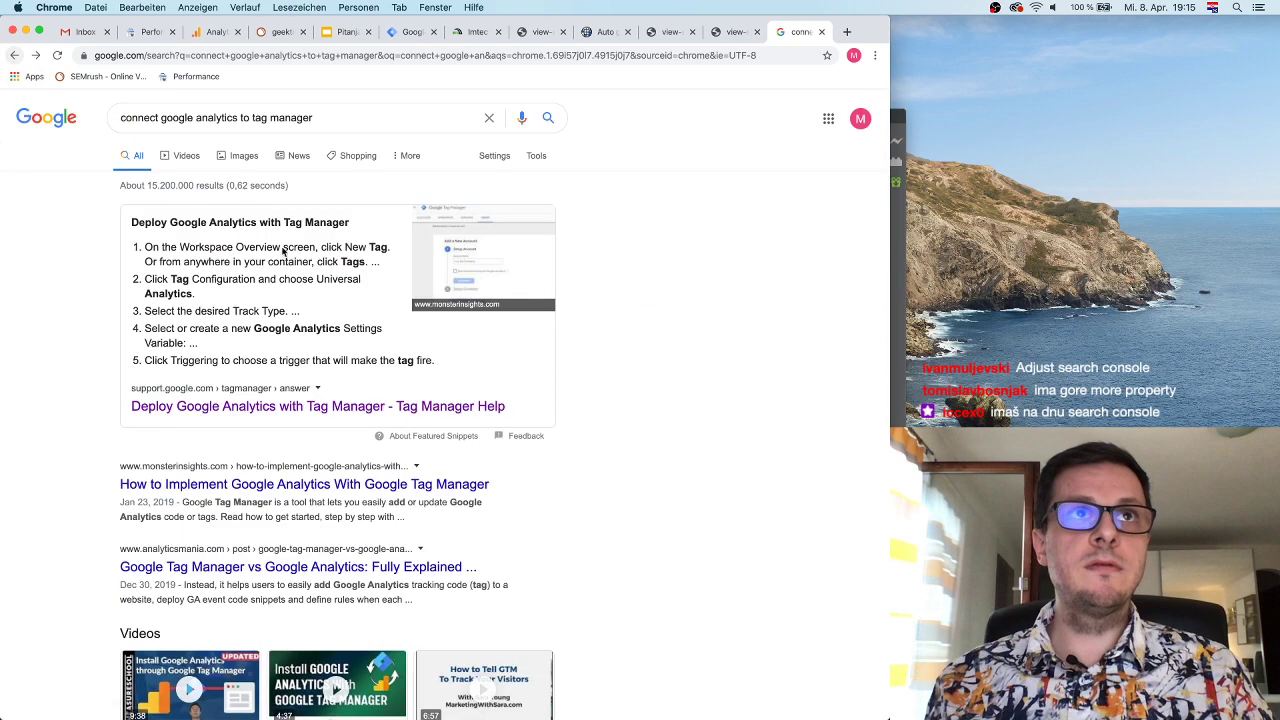
Change the web search to "connect google analytics to search console"
{"action": "left_click", "coordinate": [250, 117]}
{"action": "left_click_drag", "start_coordinate": [252, 117], "coordinate": [386, 114]}
{"action": "type", "text": "search console"}
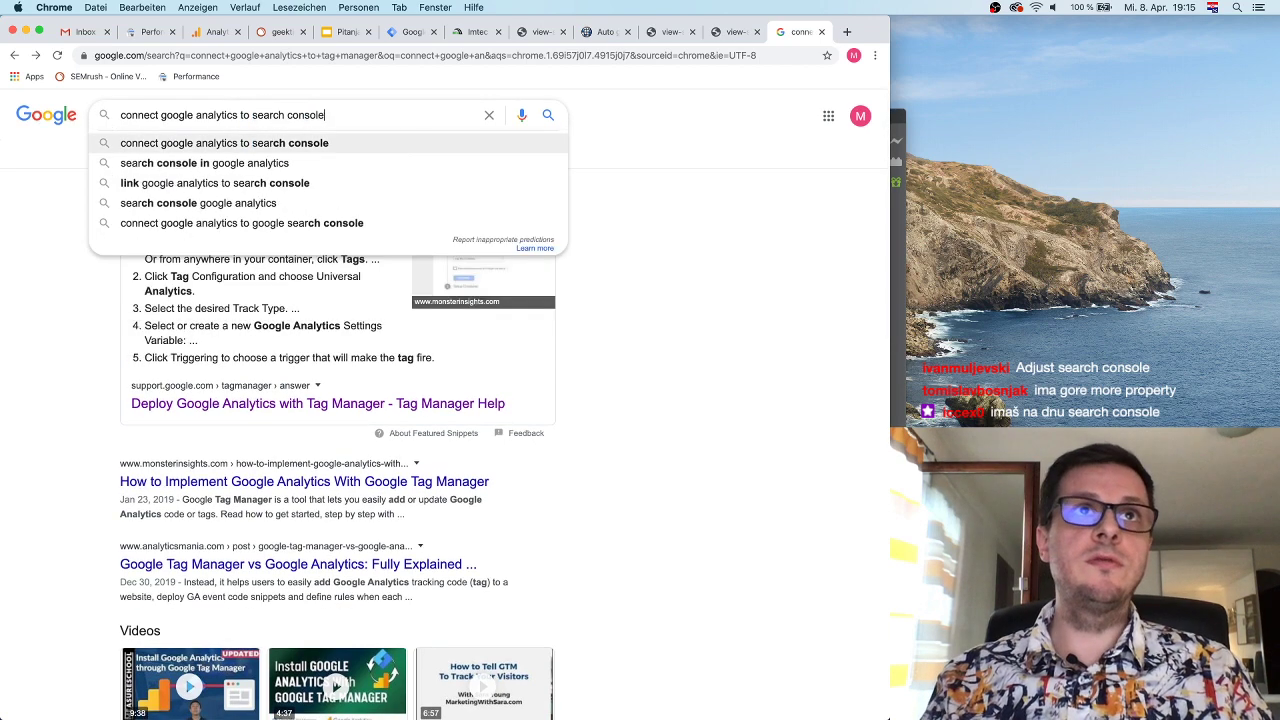
{"action": "key", "text": "Return"}
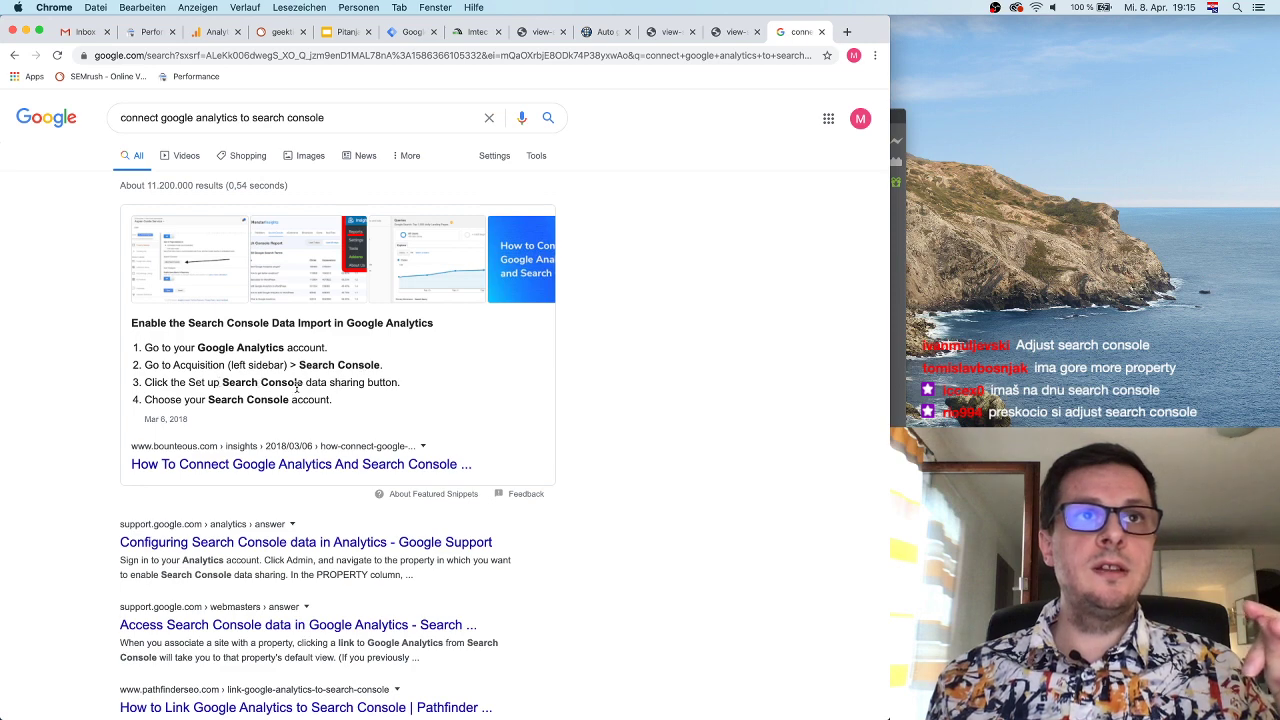
Skim the Bounteous article on connecting Google Analytics and Search Console, and return to the search results
{"action": "left_click", "coordinate": [376, 469]}
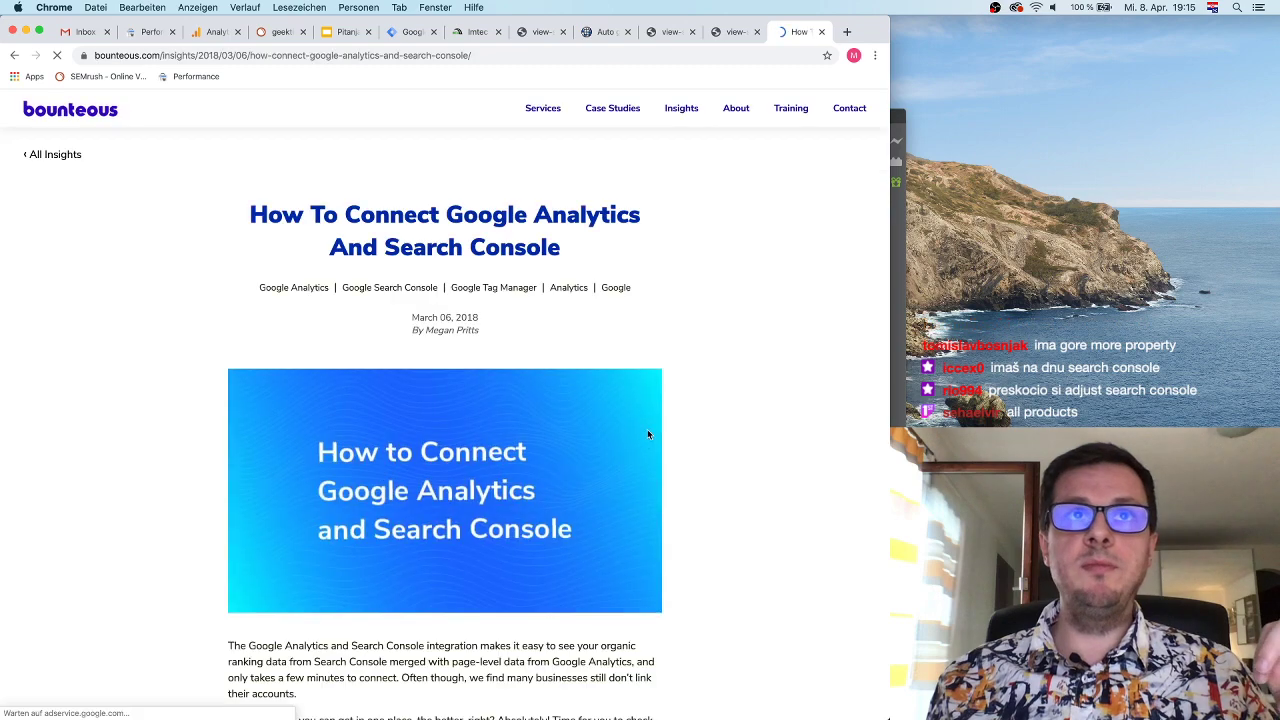
{"action": "scroll", "coordinate": [640, 428], "scroll_direction": "down", "scroll_amount": 3}
{"action": "scroll", "coordinate": [631, 426], "scroll_direction": "down", "scroll_amount": 3}
{"action": "left_click", "coordinate": [340, 491]}
{"action": "left_click", "coordinate": [14, 55]}
{"action": "scroll", "coordinate": [500, 437], "scroll_direction": "down", "scroll_amount": 2}
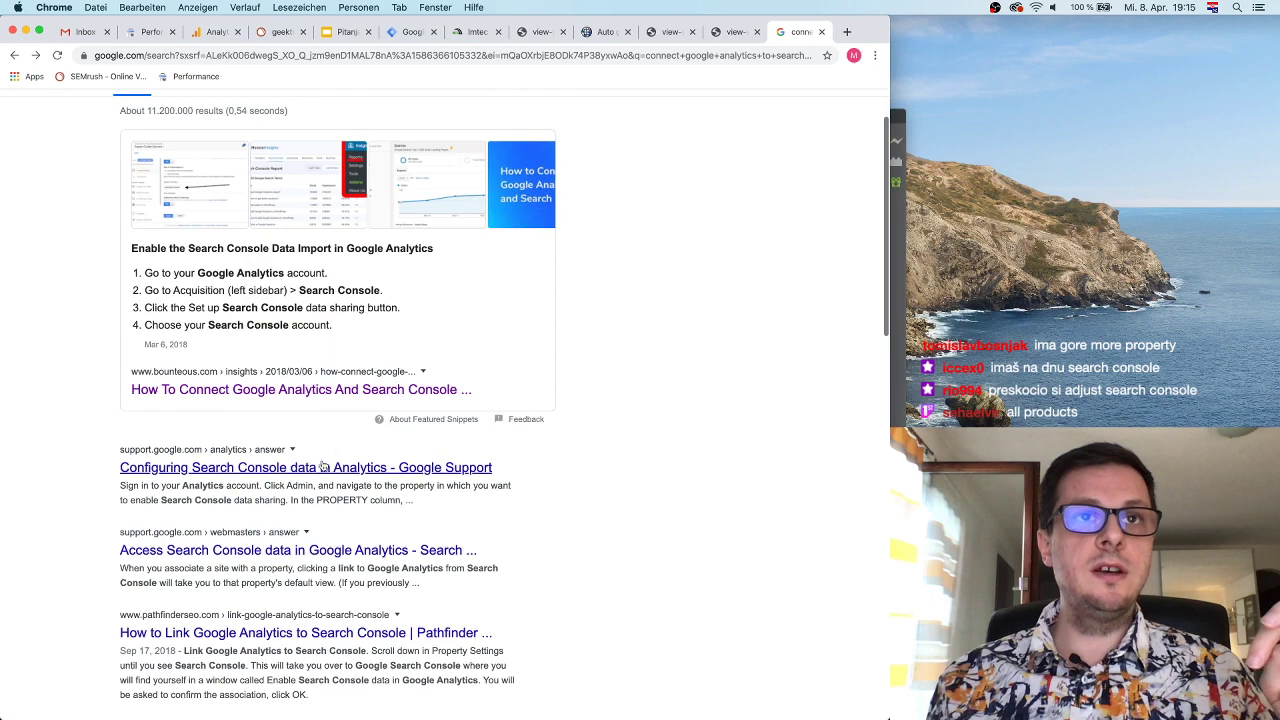
Open the Google Support article on configuring Search Console data in Analytics and read the steps for enabling data sharing
{"action": "left_click", "coordinate": [325, 467]}
{"action": "scroll", "coordinate": [507, 452], "scroll_direction": "down", "scroll_amount": 3}
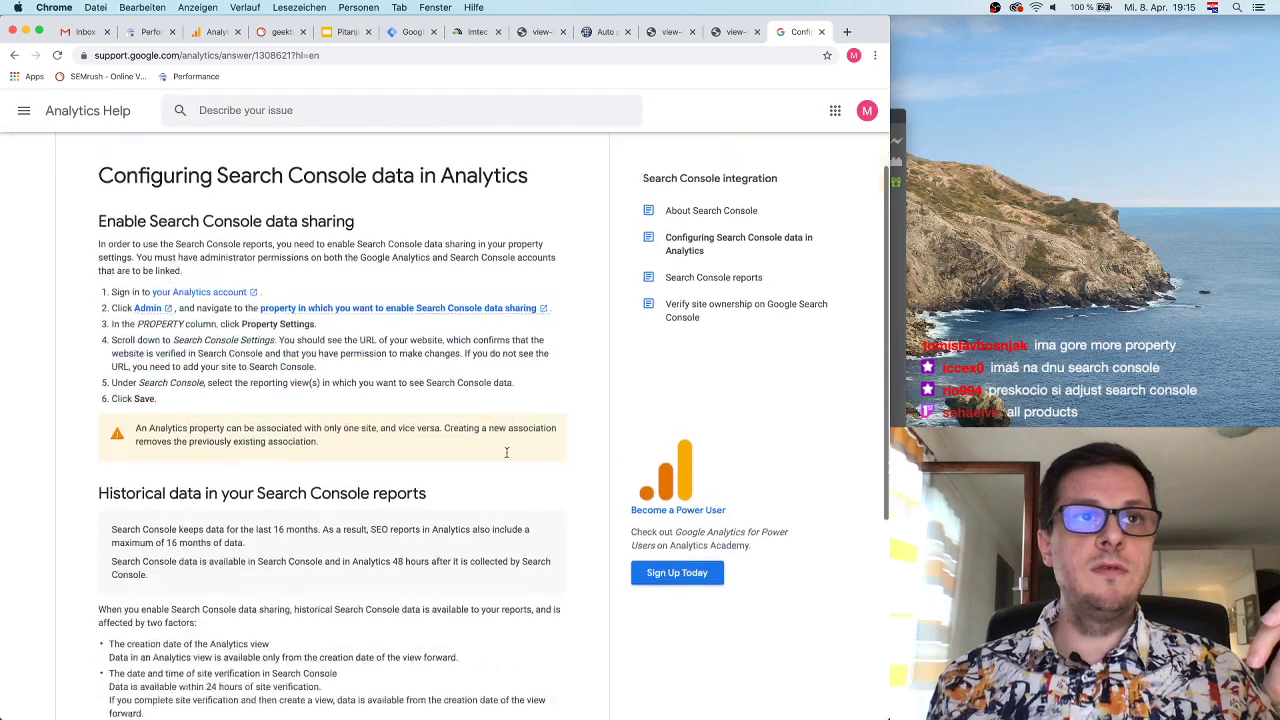
{"action": "scroll", "coordinate": [507, 452], "scroll_direction": "up", "scroll_amount": 2}
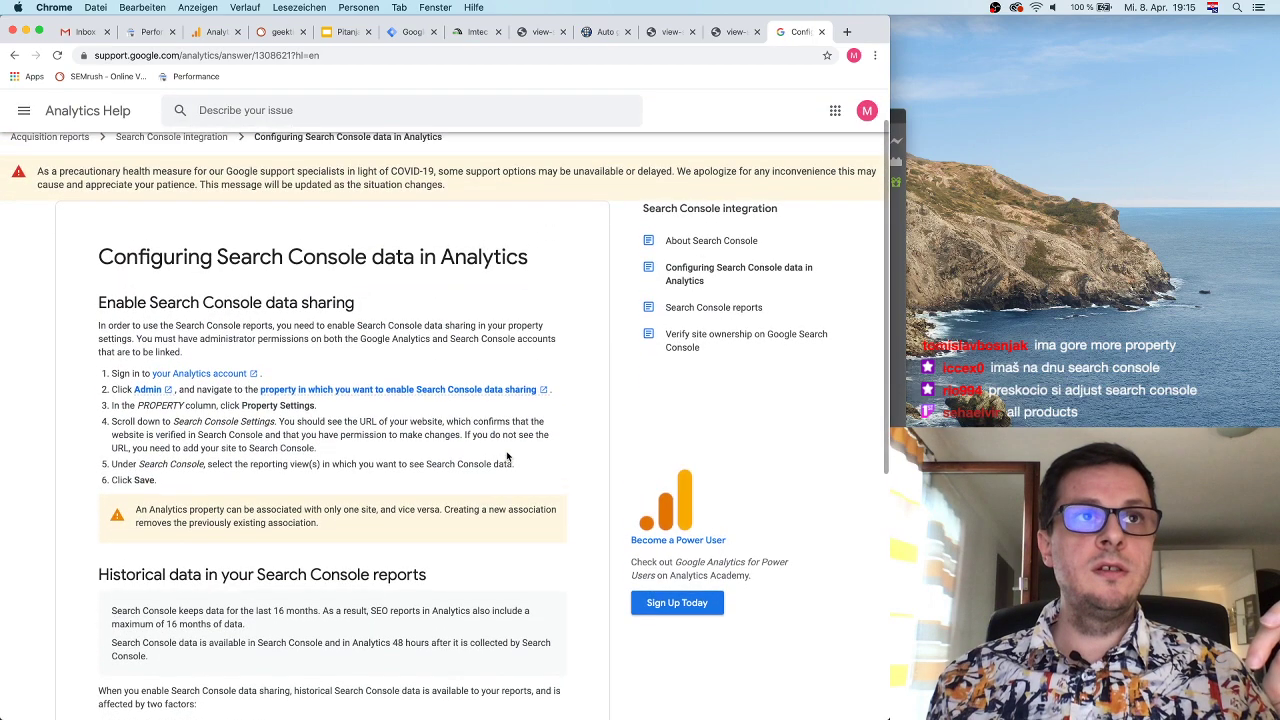
{"action": "left_click", "coordinate": [157, 392]}
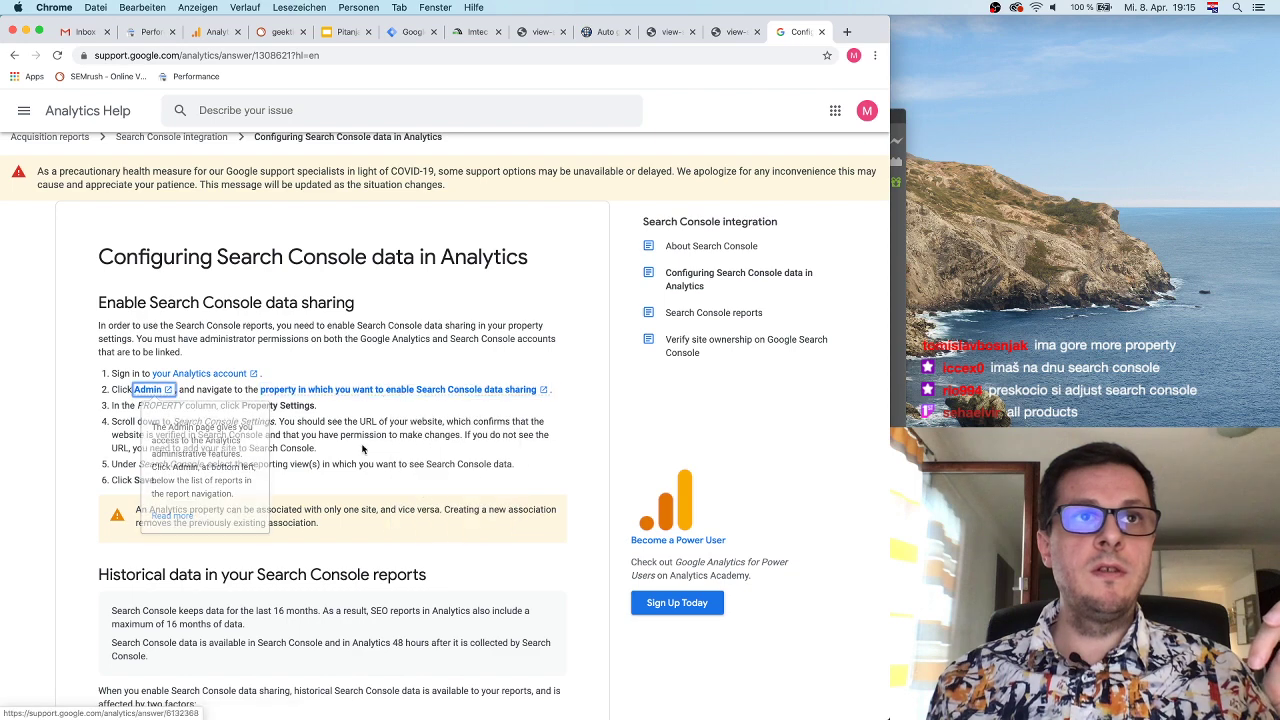
Return to the Analytics admin overview and move the help article's browser tab next to the Analytics tab
{"action": "left_click", "coordinate": [211, 33]}
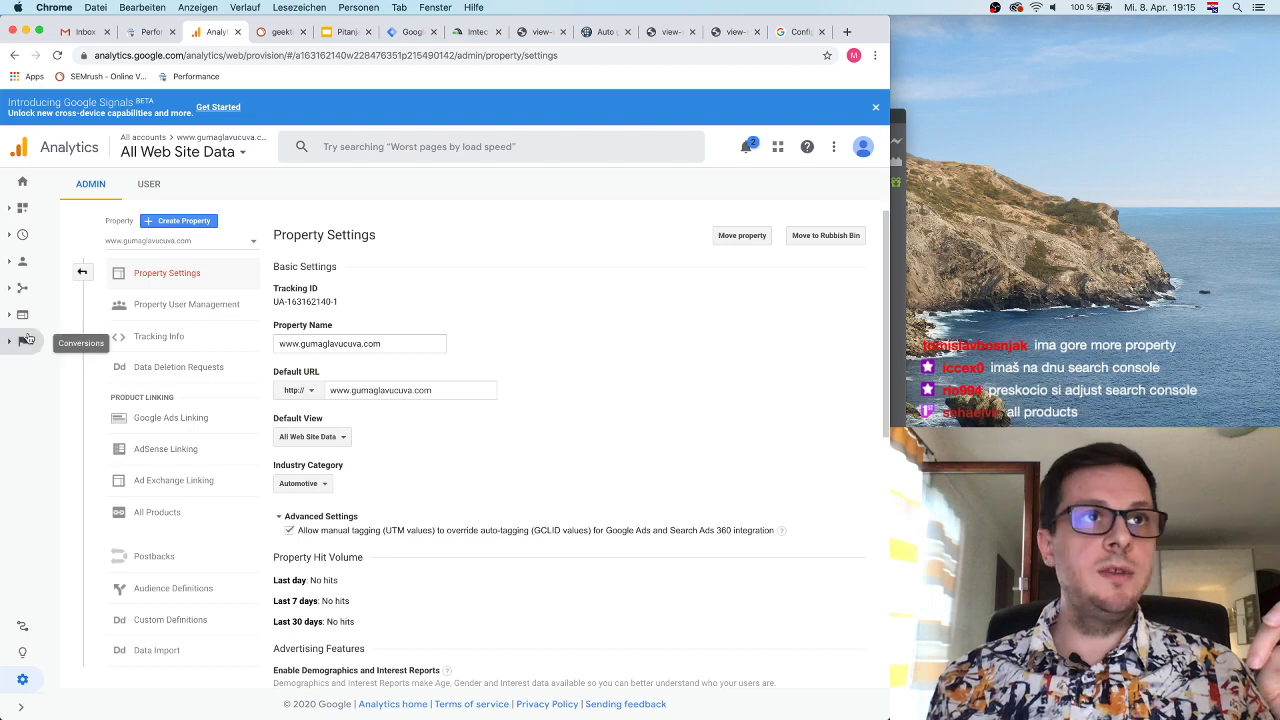
{"action": "left_click", "coordinate": [82, 271]}
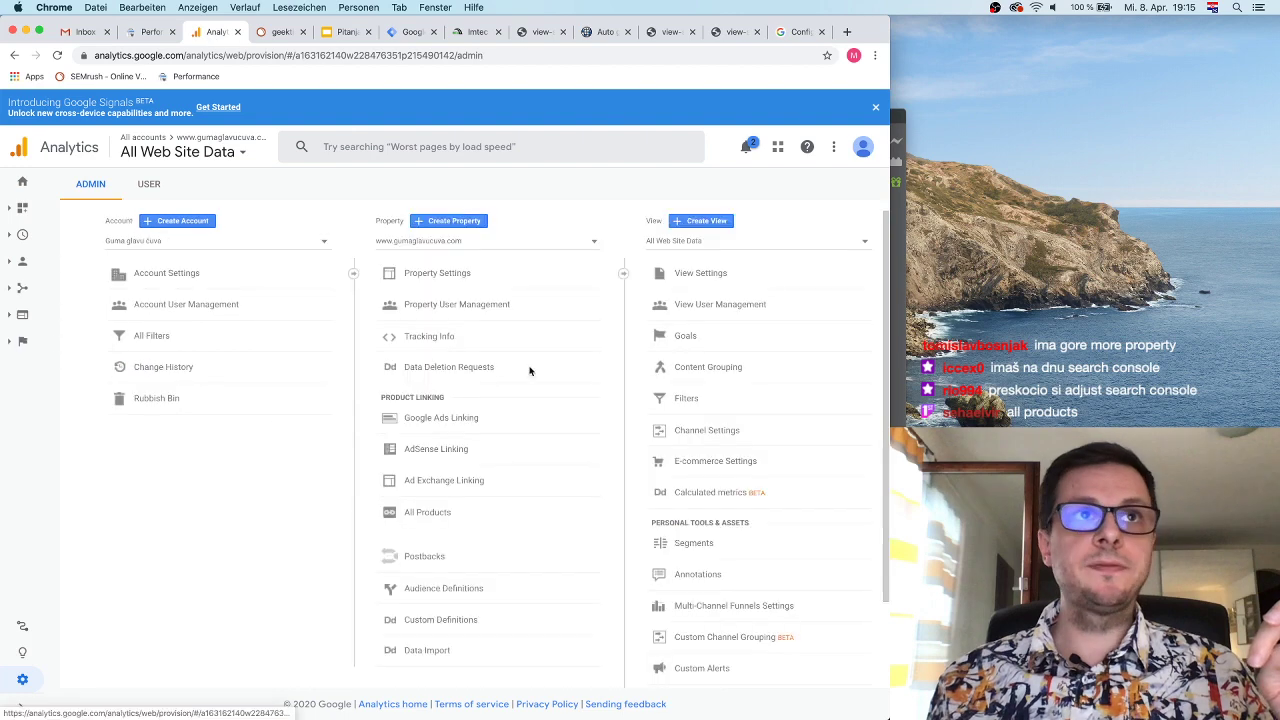
{"action": "left_click_drag", "start_coordinate": [795, 31], "coordinate": [285, 31]}
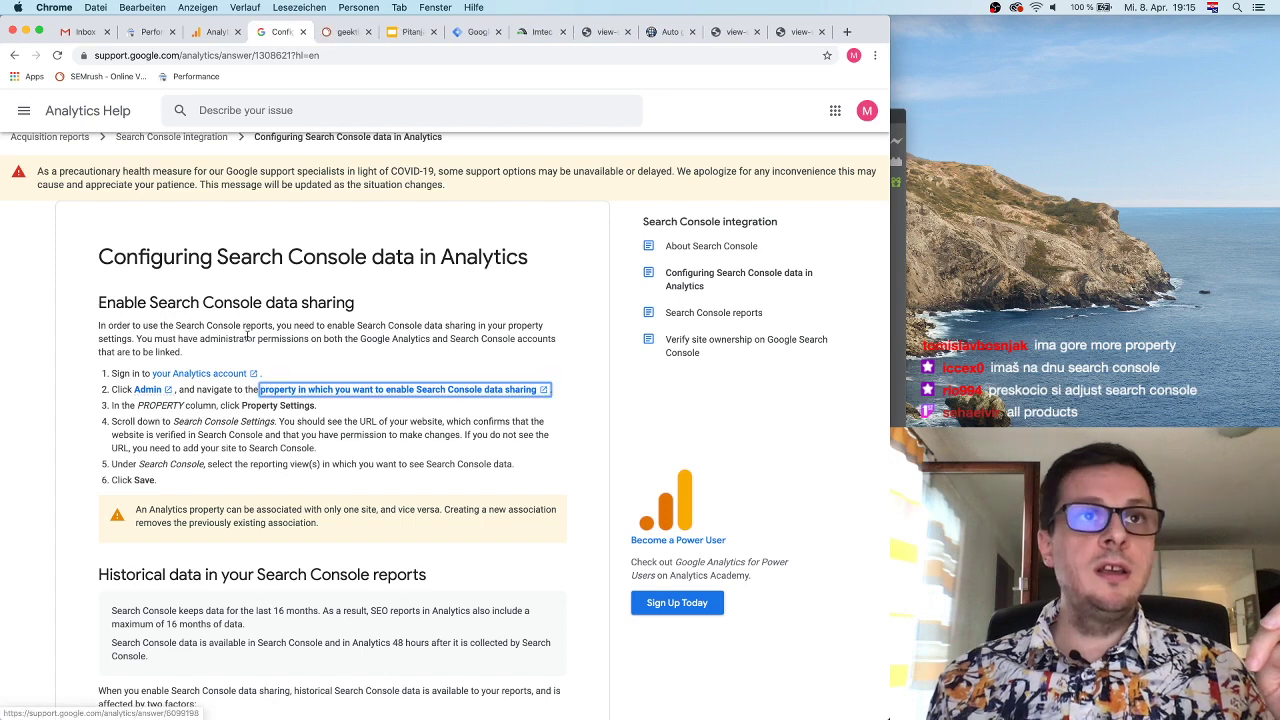
{"action": "key", "text": "ctrl+shift+Tab"}
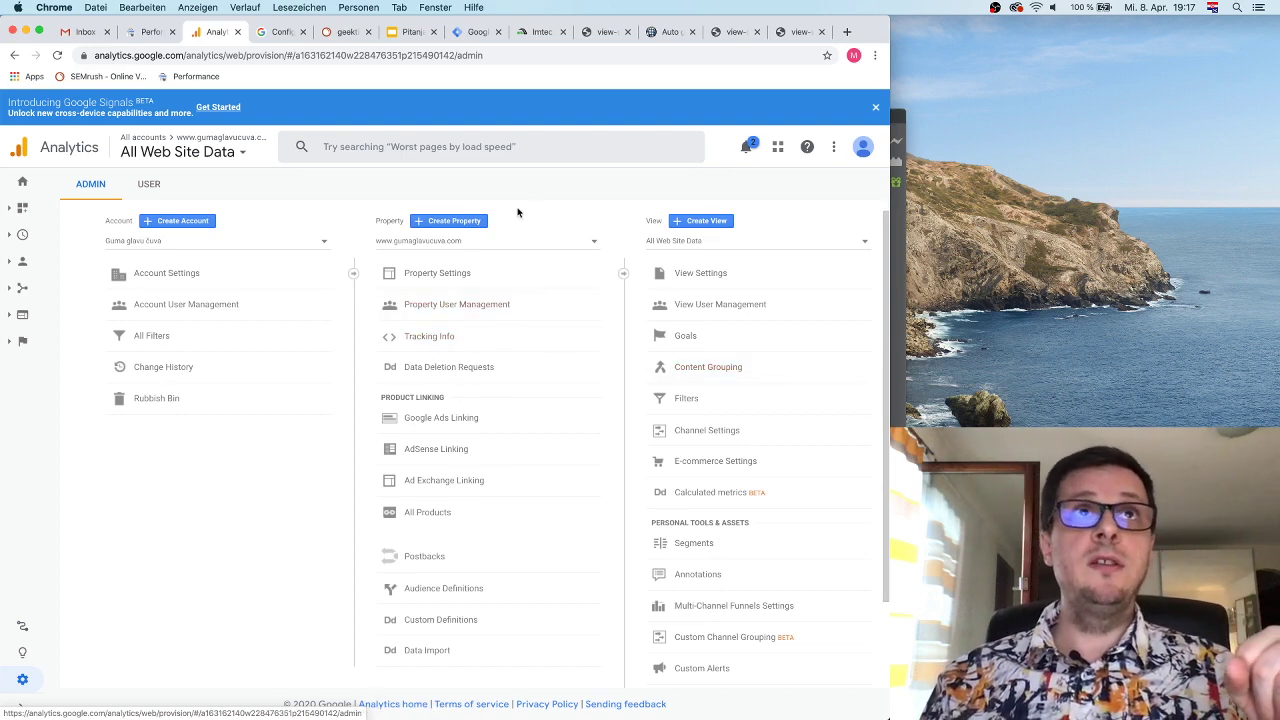
Open the property settings in Analytics and reread the help article's instructions for the Search Console settings
{"action": "left_click", "coordinate": [272, 32]}
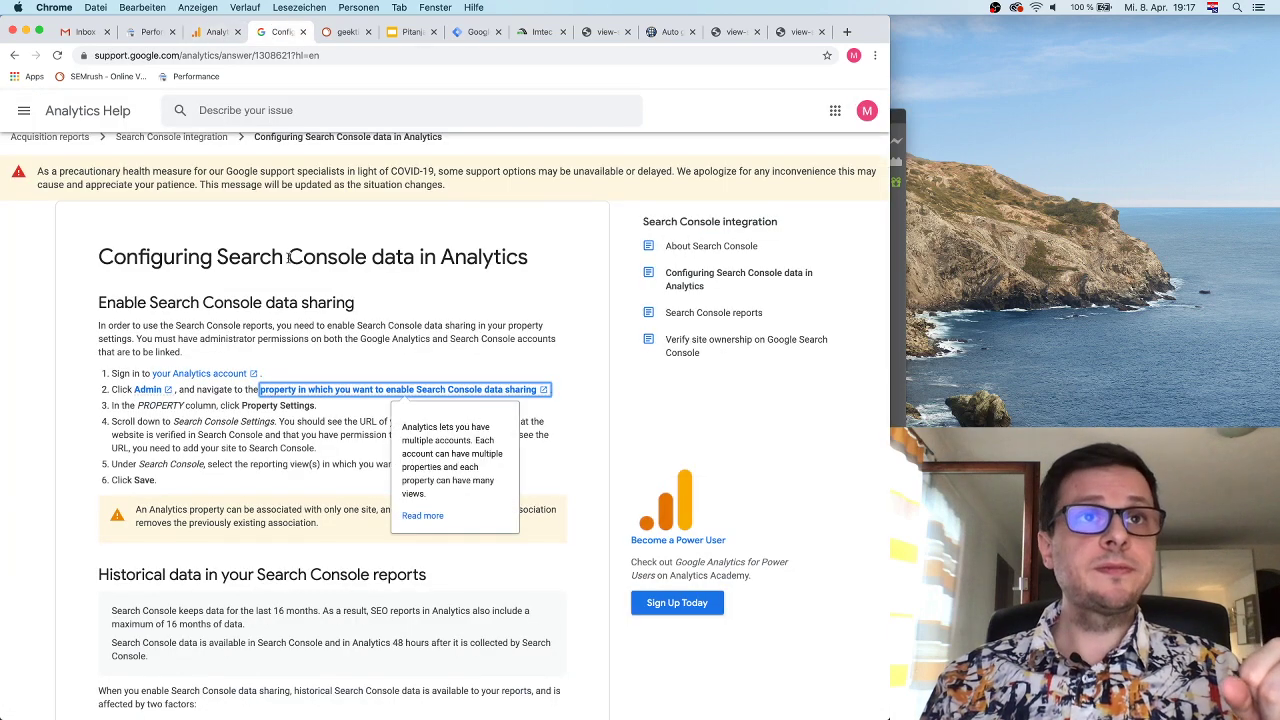
{"action": "left_click", "coordinate": [219, 35]}
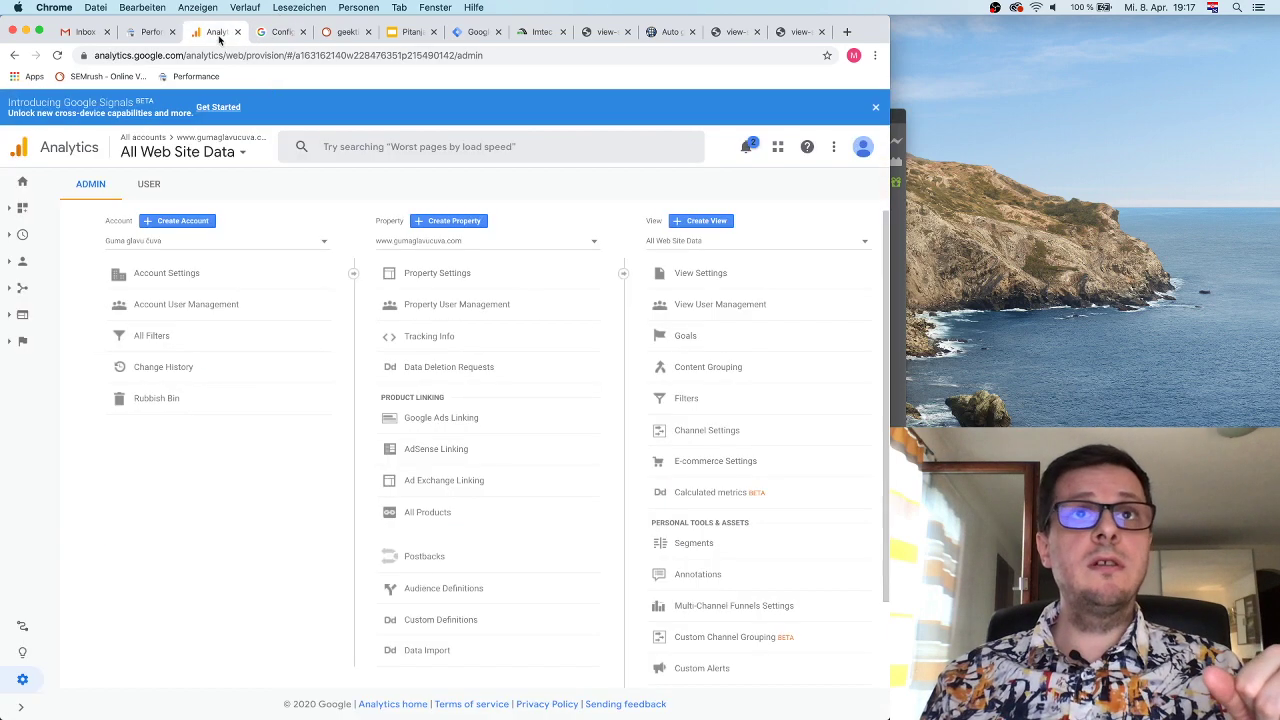
{"action": "left_click", "coordinate": [450, 277]}
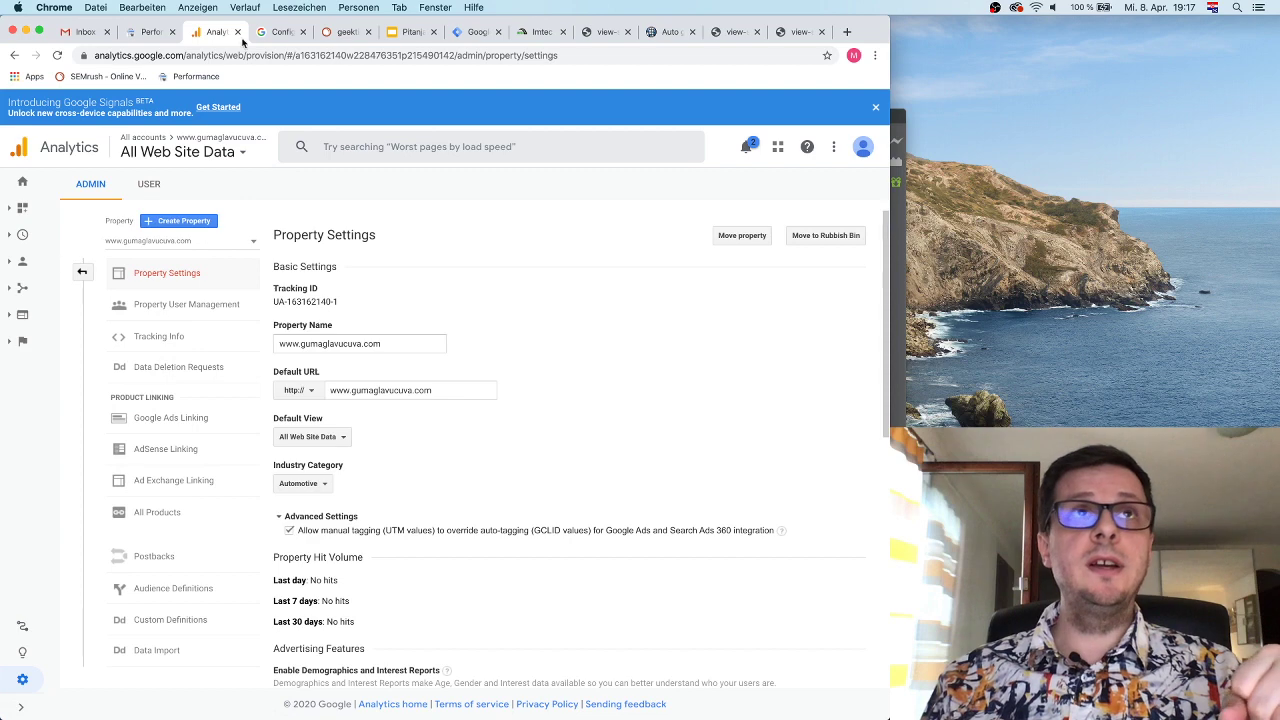
{"action": "left_click", "coordinate": [272, 35]}
{"action": "scroll", "coordinate": [333, 488], "scroll_direction": "down", "scroll_amount": 2}
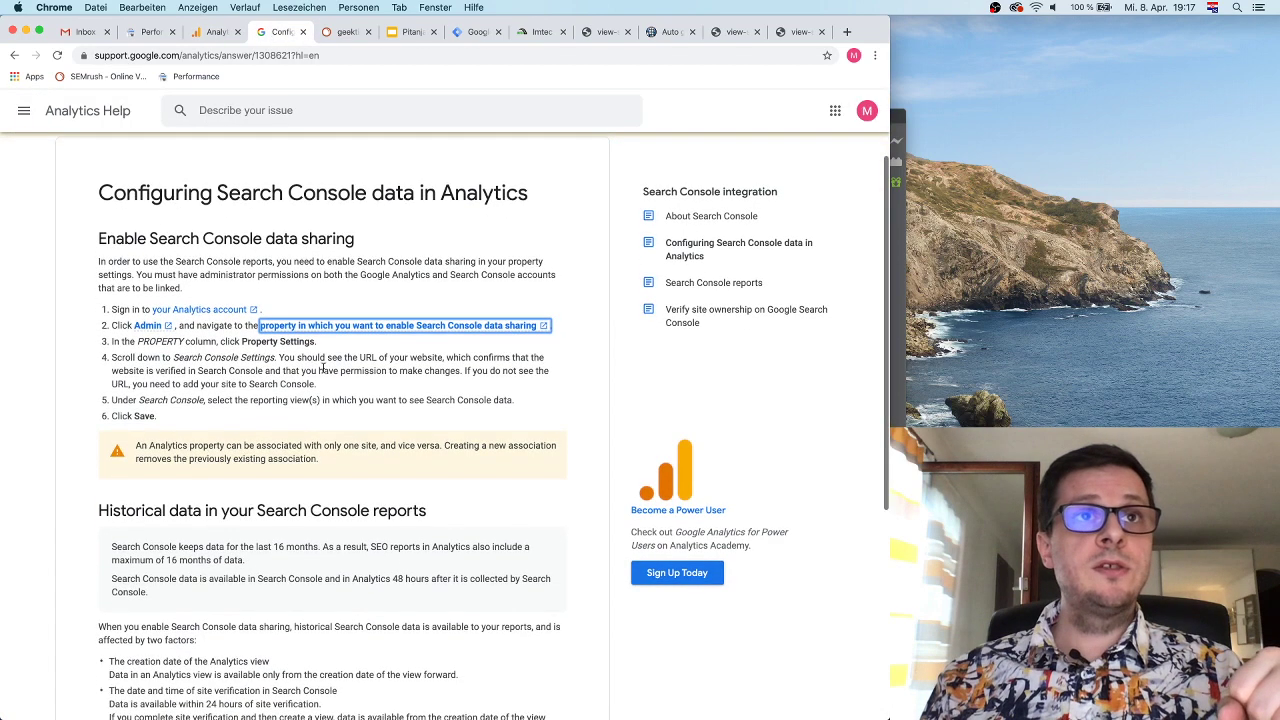
{"action": "left_click", "coordinate": [345, 31]}
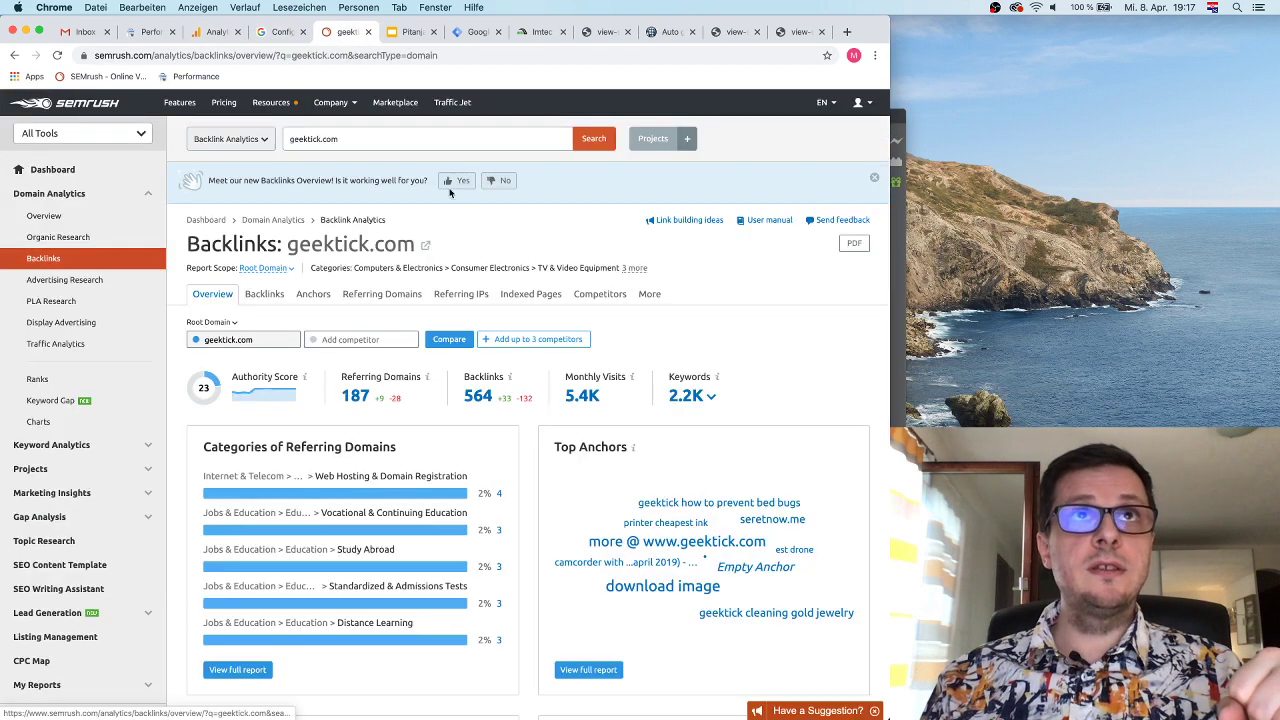
{"action": "left_click", "coordinate": [280, 31]}
Open the Search Console settings from the property settings and compare them with the help article
{"action": "left_click", "coordinate": [217, 32]}
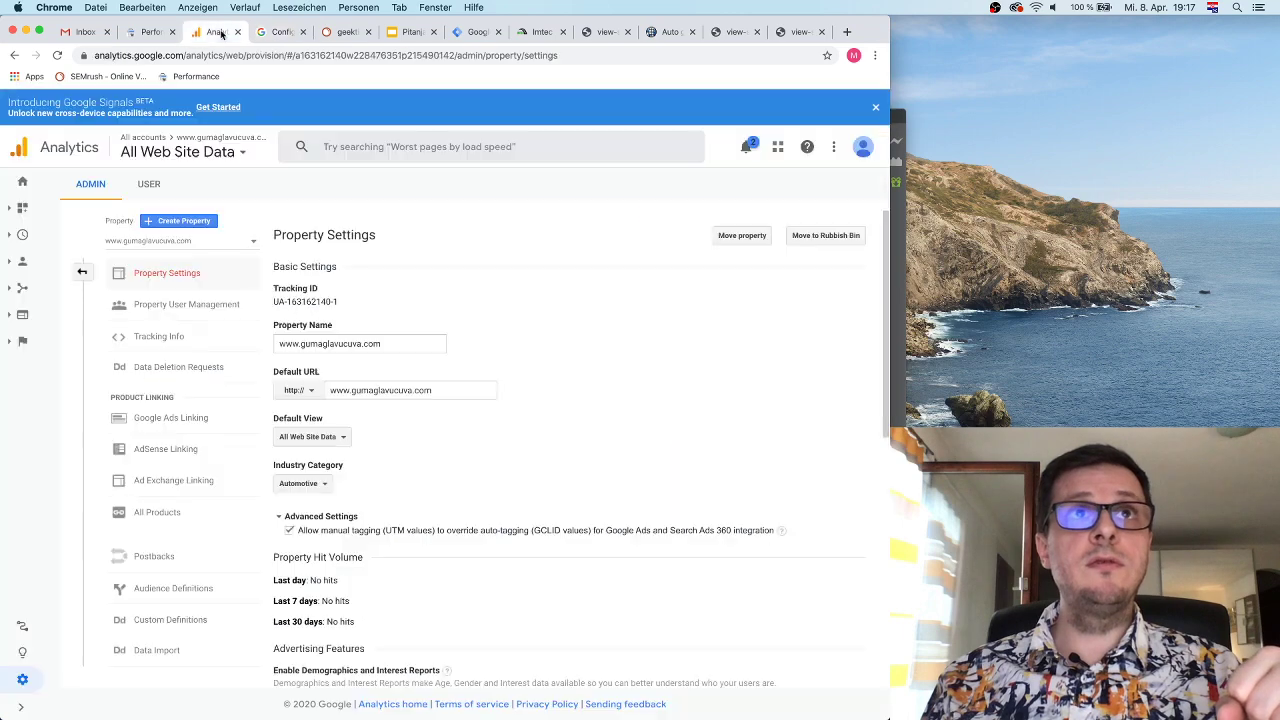
{"action": "scroll", "coordinate": [543, 317], "scroll_direction": "down", "scroll_amount": 5}
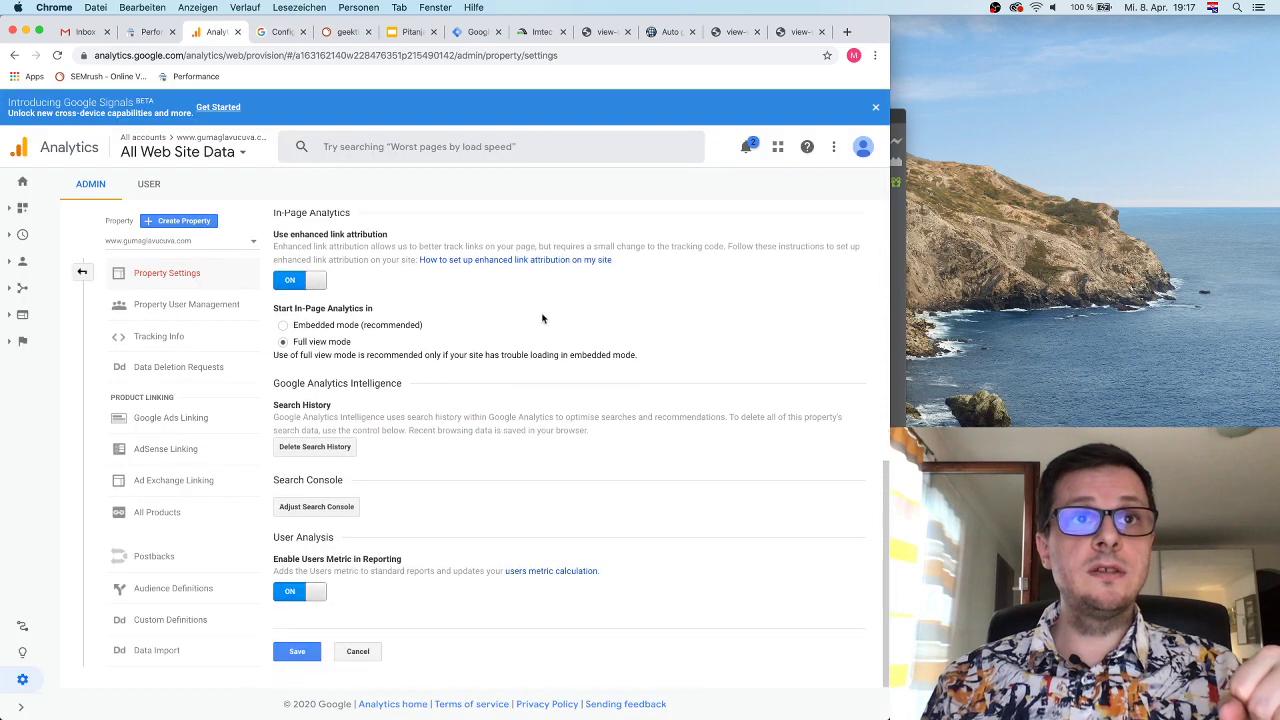
{"action": "left_click", "coordinate": [318, 507]}
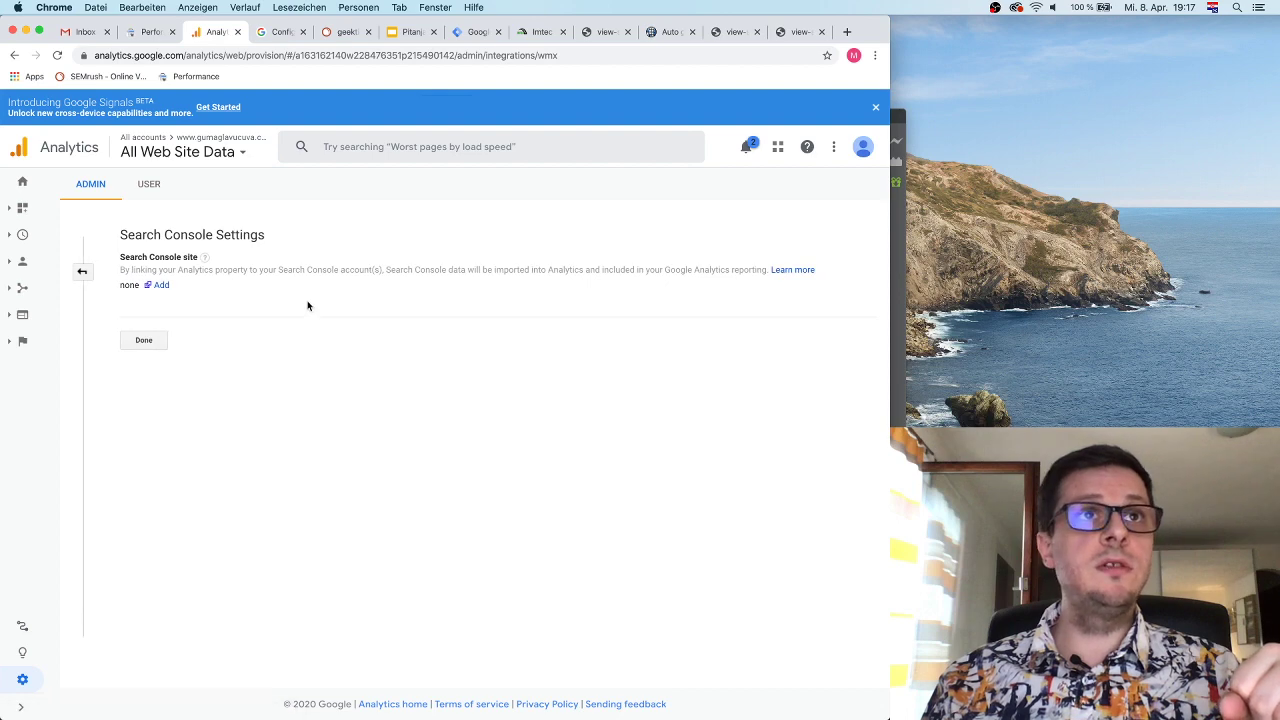
{"action": "left_click", "coordinate": [281, 32]}
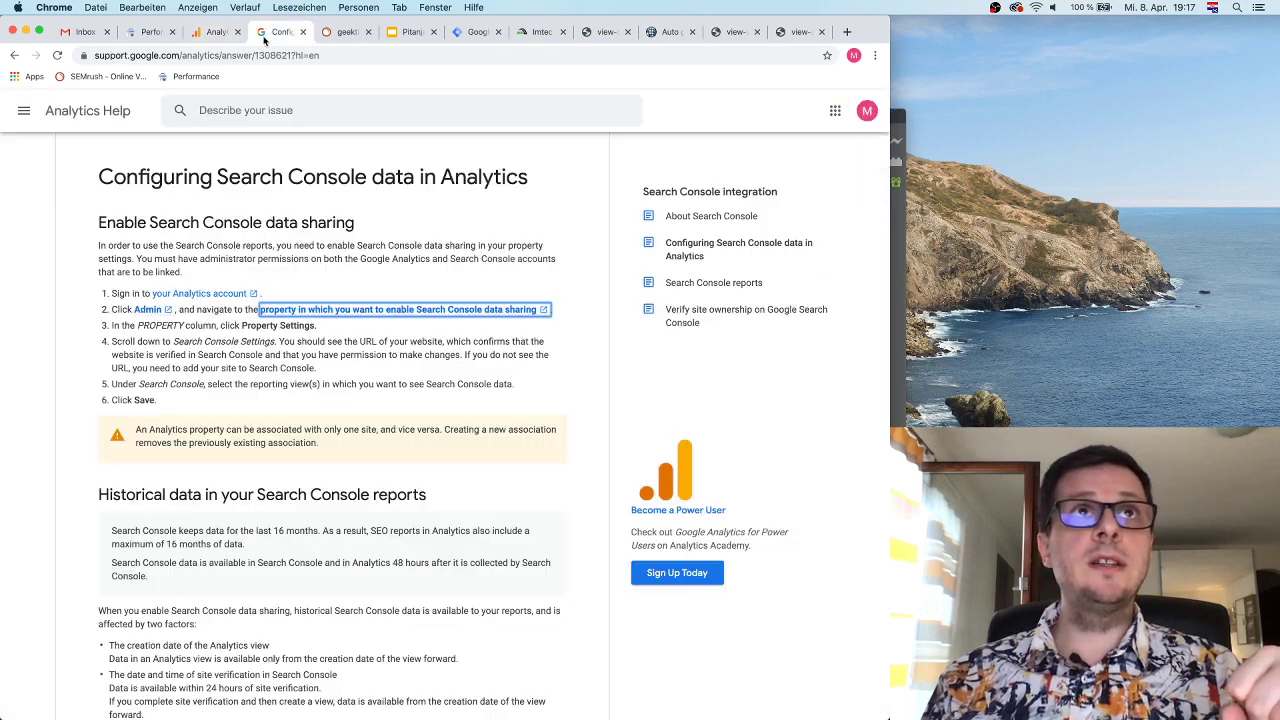
{"action": "left_click", "coordinate": [207, 35]}
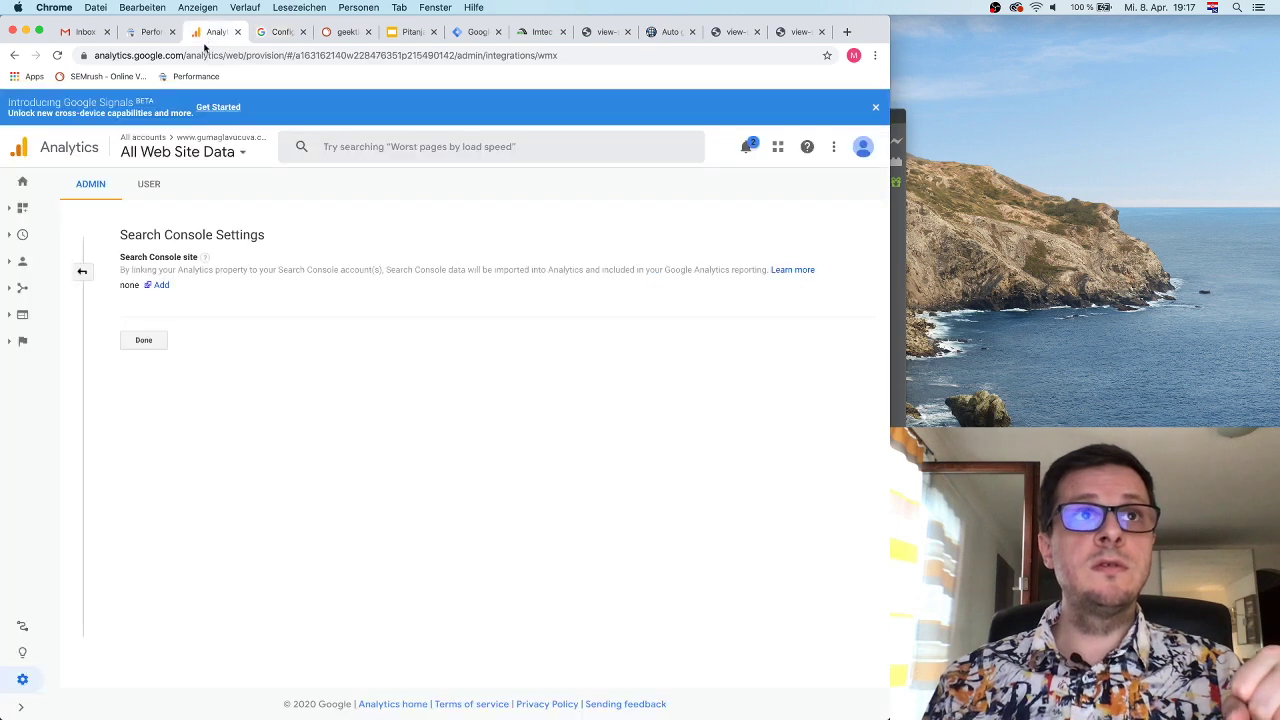
{"action": "left_click", "coordinate": [161, 286]}
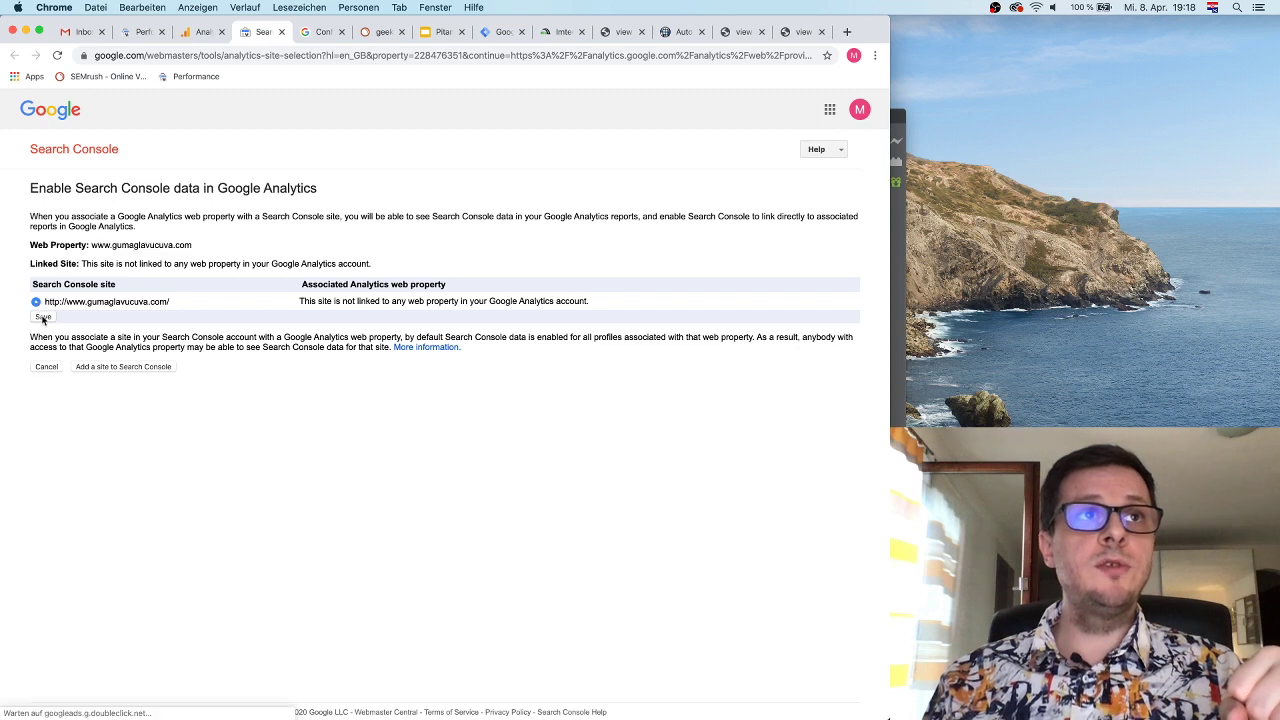
{"action": "left_click", "coordinate": [43, 317]}
{"action": "left_click", "coordinate": [238, 431]}
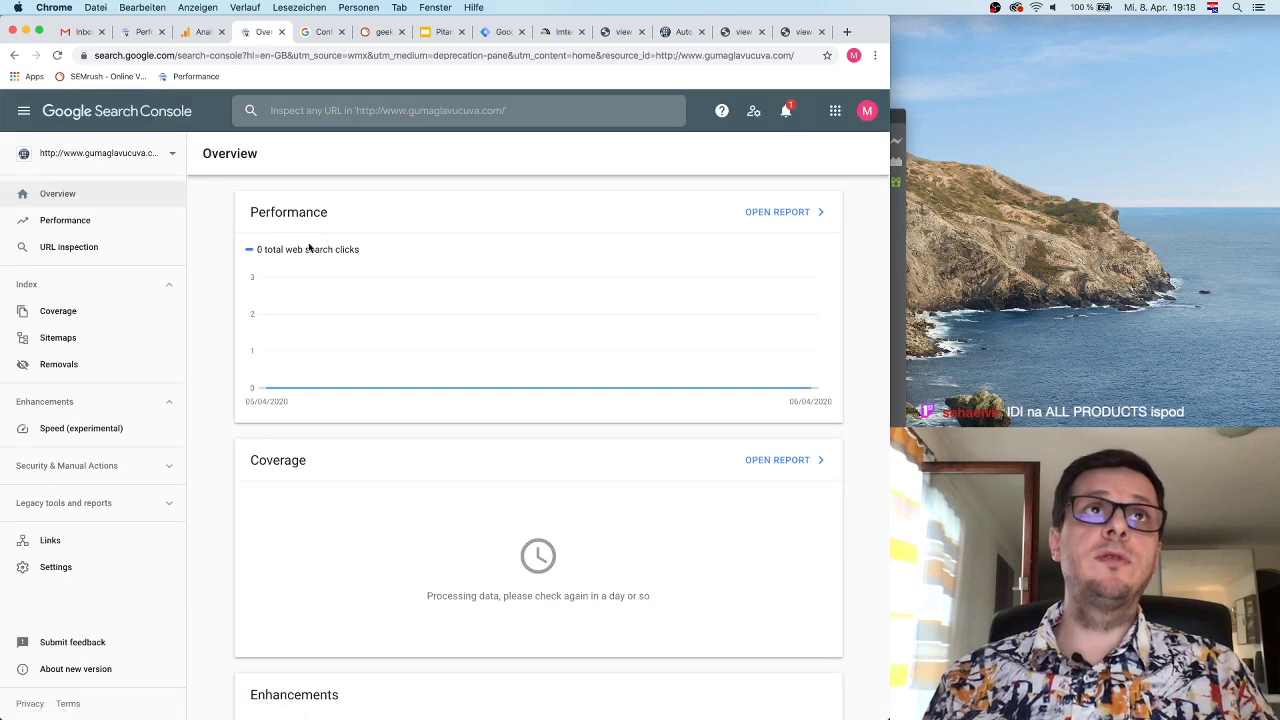
Close the Search Console settings in Analytics, reload the property settings page and reopen the Search Console settings
{"action": "left_click", "coordinate": [188, 33]}
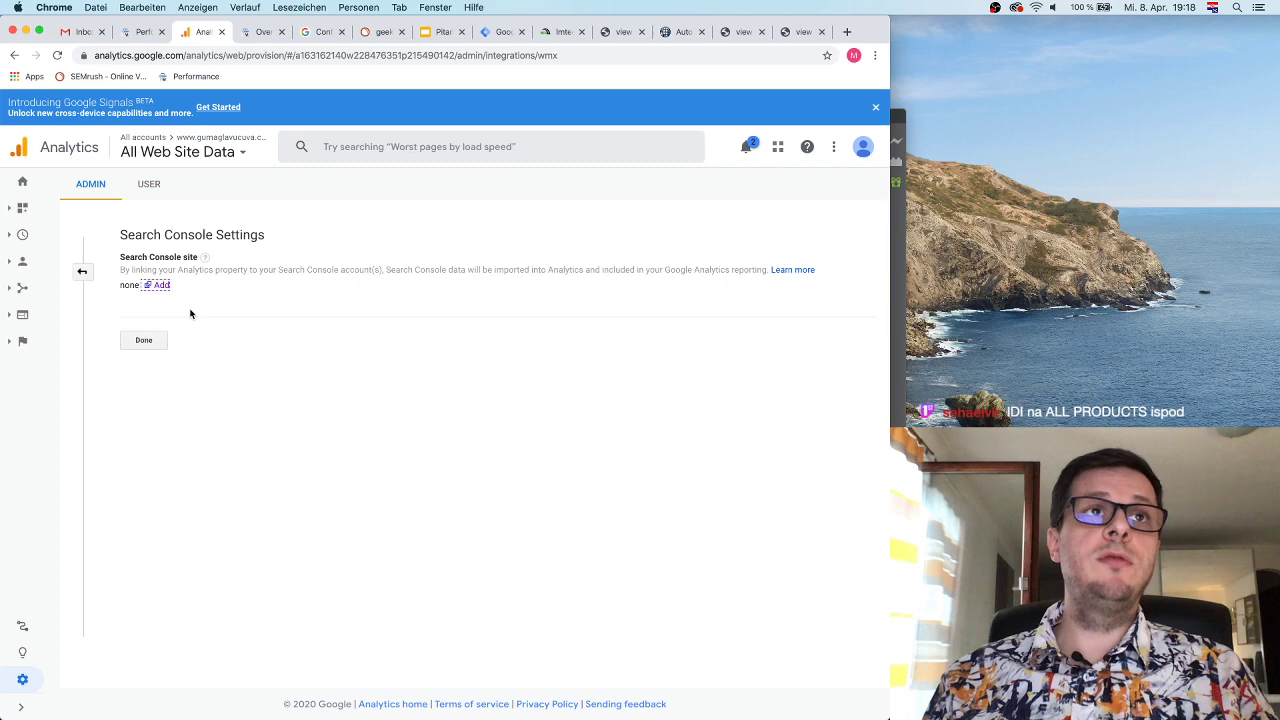
{"action": "left_click", "coordinate": [158, 342]}
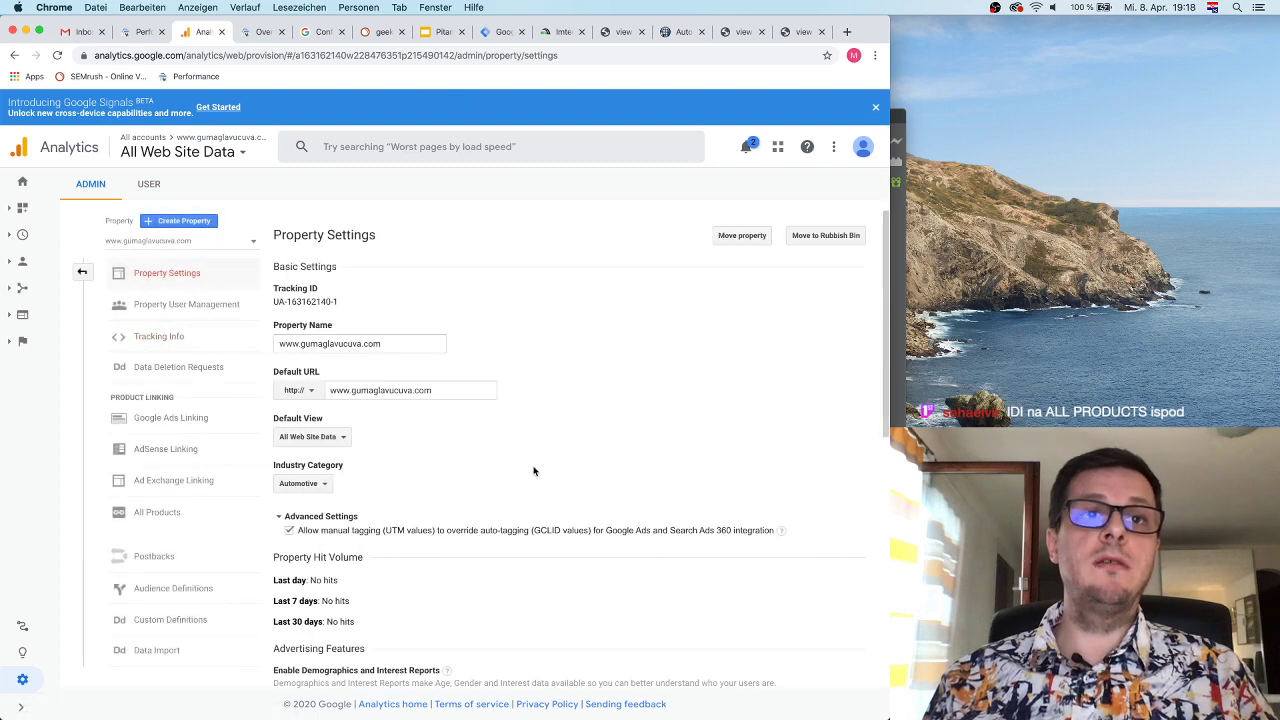
{"action": "scroll", "coordinate": [526, 422], "scroll_direction": "down", "scroll_amount": 5}
{"action": "scroll", "coordinate": [527, 423], "scroll_direction": "down", "scroll_amount": 2}
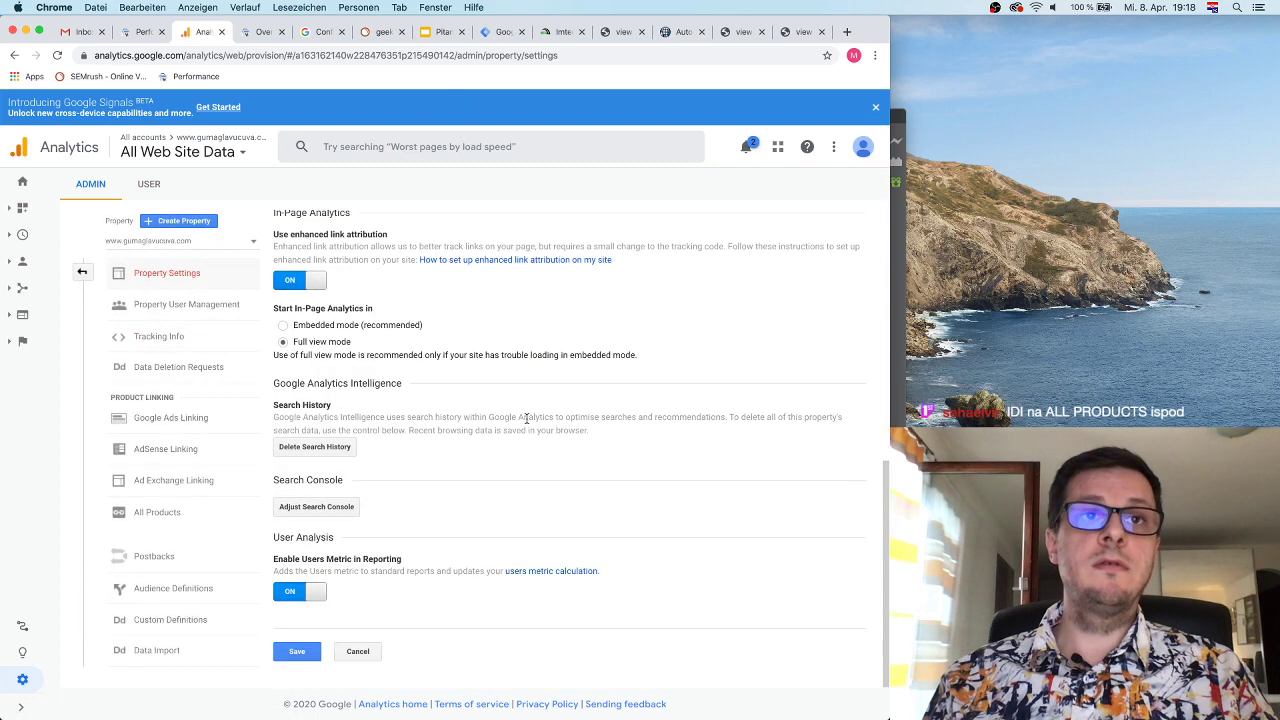
{"action": "left_click", "coordinate": [58, 55]}
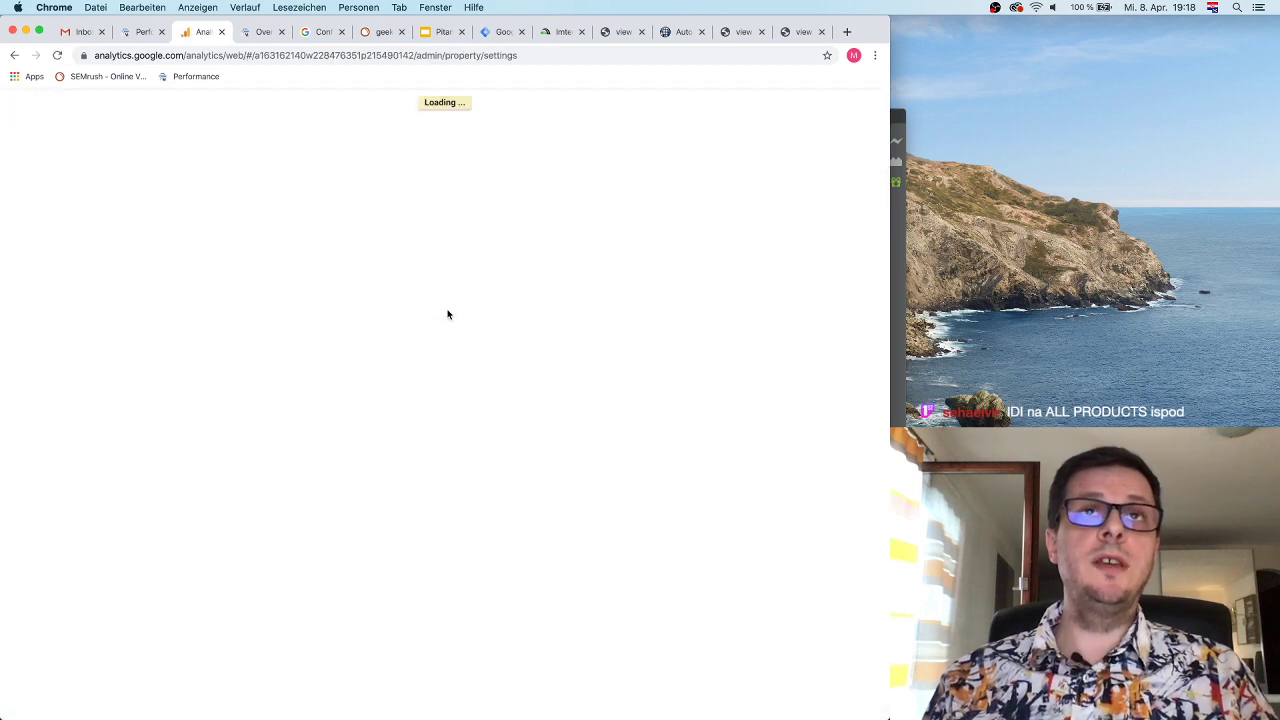
{"action": "scroll", "coordinate": [448, 314], "scroll_direction": "down", "scroll_amount": 10}
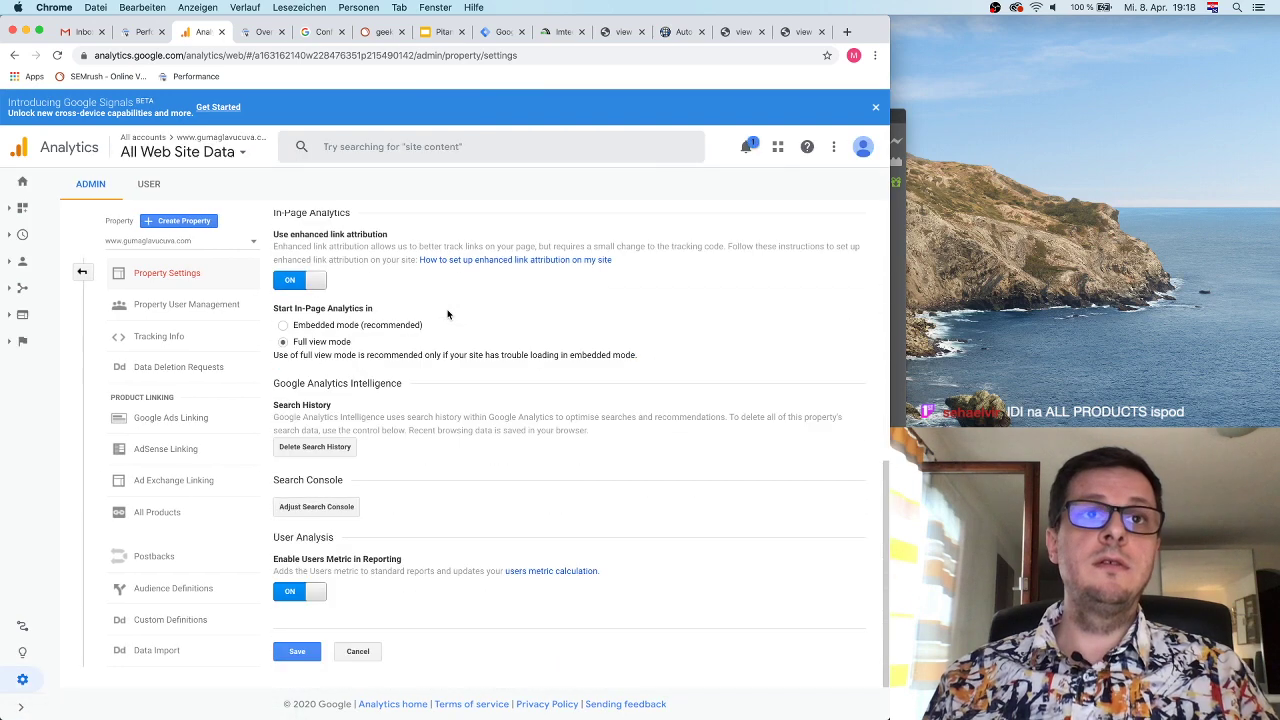
{"action": "left_click", "coordinate": [317, 506]}
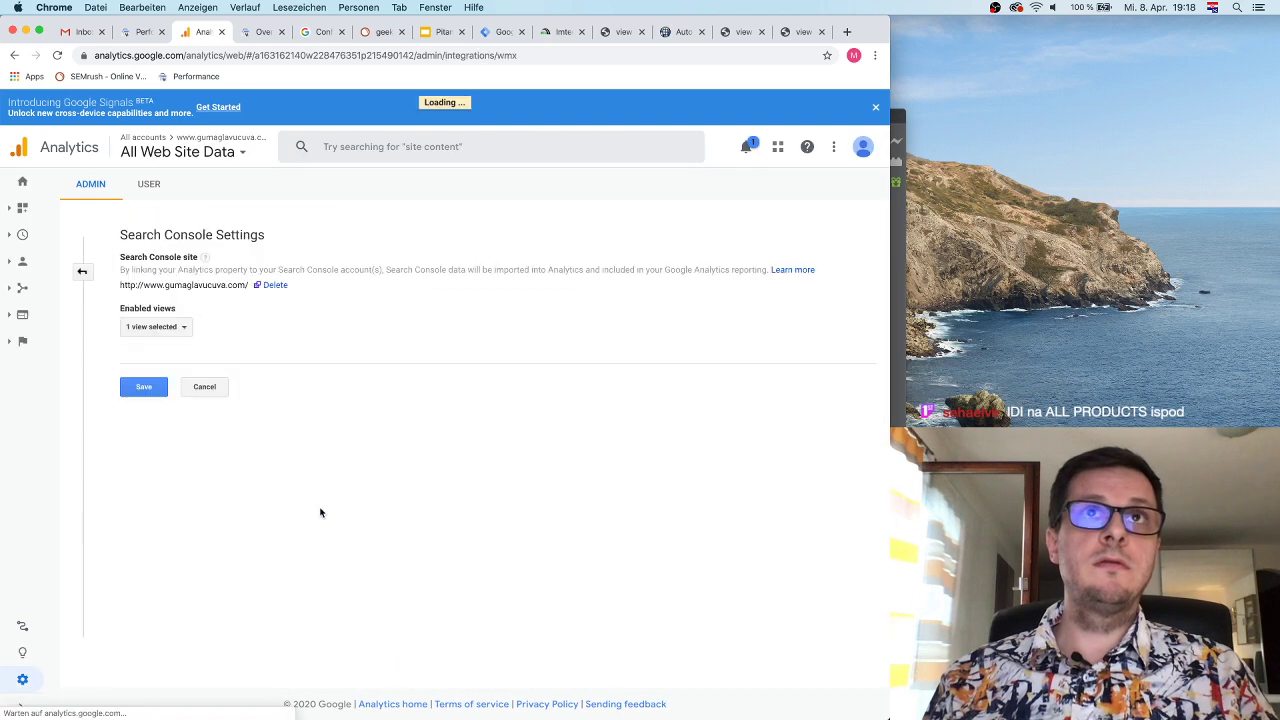
Check the enabled views for the linked Search Console site and save both the Search Console settings and the property settings
{"action": "left_click", "coordinate": [162, 328]}
{"action": "left_click", "coordinate": [250, 321]}
{"action": "left_click", "coordinate": [144, 388]}
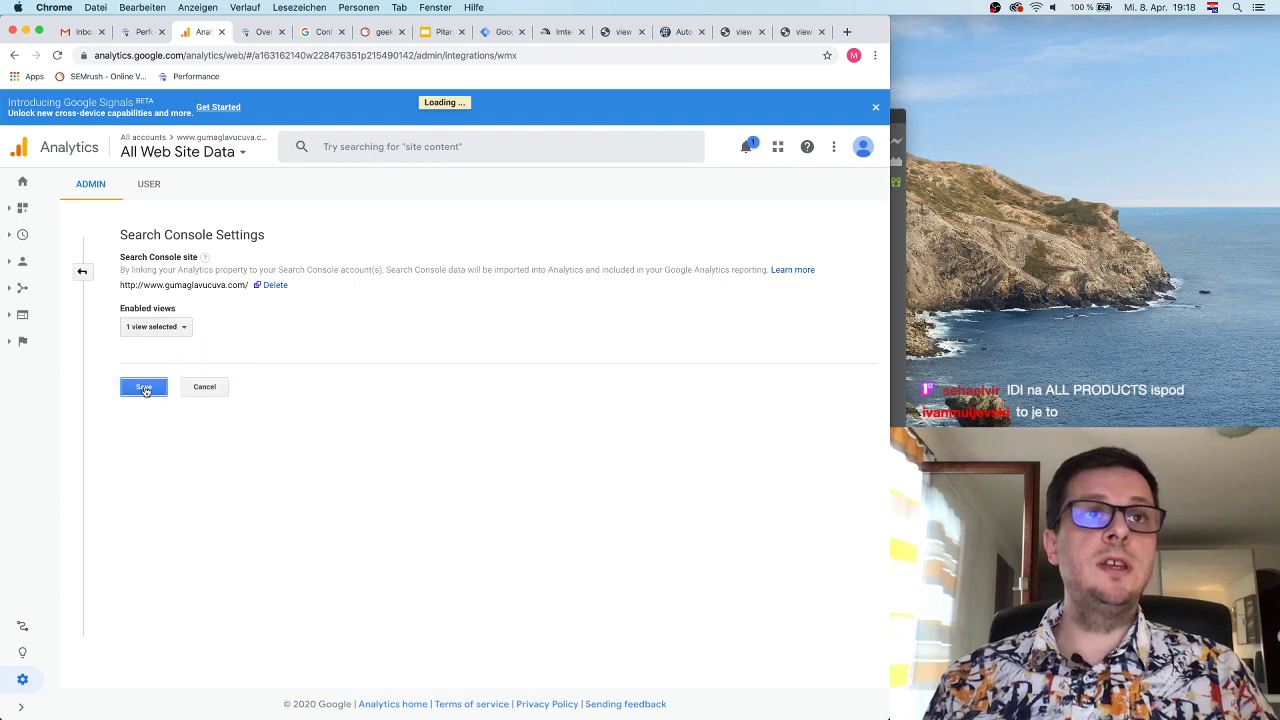
{"action": "scroll", "coordinate": [362, 497], "scroll_direction": "down", "scroll_amount": 10}
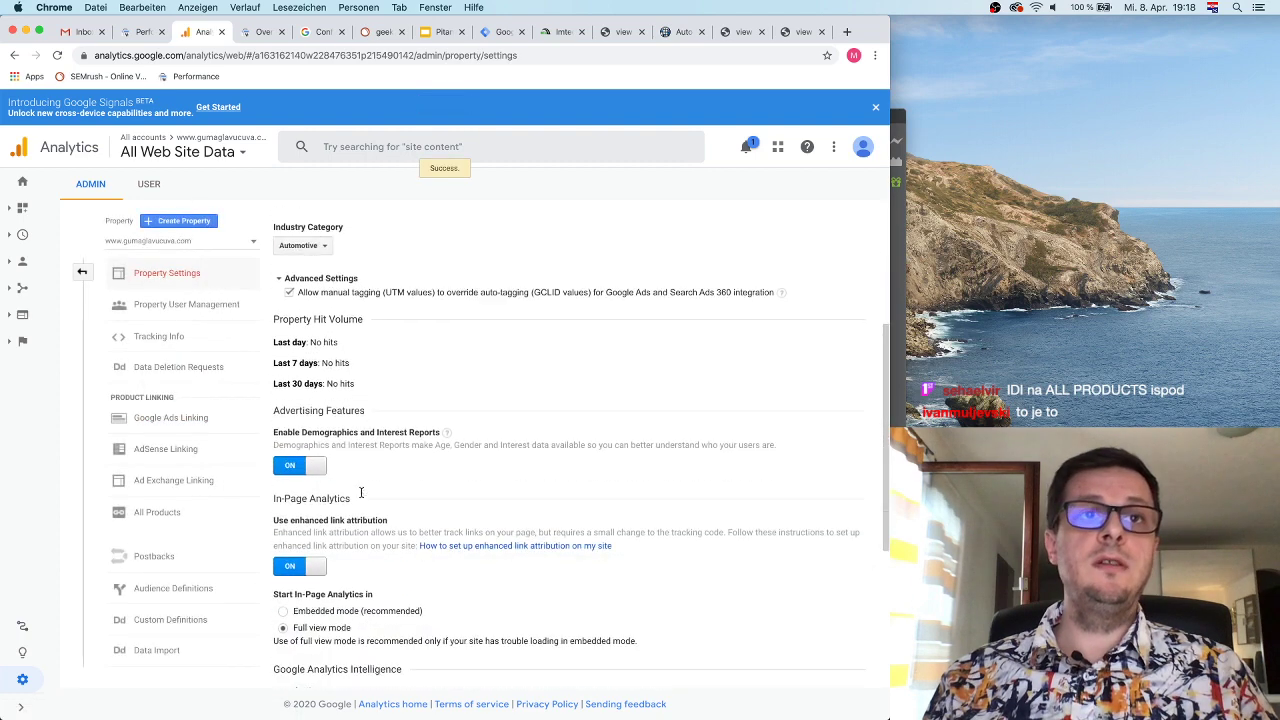
{"action": "left_click", "coordinate": [297, 651]}
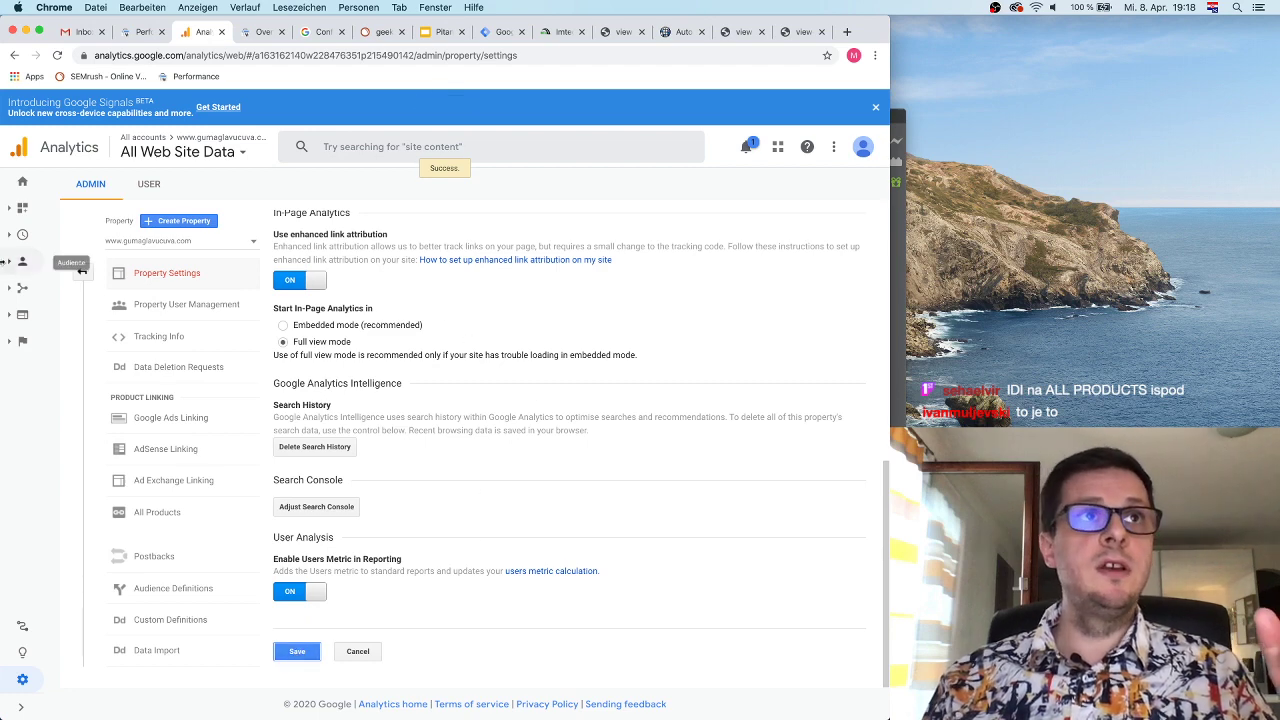
Open the Landing Pages report in the Search Console section of the Acquisition reports
{"action": "left_click", "coordinate": [24, 264]}
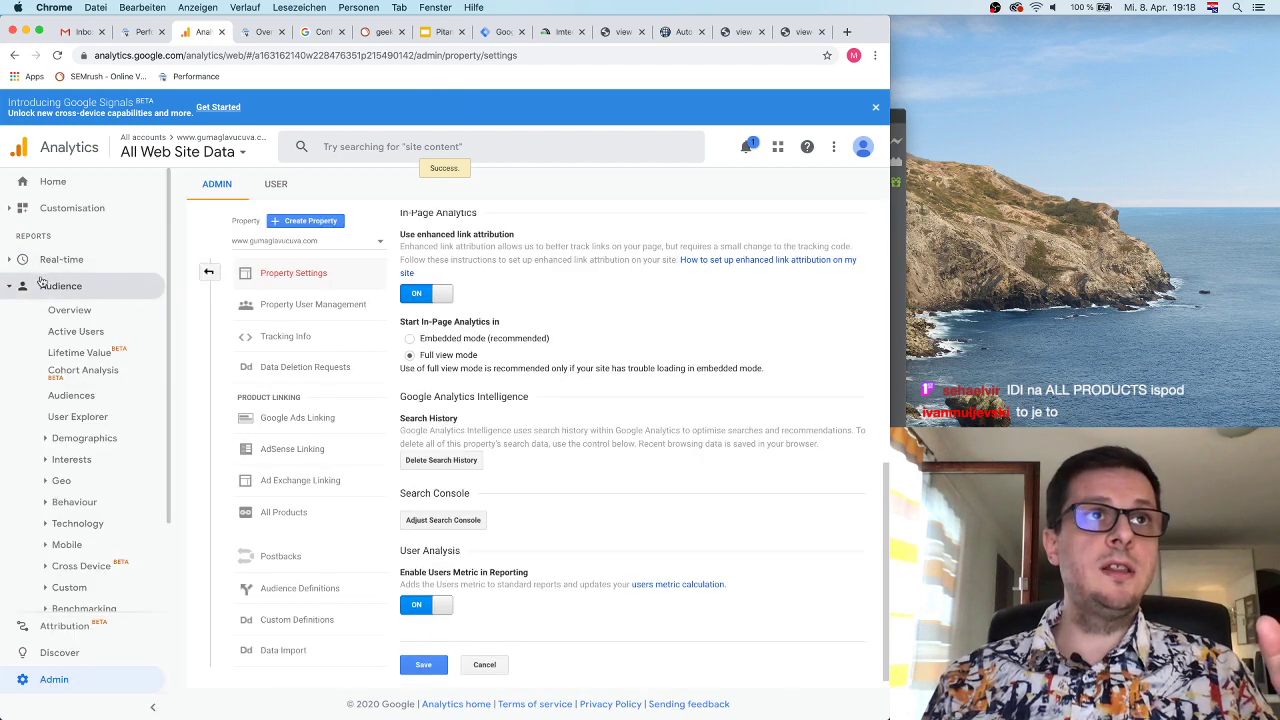
{"action": "left_click", "coordinate": [46, 288]}
{"action": "left_click", "coordinate": [56, 313]}
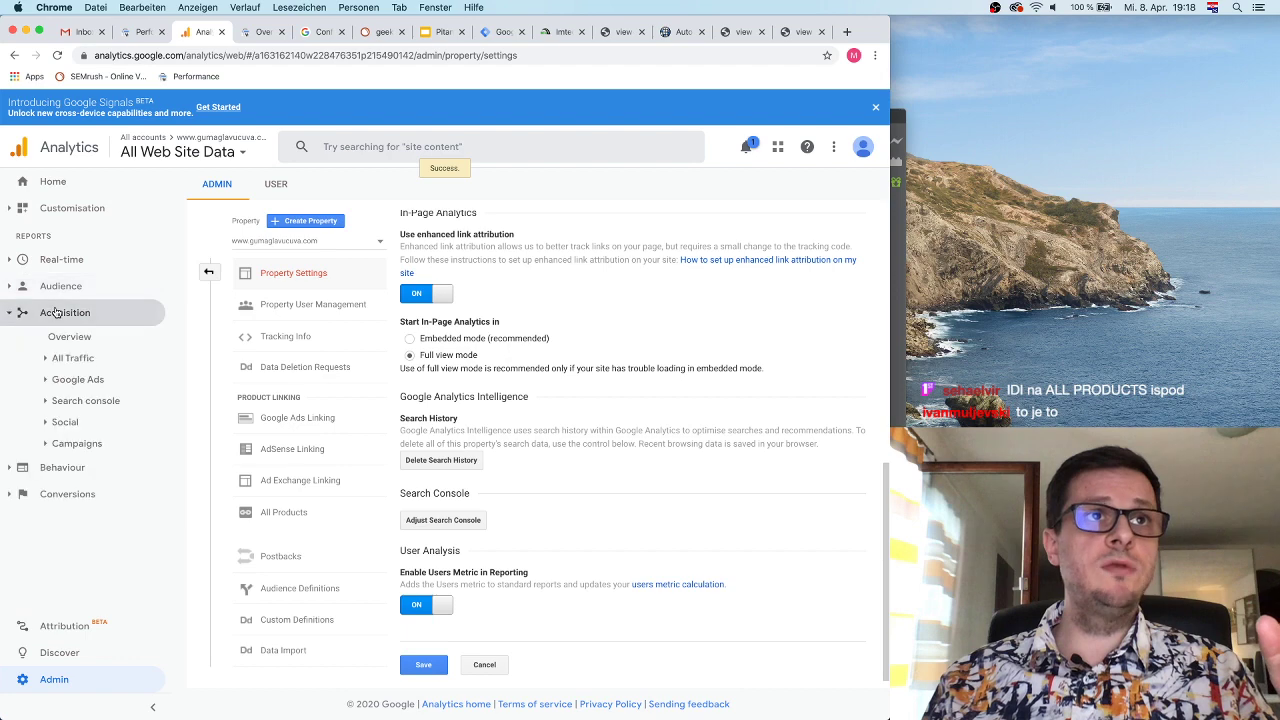
{"action": "left_click", "coordinate": [85, 400]}
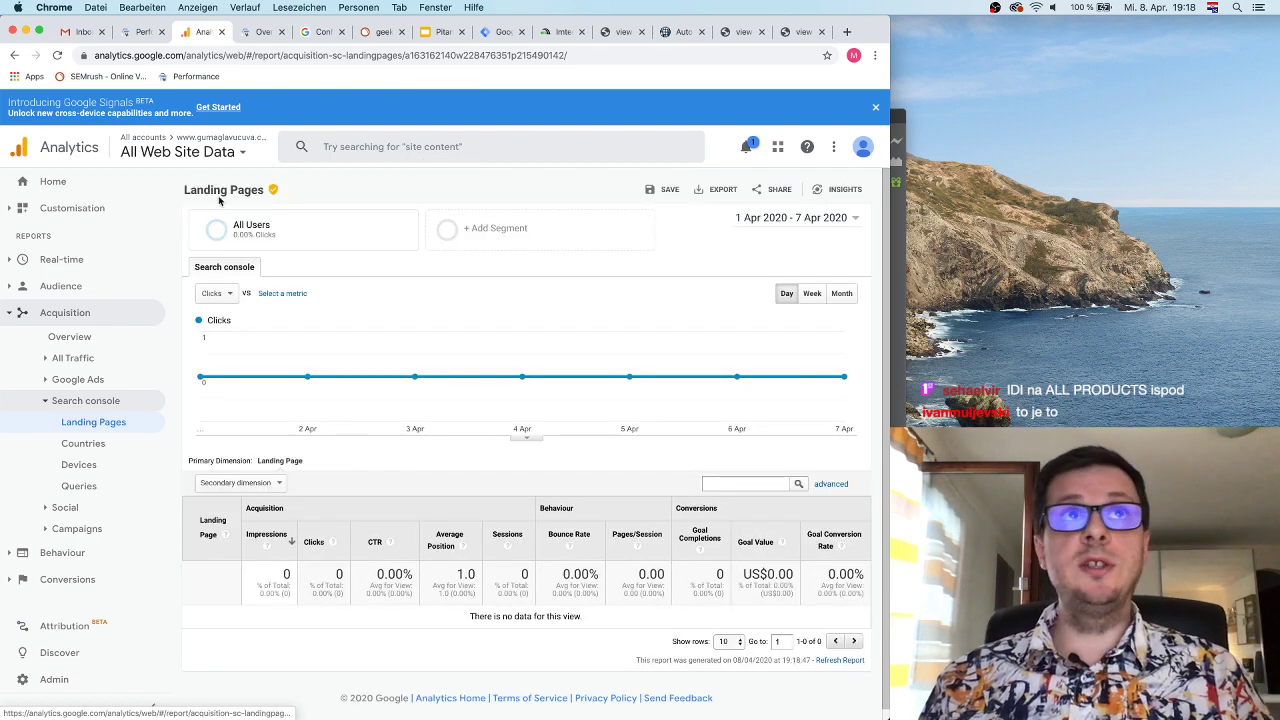
Copy the address of the help article on configuring Search Console data and share it in the stream chat
{"action": "left_click", "coordinate": [318, 32]}
{"action": "left_click", "coordinate": [295, 47]}
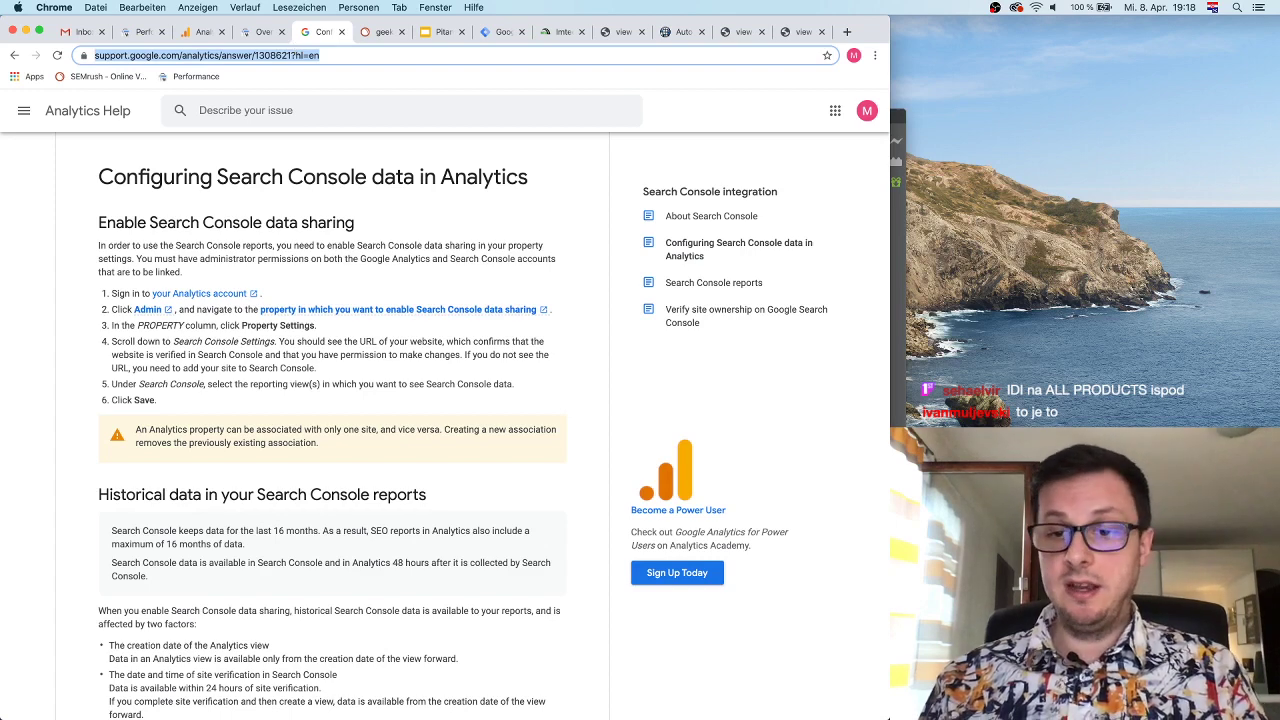
{"action": "key", "text": "super+Tab"}
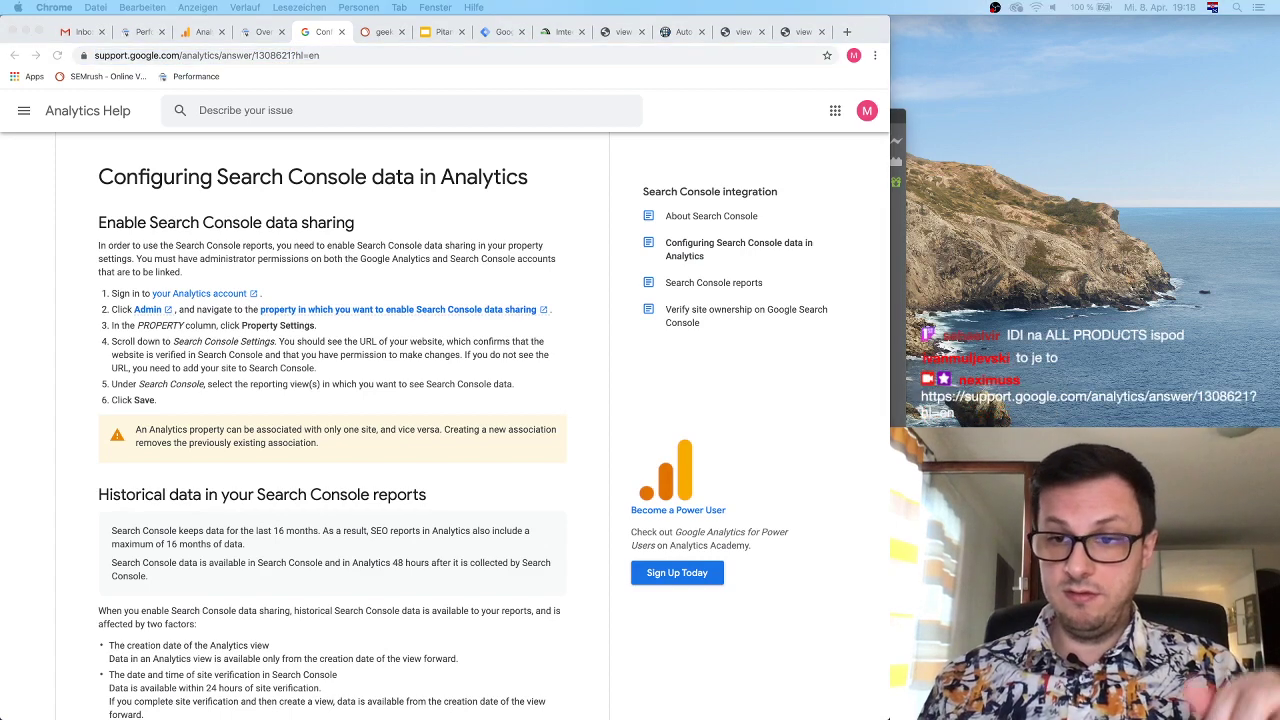
{"action": "scroll", "coordinate": [307, 241], "scroll_direction": "down", "scroll_amount": 1}
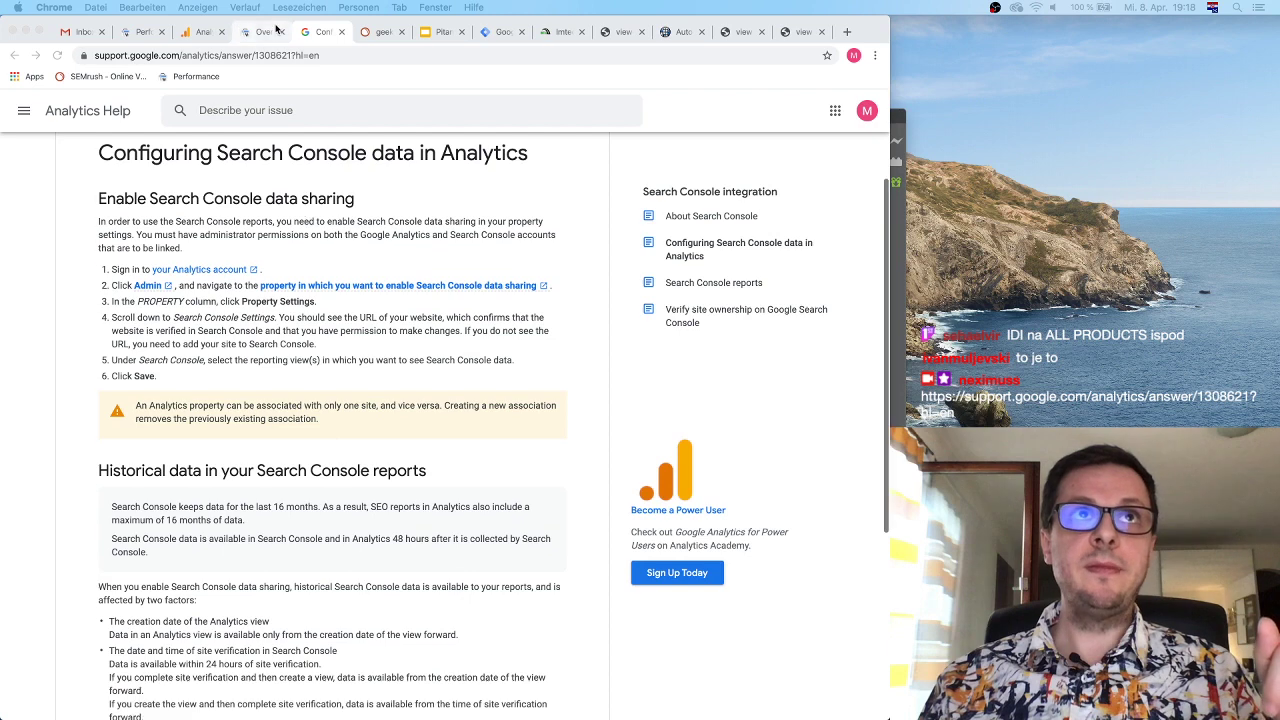
Compare the Search Console overview and performance pages with the Landing Pages report in Analytics
{"action": "left_click", "coordinate": [266, 34]}
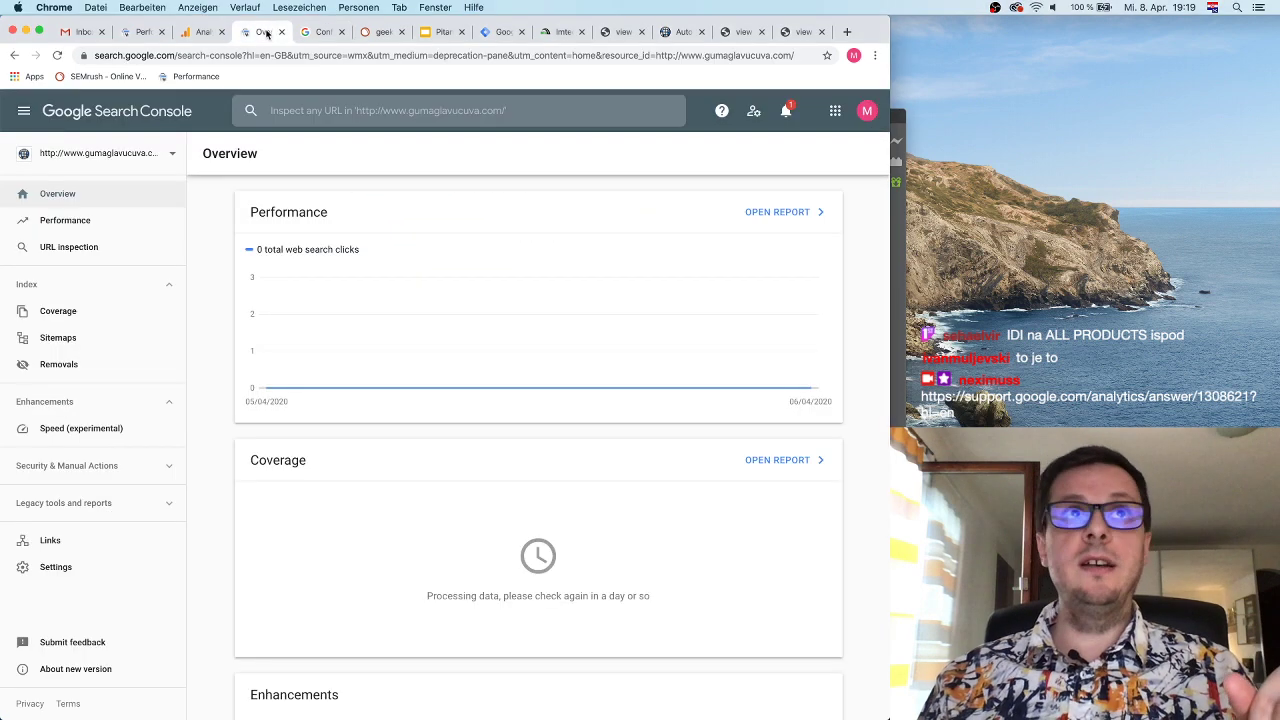
{"action": "left_click", "coordinate": [195, 33]}
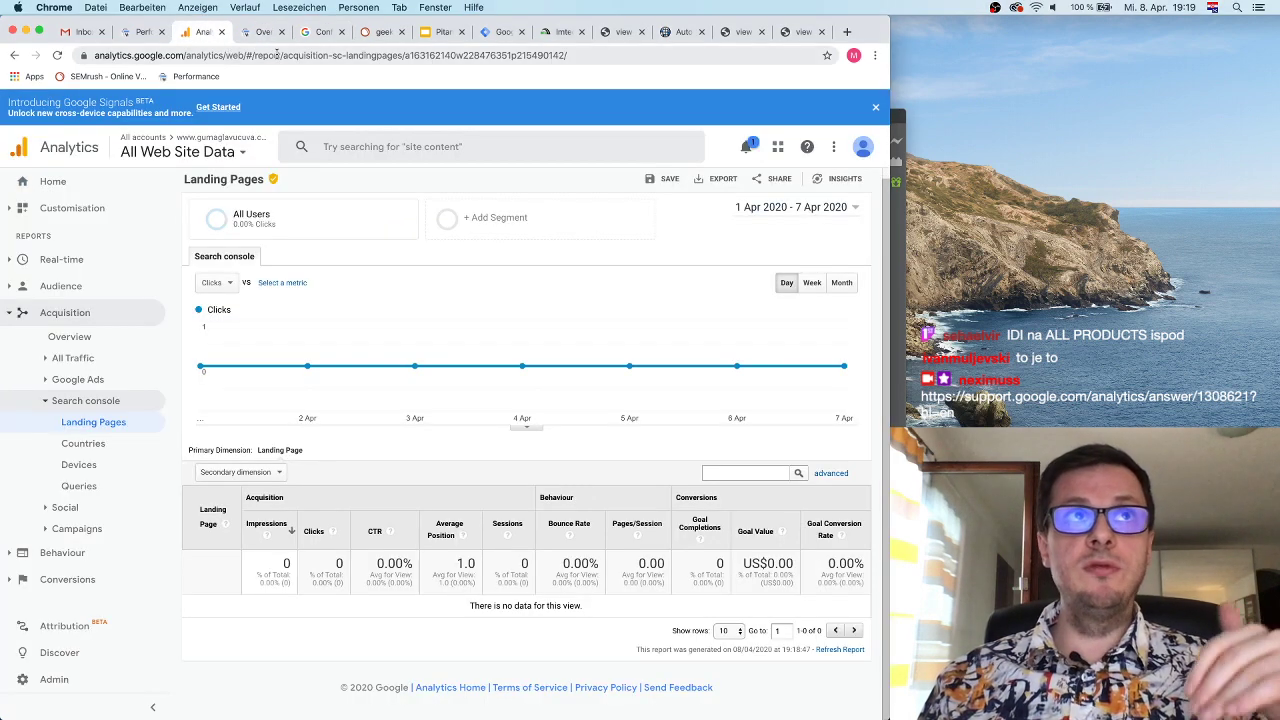
{"action": "left_click", "coordinate": [135, 32]}
{"action": "left_click", "coordinate": [197, 34]}
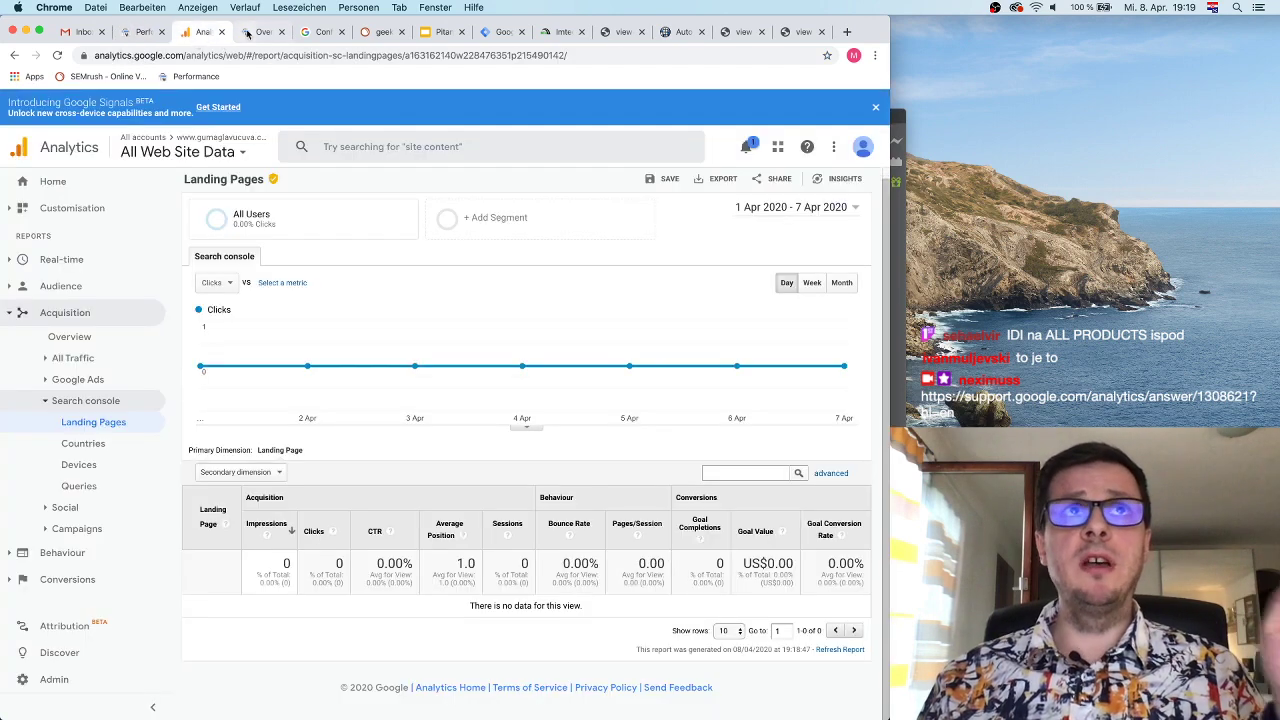
{"action": "left_click", "coordinate": [252, 33]}
{"action": "left_click", "coordinate": [190, 33]}
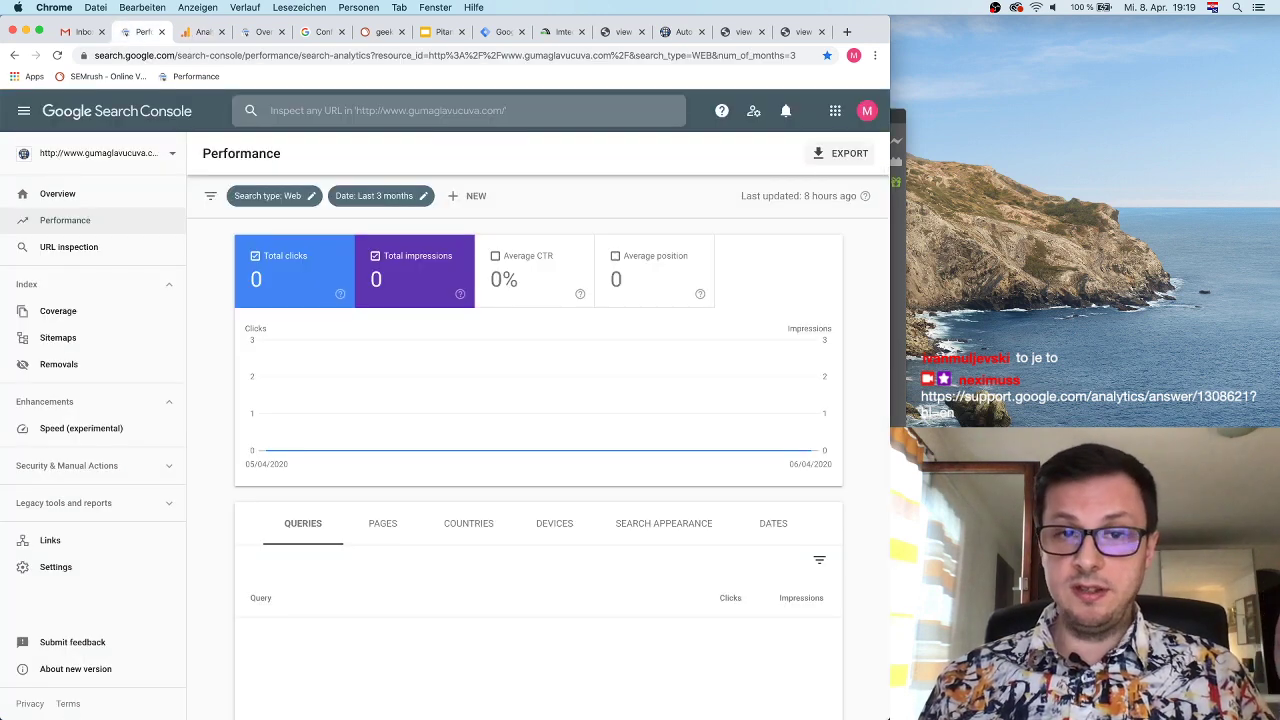
Return to the gumaglavucuva.com property in Analytics and look through the Real-time and Audience report groups, leaving Real-time expanded
{"action": "key", "text": "super+grave"}
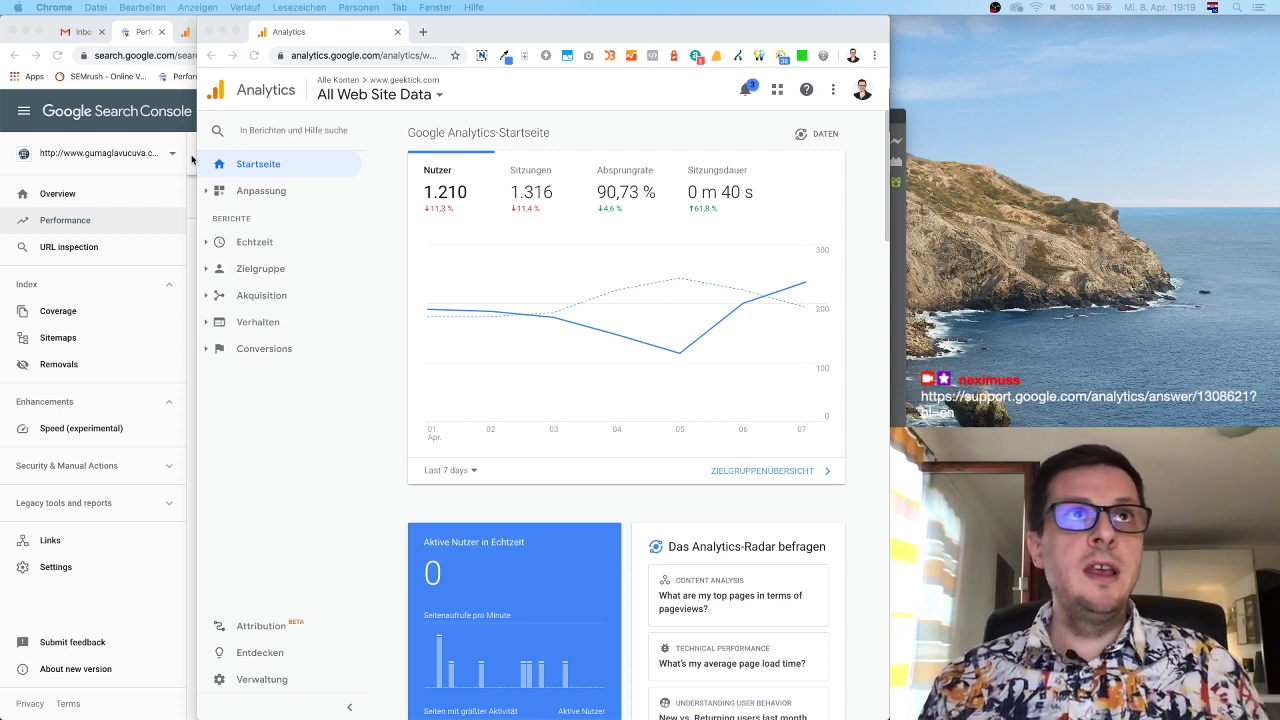
{"action": "left_click", "coordinate": [191, 37]}
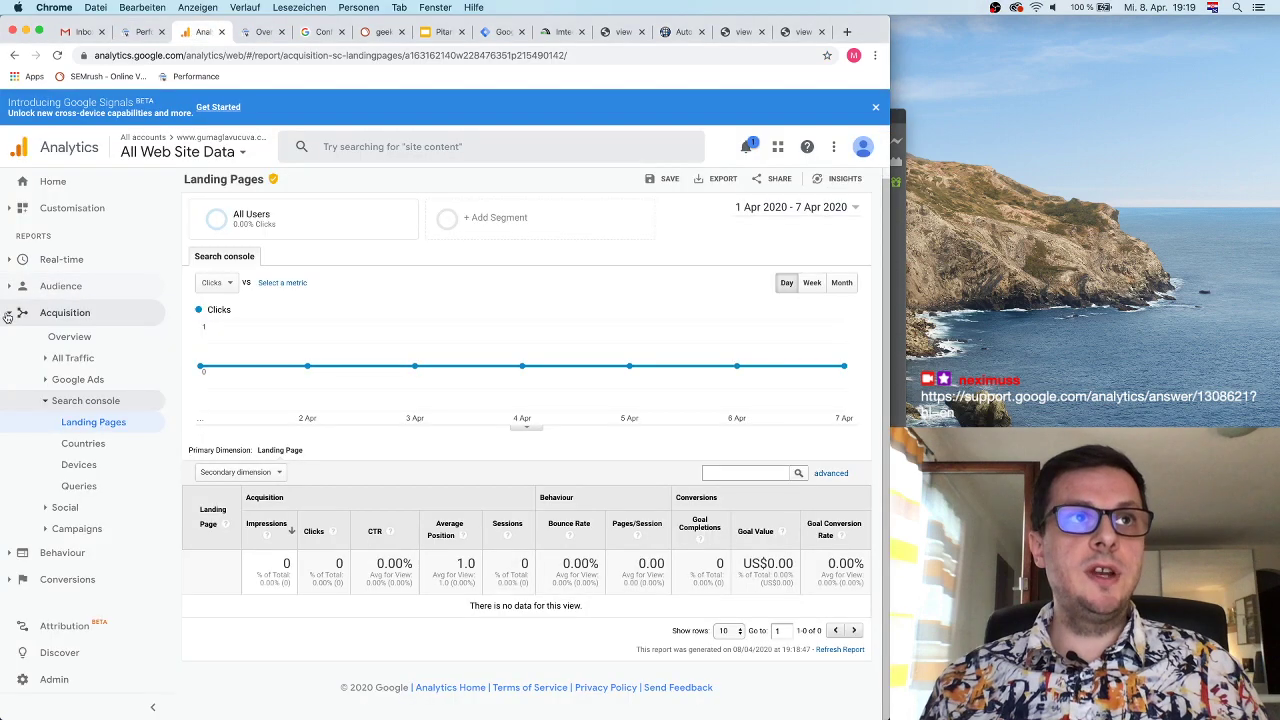
{"action": "left_click", "coordinate": [45, 312]}
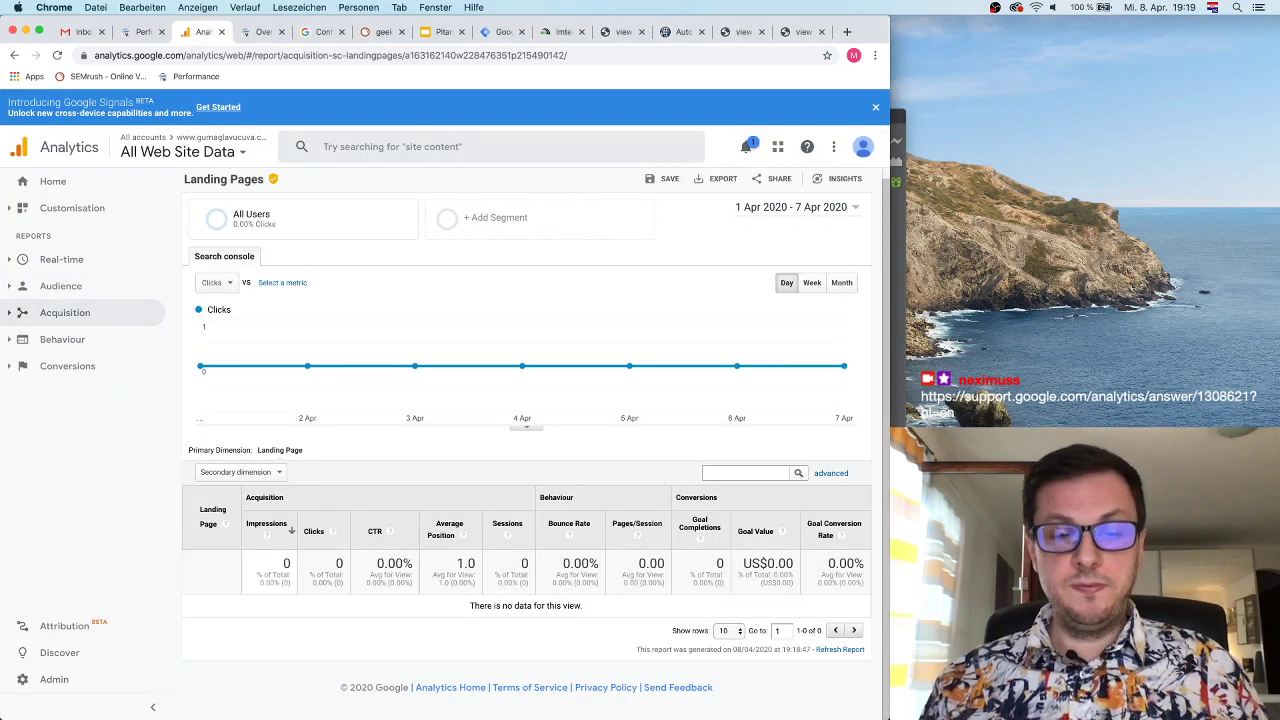
{"action": "left_click", "coordinate": [23, 260]}
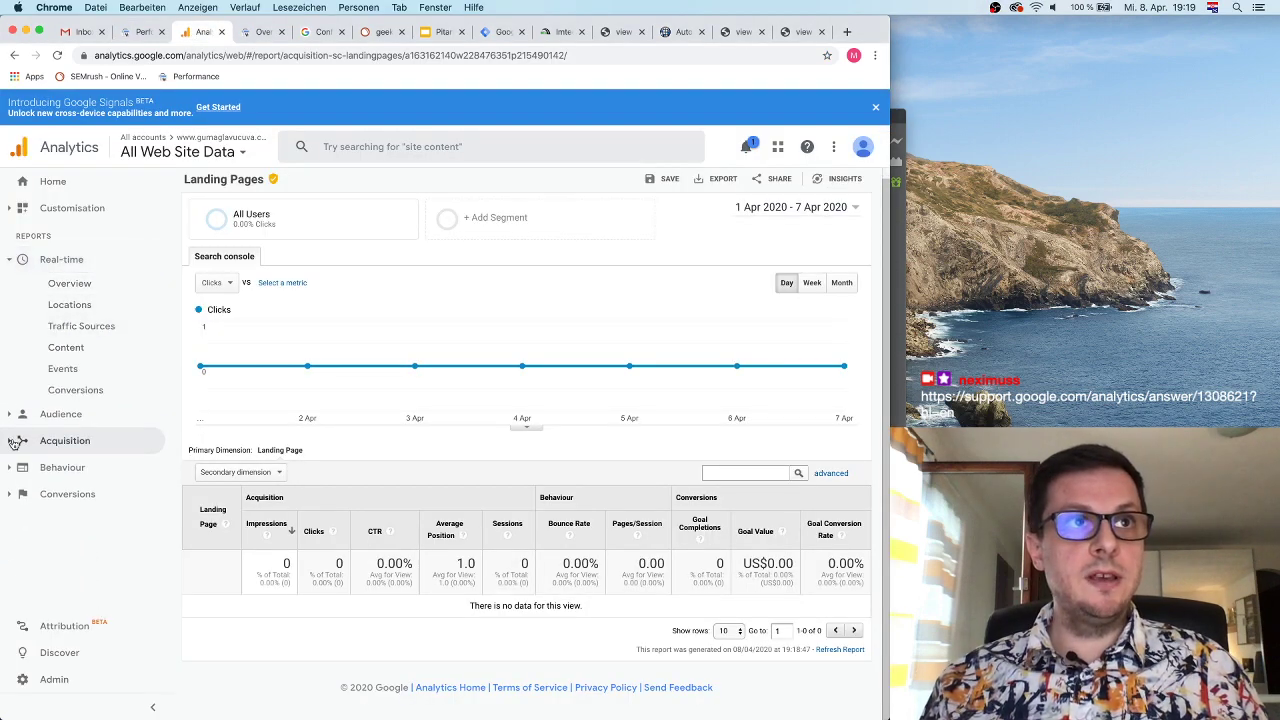
{"action": "left_click", "coordinate": [14, 413]}
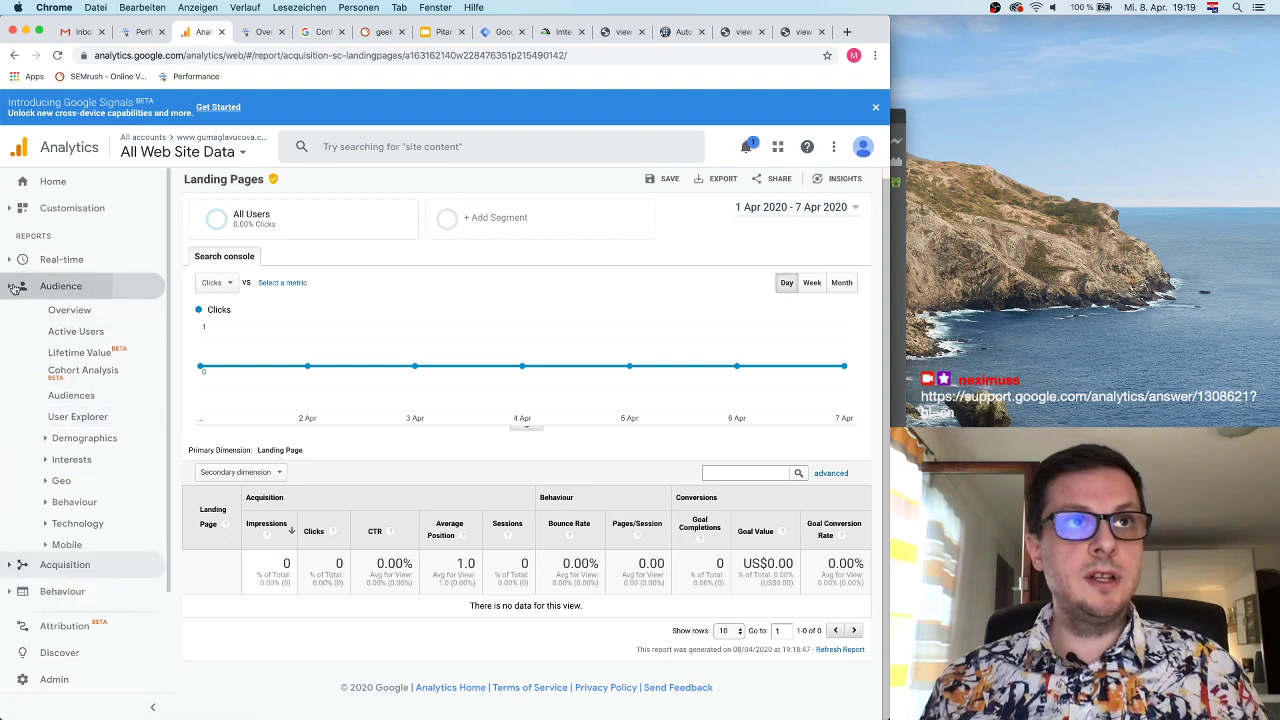
{"action": "left_click", "coordinate": [14, 288]}
{"action": "left_click", "coordinate": [18, 260]}
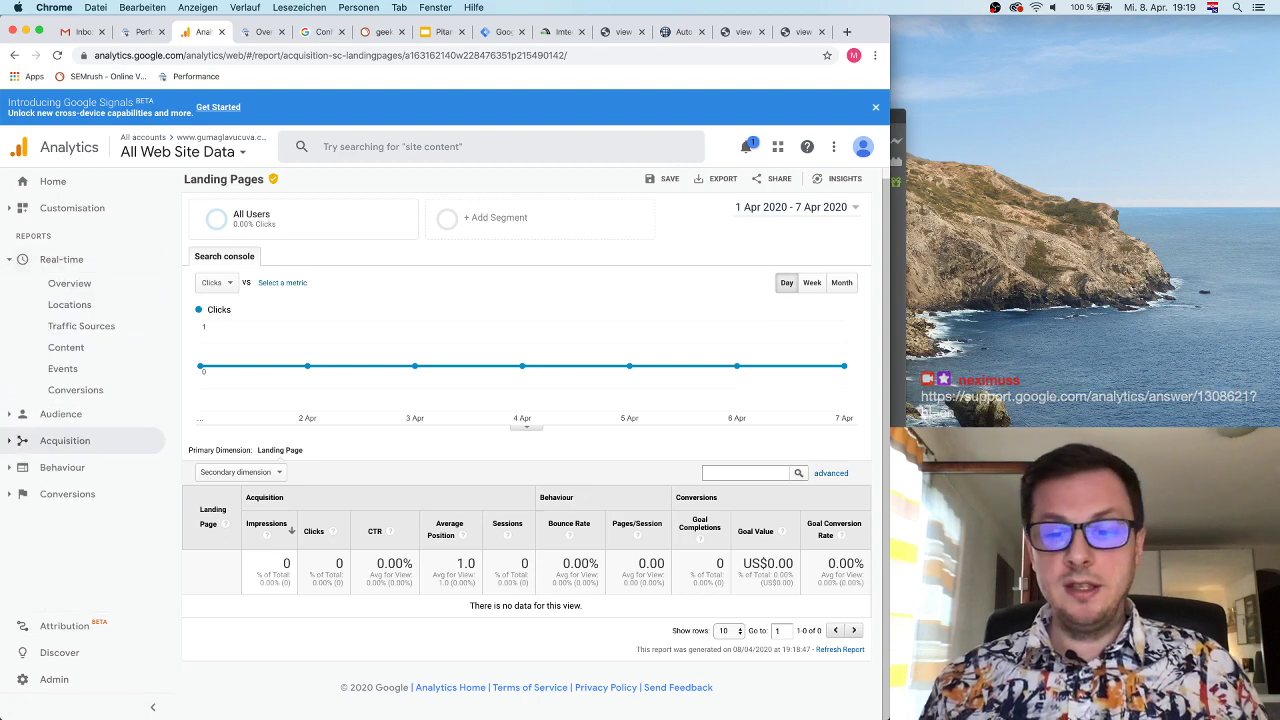
{"action": "key", "text": "ctrl+Up"}
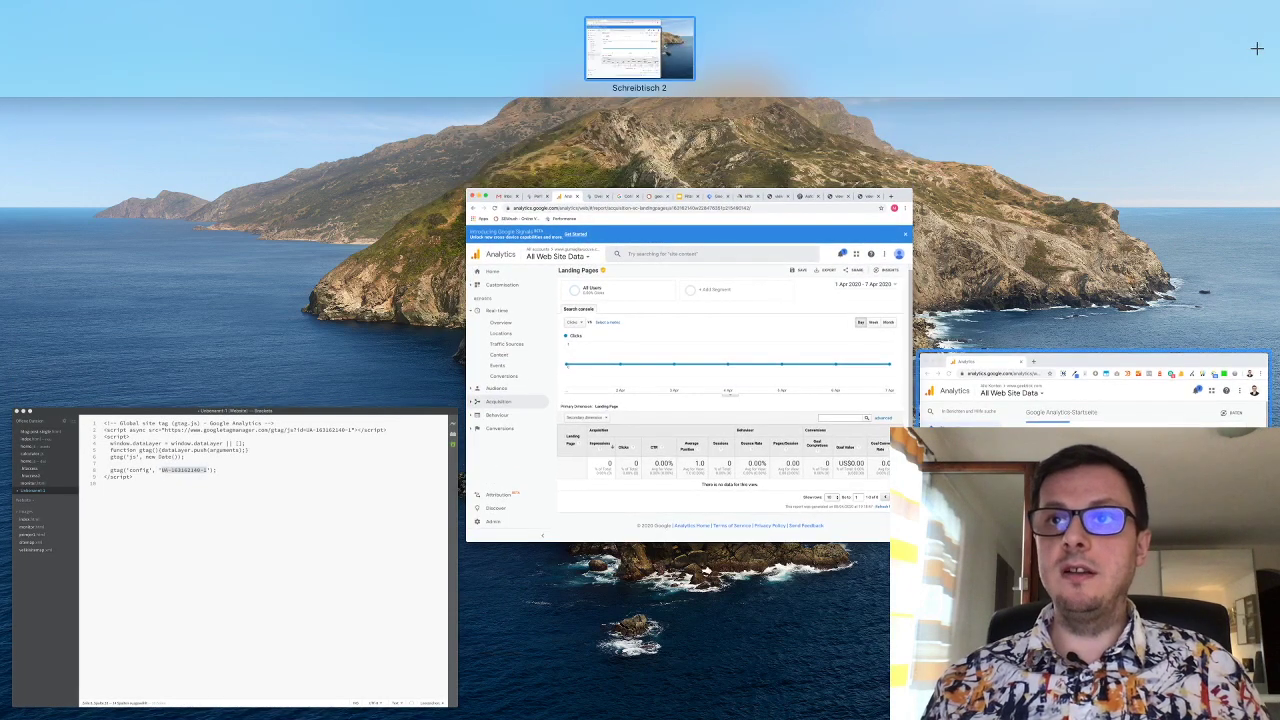
{"action": "left_click", "coordinate": [1060, 395]}
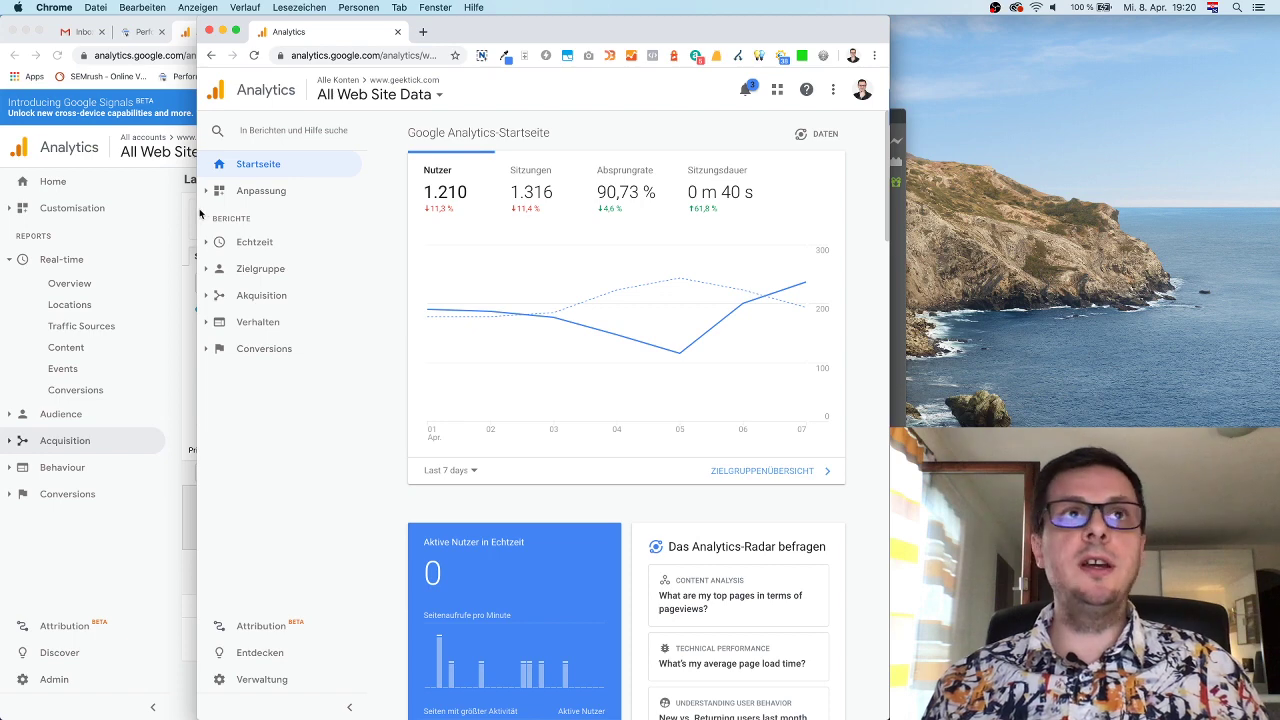
{"action": "left_click_drag", "start_coordinate": [197, 209], "coordinate": [174, 209]}
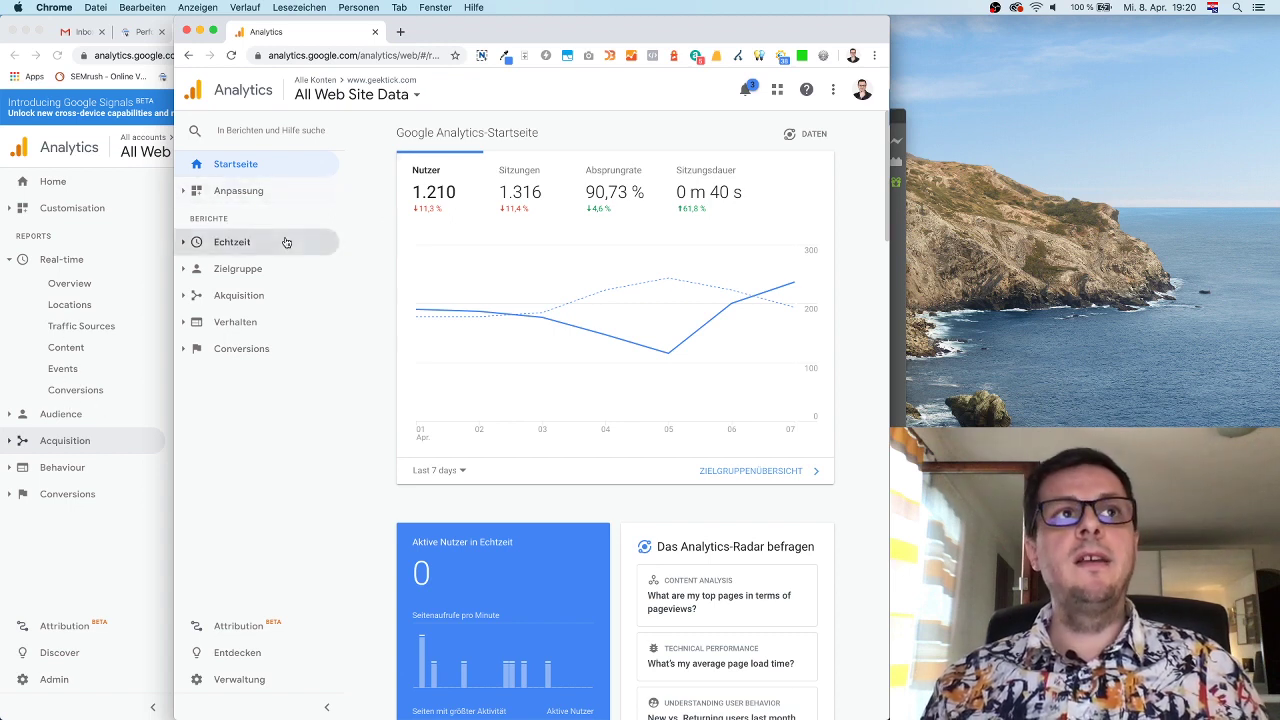
{"action": "left_click", "coordinate": [229, 242]}
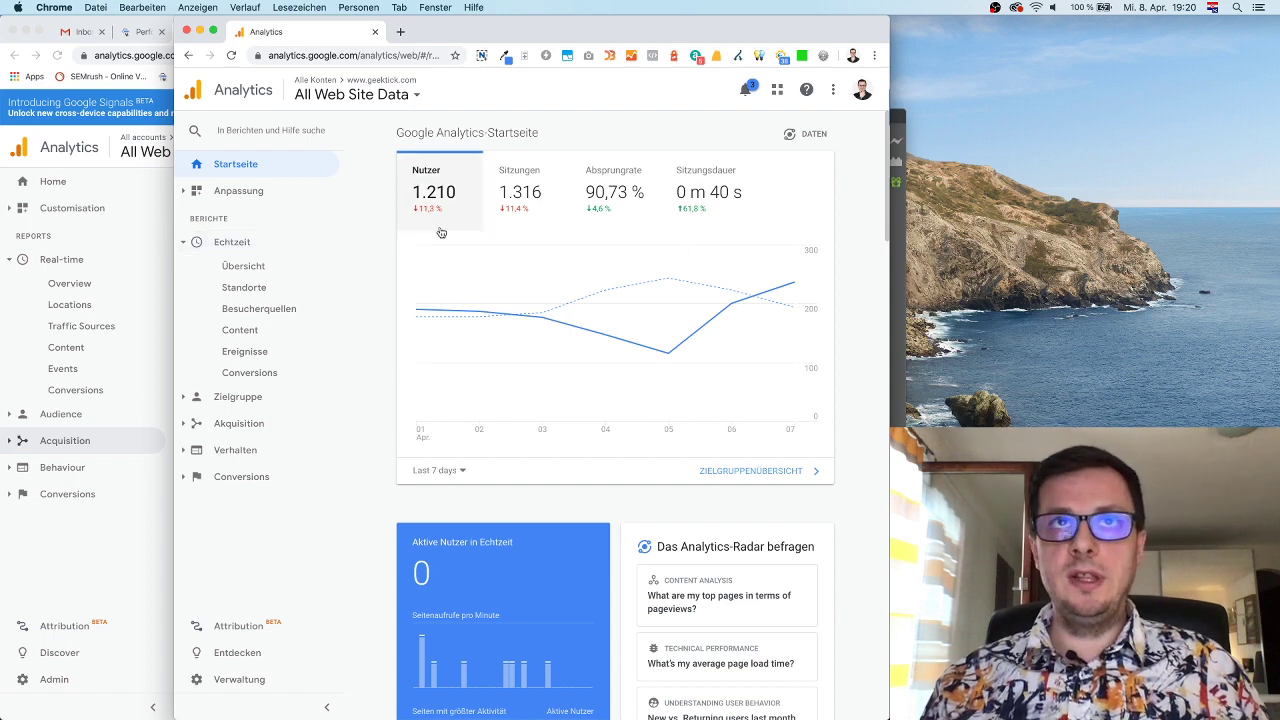
{"action": "left_click", "coordinate": [250, 264]}
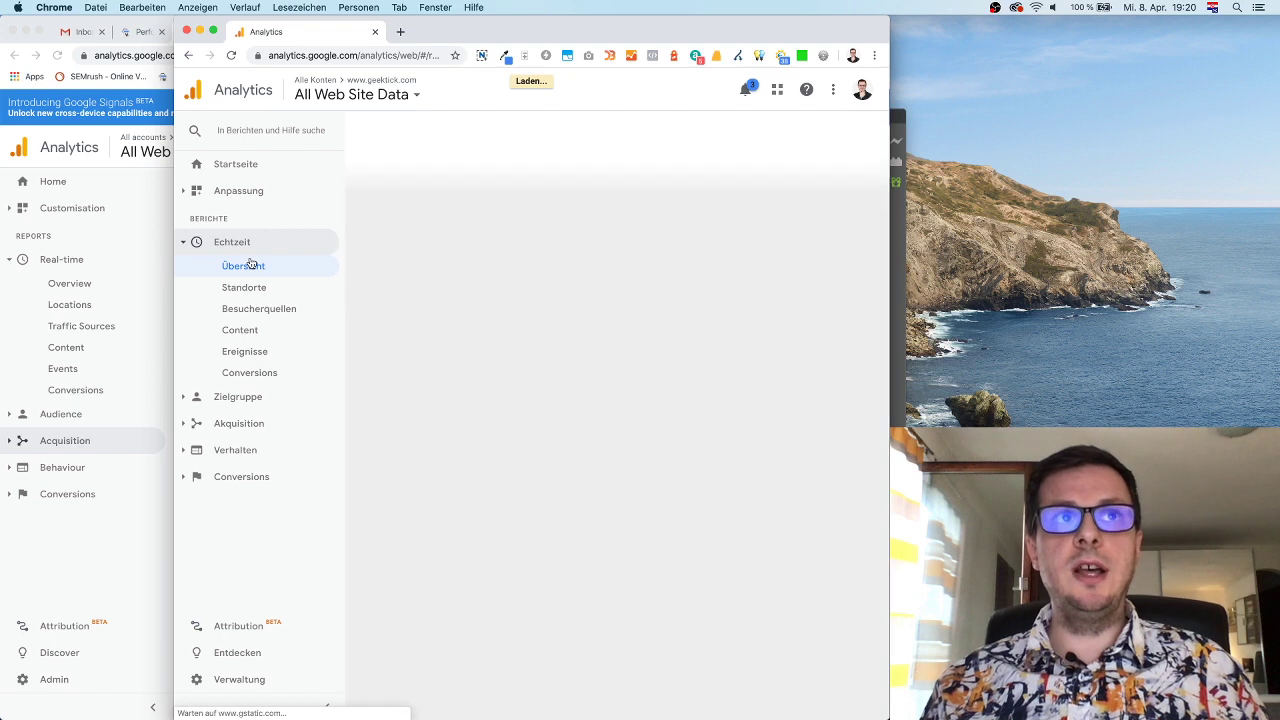